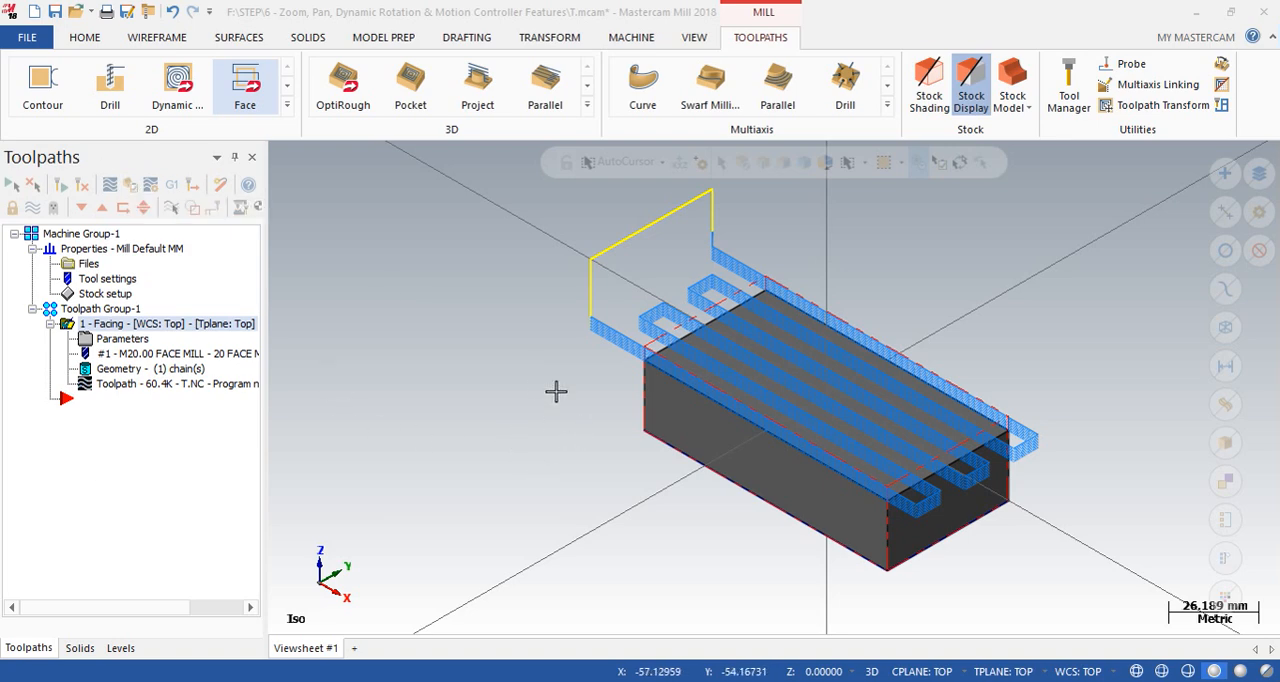
- Open the Facing operation in the Verify simulator and examine the stock above the X axis in the front view
{"action": "left_click", "coordinate": [120, 339]}
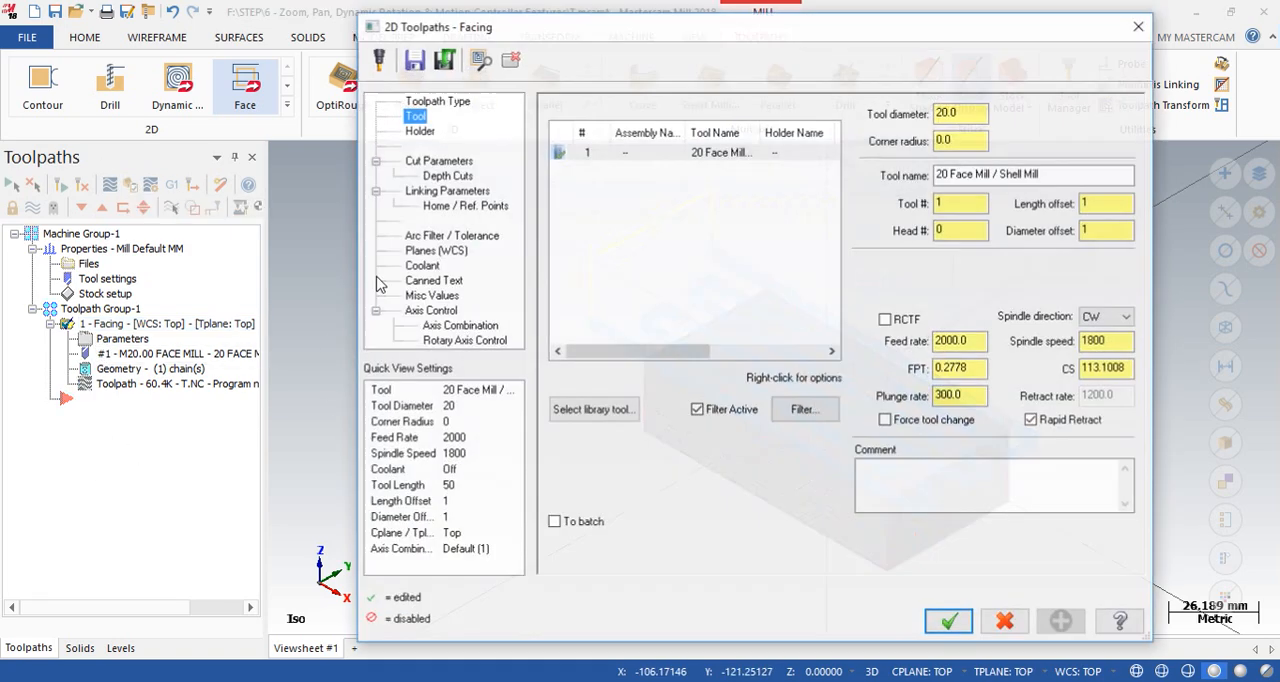
{"action": "left_click", "coordinate": [1139, 25]}
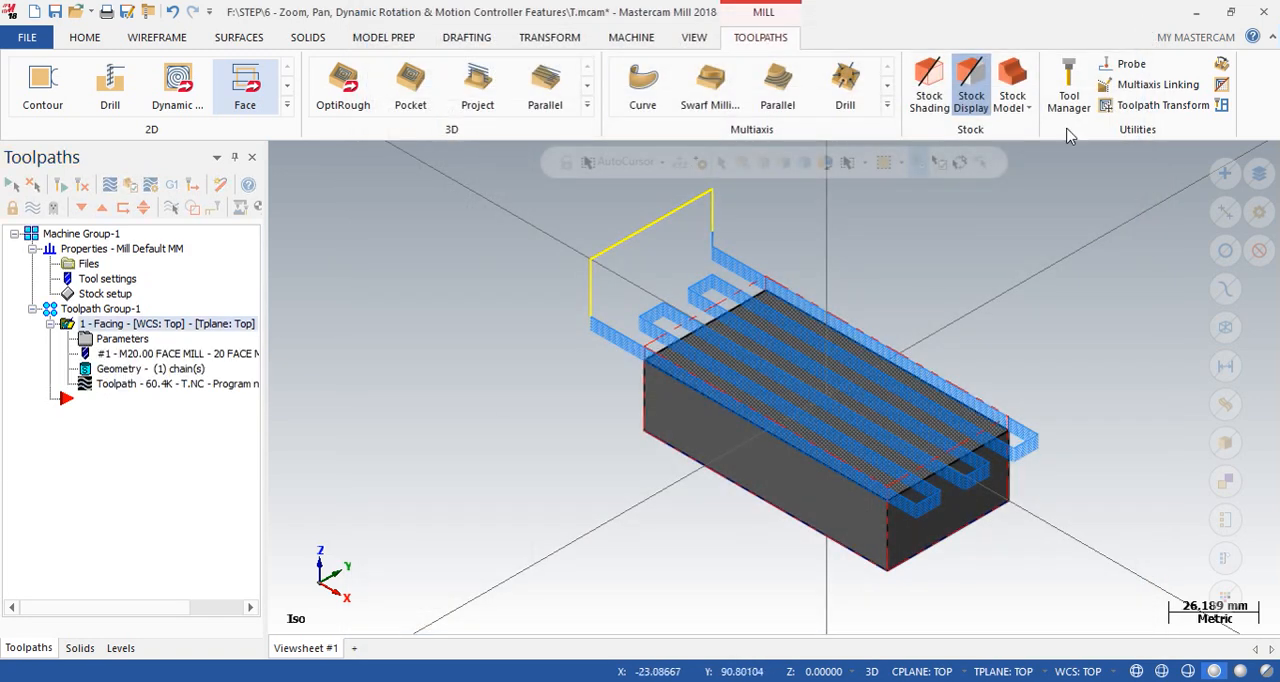
{"action": "left_click", "coordinate": [131, 187]}
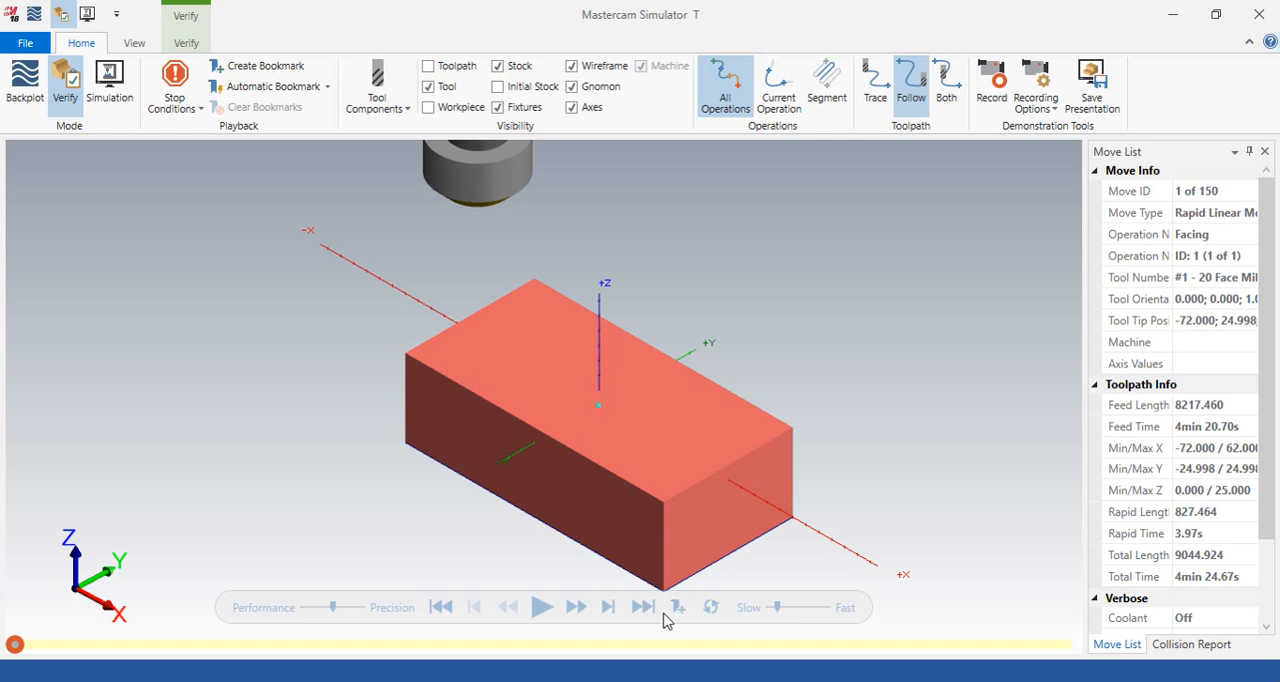
{"action": "right_click", "coordinate": [790, 347]}
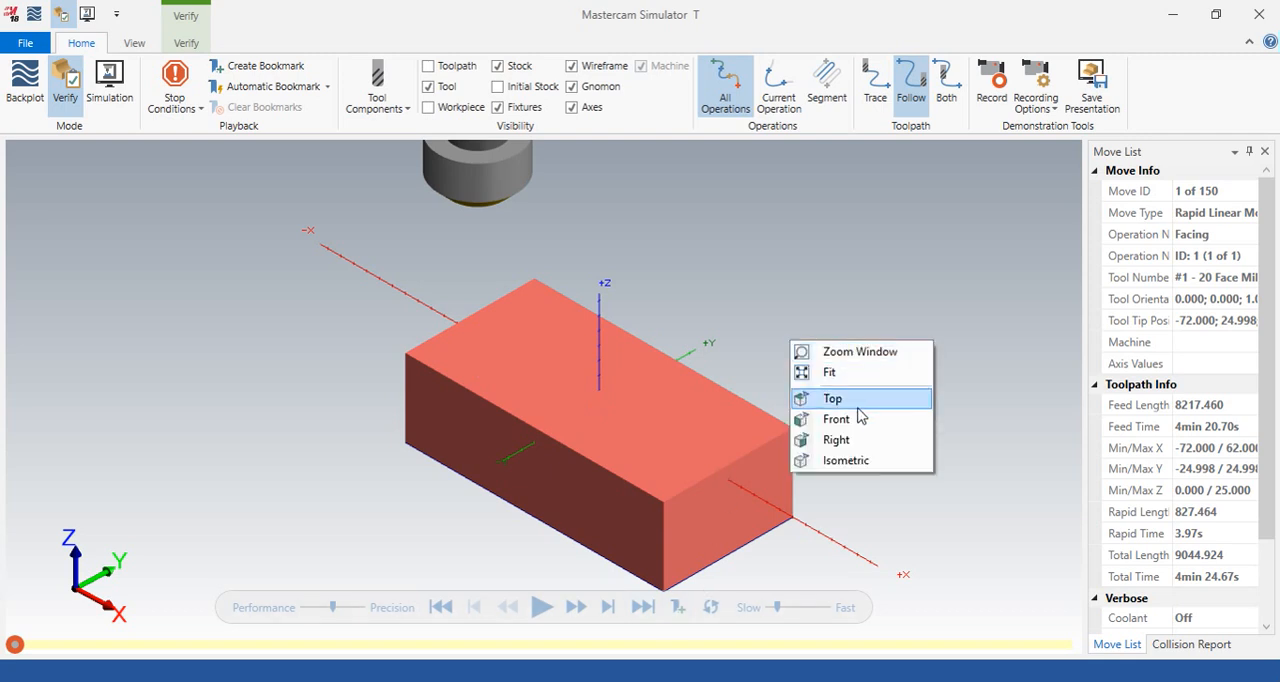
{"action": "left_click", "coordinate": [840, 419]}
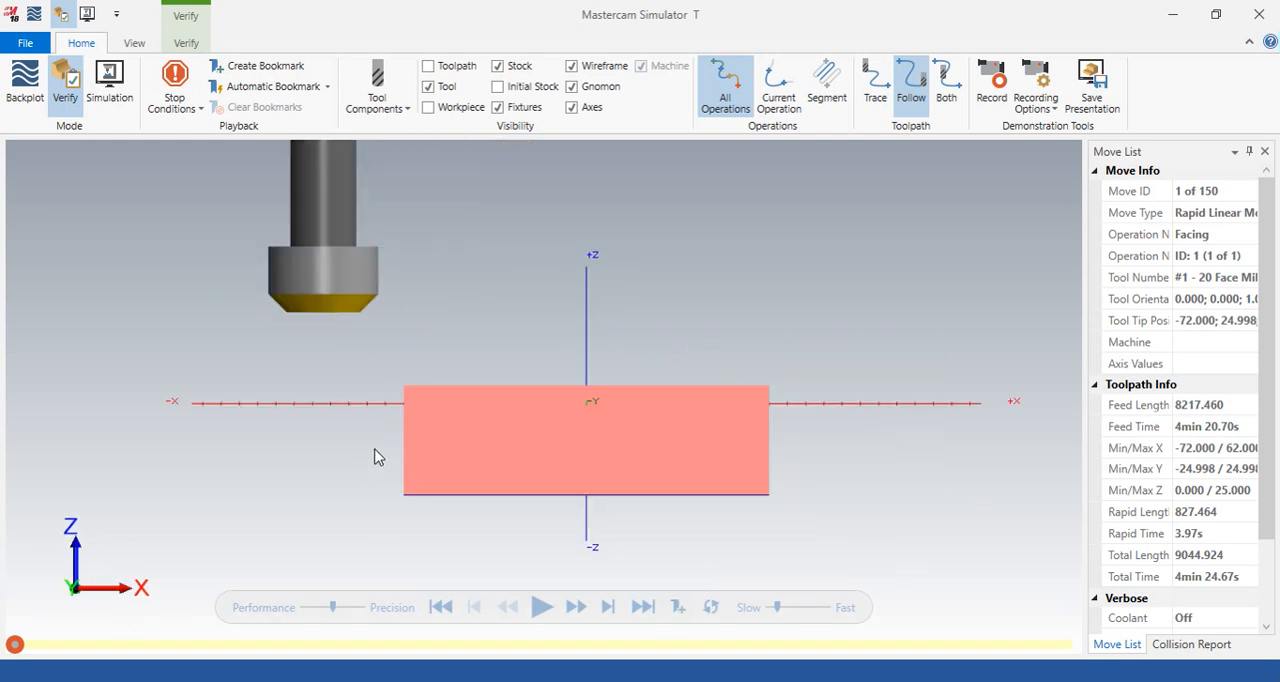
{"action": "scroll", "coordinate": [375, 430], "scroll_direction": "up", "scroll_amount": 5}
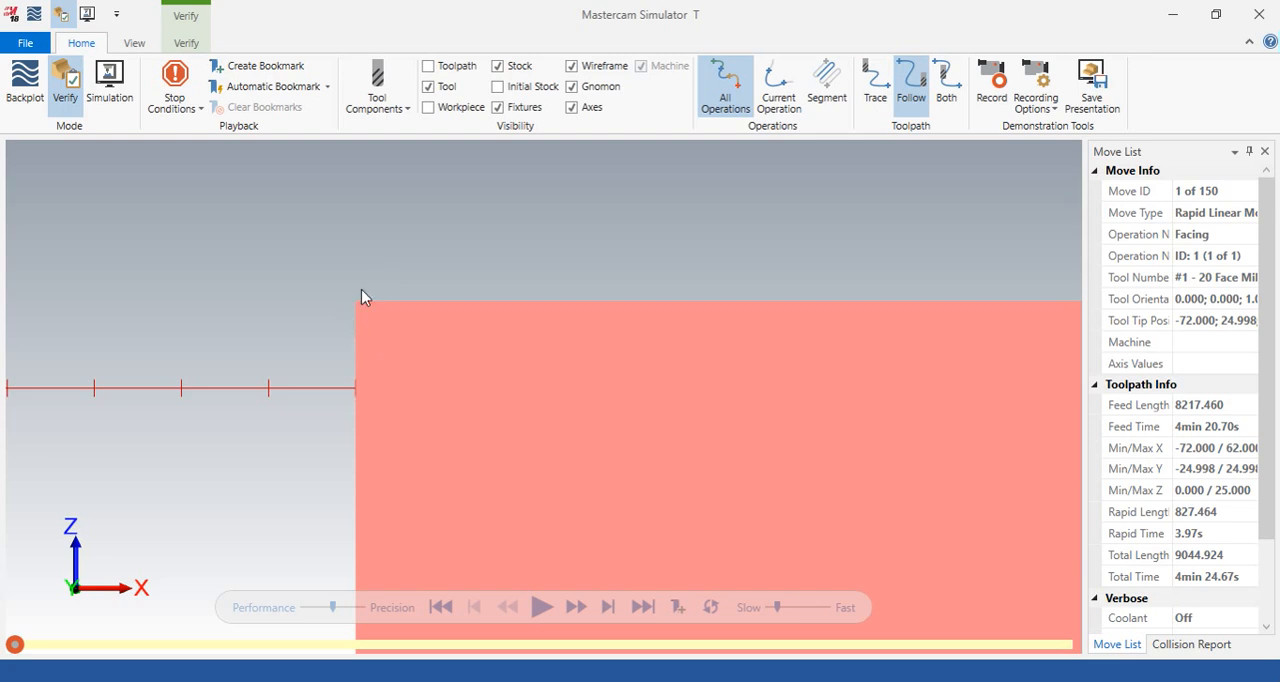
{"action": "scroll", "coordinate": [362, 366], "scroll_direction": "down", "scroll_amount": 3}
{"action": "scroll", "coordinate": [358, 368], "scroll_direction": "up", "scroll_amount": 1}
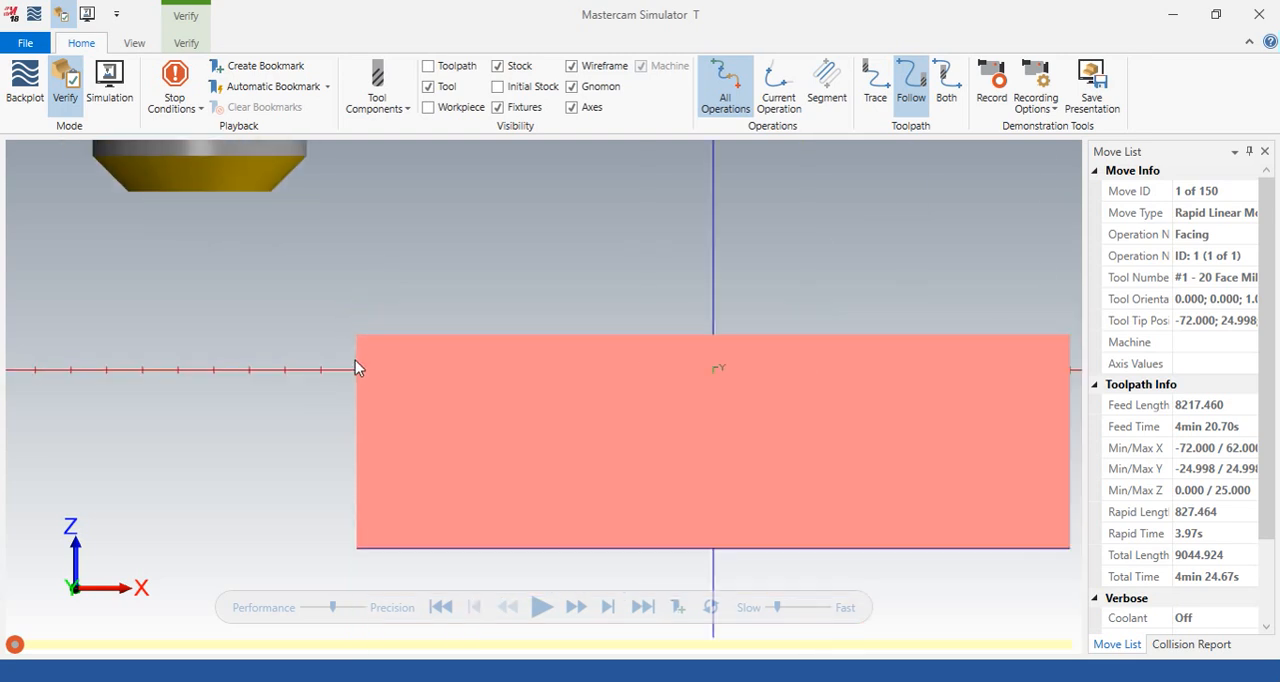
{"action": "scroll", "coordinate": [317, 354], "scroll_direction": "up", "scroll_amount": 1}
{"action": "scroll", "coordinate": [346, 372], "scroll_direction": "down", "scroll_amount": 5}
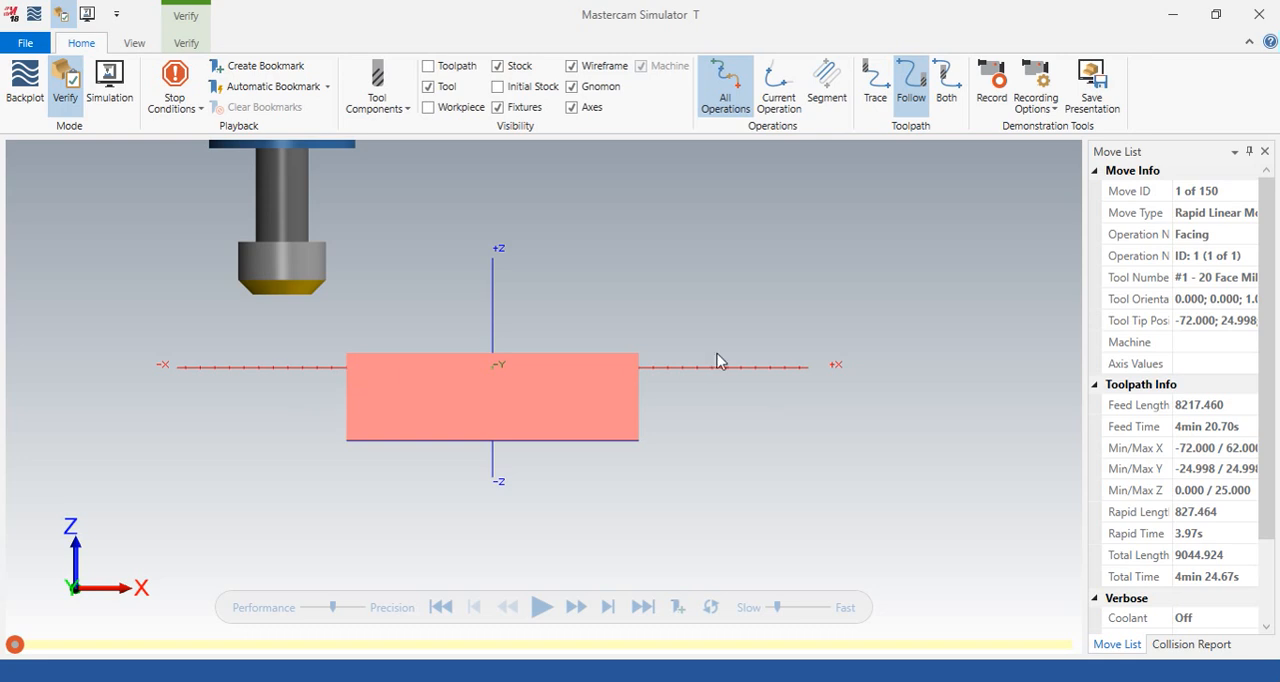
{"action": "scroll", "coordinate": [720, 362], "scroll_direction": "up", "scroll_amount": 2}
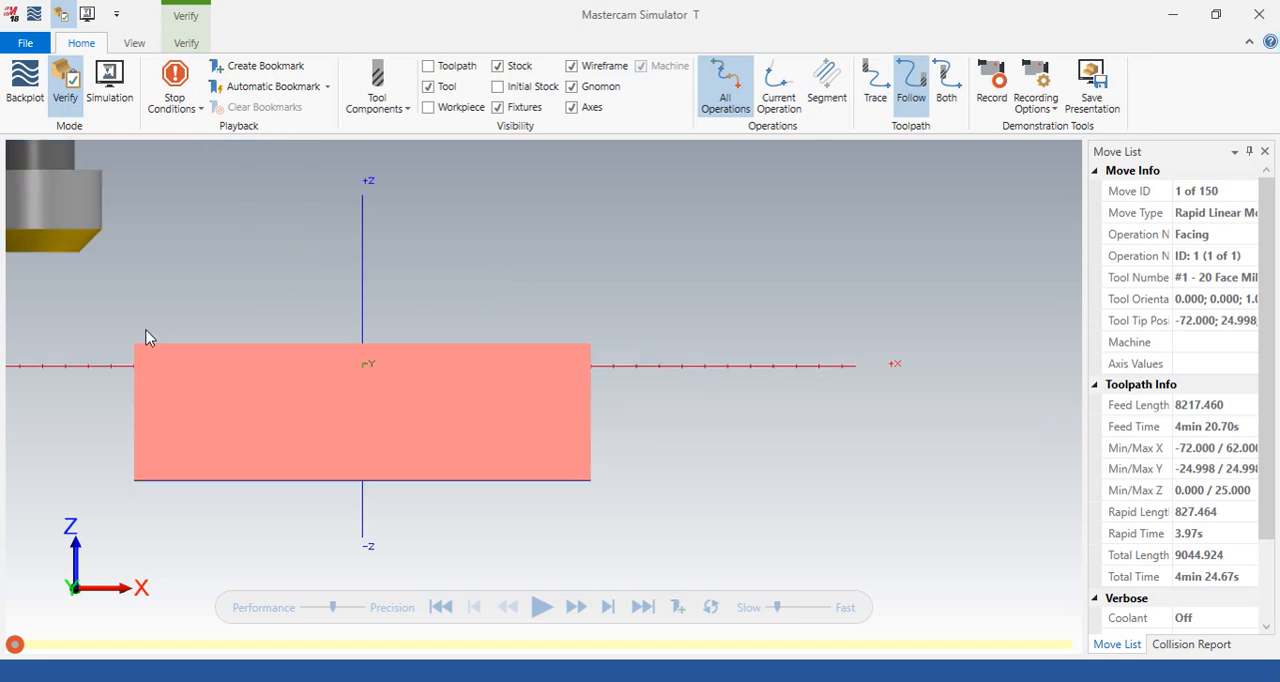
- Split the simulator into two views in columns, keeping the front view in one and setting the other to isometric
{"action": "left_click", "coordinate": [137, 44]}
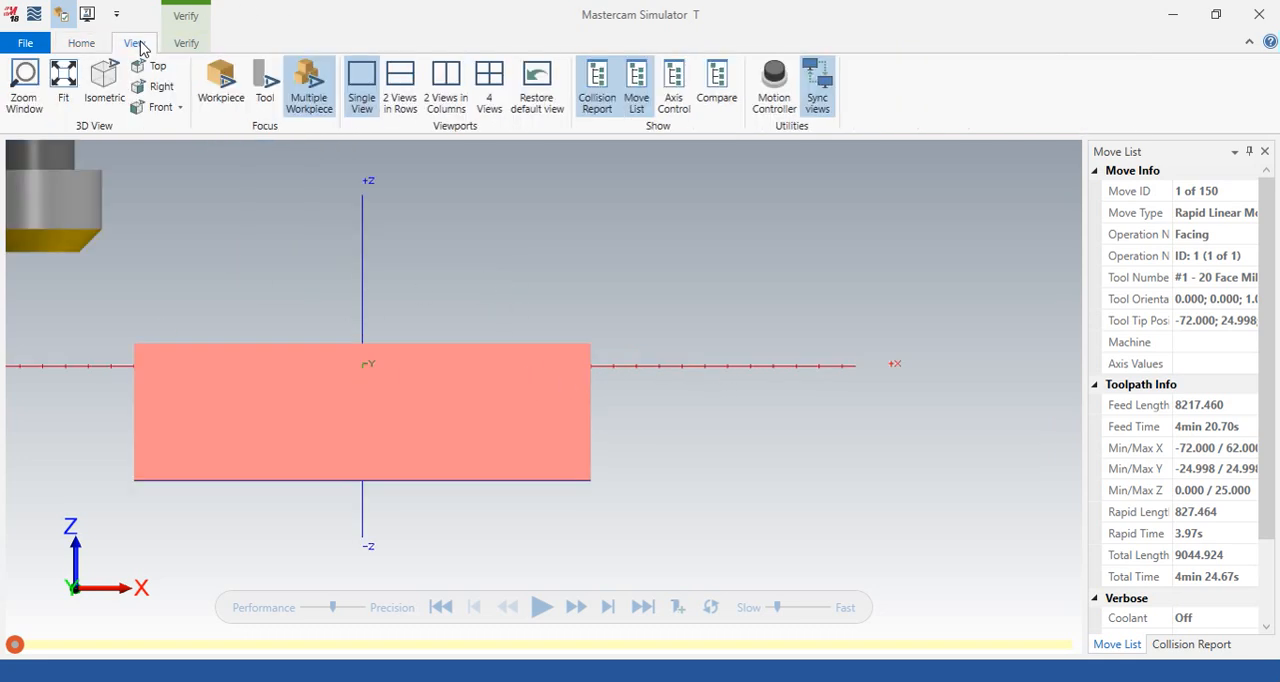
{"action": "left_click", "coordinate": [450, 88]}
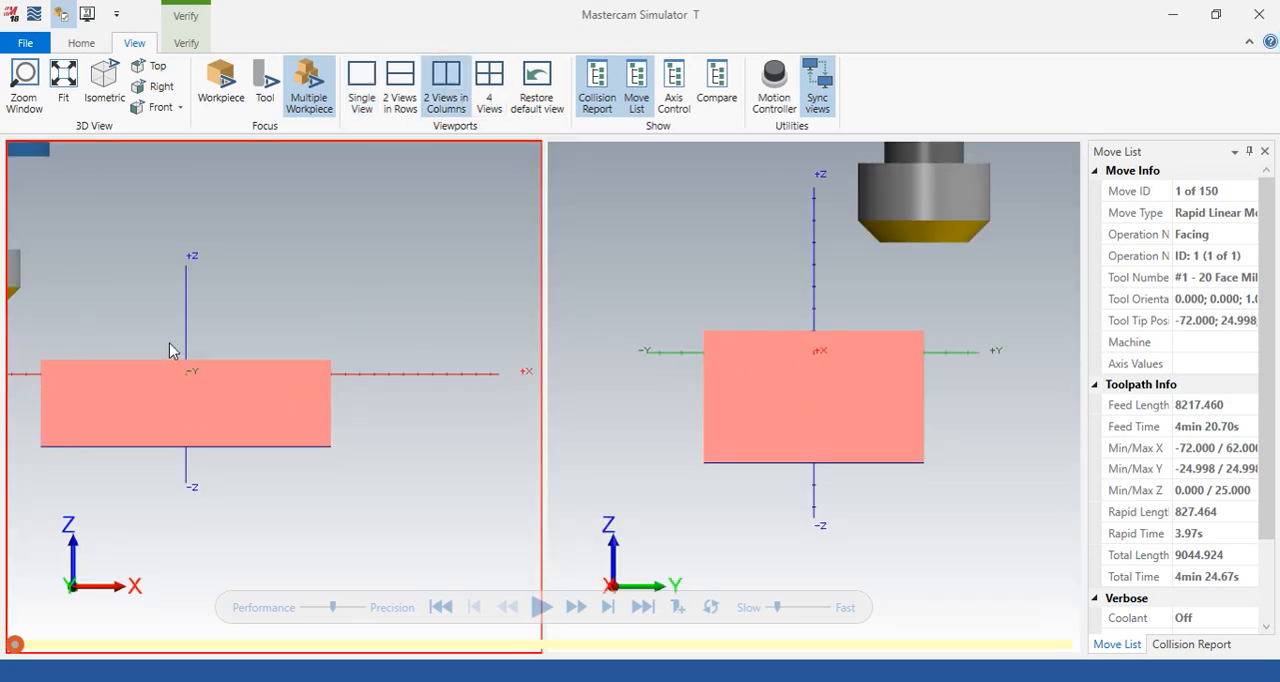
{"action": "scroll", "coordinate": [351, 360], "scroll_direction": "down", "scroll_amount": 2}
{"action": "scroll", "coordinate": [125, 361], "scroll_direction": "up", "scroll_amount": 4}
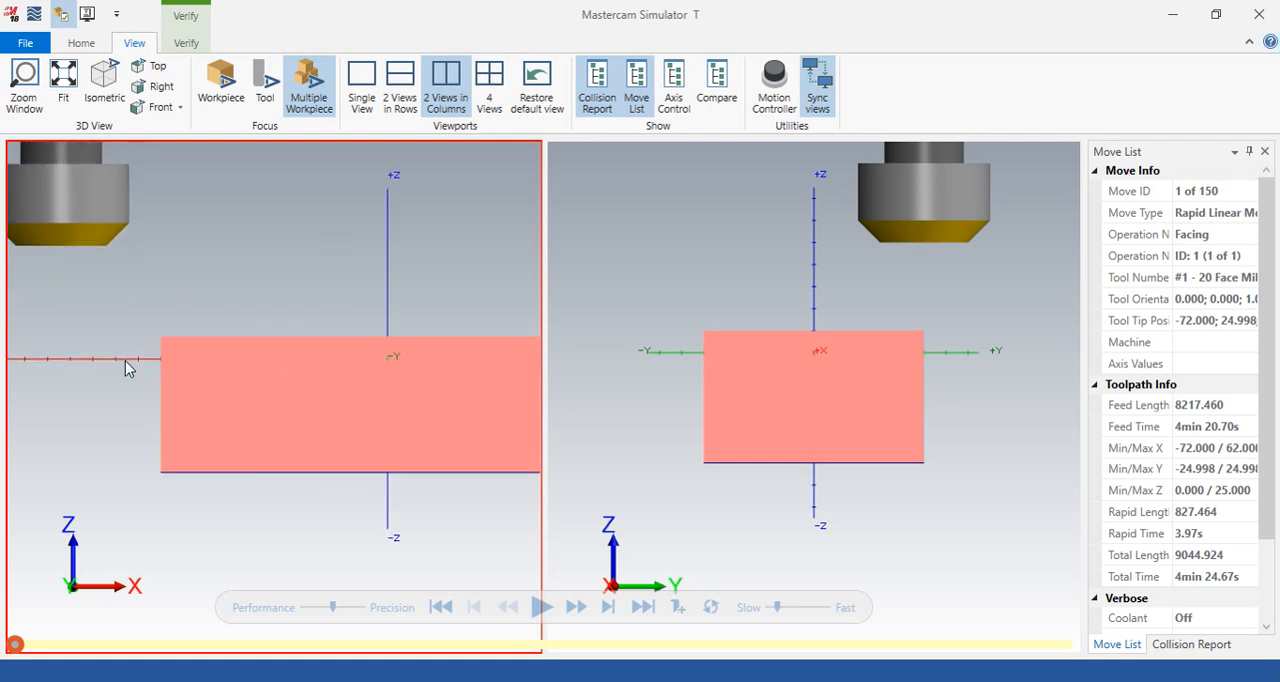
{"action": "scroll", "coordinate": [364, 339], "scroll_direction": "down", "scroll_amount": 2}
{"action": "scroll", "coordinate": [523, 374], "scroll_direction": "up", "scroll_amount": 1}
{"action": "scroll", "coordinate": [525, 381], "scroll_direction": "up", "scroll_amount": 1}
{"action": "left_click", "coordinate": [878, 389]}
{"action": "right_click", "coordinate": [947, 300]}
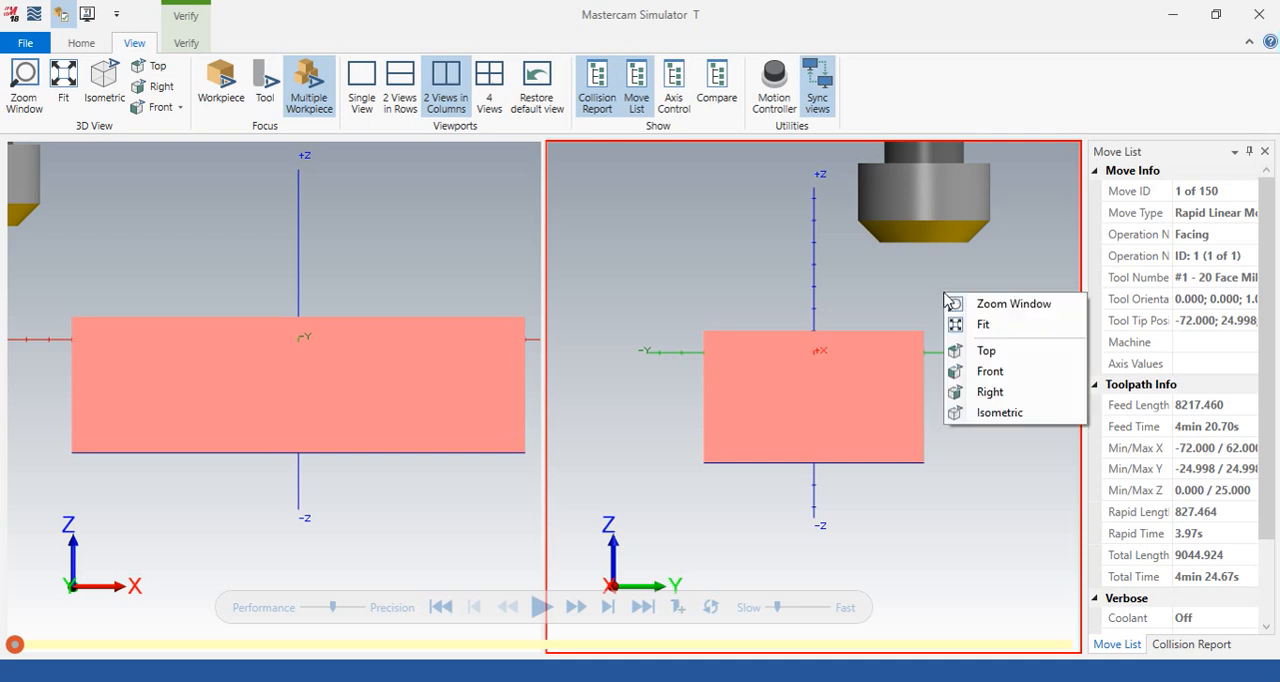
{"action": "left_click", "coordinate": [997, 414]}
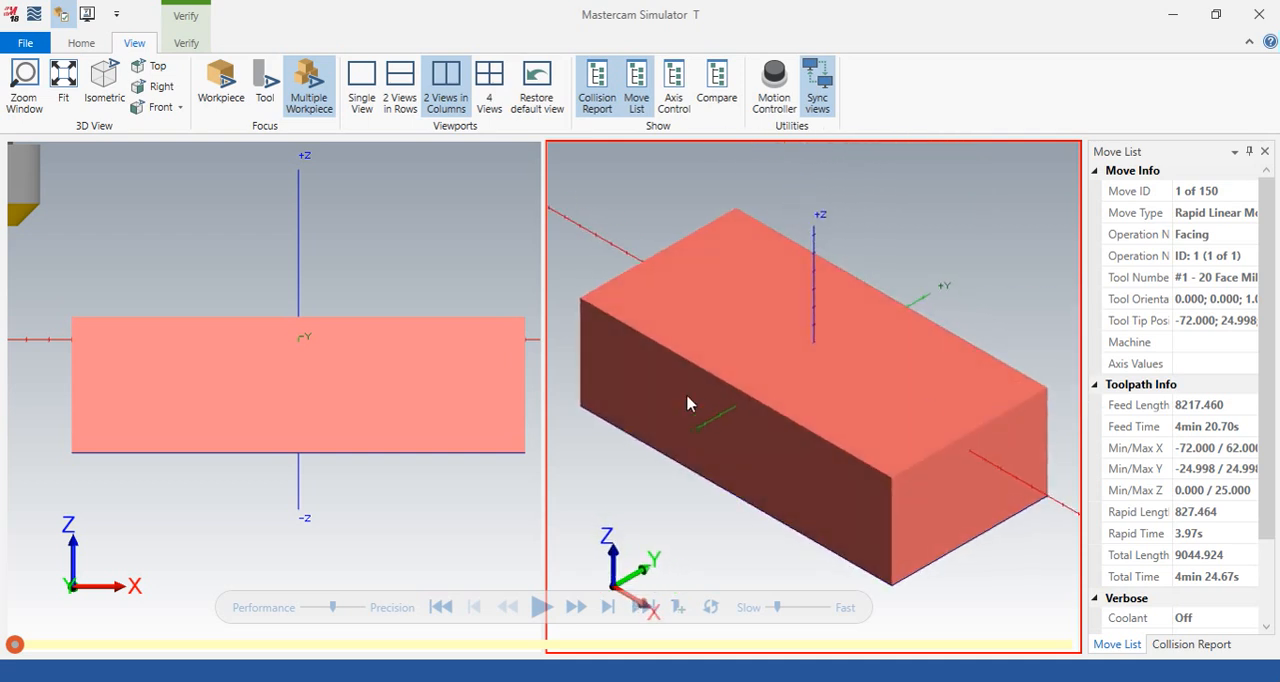
{"action": "scroll", "coordinate": [738, 303], "scroll_direction": "down", "scroll_amount": 1}
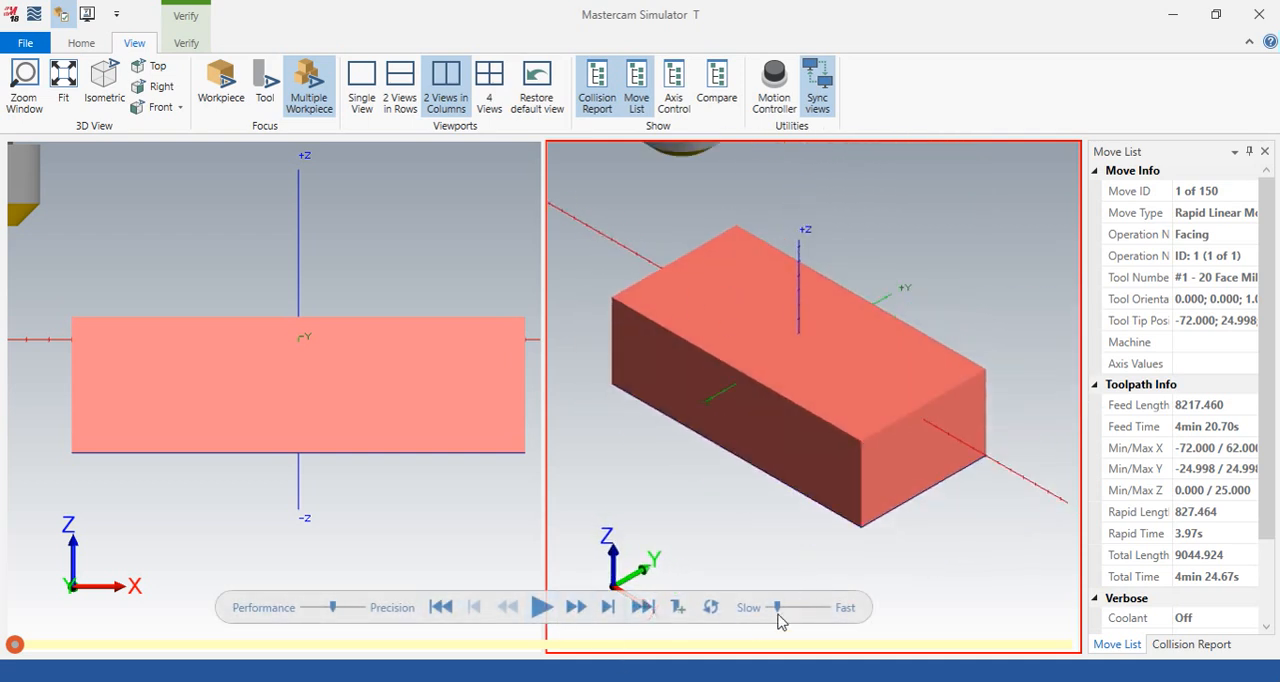
- Play the Facing simulation to the end and examine the machined top face in both viewports
{"action": "left_click", "coordinate": [539, 607]}
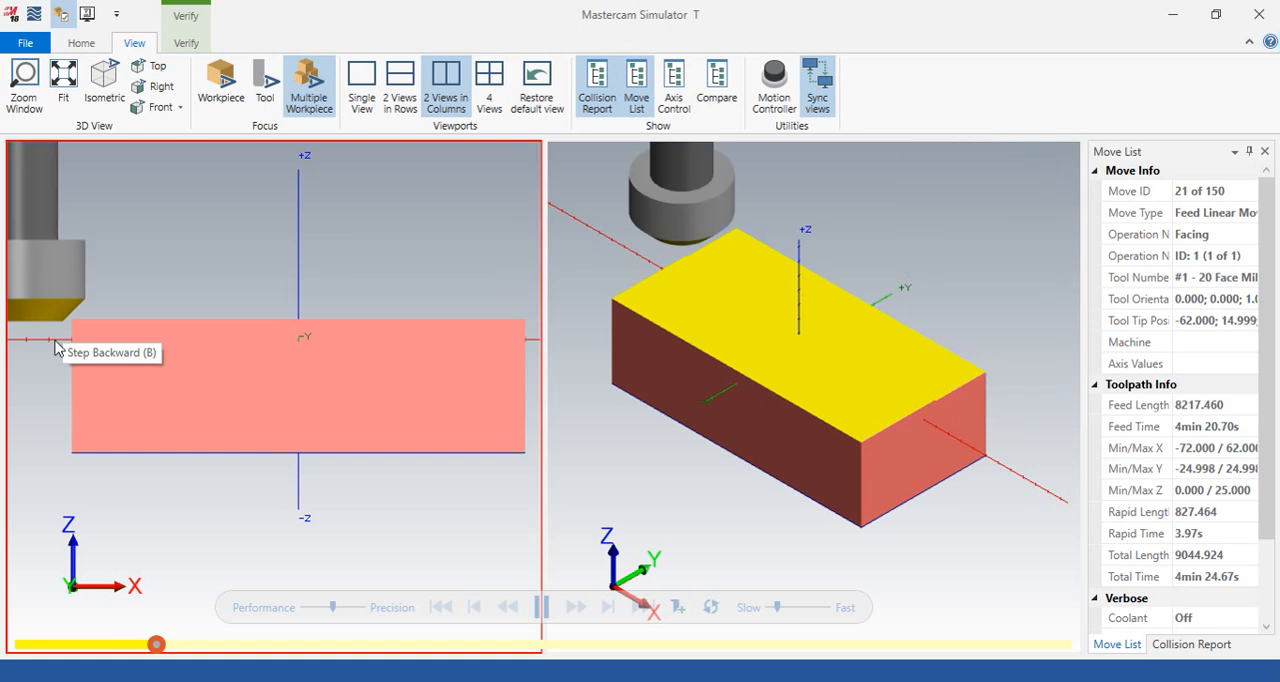
{"action": "left_click", "coordinate": [677, 309]}
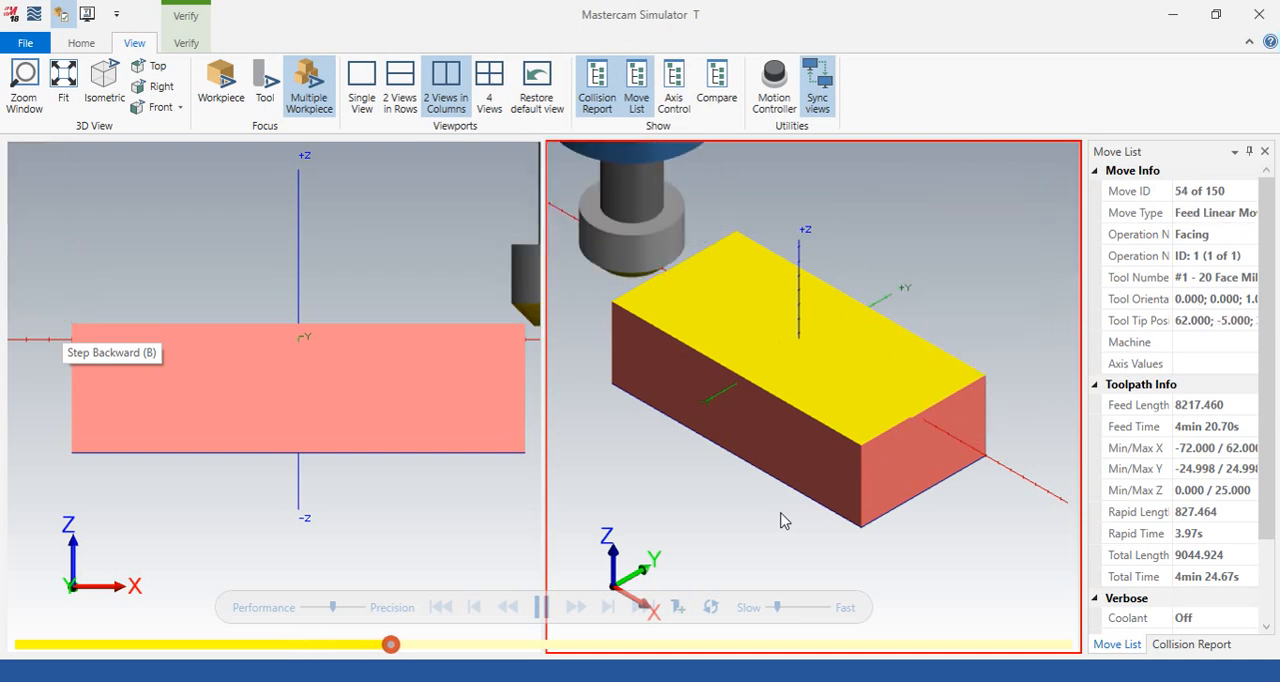
{"action": "left_click", "coordinate": [170, 378]}
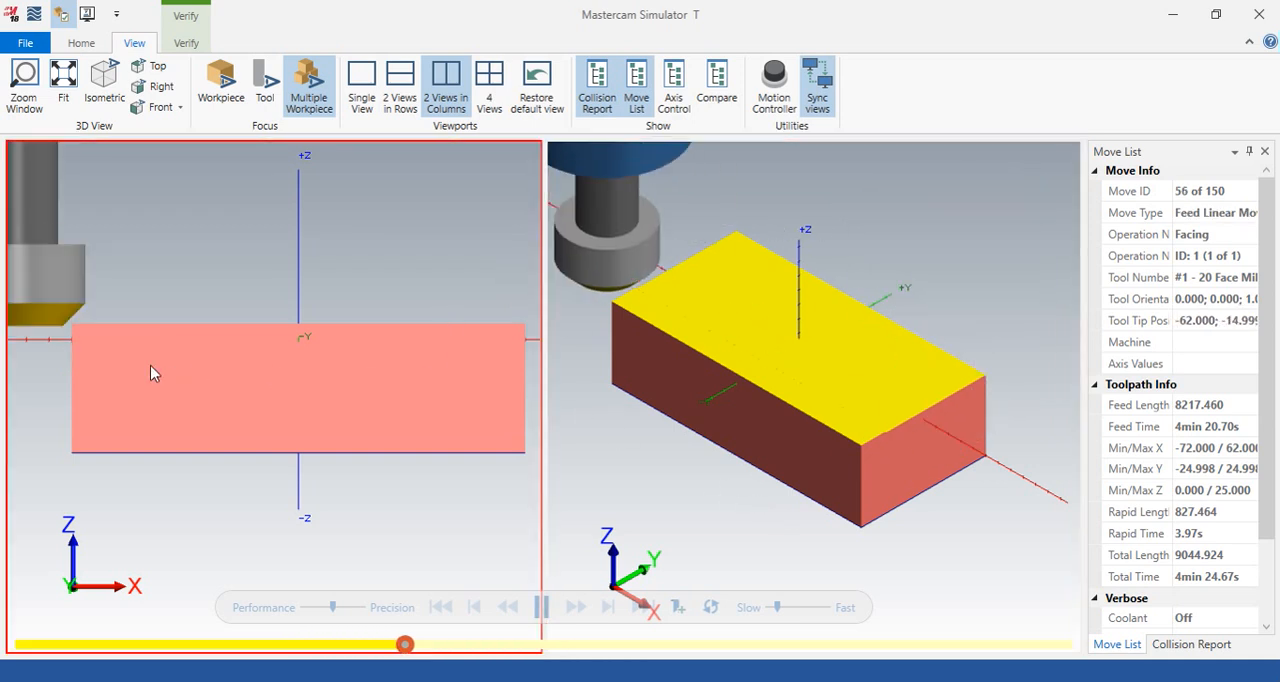
{"action": "left_click", "coordinate": [550, 609]}
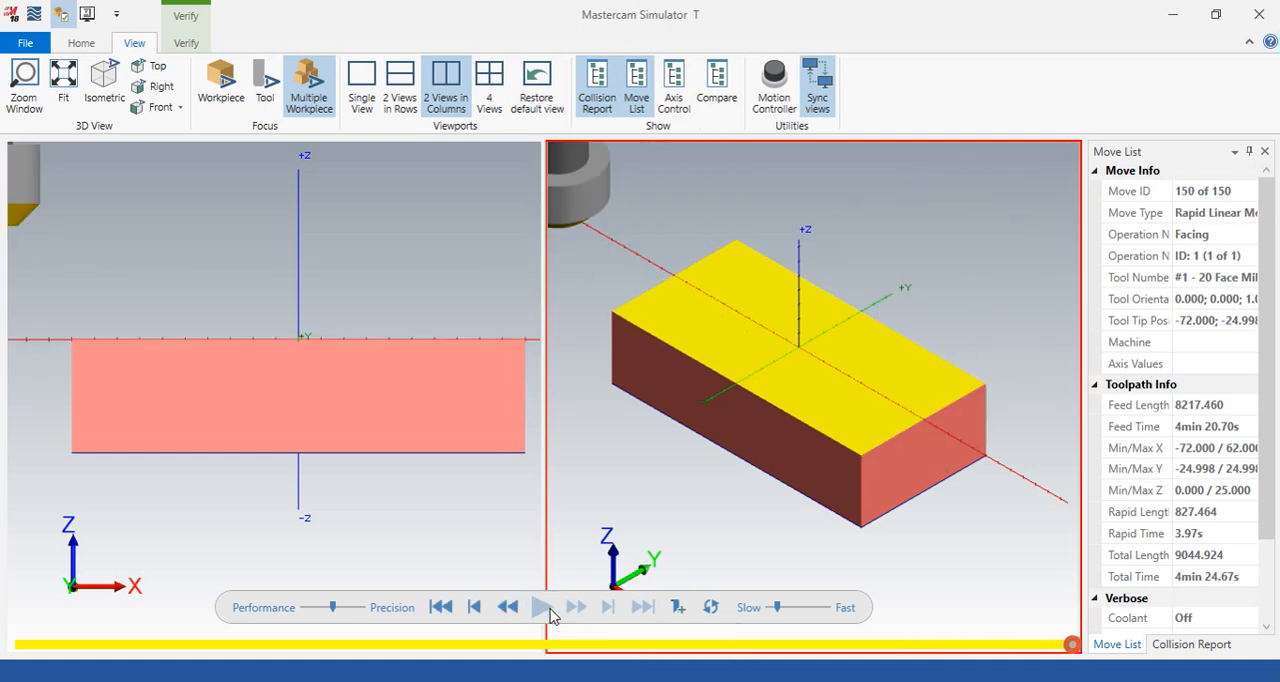
{"action": "left_click", "coordinate": [43, 357]}
{"action": "scroll", "coordinate": [80, 337], "scroll_direction": "up", "scroll_amount": 2}
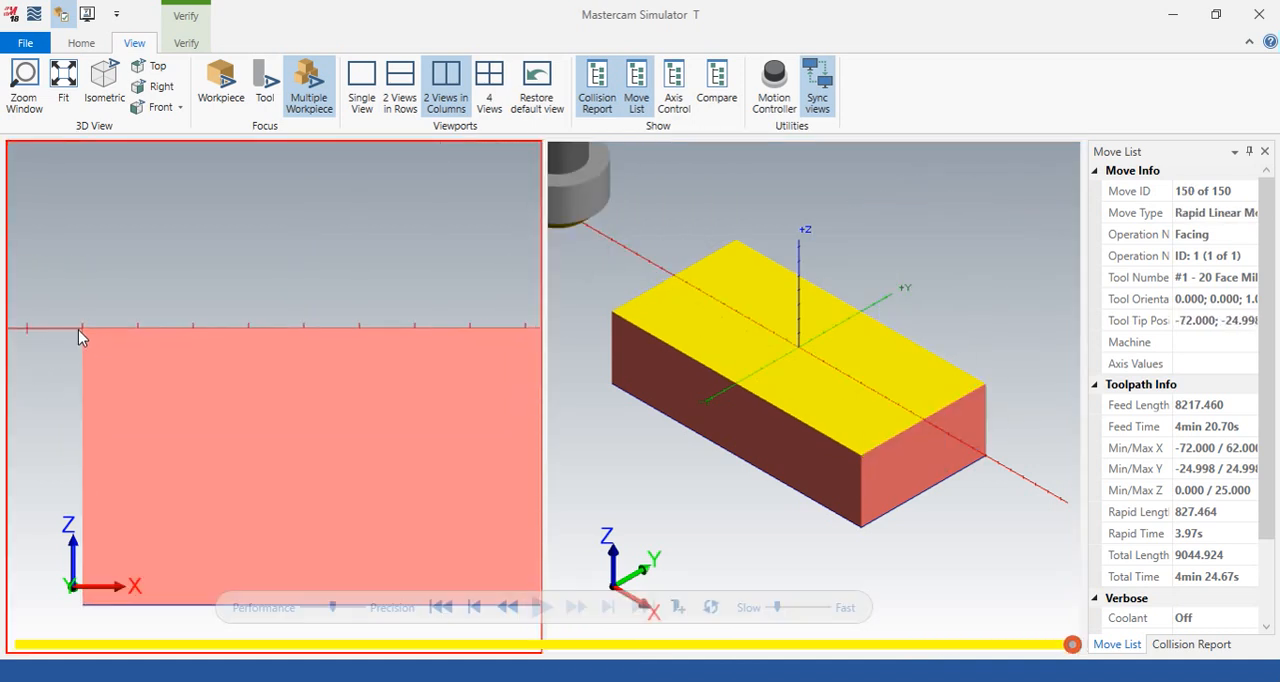
{"action": "left_click", "coordinate": [729, 342]}
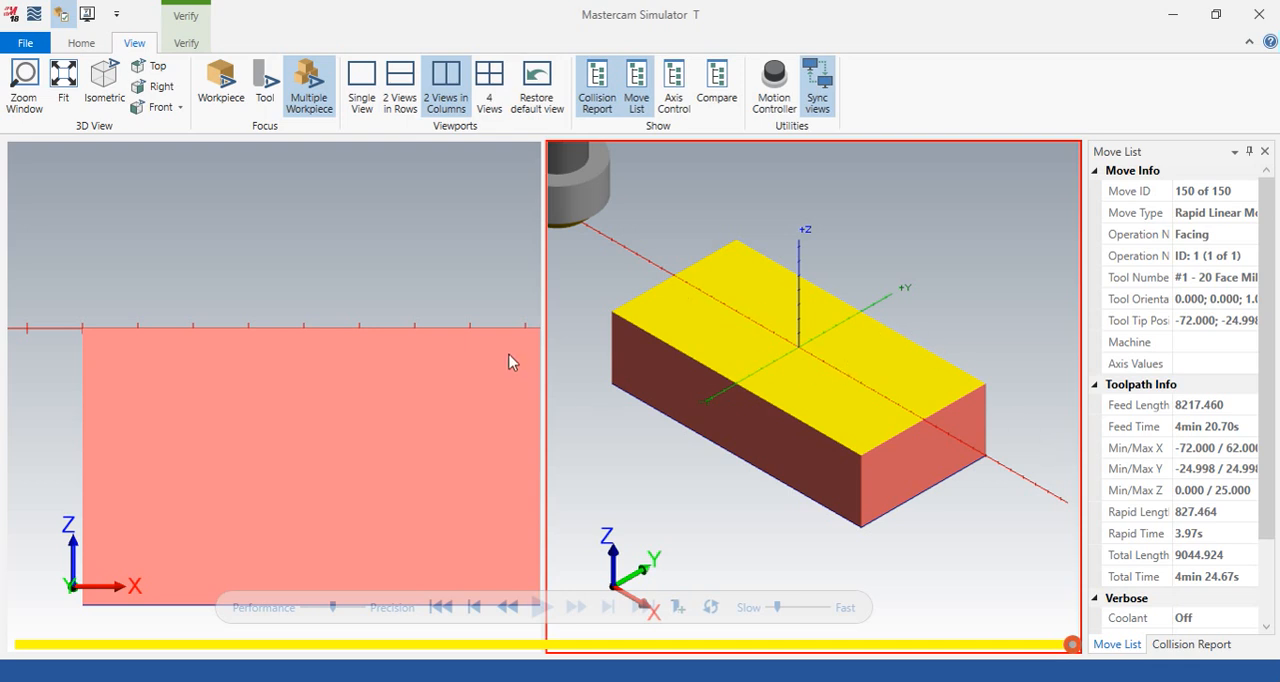
{"action": "scroll", "coordinate": [586, 360], "scroll_direction": "down", "scroll_amount": 2}
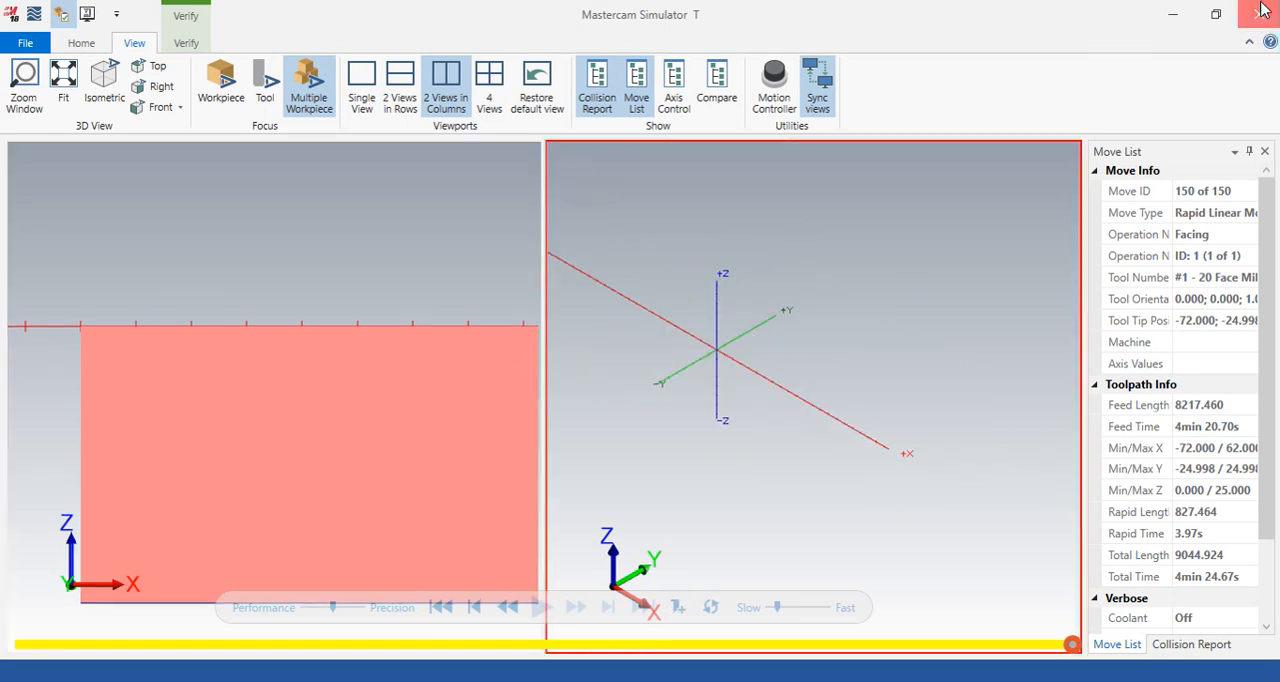
- Close the simulator and set the toolpath model's view to Isometric (WCS)
{"action": "left_click", "coordinate": [1262, 9]}
{"action": "scroll", "coordinate": [740, 394], "scroll_direction": "up", "scroll_amount": 3}
{"action": "scroll", "coordinate": [738, 398], "scroll_direction": "down", "scroll_amount": 1}
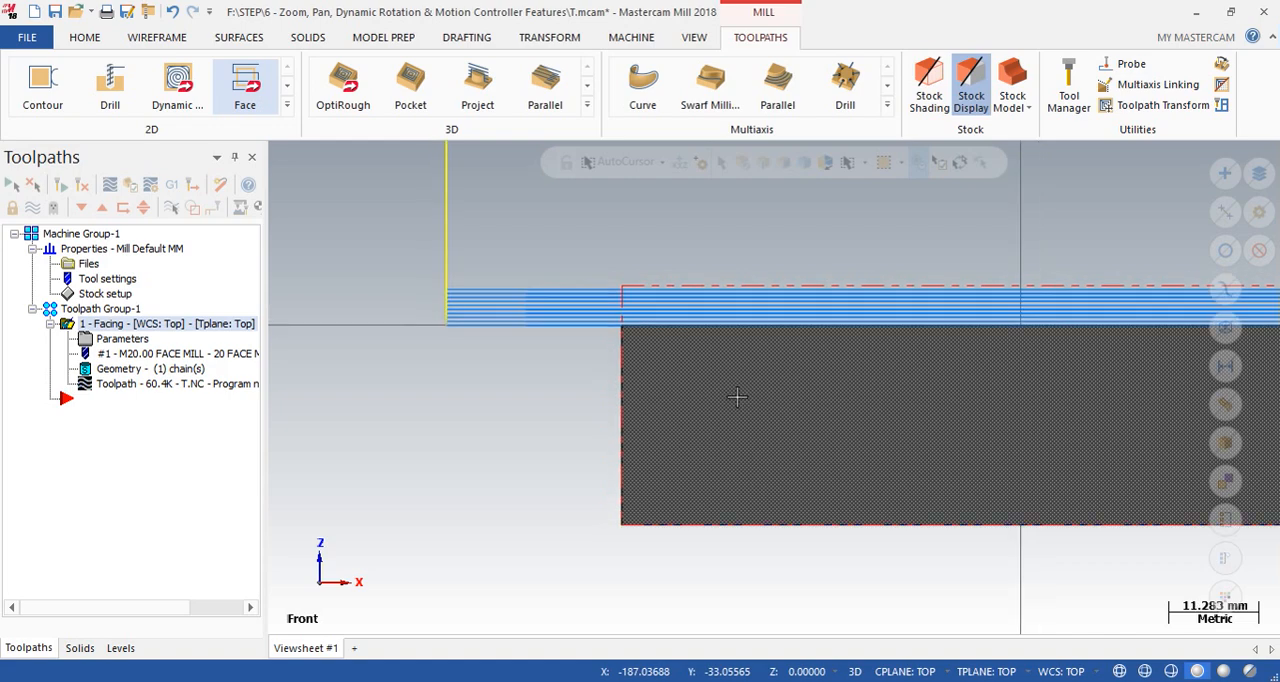
{"action": "right_click", "coordinate": [940, 212]}
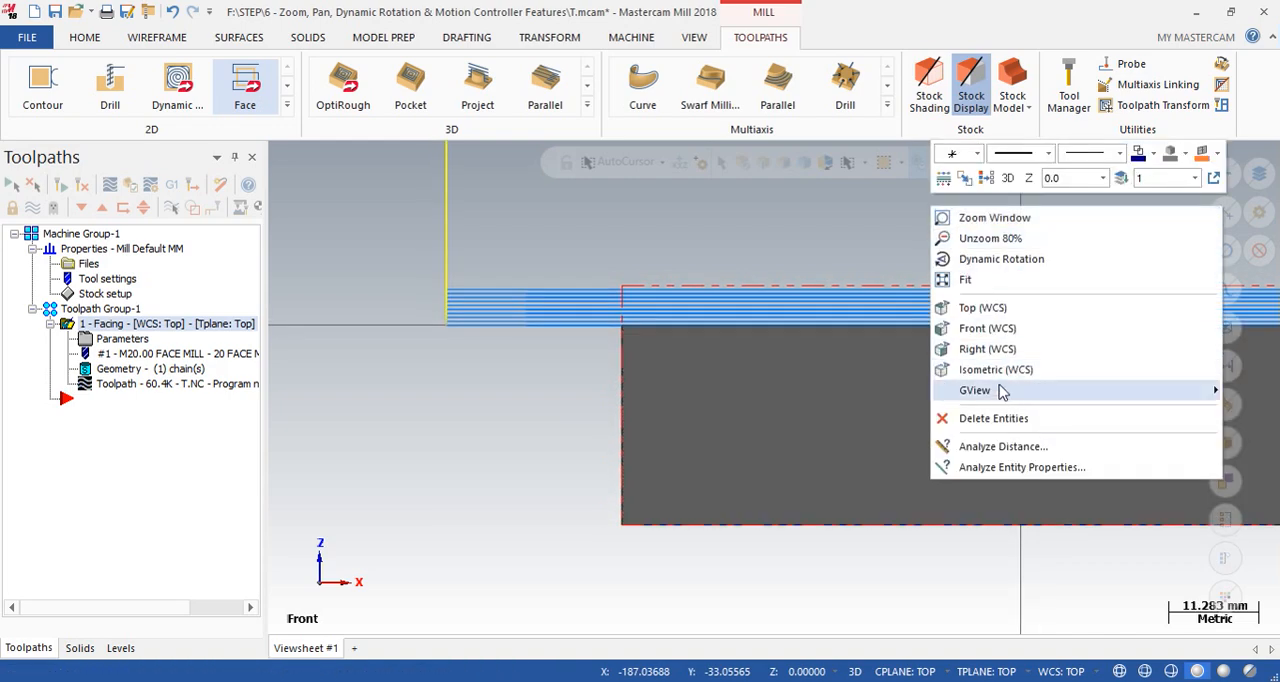
{"action": "left_click", "coordinate": [997, 369]}
- Open the Facing operation's parameters and review the toolpath type and its chained geometry
{"action": "double_click", "coordinate": [112, 339]}
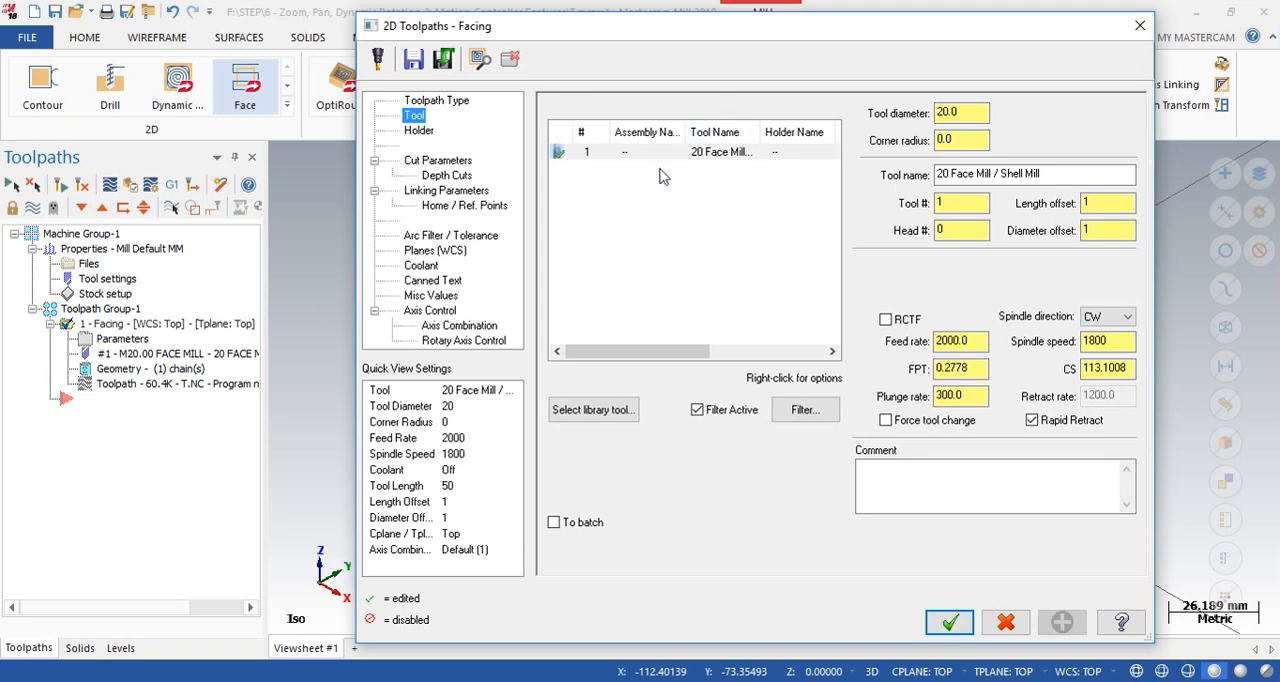
{"action": "left_click", "coordinate": [426, 104]}
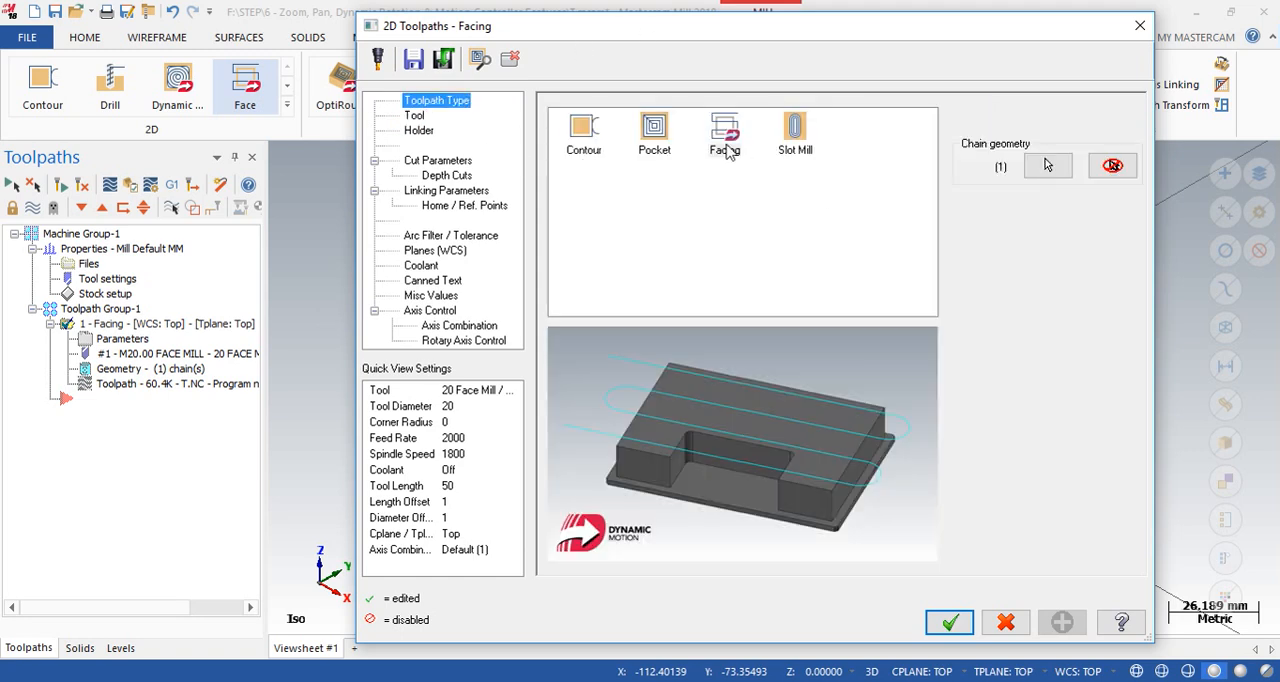
{"action": "left_click", "coordinate": [1047, 167]}
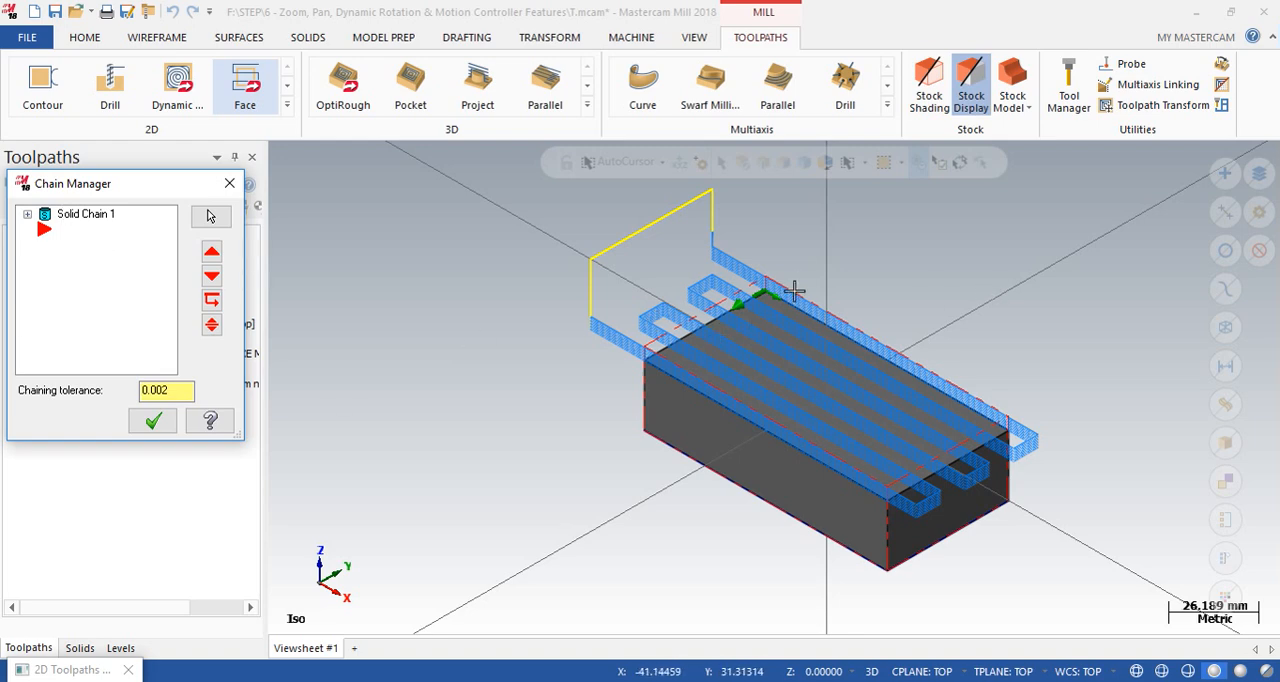
{"action": "left_click", "coordinate": [153, 420]}
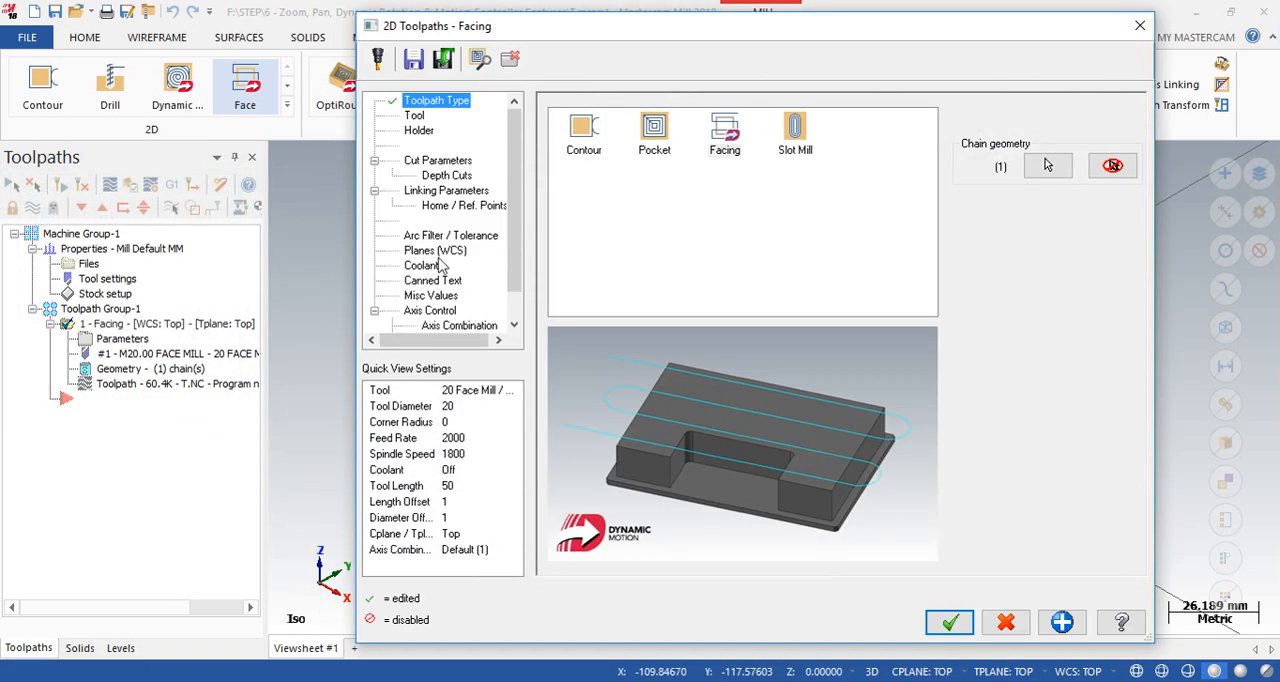
- Check the tool library for mills available to the Facing operation, leaving the tool selection unchanged
{"action": "left_click", "coordinate": [415, 116]}
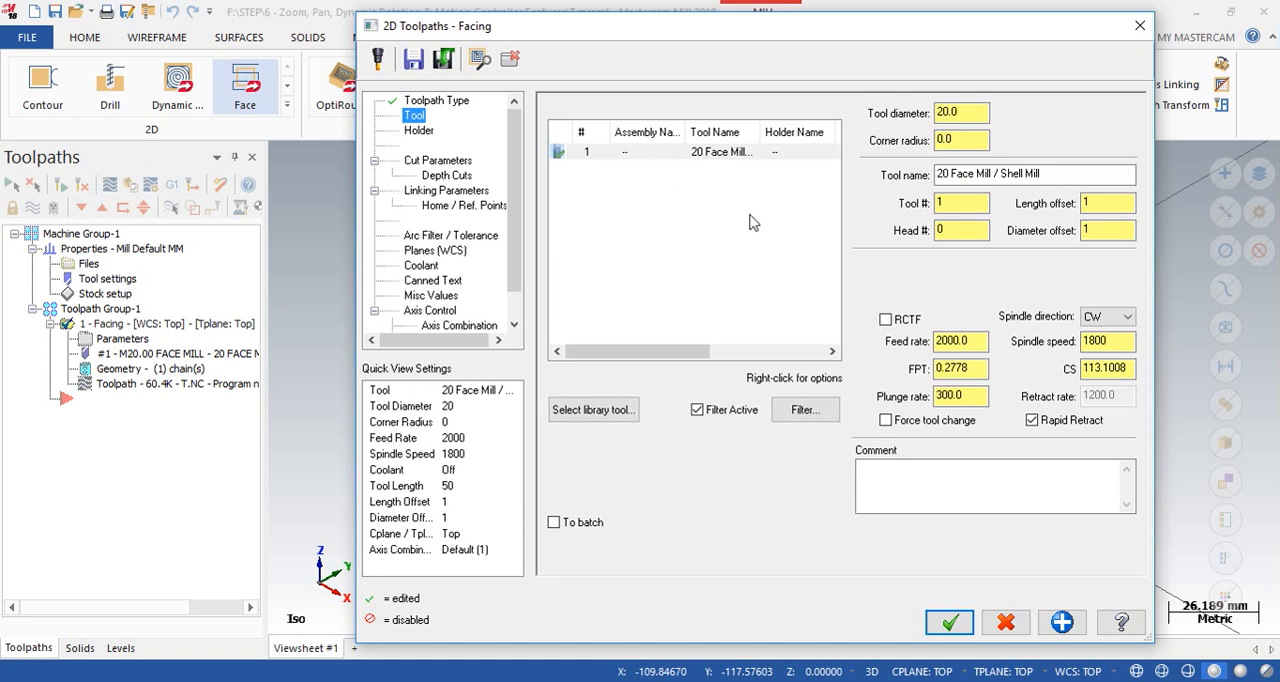
{"action": "left_click", "coordinate": [602, 414]}
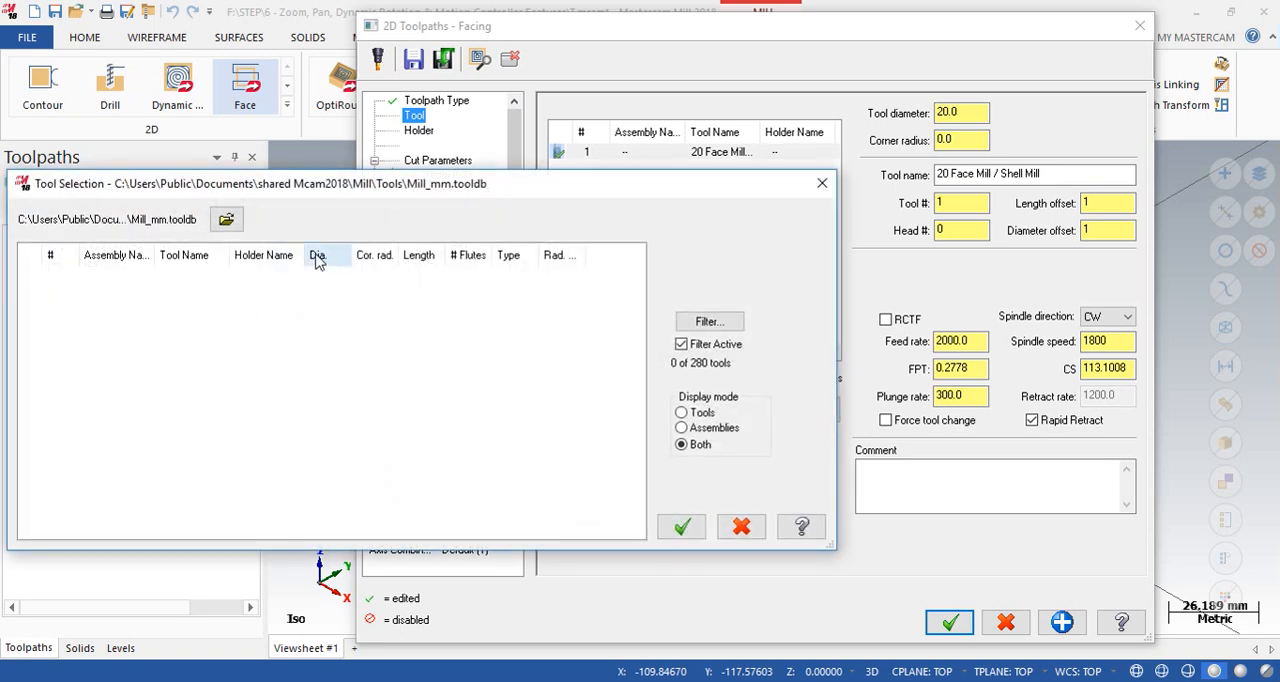
{"action": "left_click", "coordinate": [822, 183]}
- Set the tool list filter to ignore tool diameter and review the face mills in the Mill_mm library
{"action": "left_click", "coordinate": [806, 410]}
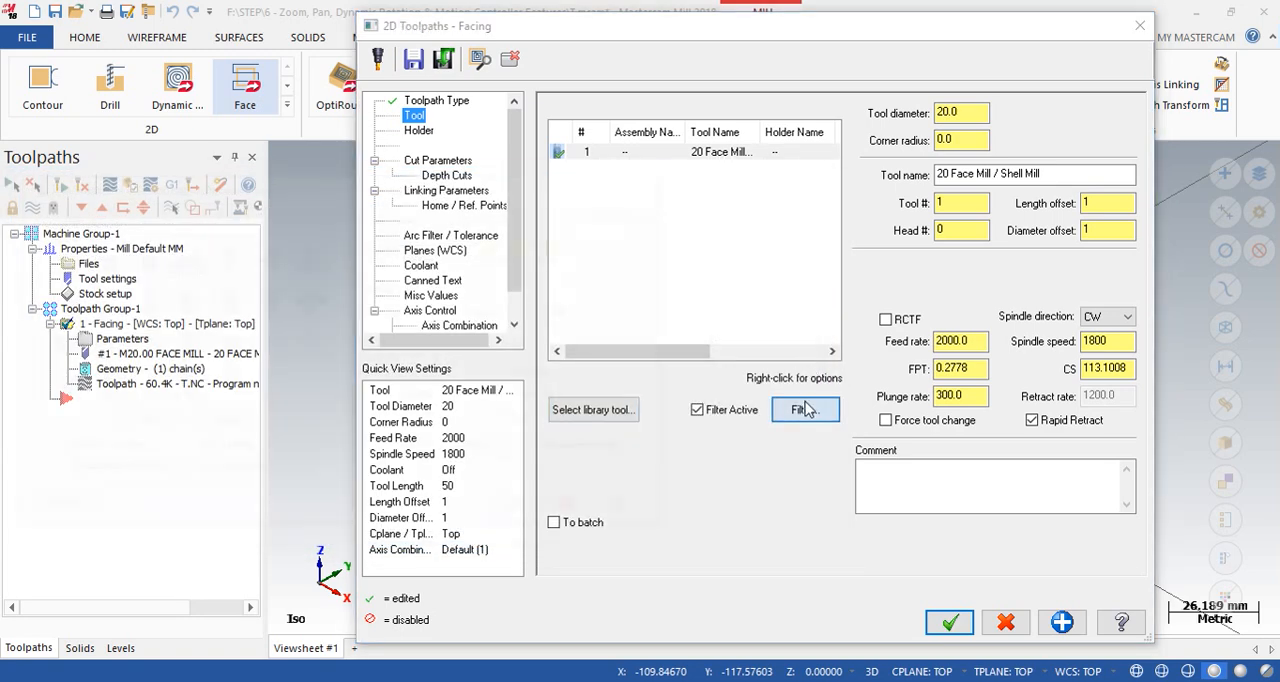
{"action": "left_click", "coordinate": [430, 245]}
{"action": "left_click", "coordinate": [437, 274]}
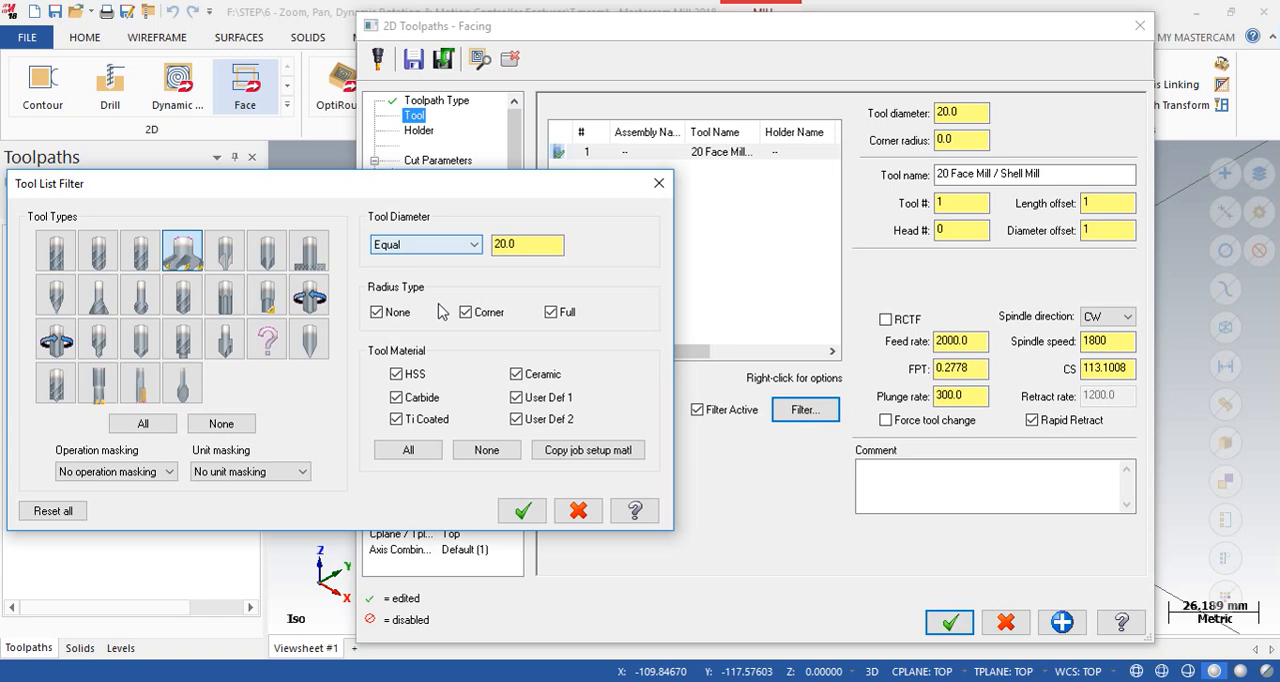
{"action": "left_click", "coordinate": [457, 246]}
{"action": "left_click", "coordinate": [400, 262]}
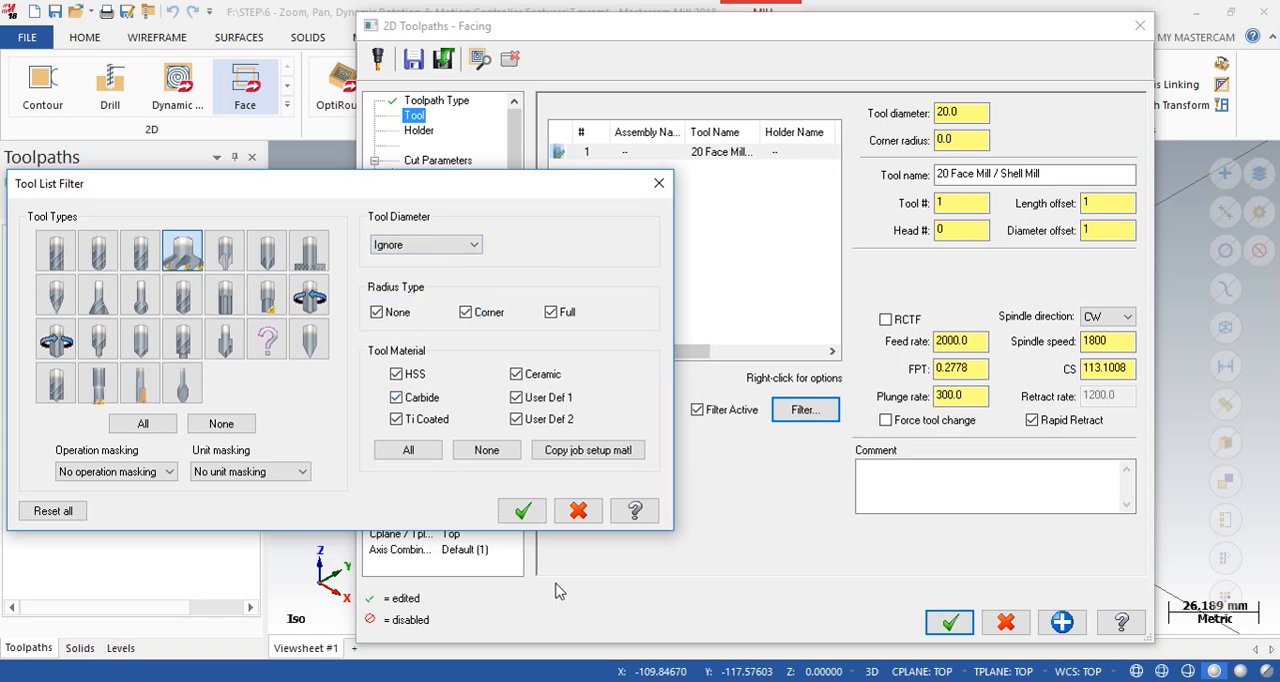
{"action": "left_click", "coordinate": [522, 511]}
{"action": "left_click", "coordinate": [594, 410]}
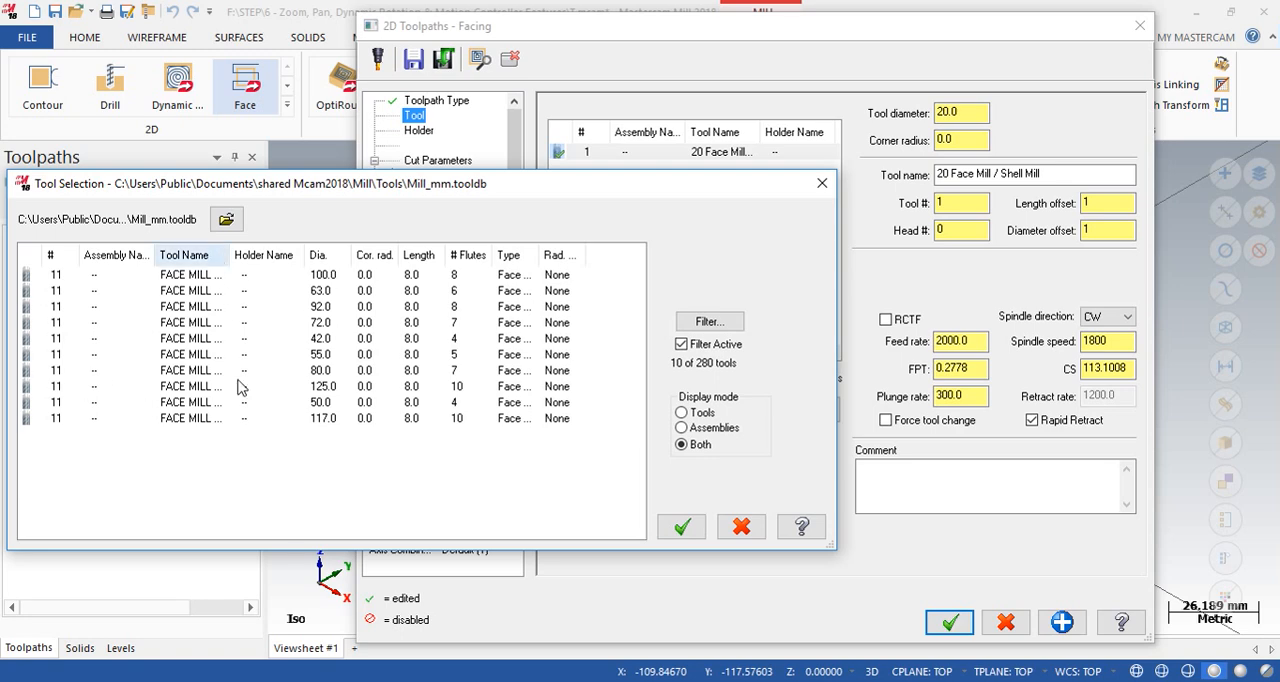
{"action": "left_click", "coordinate": [822, 183]}
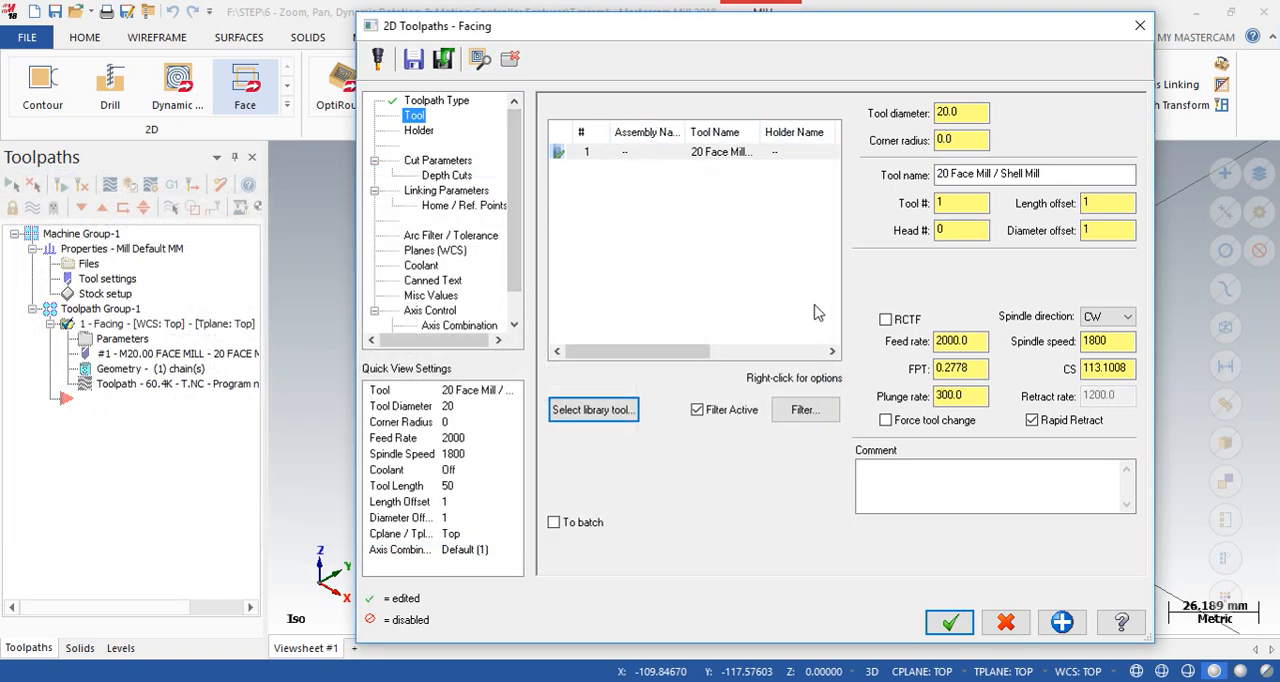
- Start creating a new End Mill, review its cutting diameter, overall length and cutting length, and close the definition without creating the tool
{"action": "right_click", "coordinate": [645, 189]}
{"action": "left_click", "coordinate": [737, 219]}
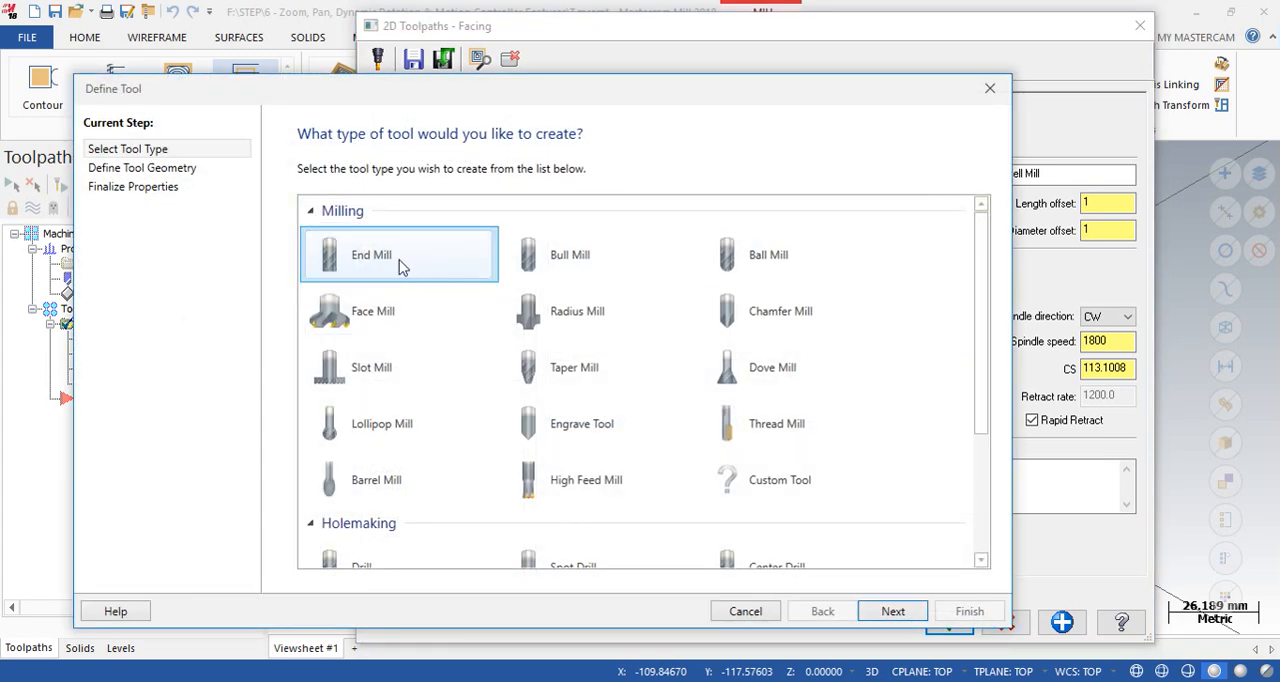
{"action": "left_click", "coordinate": [888, 610]}
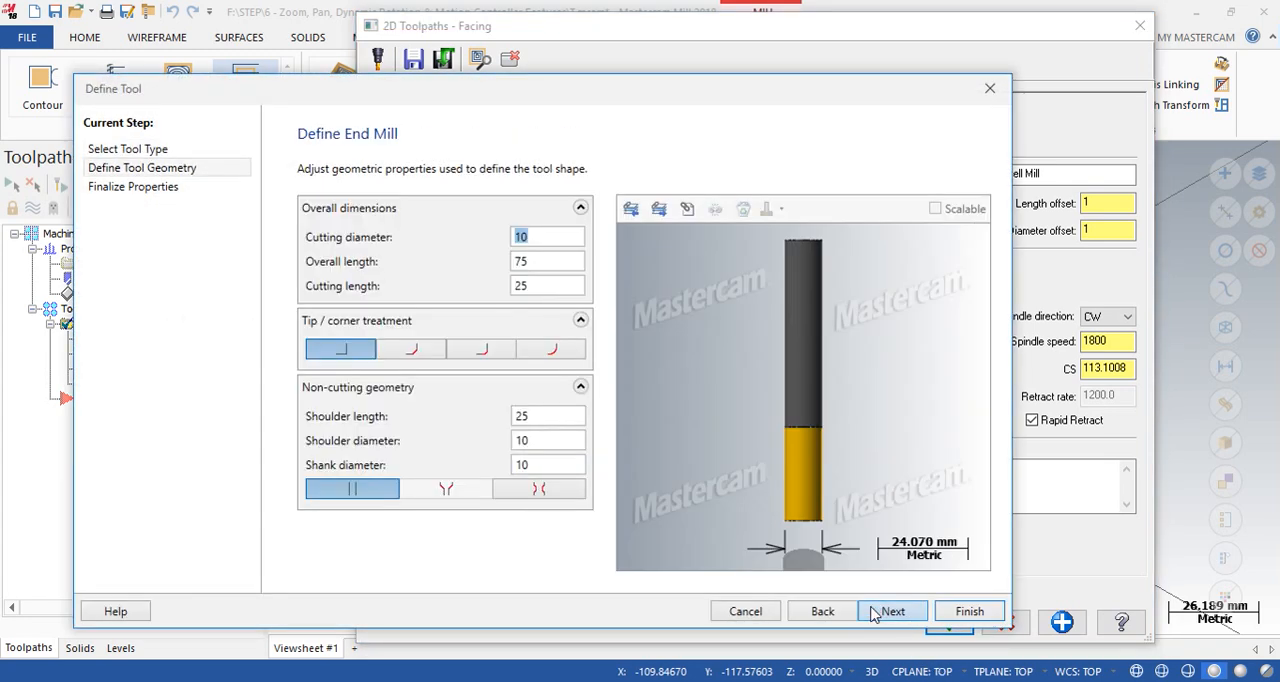
{"action": "left_click", "coordinate": [544, 237]}
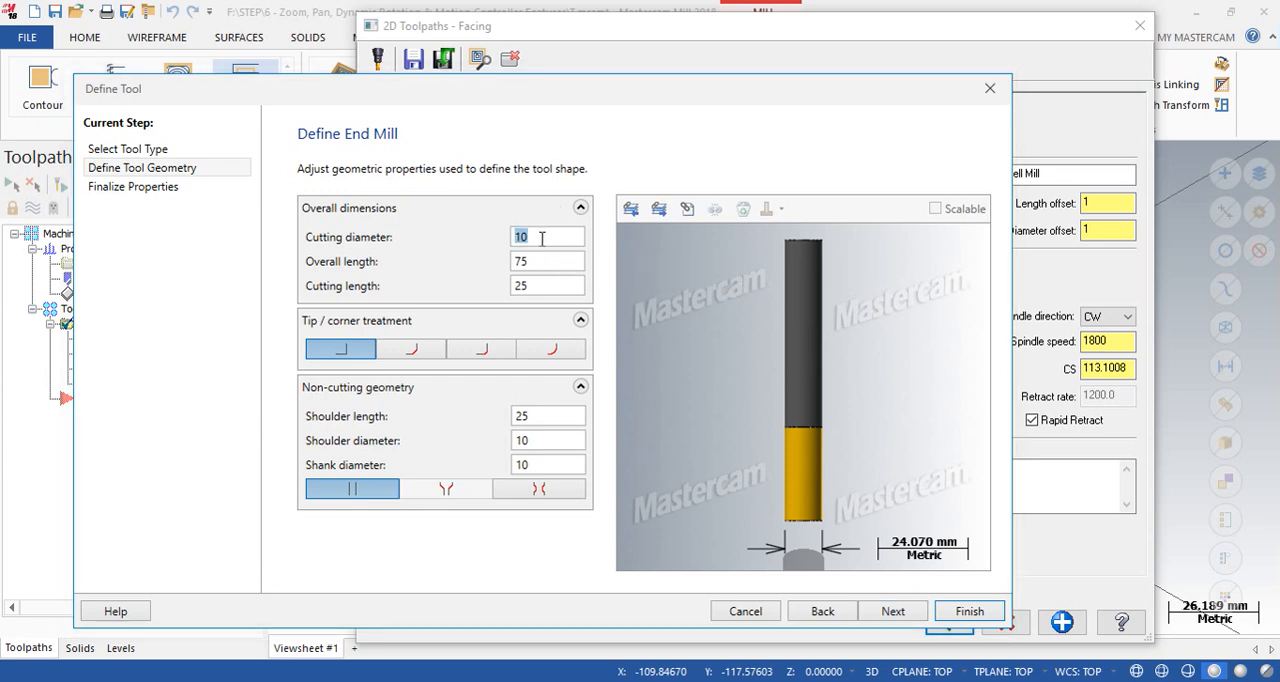
{"action": "key", "text": "Tab"}
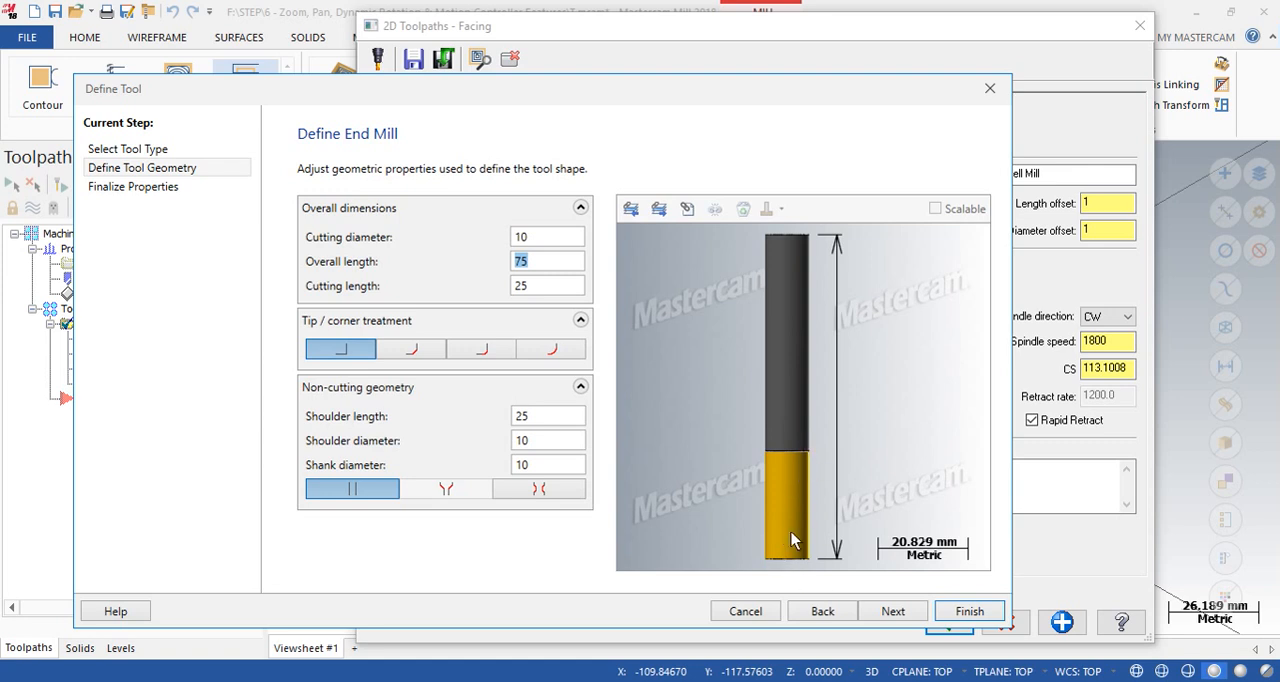
{"action": "key", "text": "Tab"}
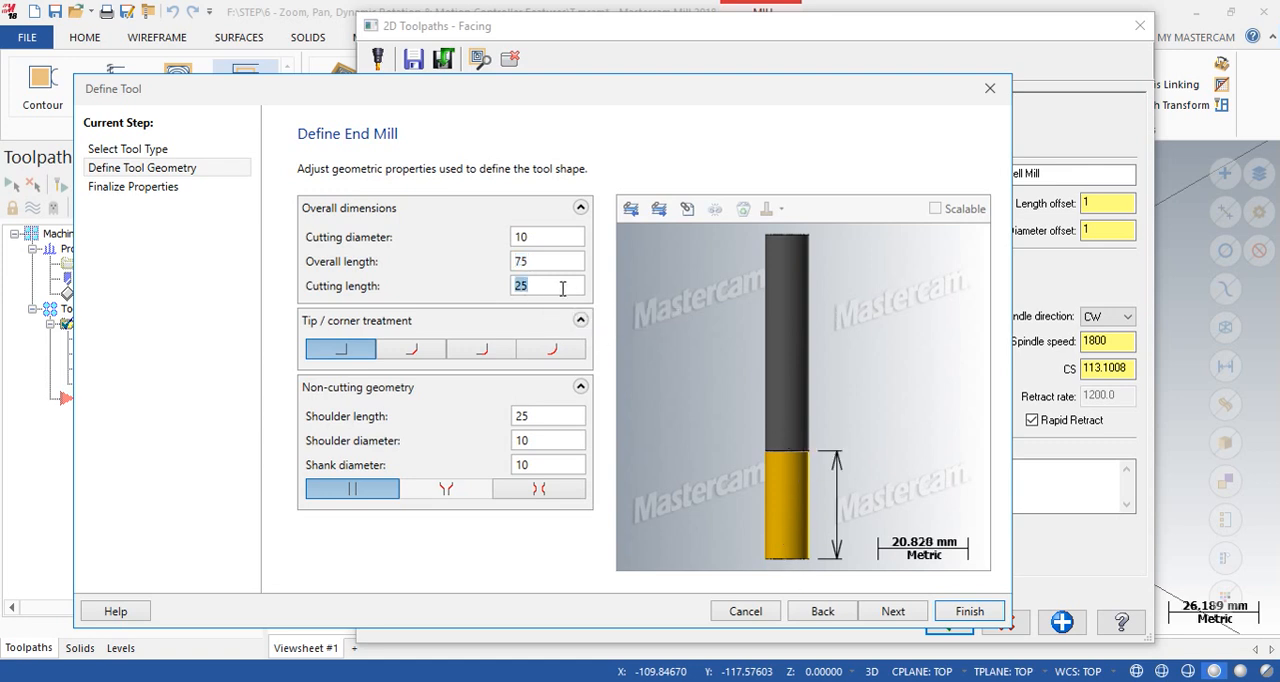
{"action": "left_click", "coordinate": [989, 92]}
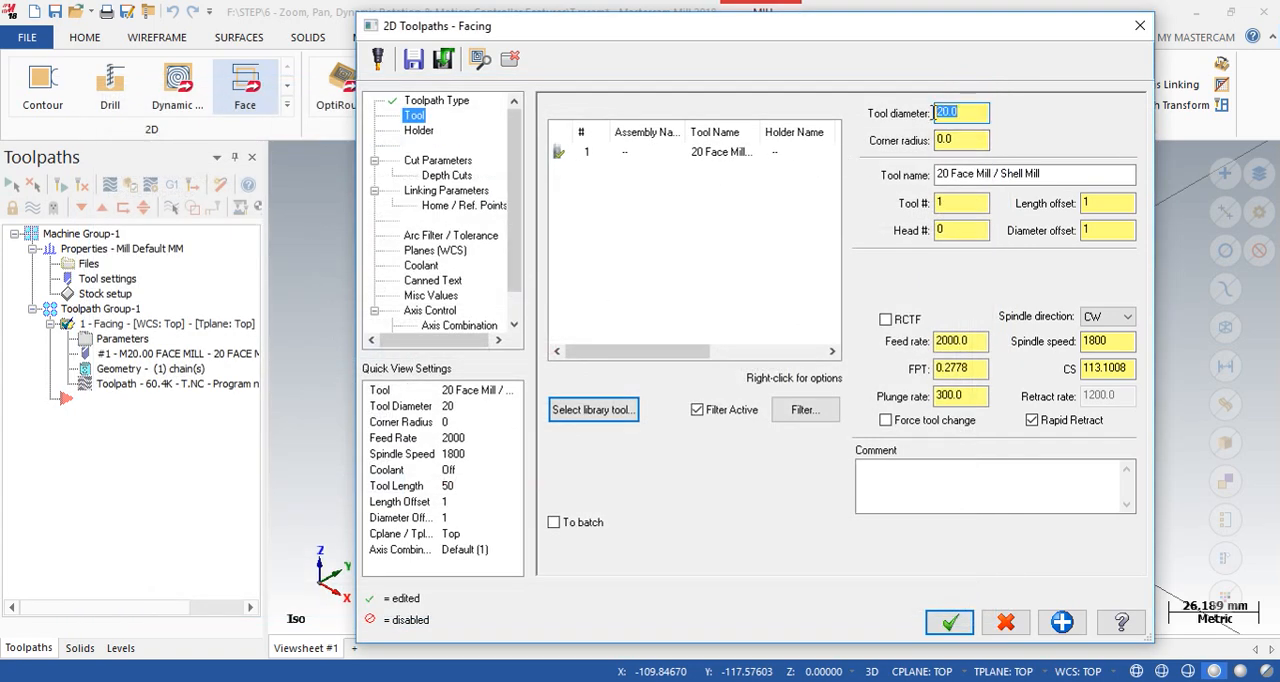
- Review the face mill's tool diameter, corner radius, tool number, length offset and diameter offset
{"action": "left_click", "coordinate": [962, 141]}
{"action": "double_click", "coordinate": [948, 141]}
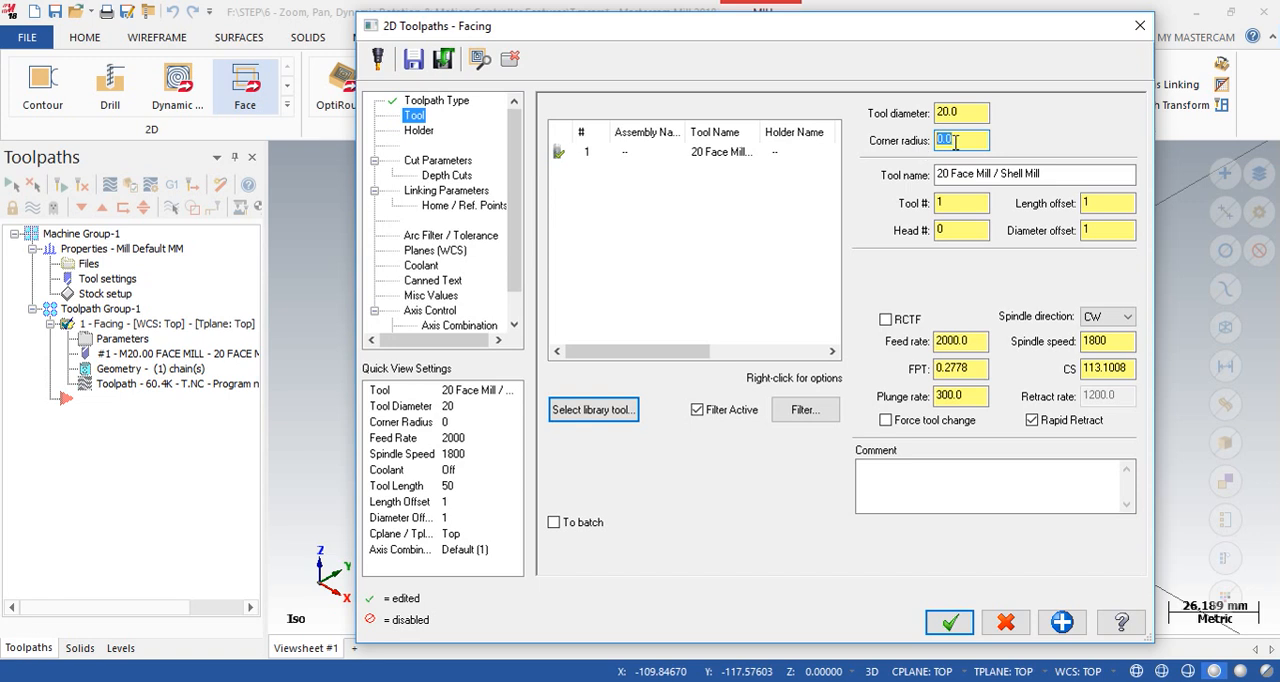
{"action": "left_click", "coordinate": [949, 140]}
{"action": "key", "text": "Tab"}
{"action": "key", "text": "Tab"}
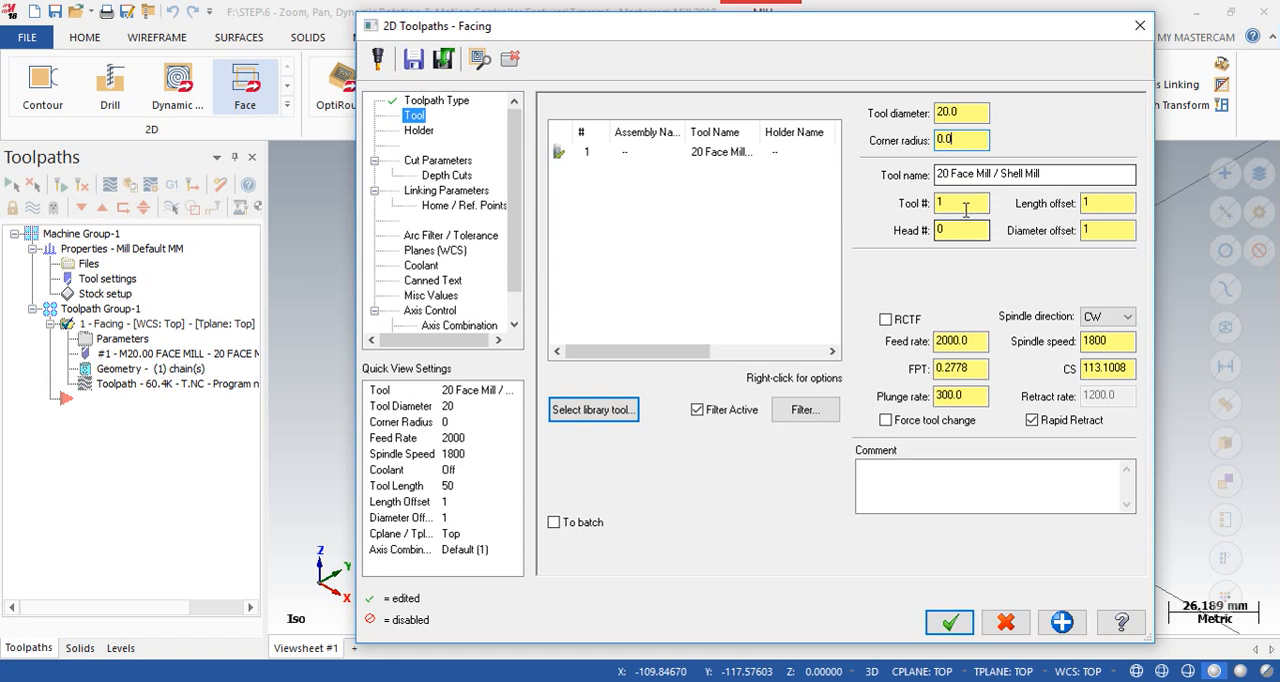
{"action": "key", "text": "Tab"}
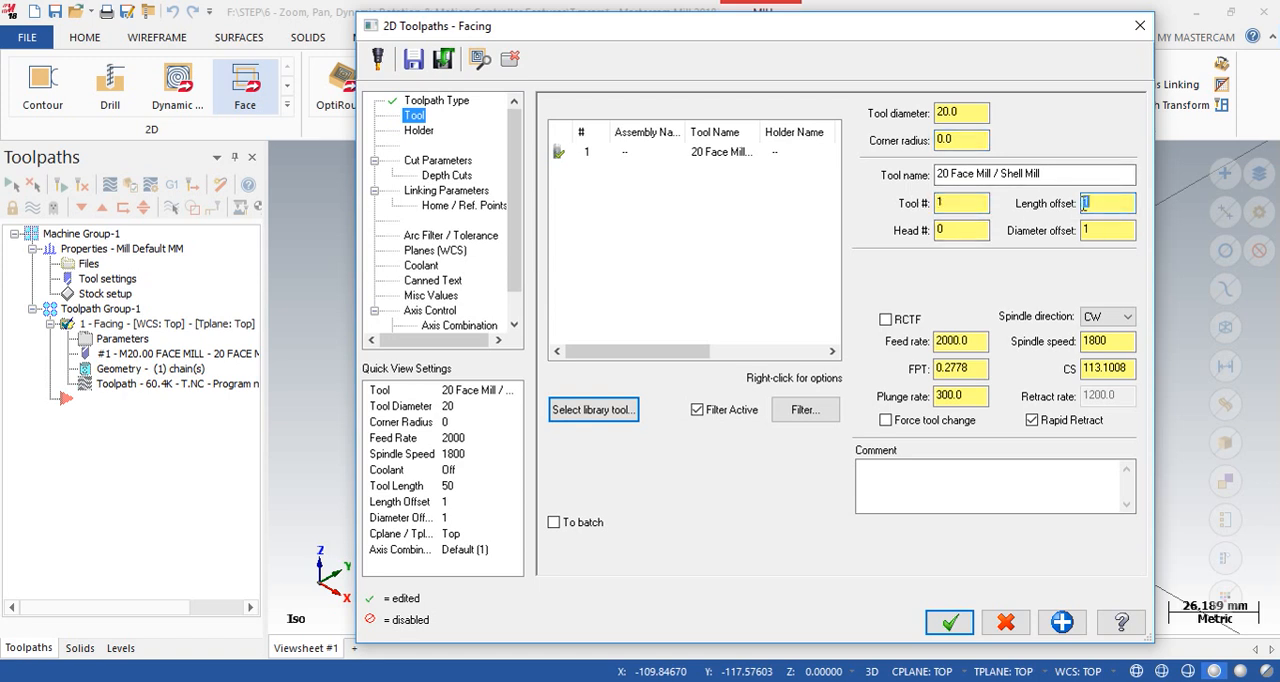
{"action": "left_click", "coordinate": [1091, 229]}
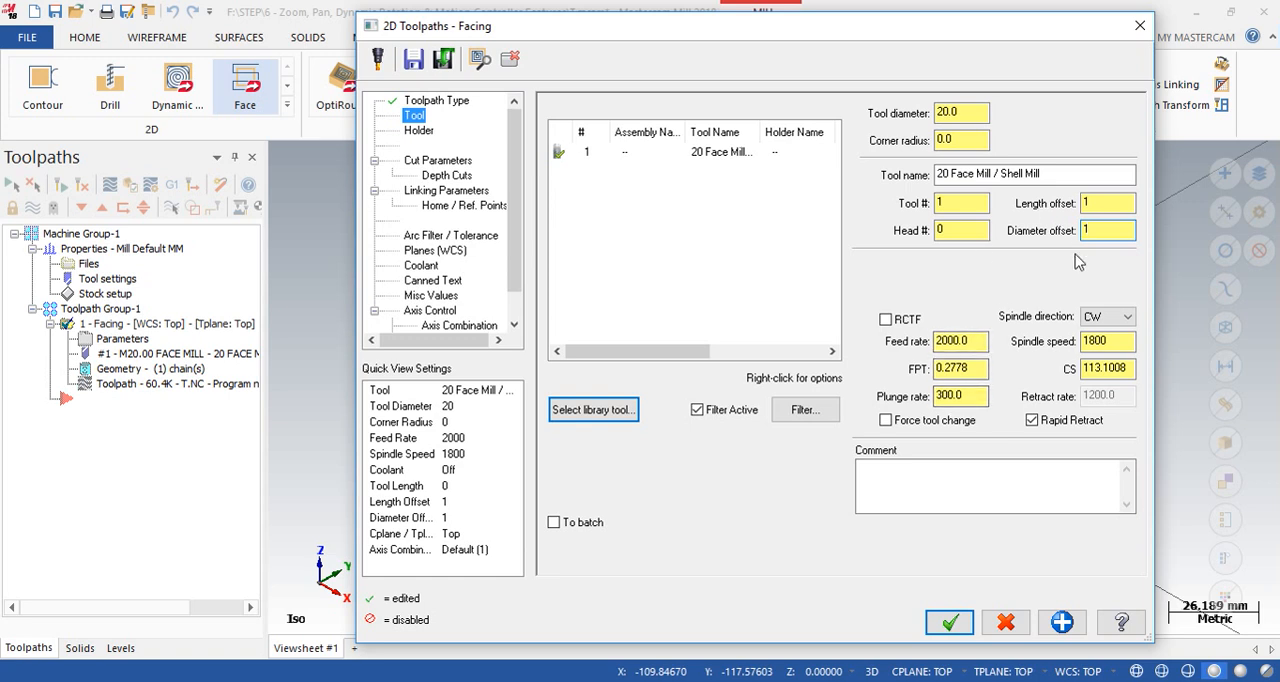
- Review the face mill's feed rate, feed per tooth, cutting speed and plunge rate
{"action": "left_click_drag", "start_coordinate": [965, 341], "coordinate": [938, 341]}
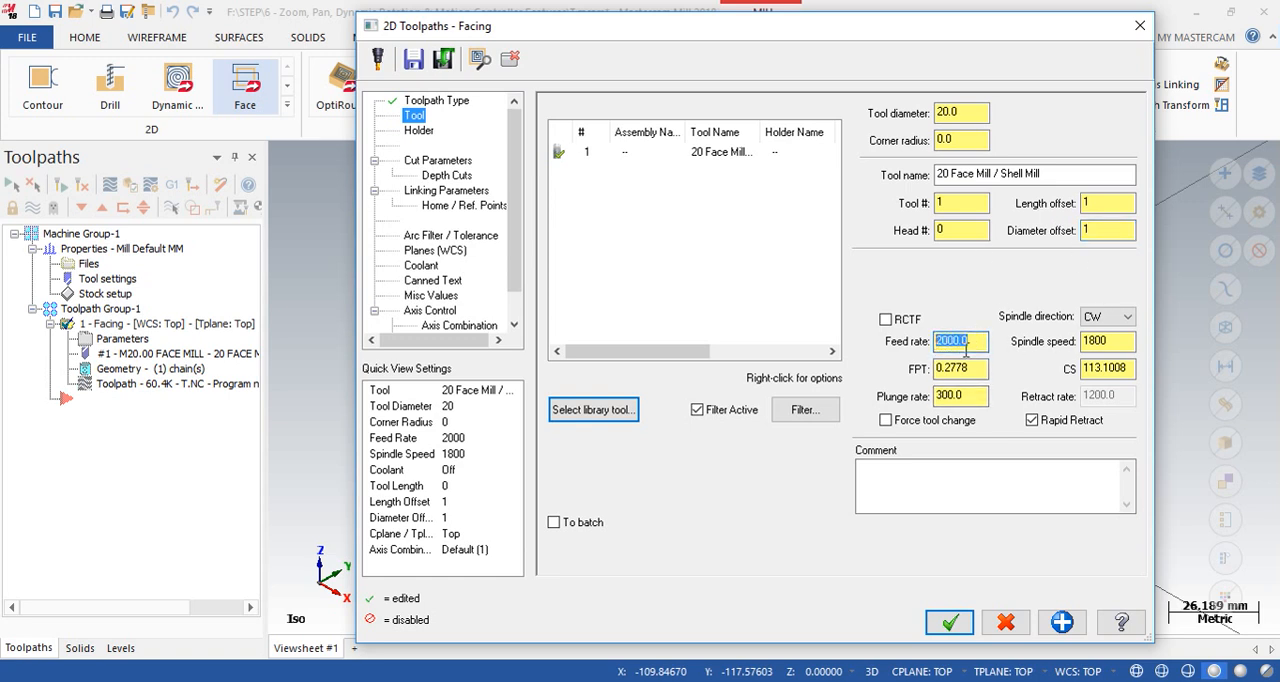
{"action": "left_click", "coordinate": [979, 343]}
{"action": "left_click", "coordinate": [968, 368]}
{"action": "left_click_drag", "start_coordinate": [968, 368], "coordinate": [941, 368]}
{"action": "left_click_drag", "start_coordinate": [1134, 368], "coordinate": [1080, 368]}
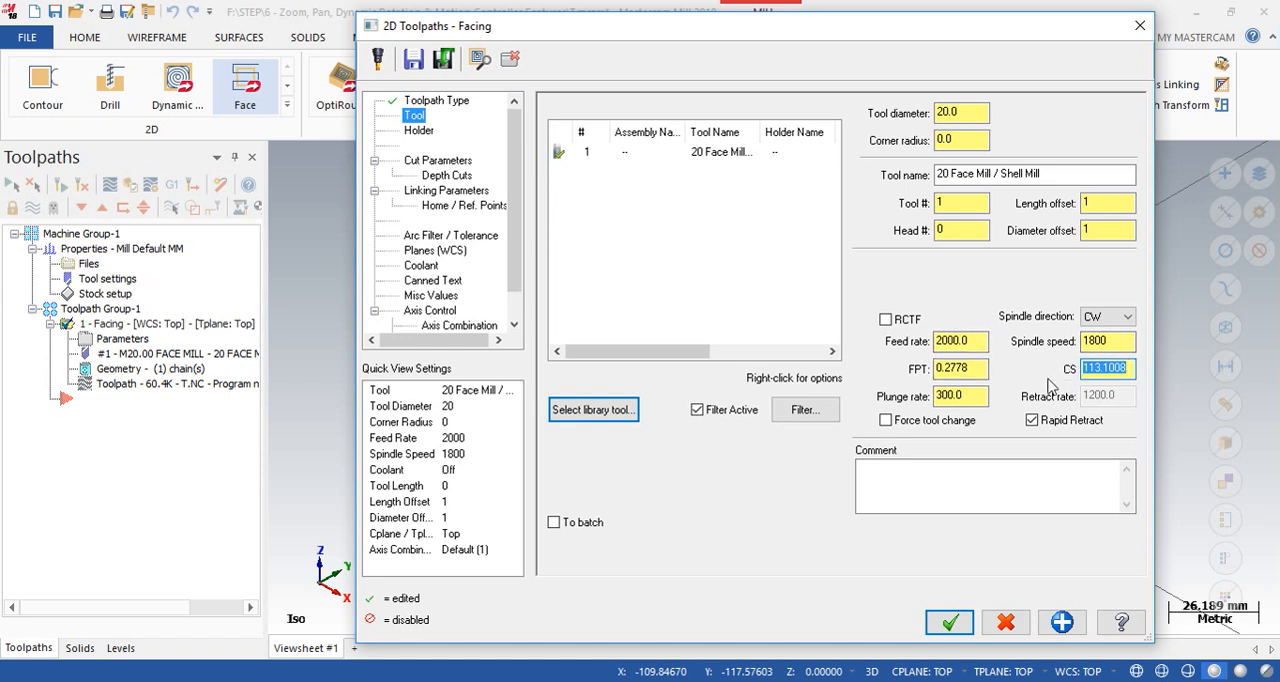
{"action": "left_click_drag", "start_coordinate": [960, 396], "coordinate": [934, 396]}
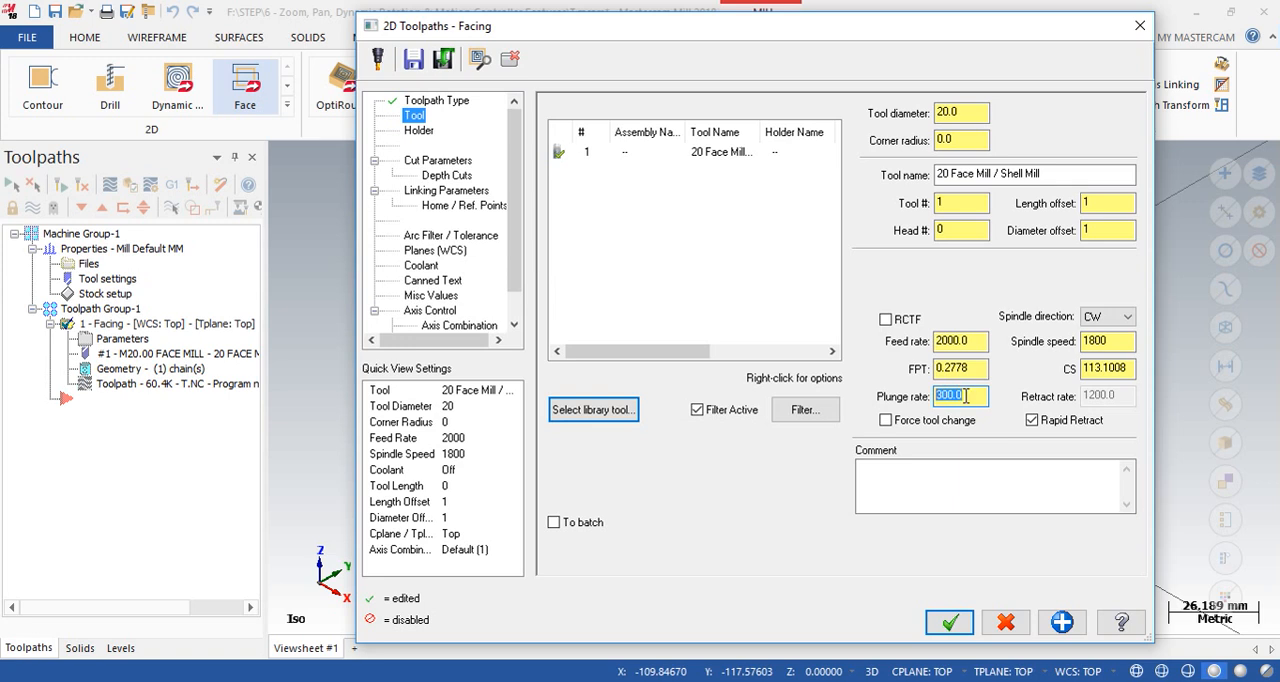
- Preview the first B2C3 holders from the Mill_mm library and return the selection to the Default Holder
{"action": "left_click", "coordinate": [419, 134]}
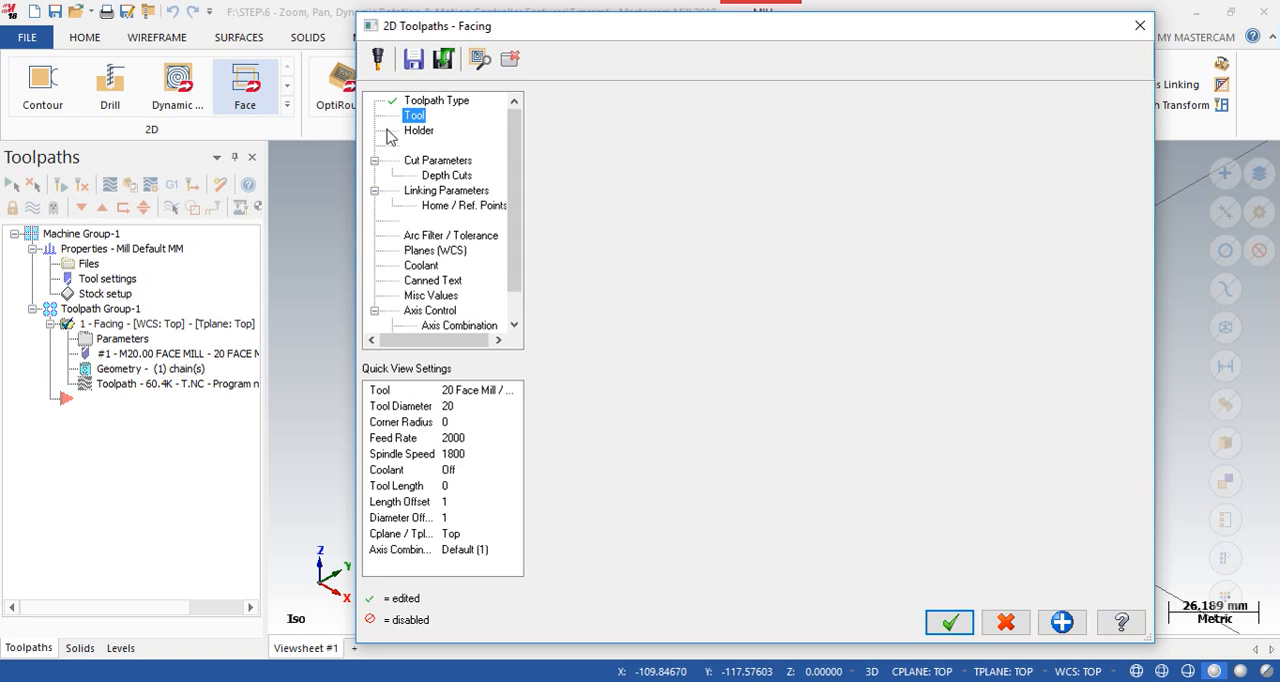
{"action": "left_click", "coordinate": [599, 141]}
{"action": "left_click", "coordinate": [596, 154]}
{"action": "left_click", "coordinate": [596, 170]}
{"action": "left_click", "coordinate": [596, 186]}
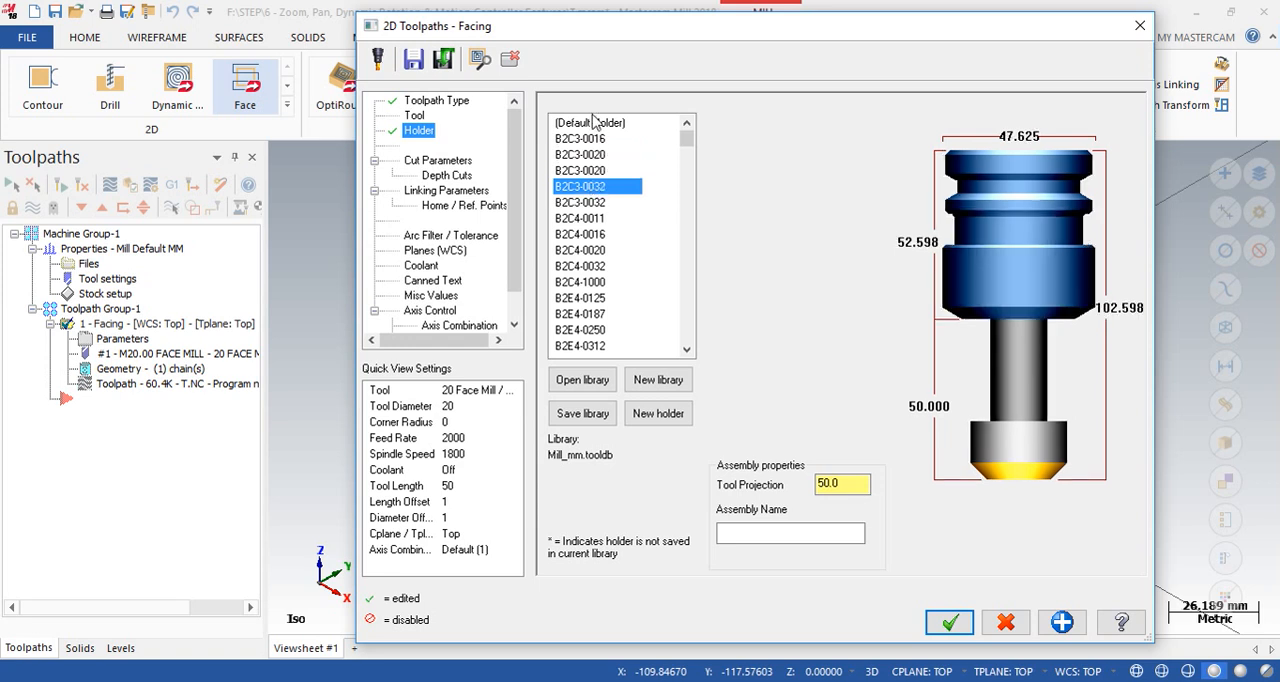
{"action": "left_click", "coordinate": [596, 122]}
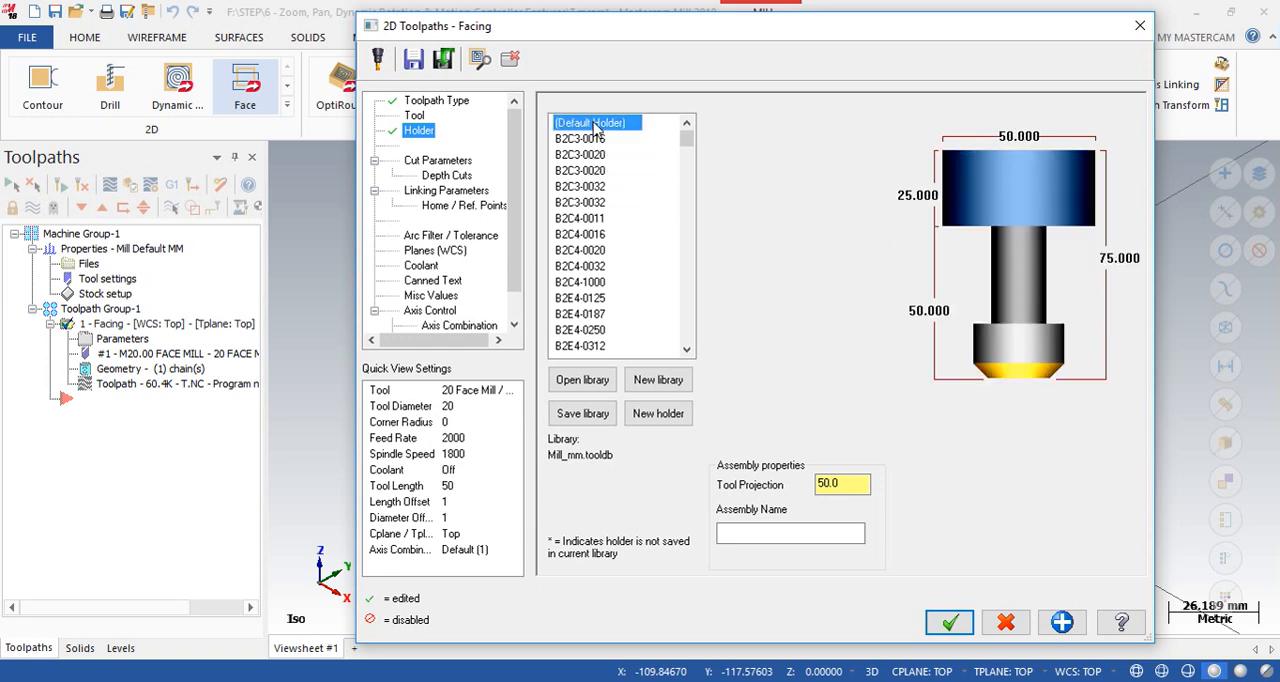
- Review the cutting styles in the Facing operation's cut parameters, keep Zigzag and accept the operation's parameters
{"action": "left_click", "coordinate": [447, 163]}
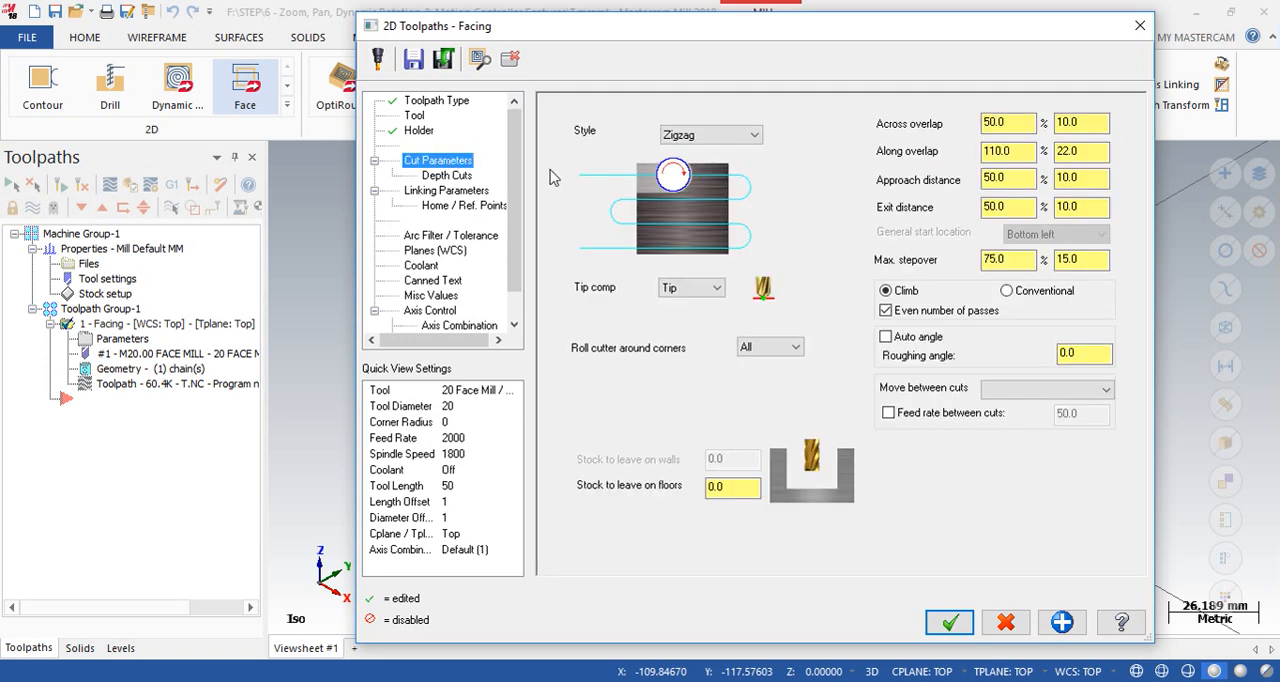
{"action": "left_click", "coordinate": [754, 135]}
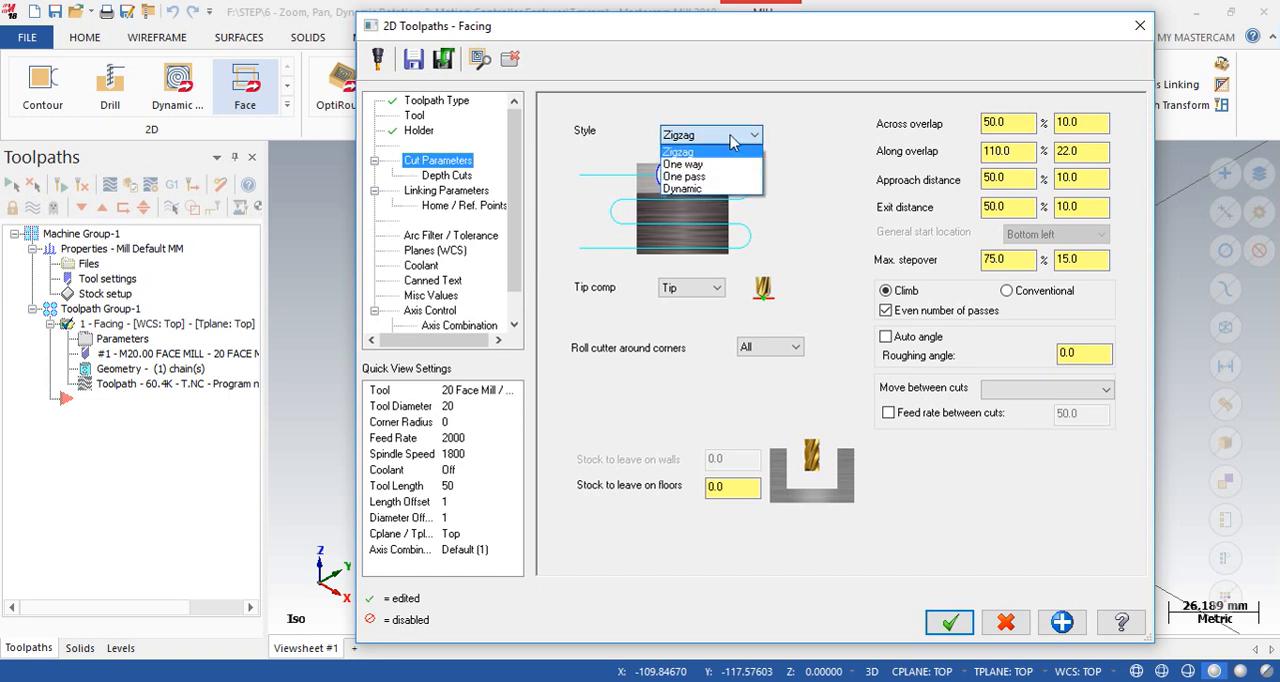
{"action": "left_click", "coordinate": [677, 152]}
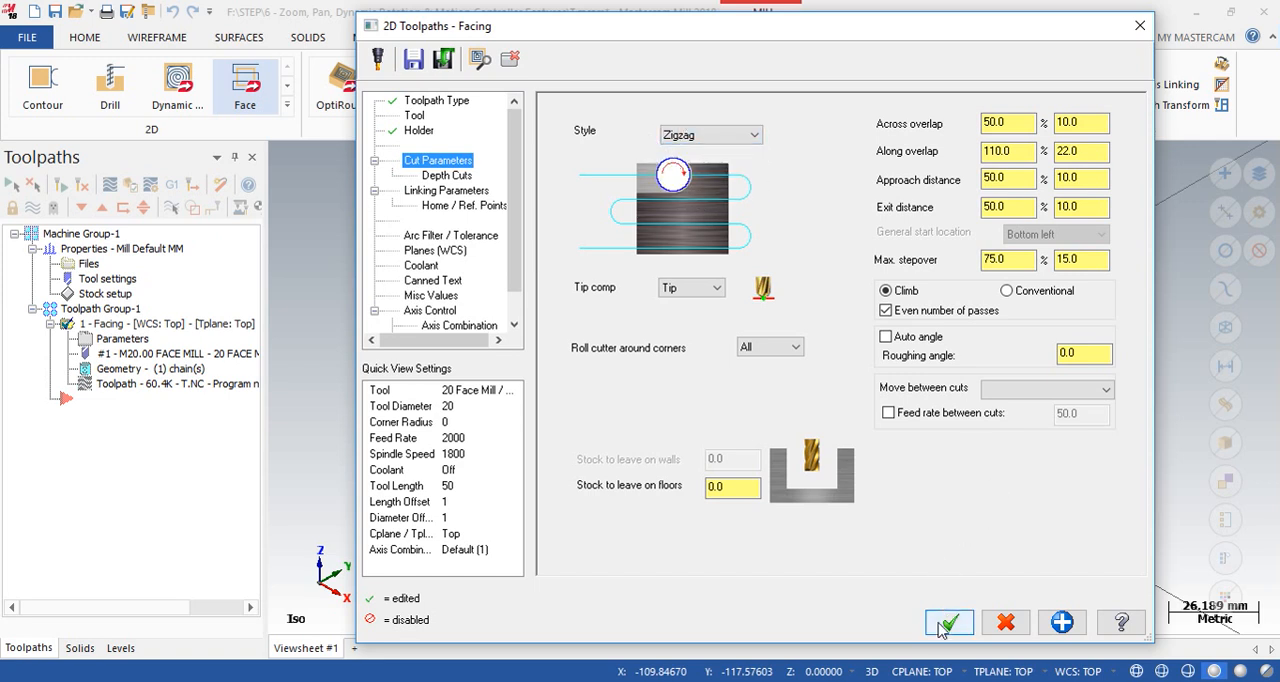
{"action": "left_click_drag", "start_coordinate": [925, 42], "coordinate": [501, 172]}
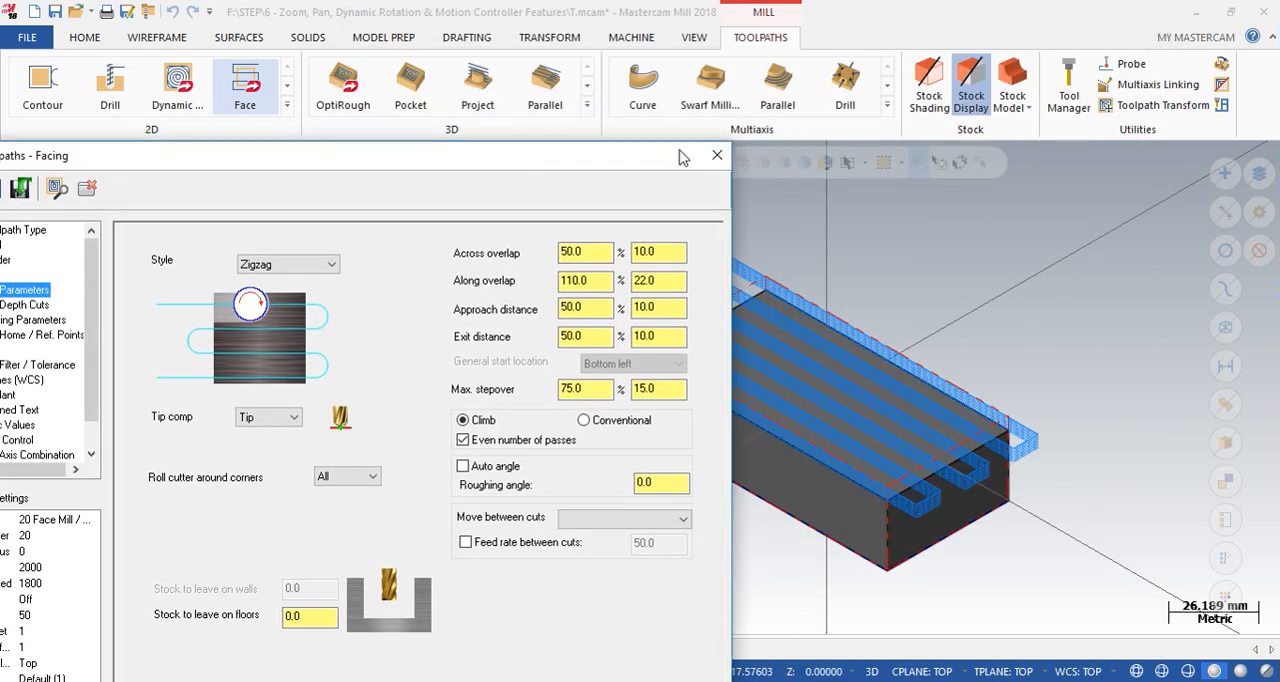
{"action": "left_click_drag", "start_coordinate": [670, 159], "coordinate": [912, 18]}
{"action": "left_click", "coordinate": [768, 611]}
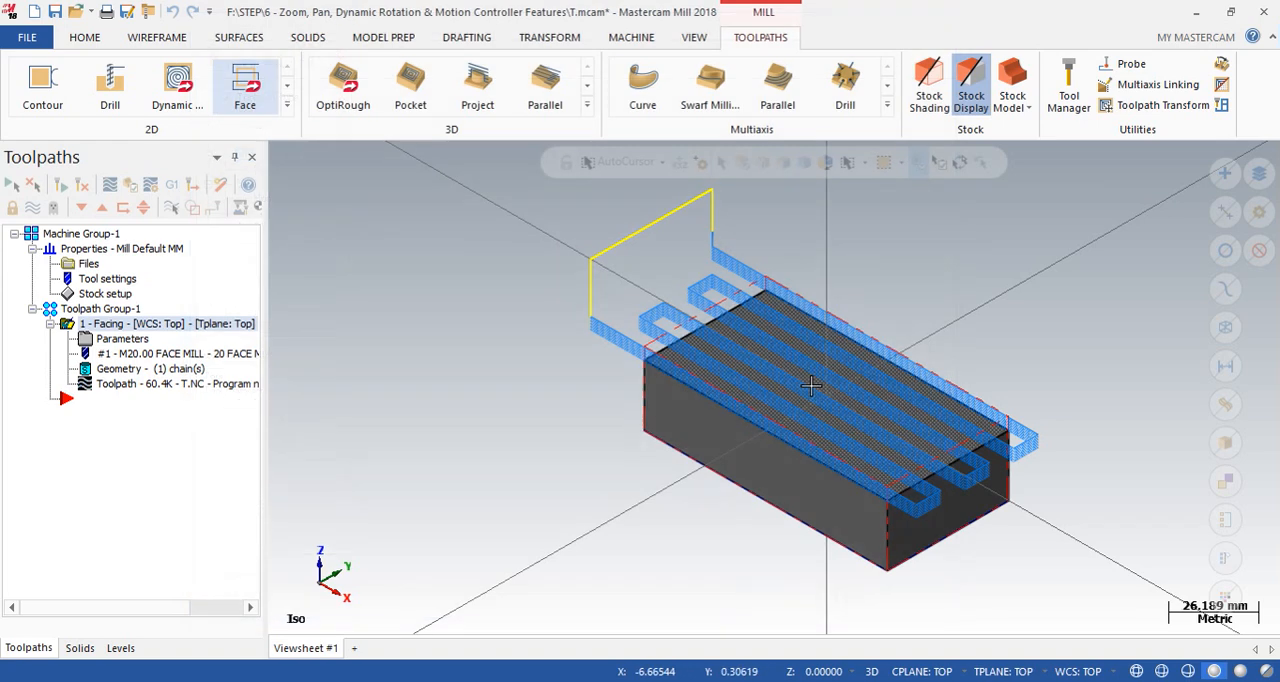
- Examine the zigzag facing passes from the Top (WCS) view and at an angle, and return to Isometric (WCS)
{"action": "scroll", "coordinate": [997, 280], "scroll_direction": "down", "scroll_amount": 1}
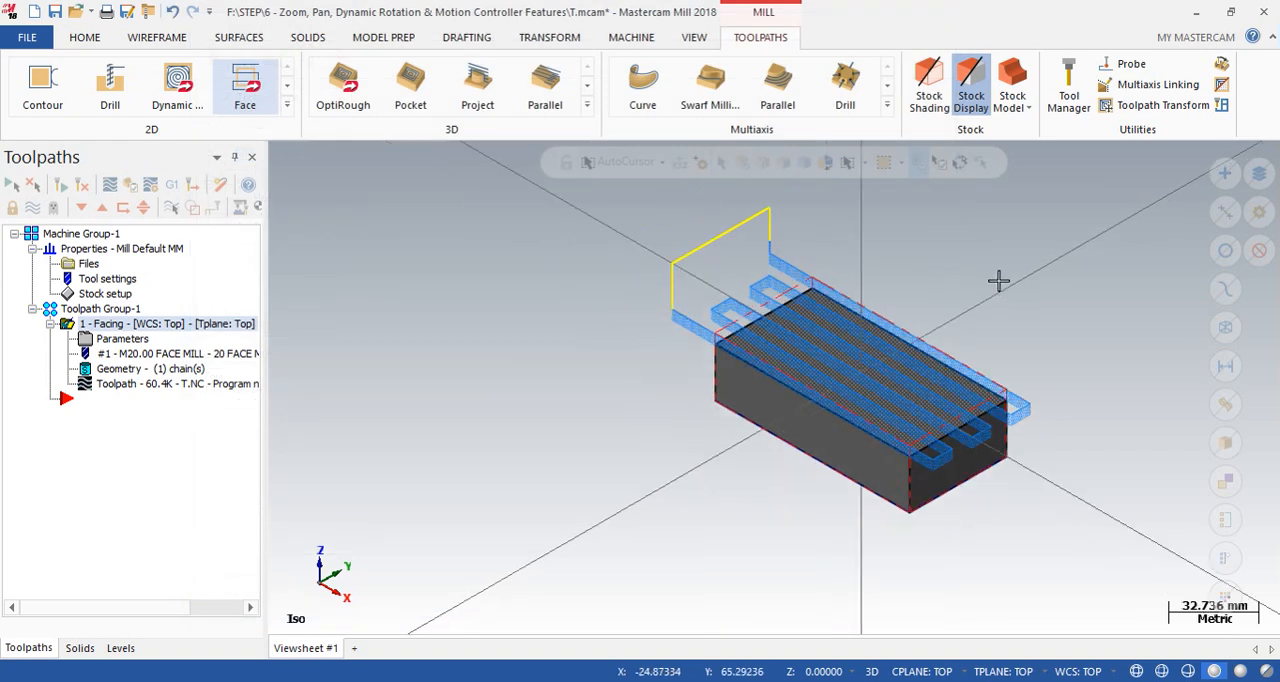
{"action": "right_click", "coordinate": [942, 270]}
{"action": "left_click", "coordinate": [1000, 374]}
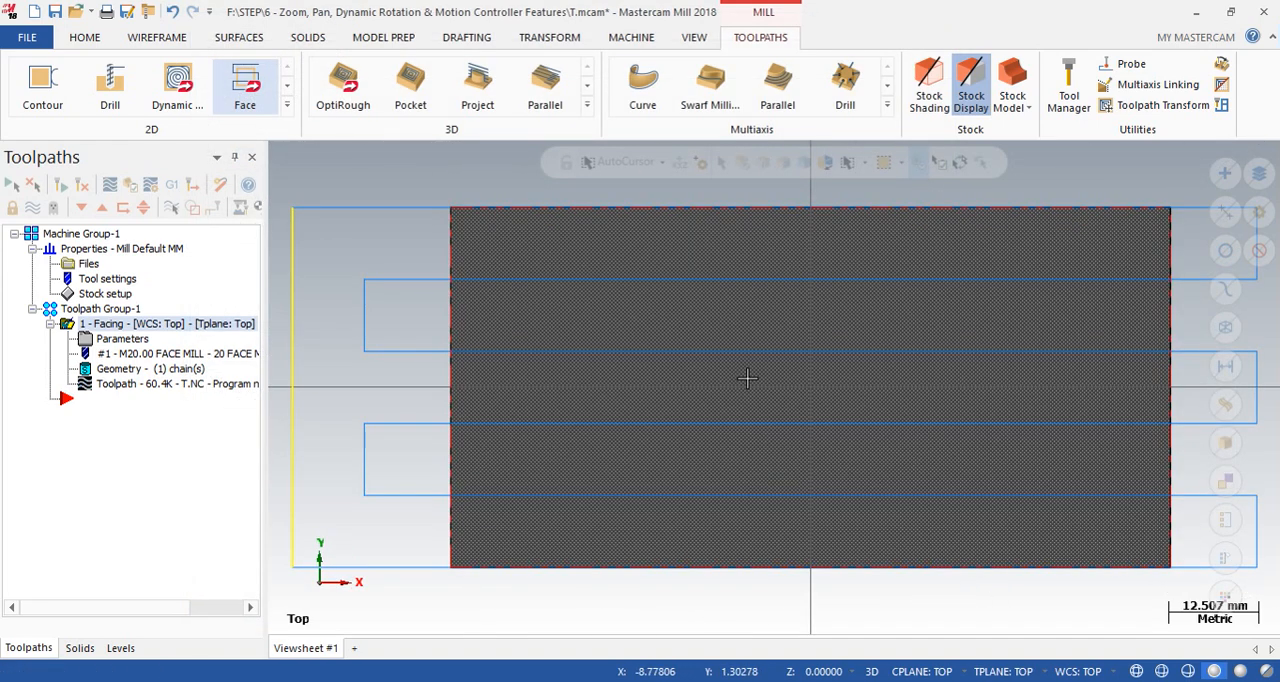
{"action": "middle_click_drag", "start_coordinate": [477, 268], "coordinate": [563, 221]}
{"action": "right_click", "coordinate": [1110, 288]}
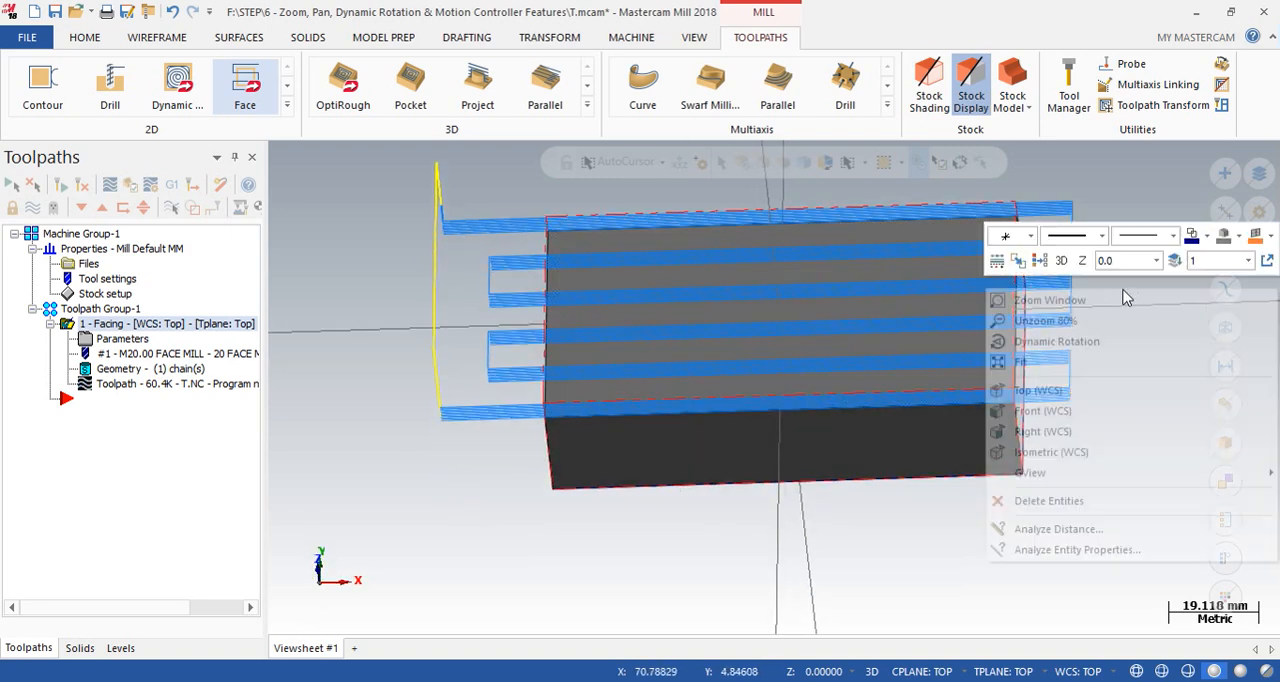
{"action": "left_click", "coordinate": [1040, 461]}
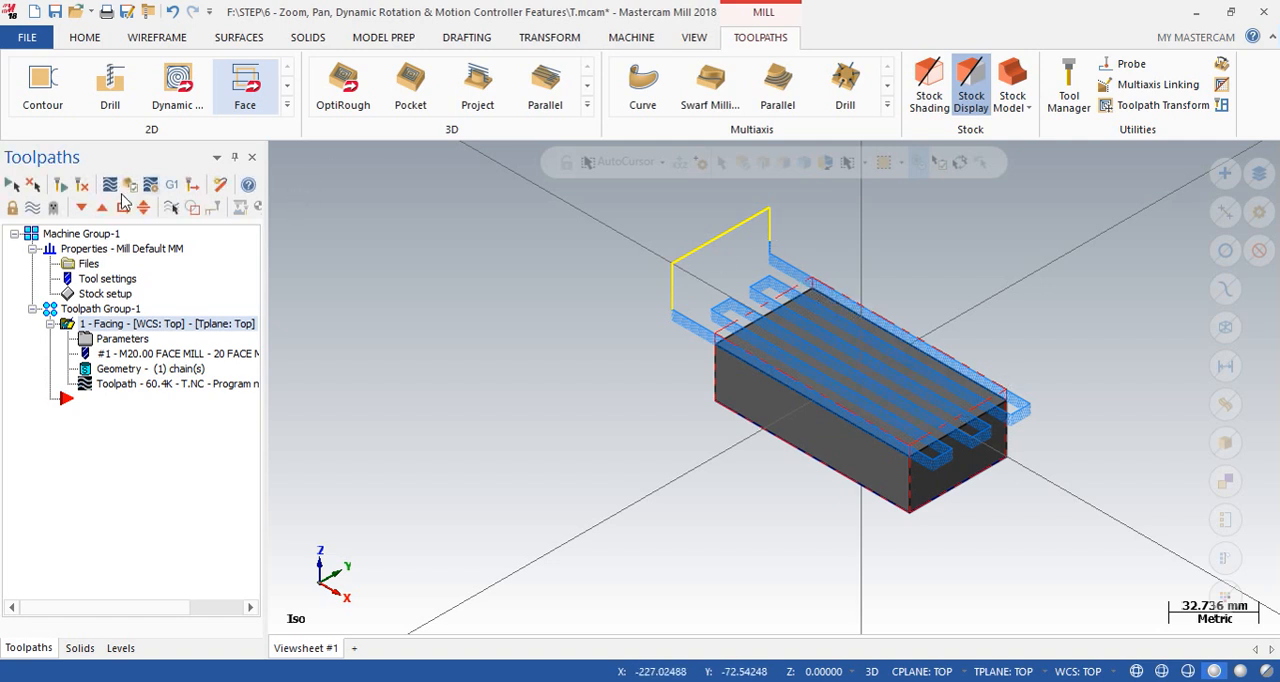
- Backplot the Facing operation to watch the tool motion, close the backplot and inspect the zigzag passes up close
{"action": "left_click", "coordinate": [110, 185]}
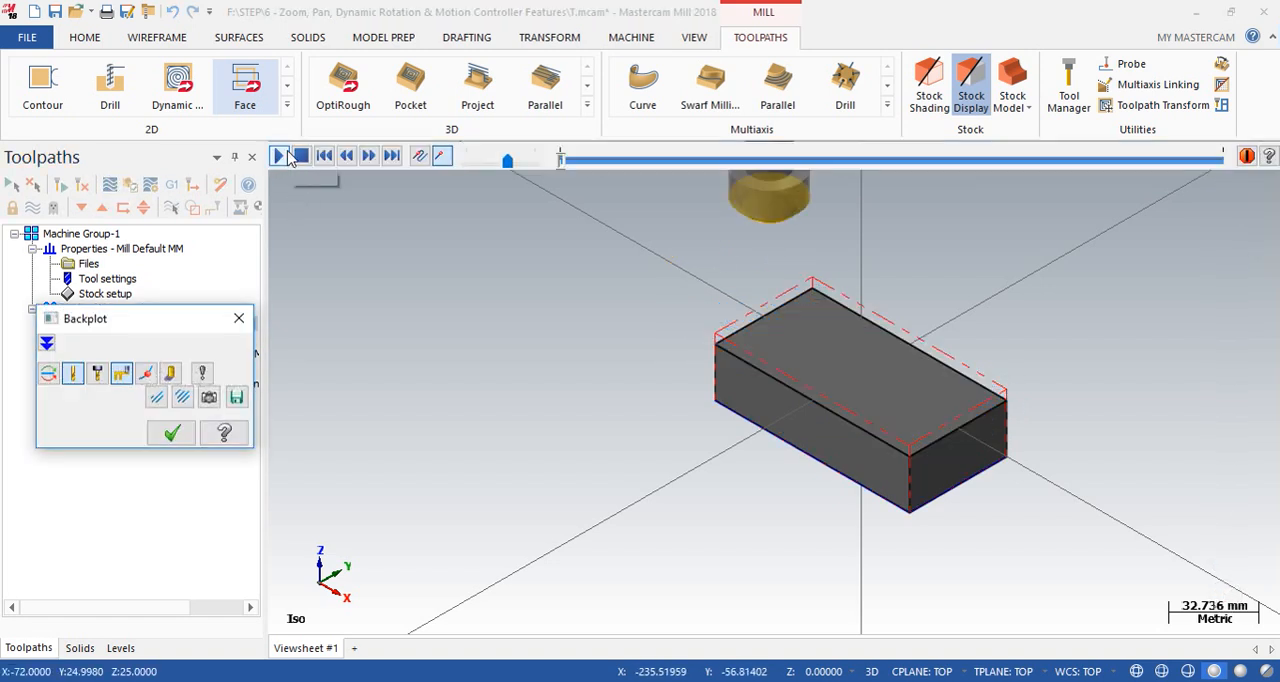
{"action": "left_click", "coordinate": [285, 158]}
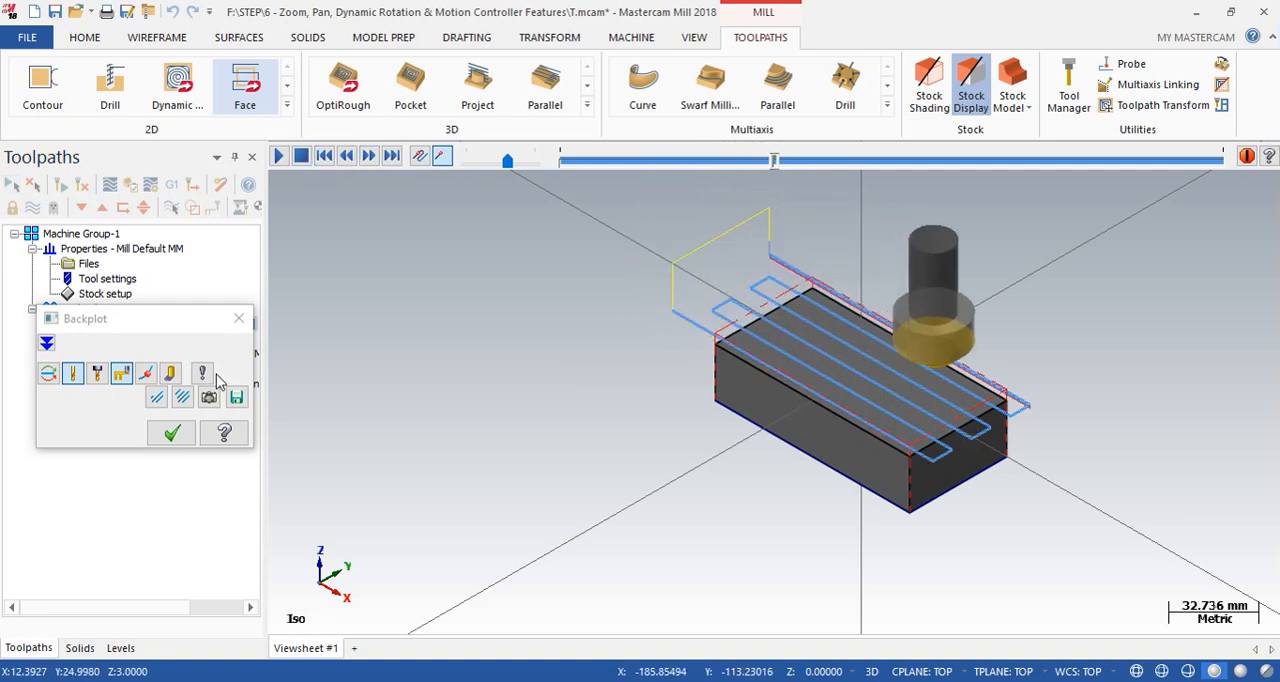
{"action": "left_click", "coordinate": [172, 433]}
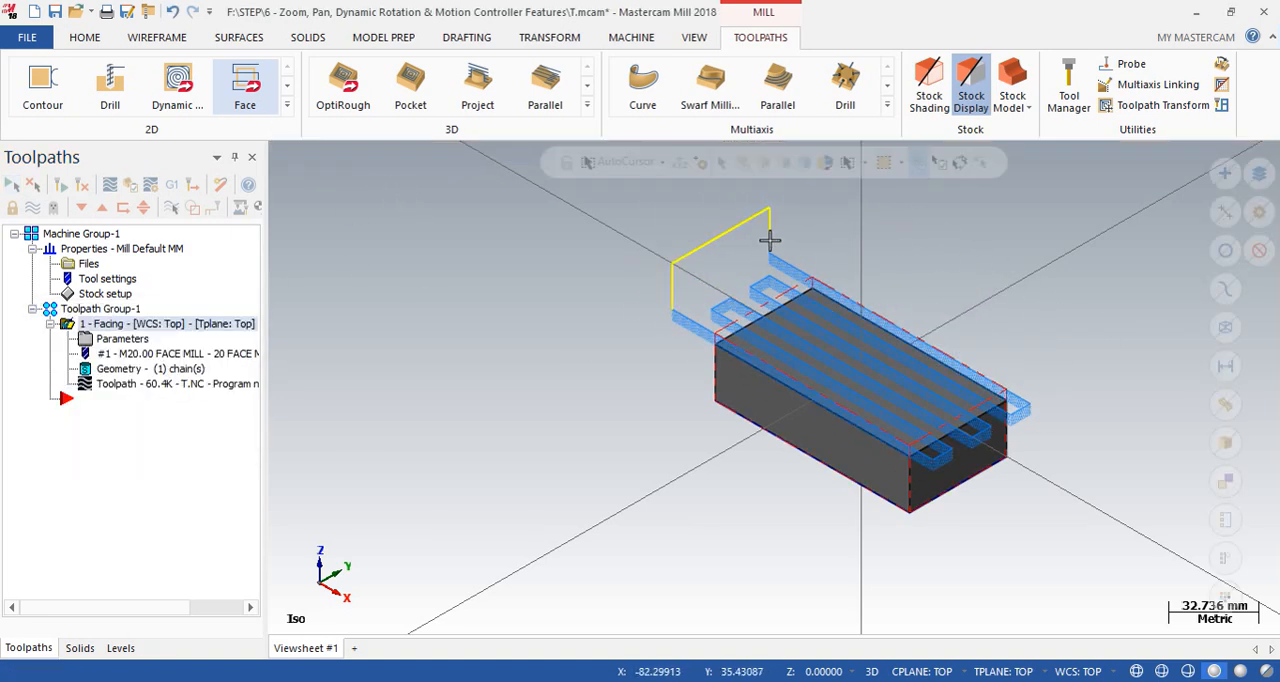
{"action": "scroll", "coordinate": [1021, 390], "scroll_direction": "up", "scroll_amount": 5}
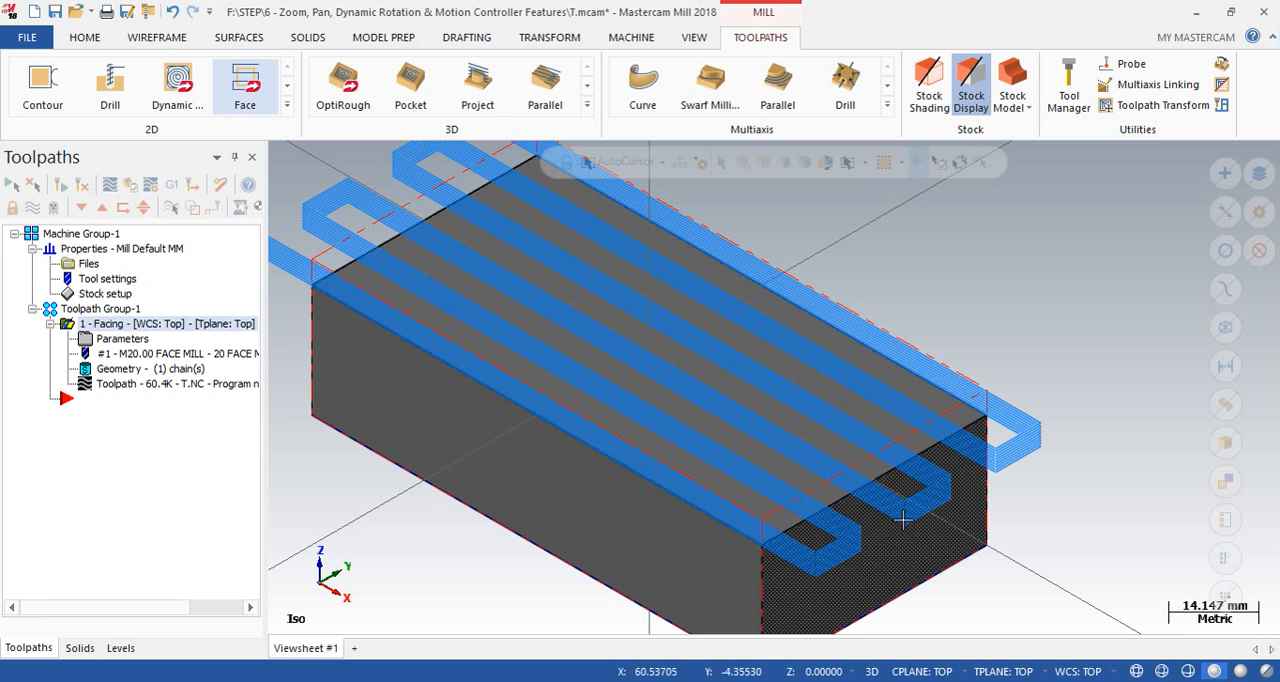
{"action": "scroll", "coordinate": [753, 371], "scroll_direction": "down", "scroll_amount": 2}
{"action": "scroll", "coordinate": [753, 371], "scroll_direction": "down", "scroll_amount": 1}
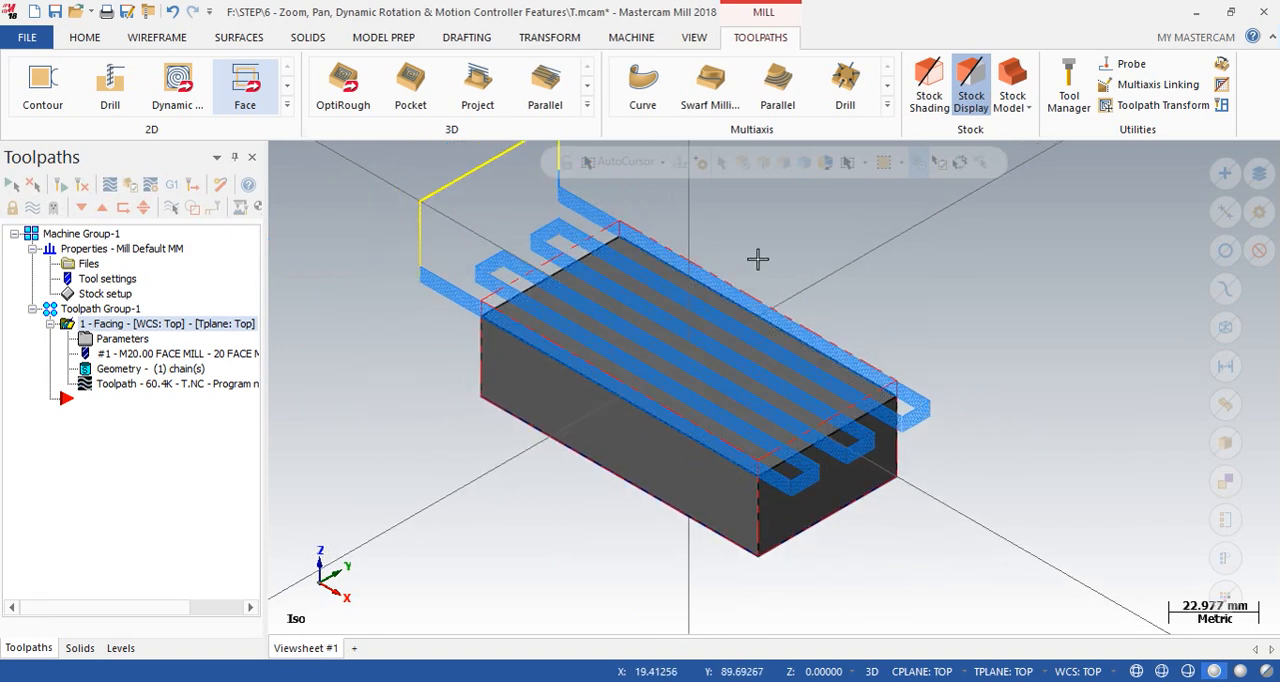
- Copy the Facing operation after the first one and set the copy's cutting style to One way
{"action": "right_click_drag", "start_coordinate": [60, 406], "coordinate": [62, 409]}
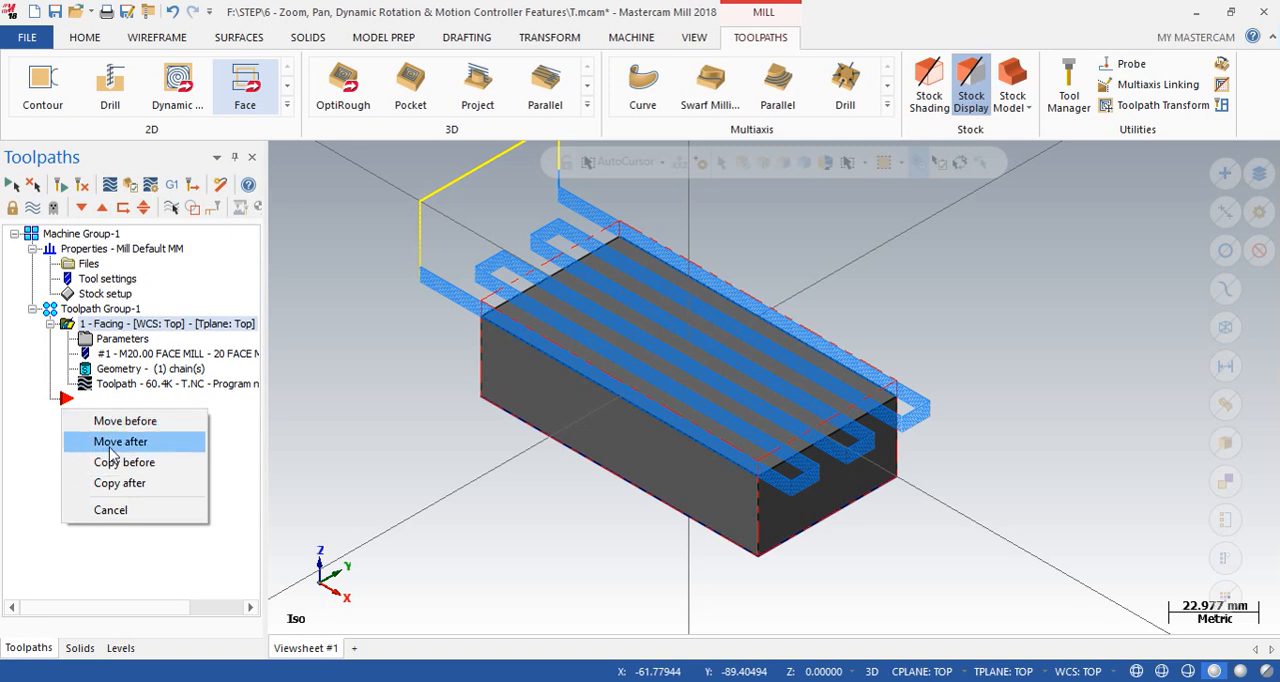
{"action": "left_click", "coordinate": [115, 483]}
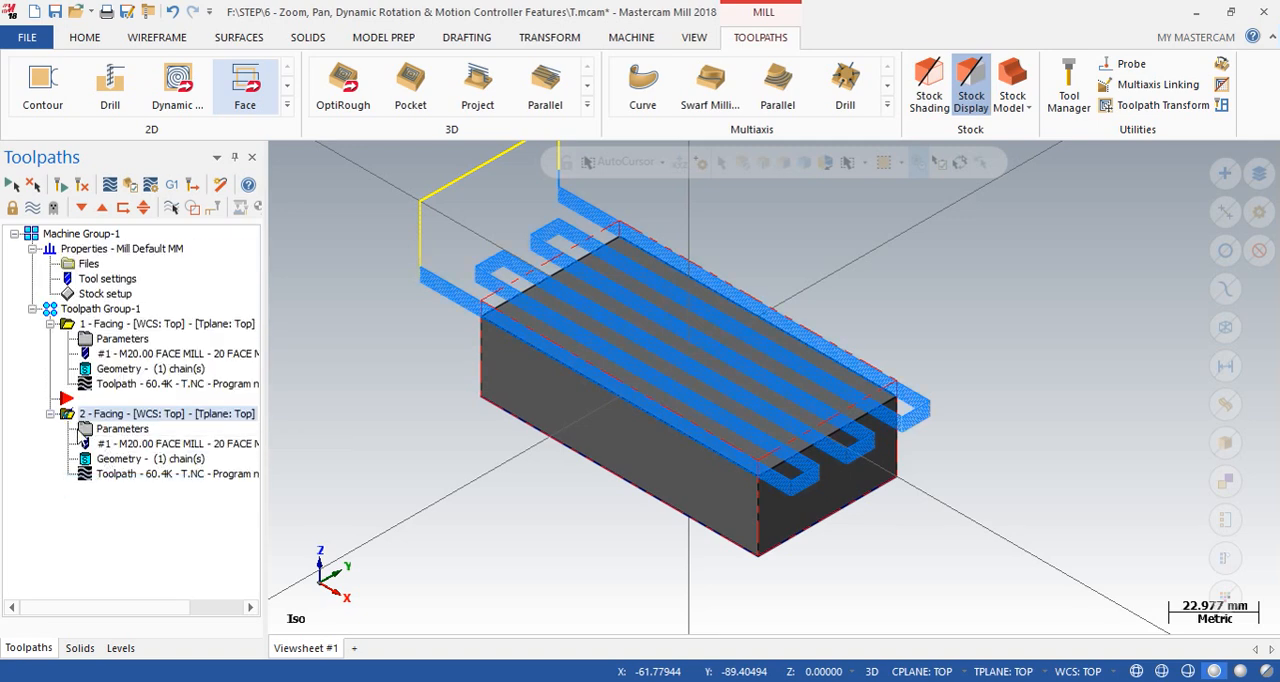
{"action": "left_click", "coordinate": [104, 432]}
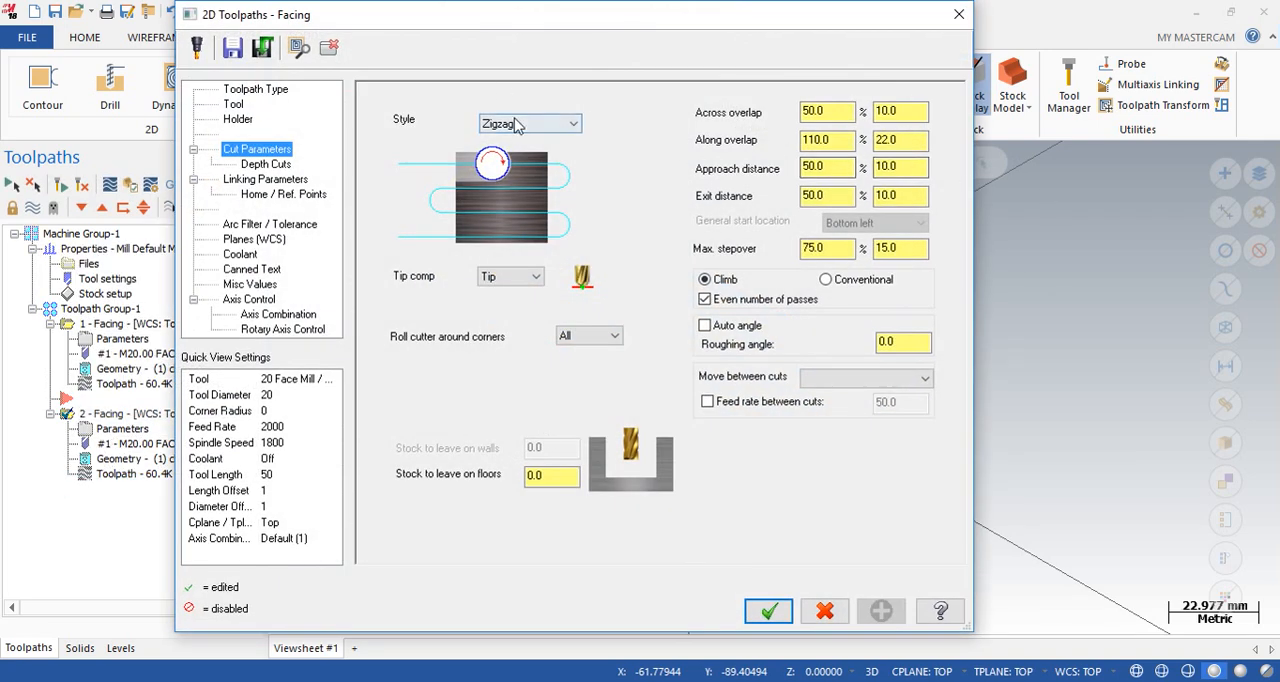
{"action": "left_click", "coordinate": [514, 124]}
{"action": "left_click", "coordinate": [502, 152]}
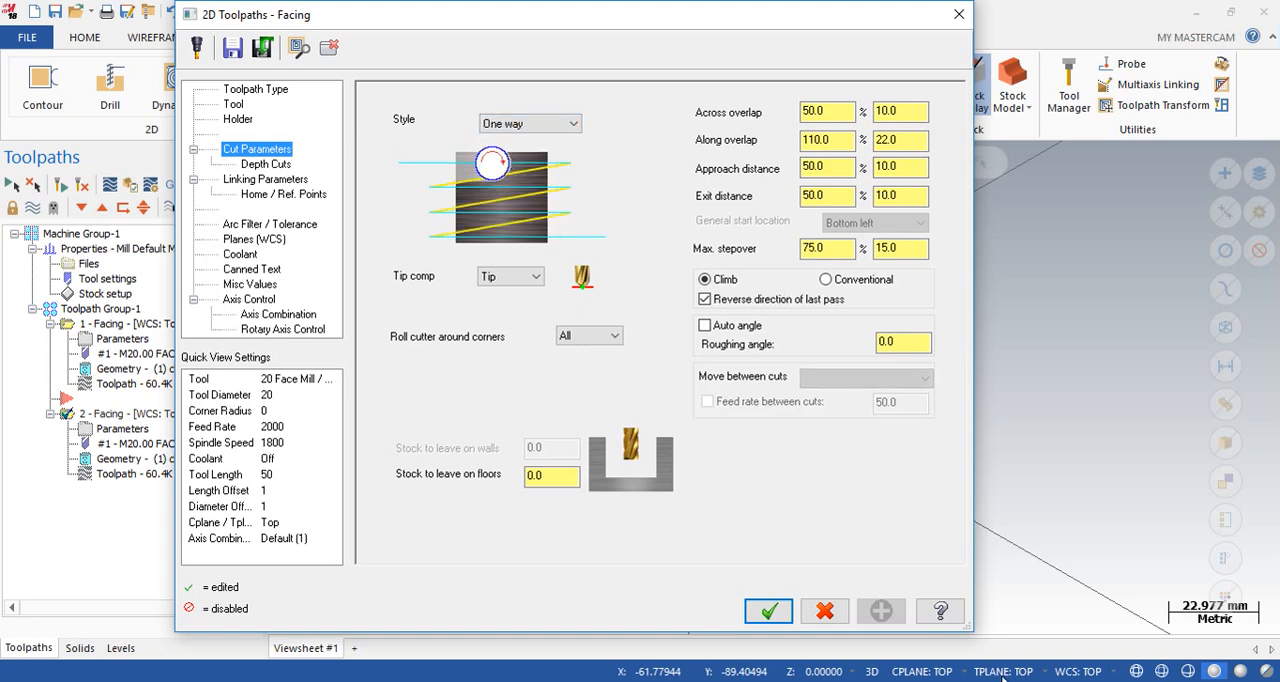
{"action": "left_click", "coordinate": [768, 611]}
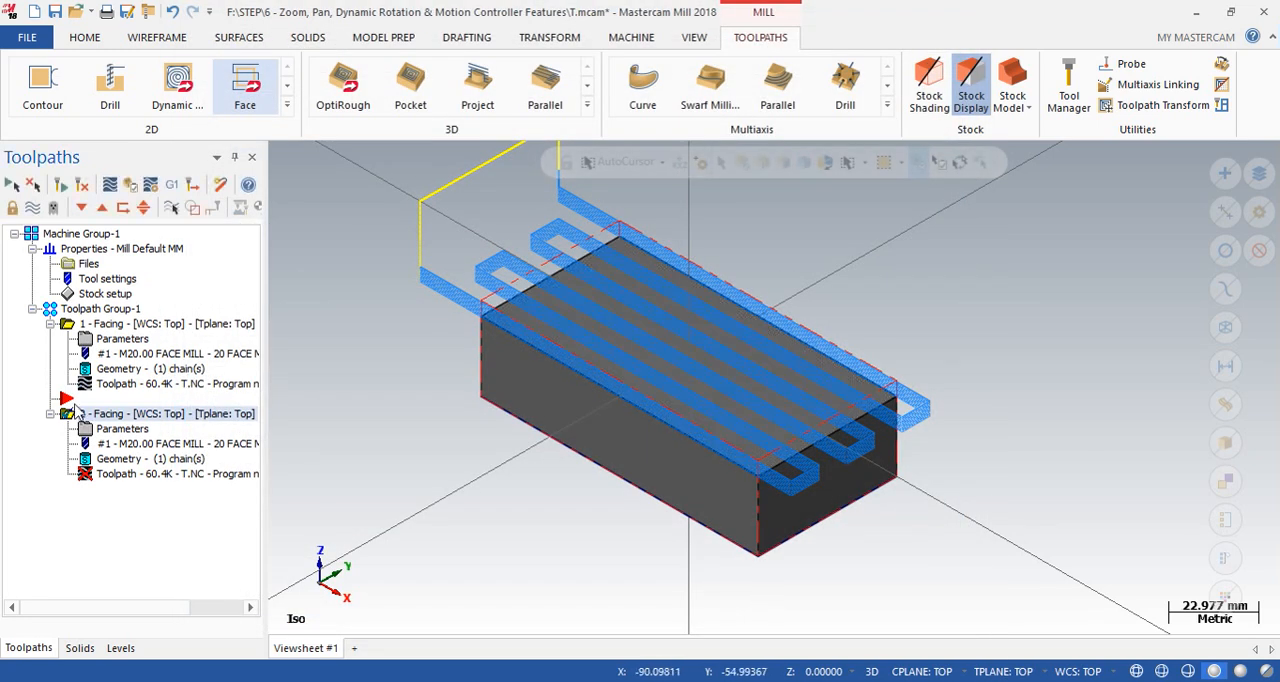
- Regenerate the copied One way Facing operation so its toolpath matches the changed cutting style
{"action": "left_click", "coordinate": [14, 186]}
{"action": "left_click", "coordinate": [69, 326]}
{"action": "left_click", "coordinate": [66, 416]}
{"action": "scroll", "coordinate": [629, 390], "scroll_direction": "up", "scroll_amount": 3}
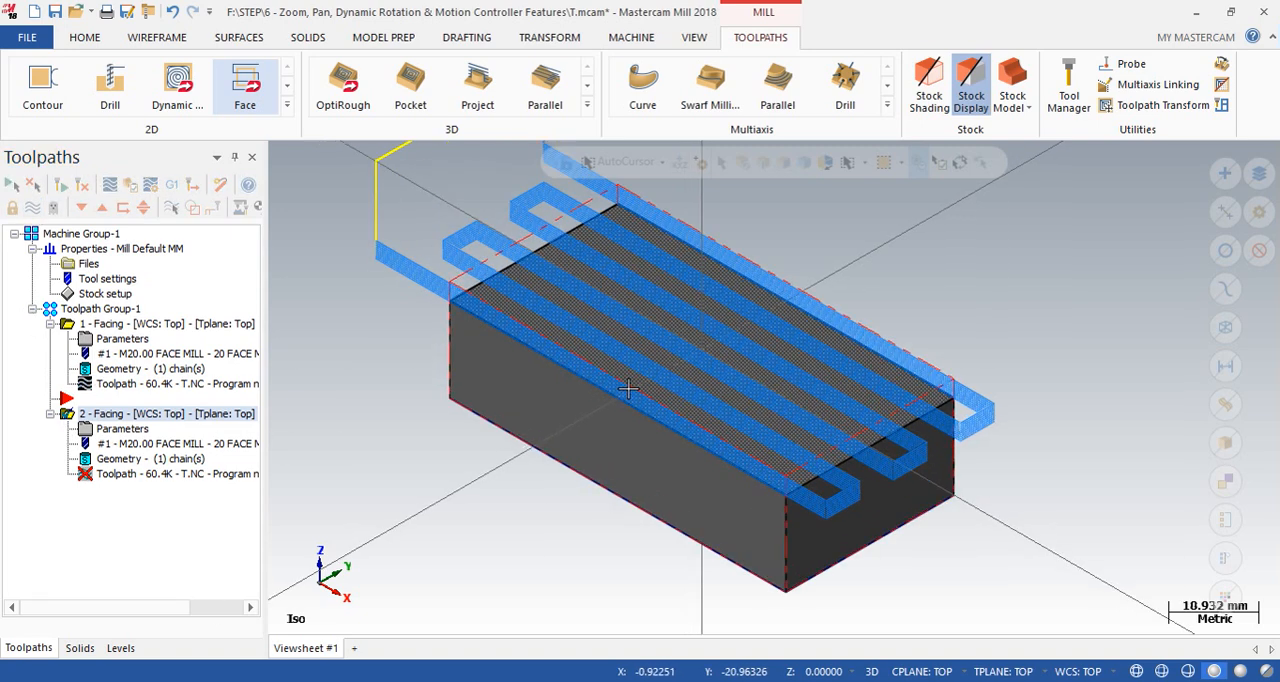
{"action": "scroll", "coordinate": [629, 391], "scroll_direction": "down", "scroll_amount": 2}
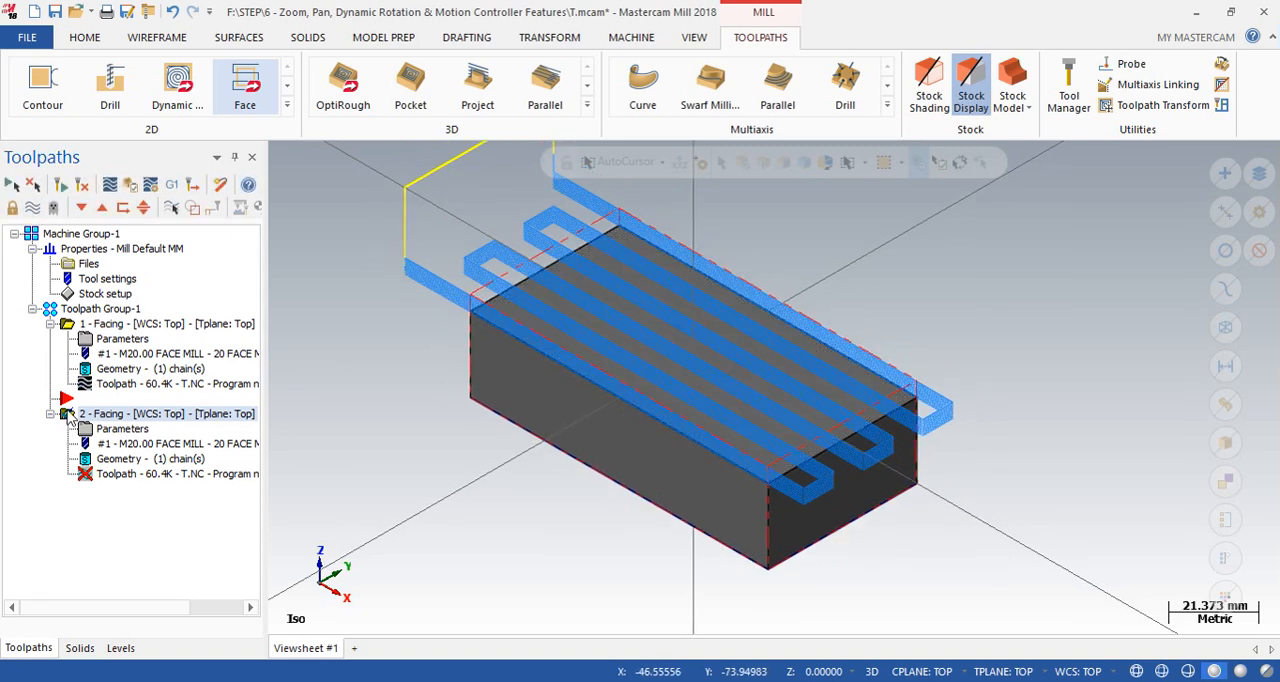
{"action": "left_click", "coordinate": [66, 190]}
{"action": "scroll", "coordinate": [655, 410], "scroll_direction": "down", "scroll_amount": 3}
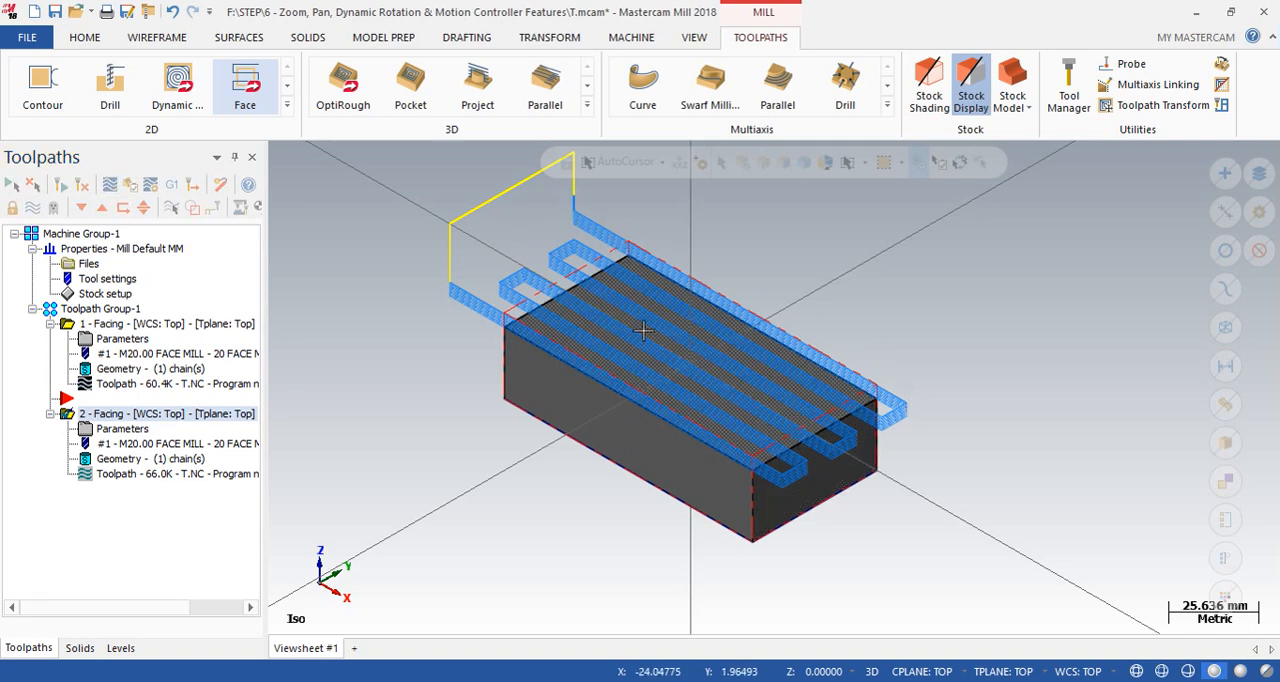
- Backplot the One way Facing operation, step through its first passes, play the motion and close the backplot
{"action": "left_click", "coordinate": [111, 186]}
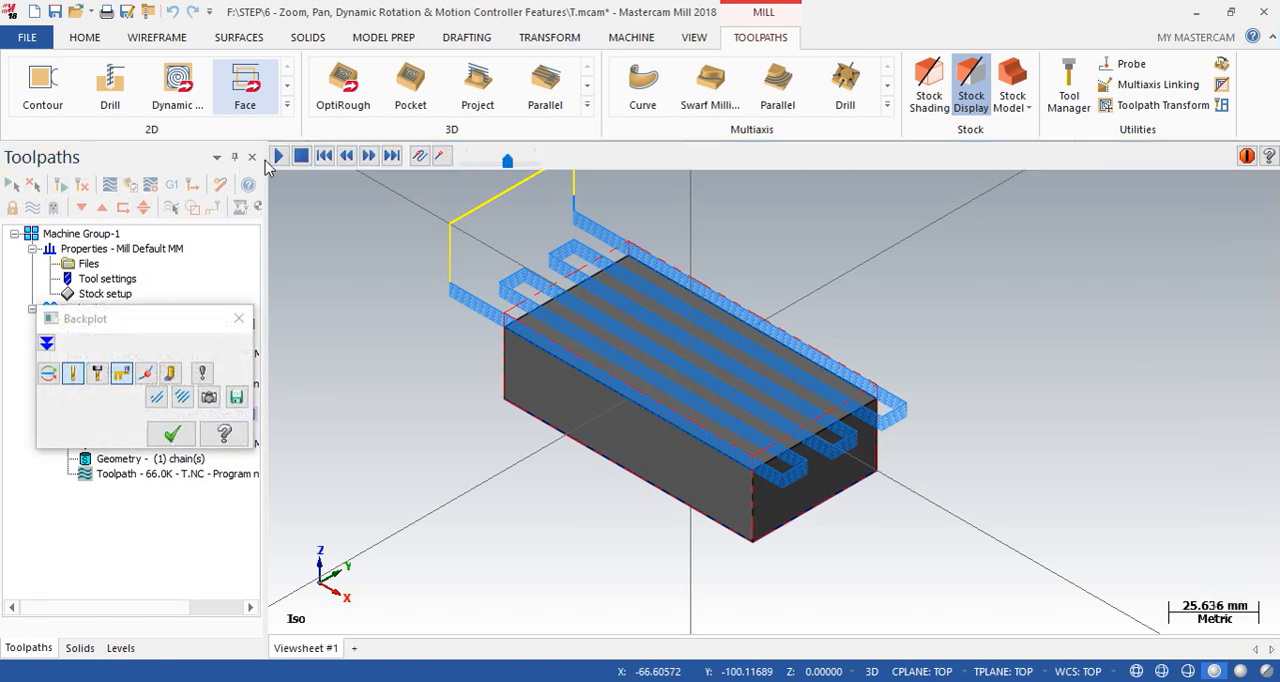
{"action": "left_click", "coordinate": [370, 158]}
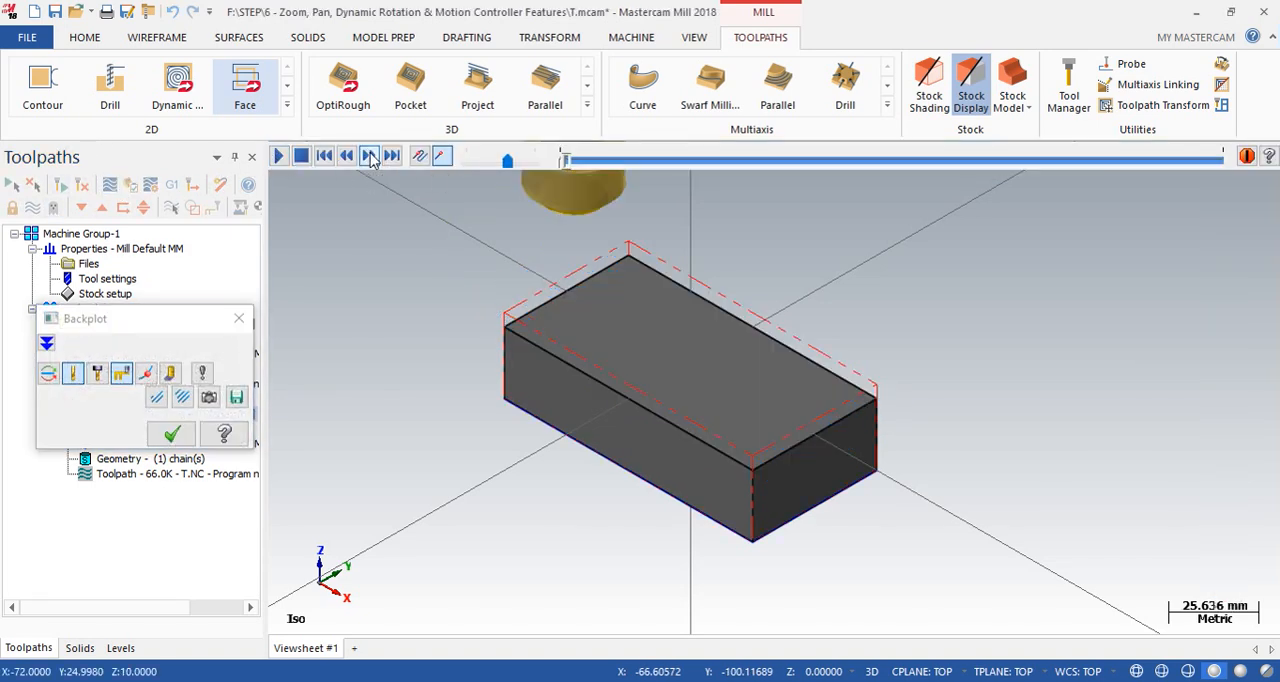
{"action": "left_click", "coordinate": [370, 158]}
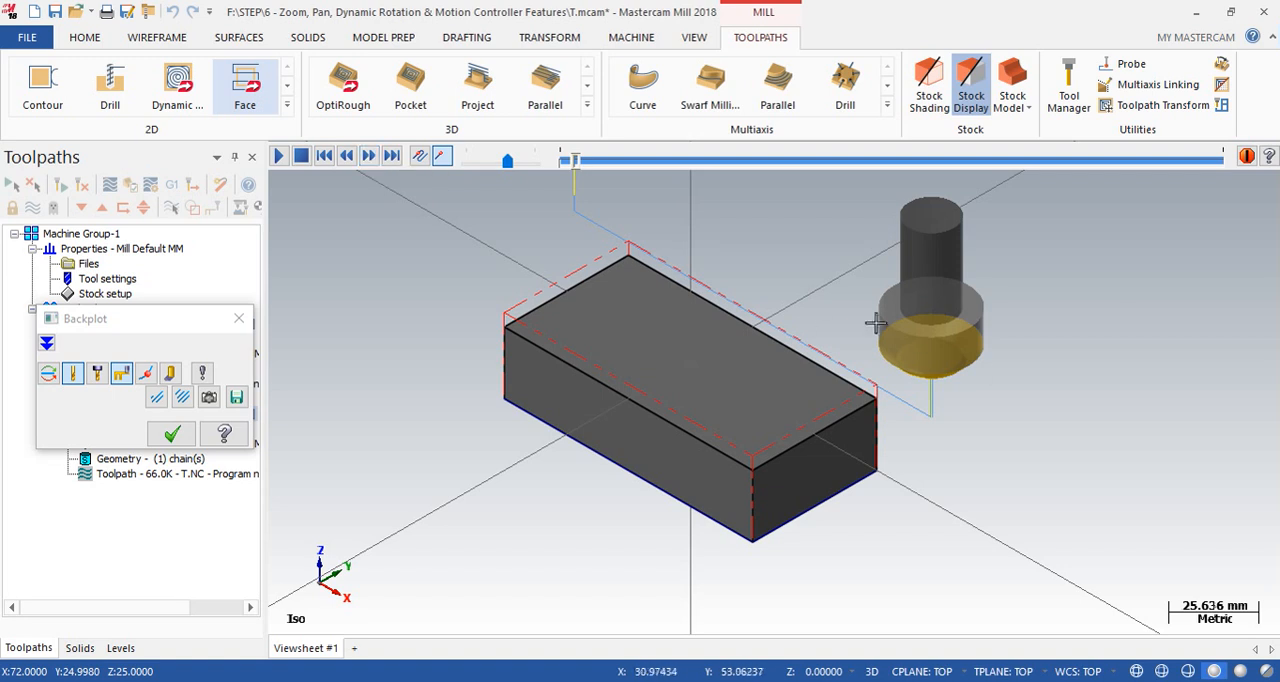
{"action": "left_click", "coordinate": [370, 158]}
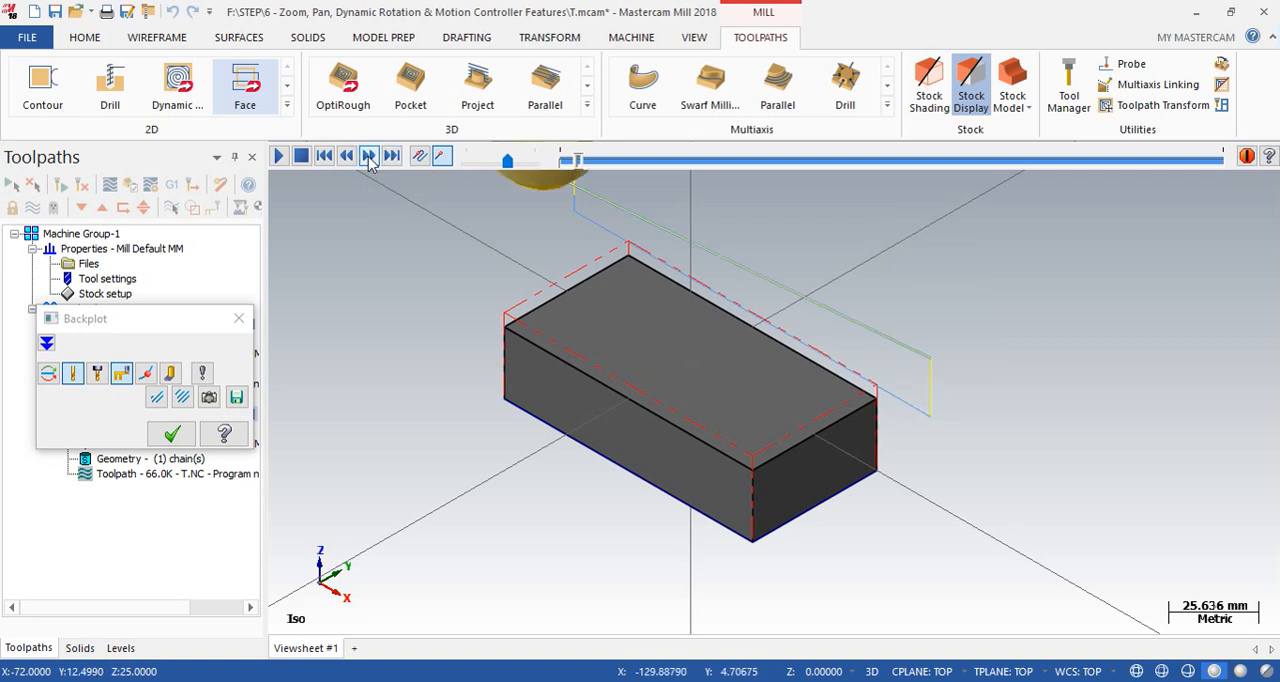
{"action": "left_click", "coordinate": [370, 158]}
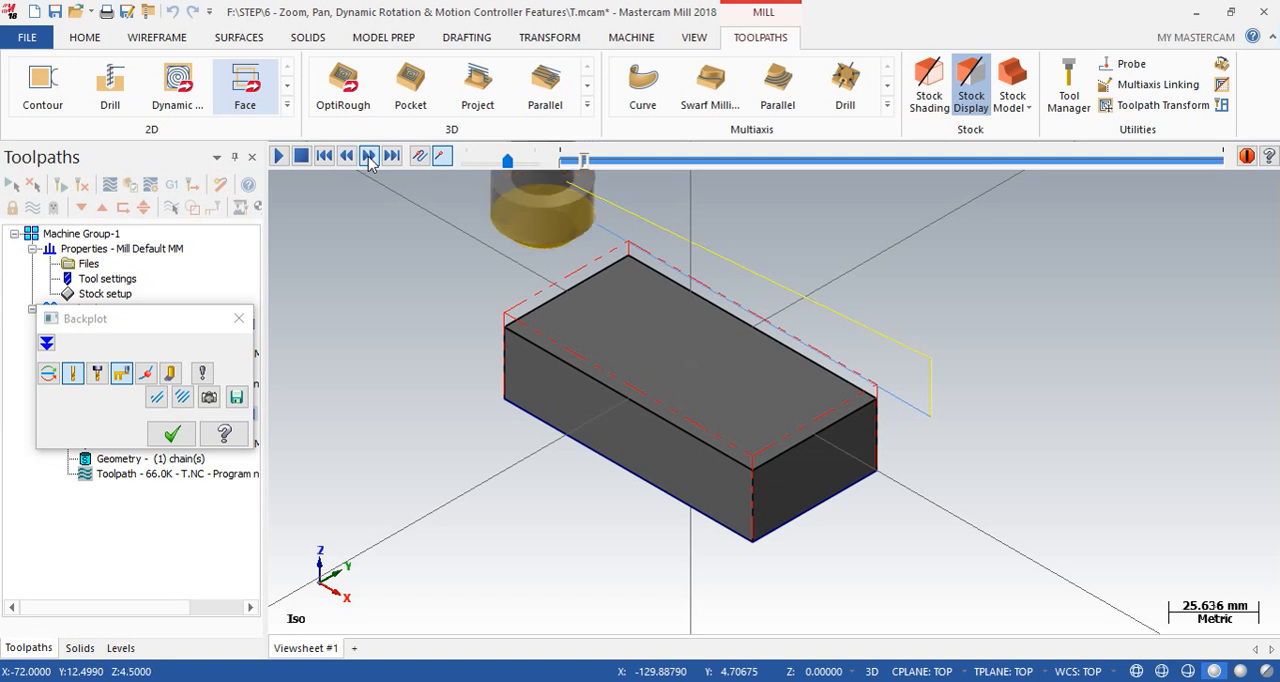
{"action": "left_click", "coordinate": [370, 158]}
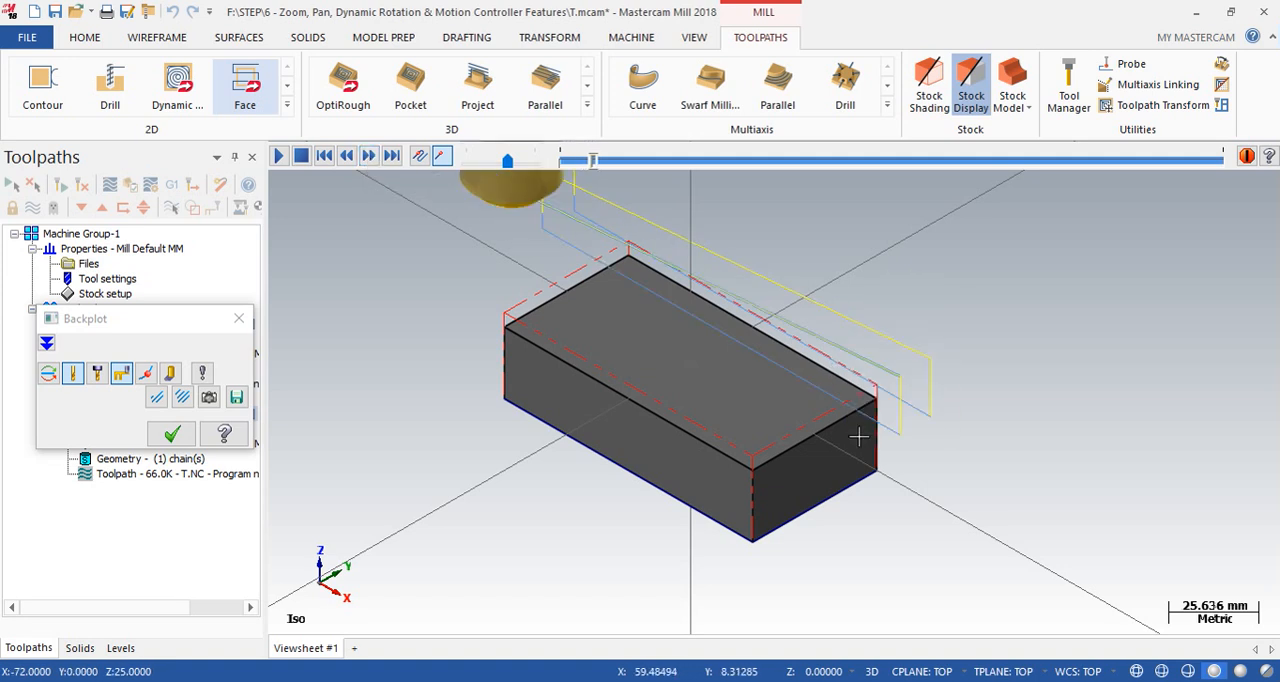
{"action": "scroll", "coordinate": [857, 437], "scroll_direction": "up", "scroll_amount": 2}
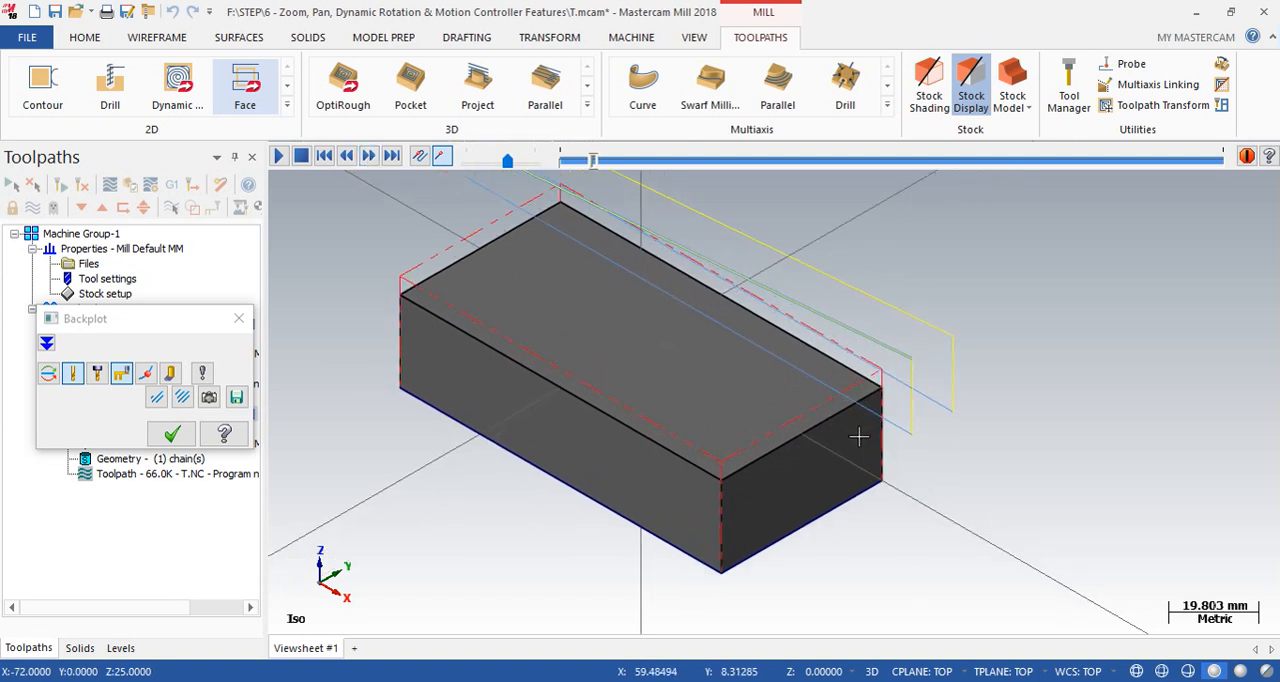
{"action": "left_click", "coordinate": [279, 157]}
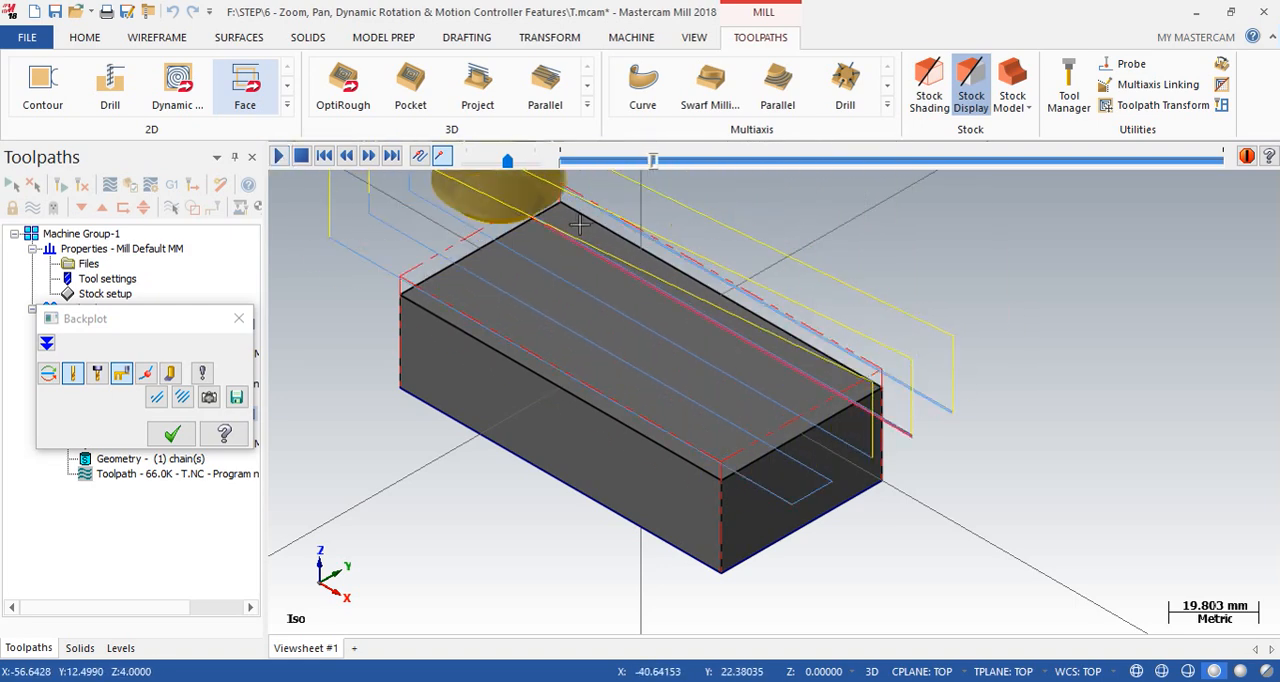
{"action": "left_click", "coordinate": [172, 434]}
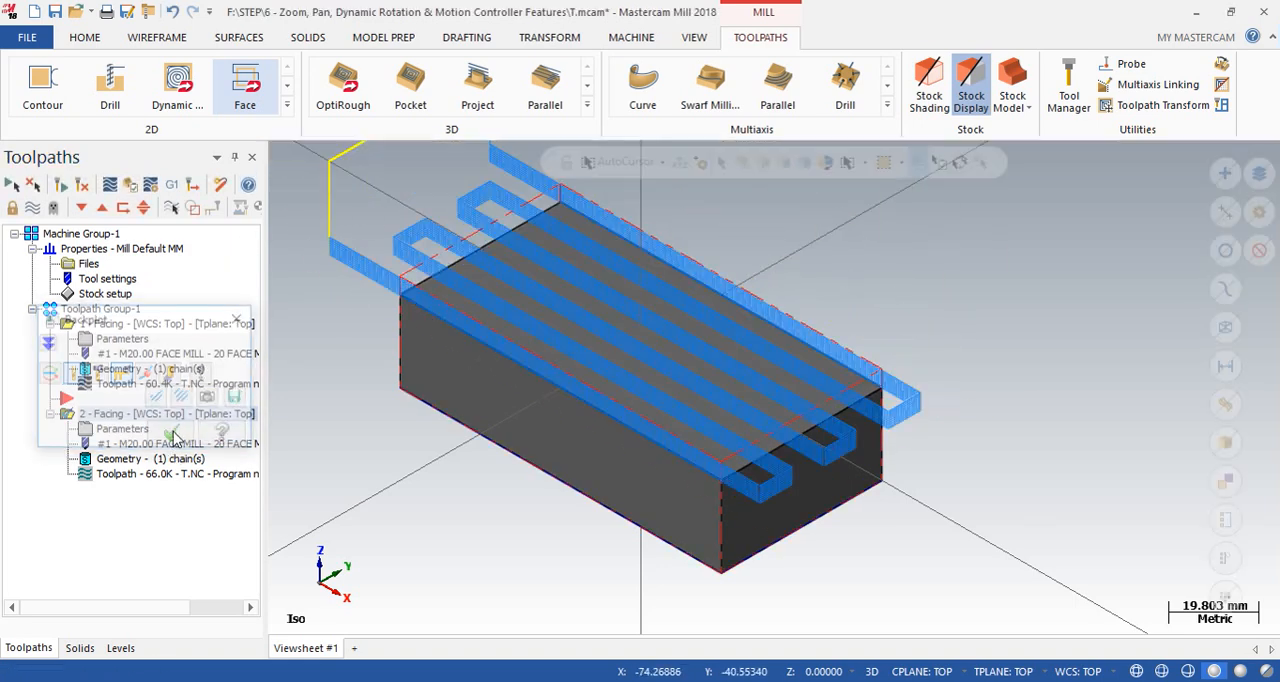
- Restart the backplot of the One way Facing operation and follow its cutting passes, retracts and return moves one by one
{"action": "left_click", "coordinate": [110, 184]}
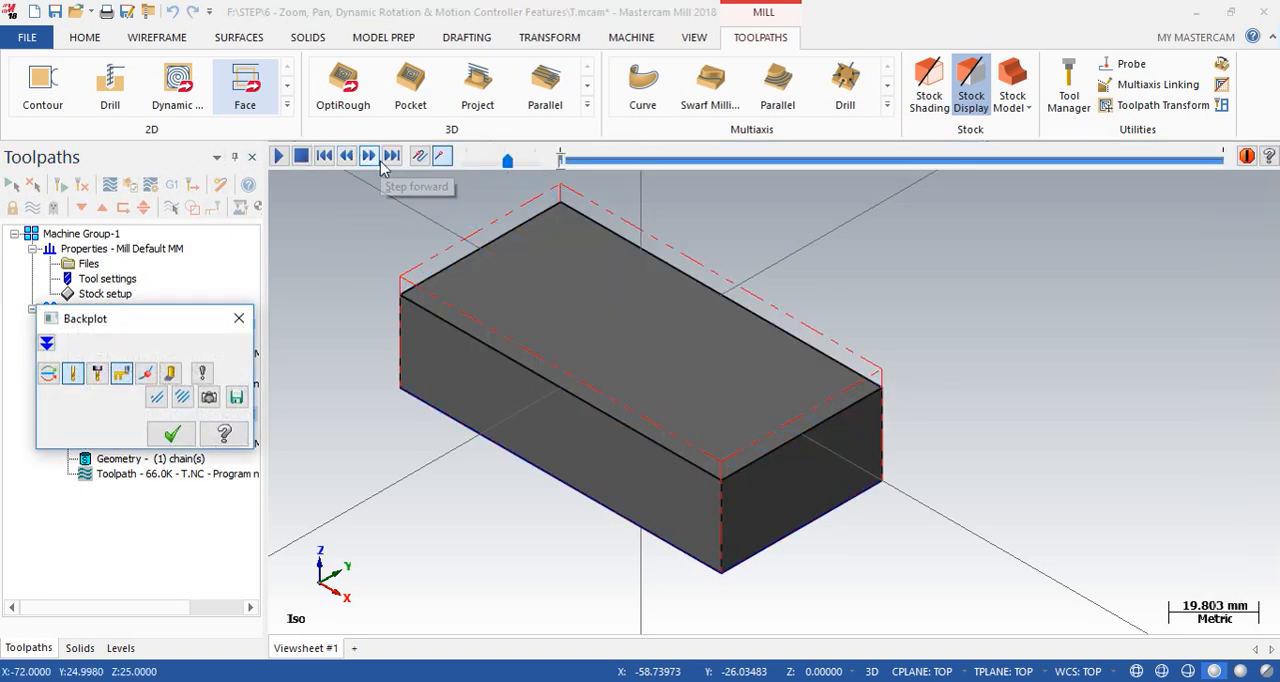
{"action": "left_click", "coordinate": [371, 159]}
{"action": "left_click", "coordinate": [371, 157]}
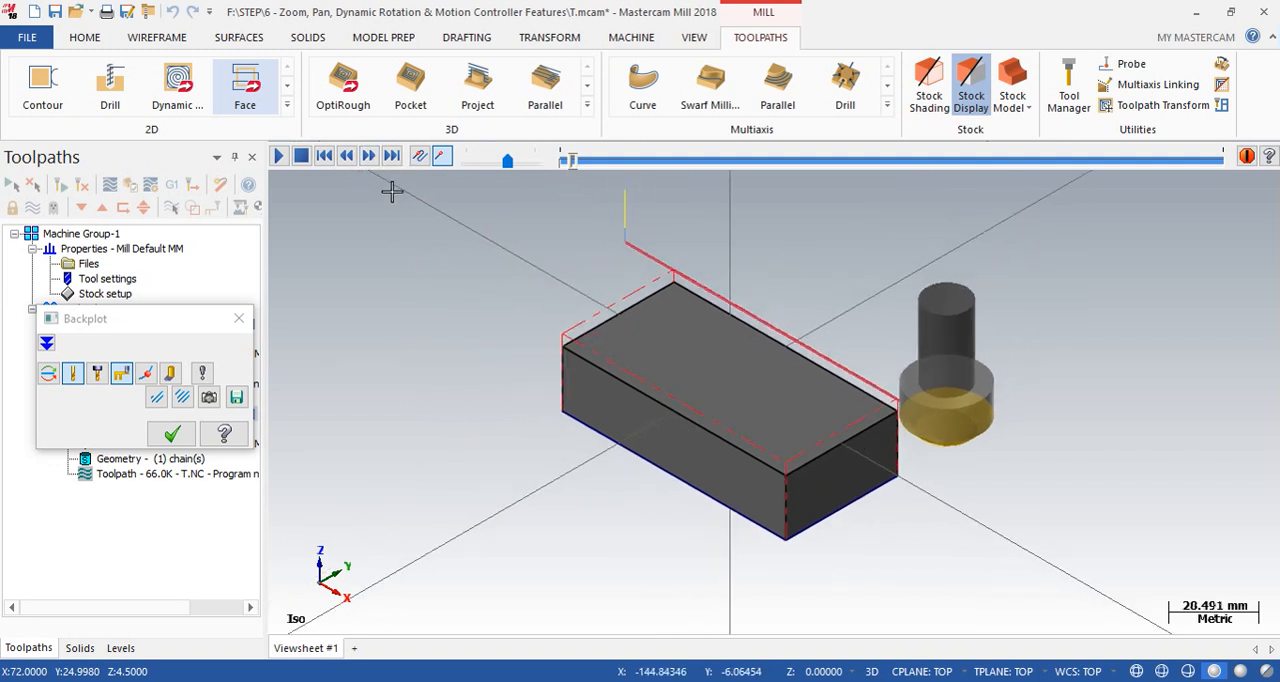
{"action": "left_click_drag", "start_coordinate": [160, 320], "coordinate": [146, 225]}
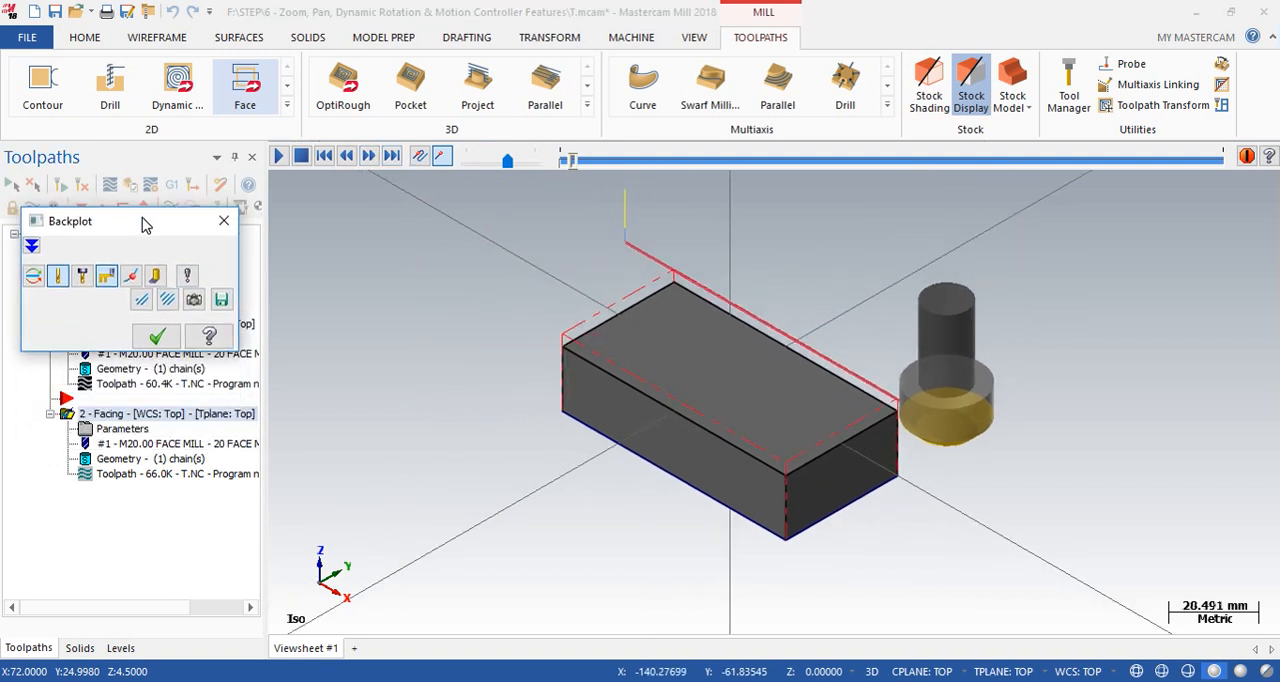
{"action": "left_click", "coordinate": [385, 160]}
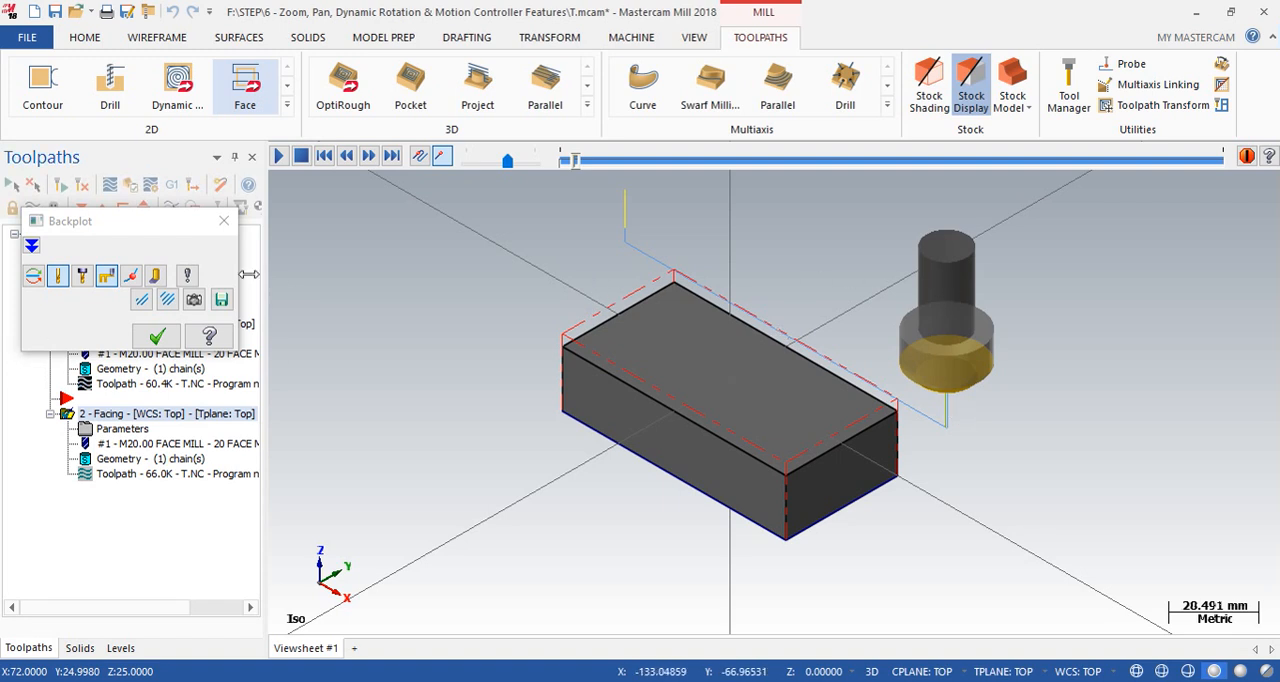
{"action": "left_click", "coordinate": [368, 160]}
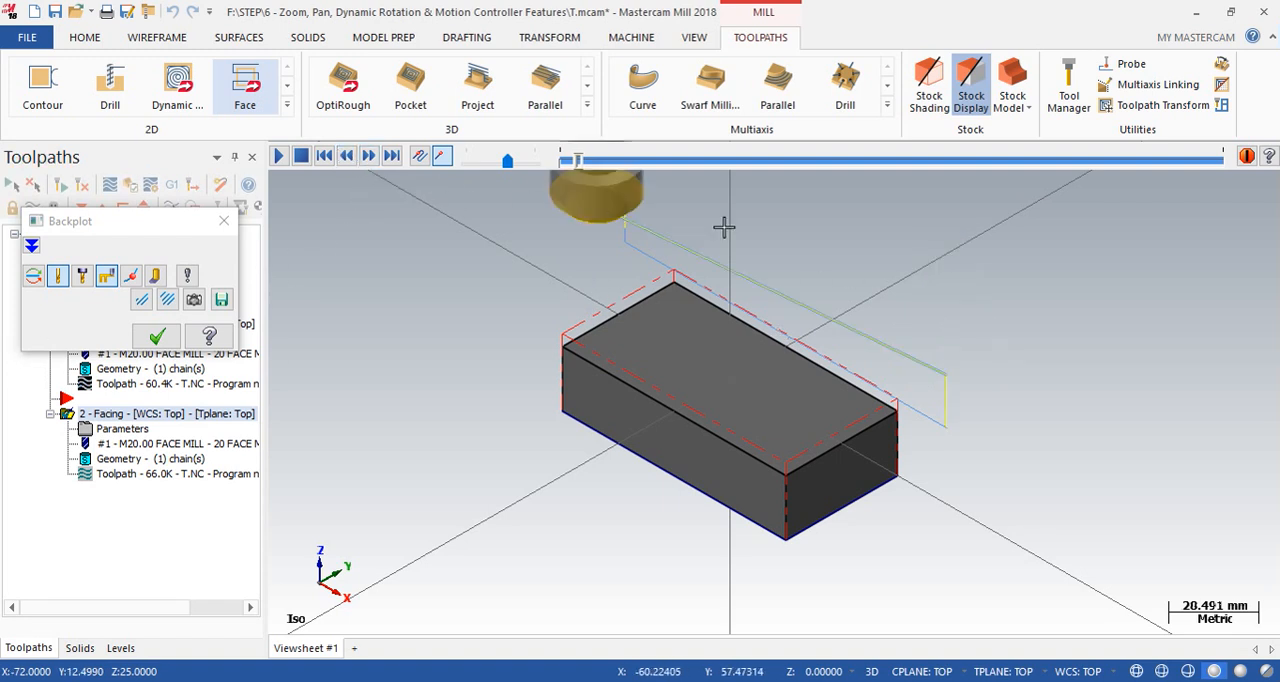
{"action": "left_click", "coordinate": [370, 156]}
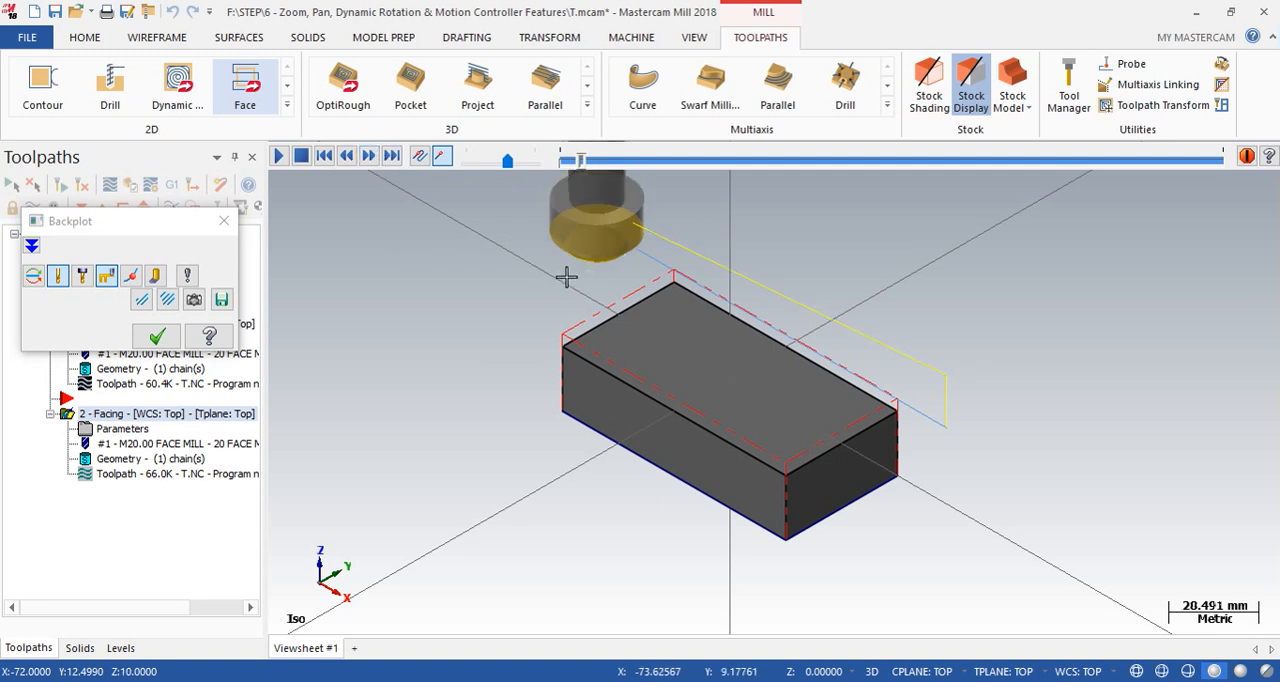
{"action": "left_click", "coordinate": [368, 168]}
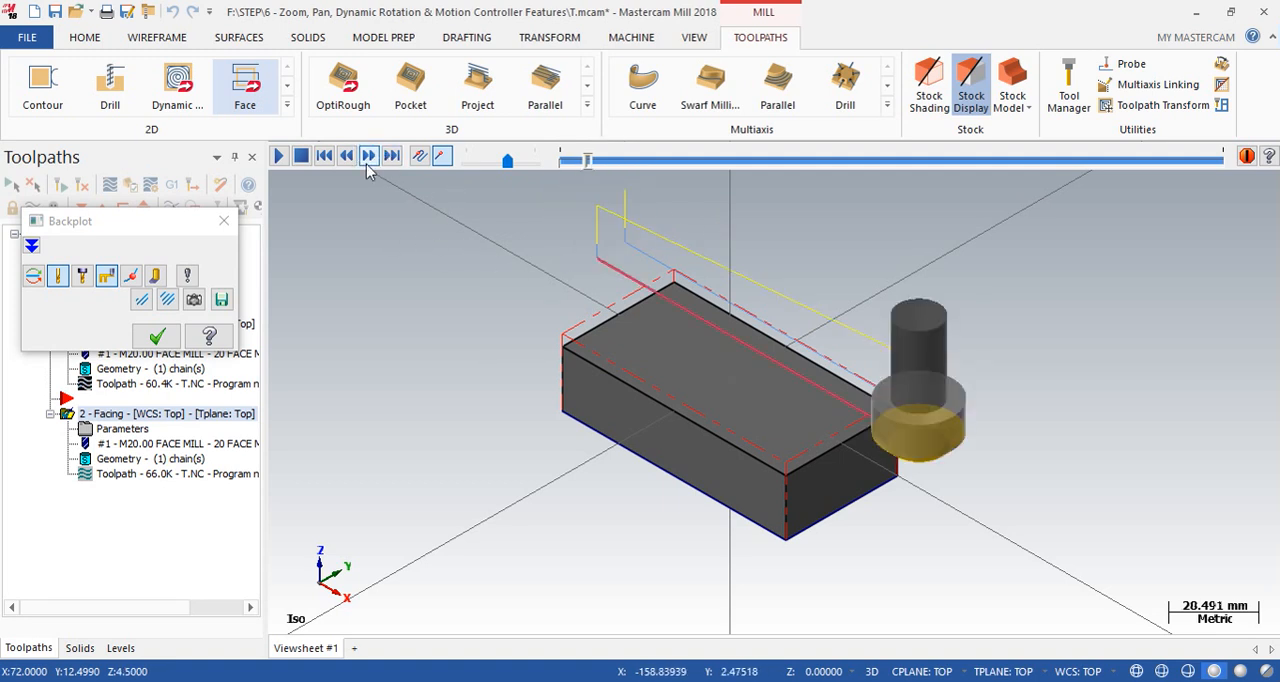
{"action": "left_click", "coordinate": [369, 165]}
{"action": "left_click", "coordinate": [369, 165]}
{"action": "left_click", "coordinate": [369, 165]}
{"action": "left_click", "coordinate": [369, 165]}
{"action": "left_click", "coordinate": [369, 165]}
{"action": "left_click", "coordinate": [369, 165]}
{"action": "left_click", "coordinate": [369, 165]}
{"action": "left_click", "coordinate": [369, 165]}
{"action": "left_click", "coordinate": [369, 168]}
{"action": "left_click", "coordinate": [369, 168]}
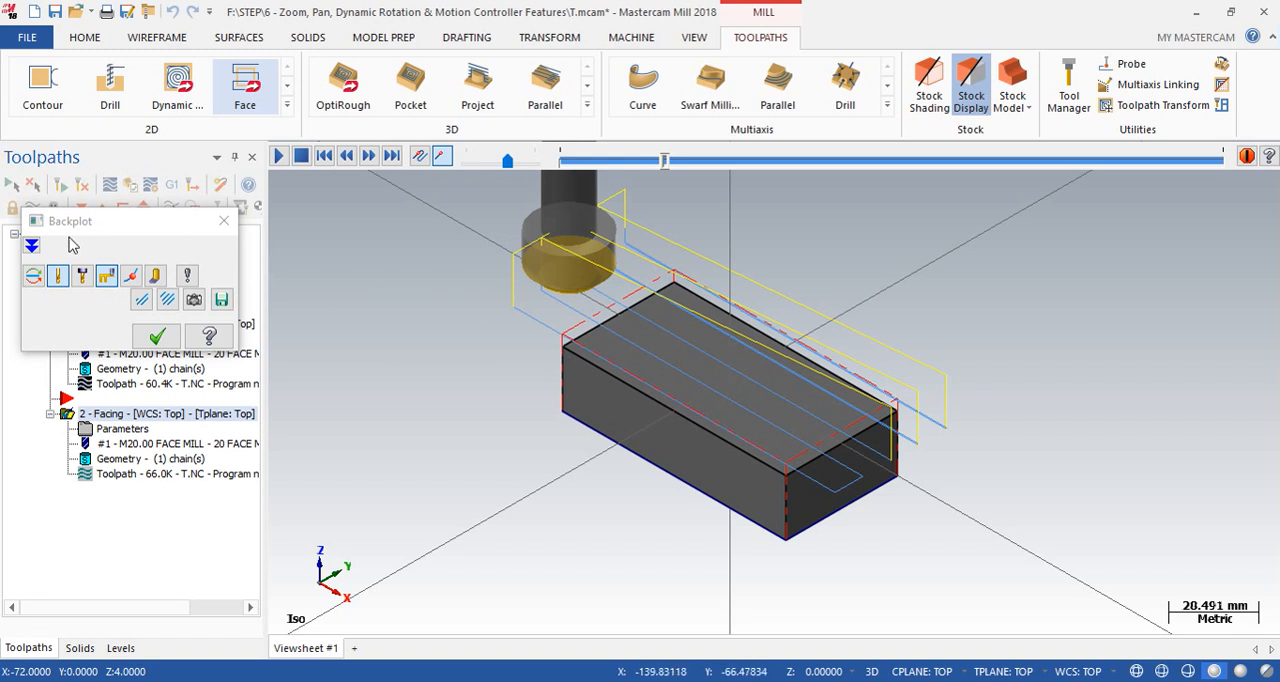
- Expand the backplot details and advance through the current cut and its retract, checking the Z coordinate
{"action": "left_click", "coordinate": [32, 247]}
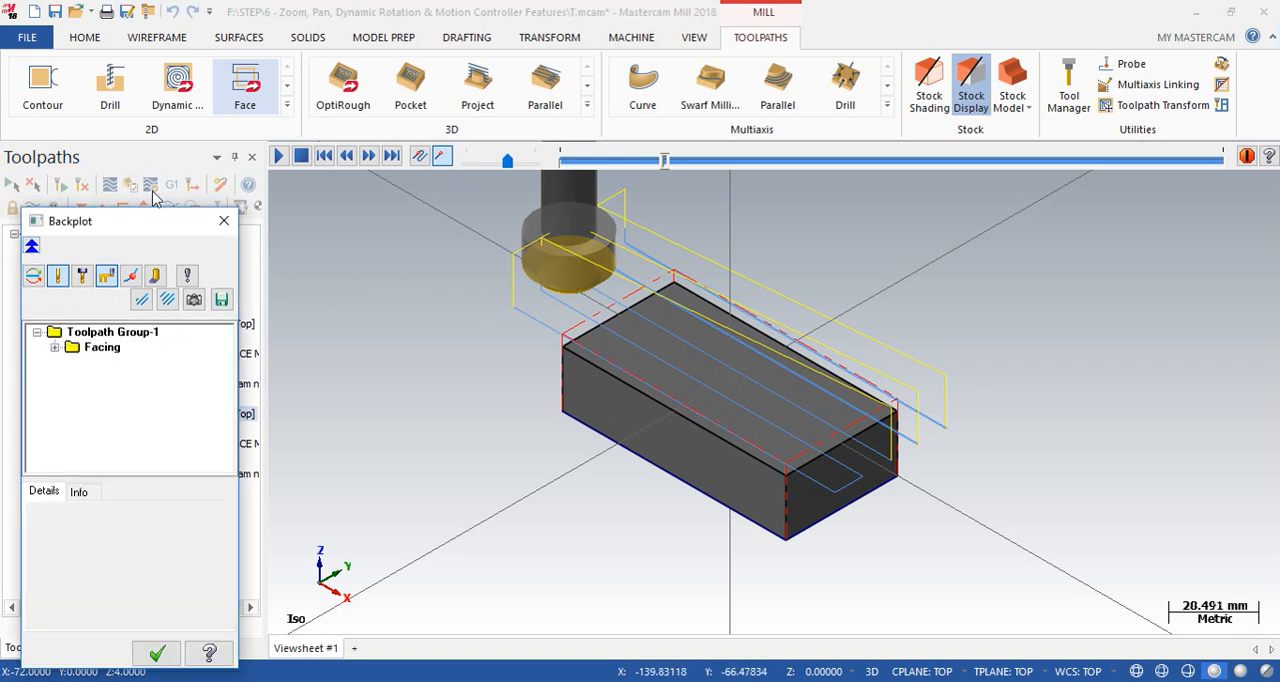
{"action": "left_click_drag", "start_coordinate": [143, 221], "coordinate": [164, 123]}
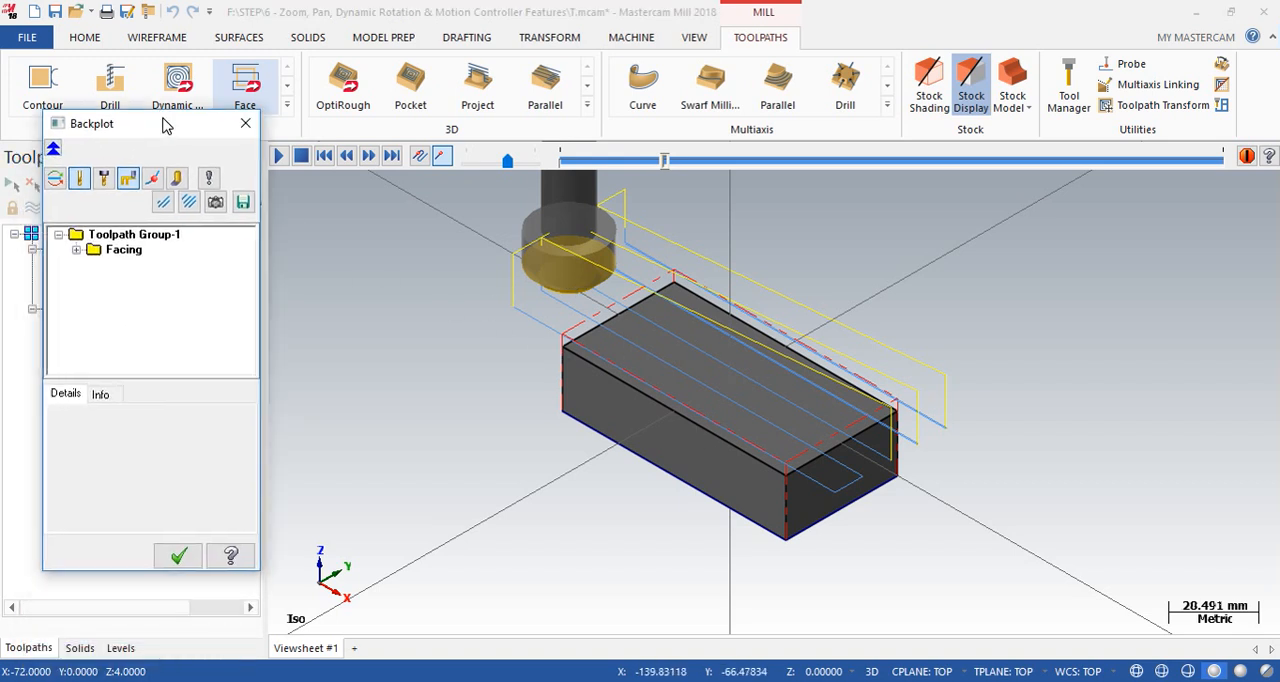
{"action": "left_click", "coordinate": [370, 156]}
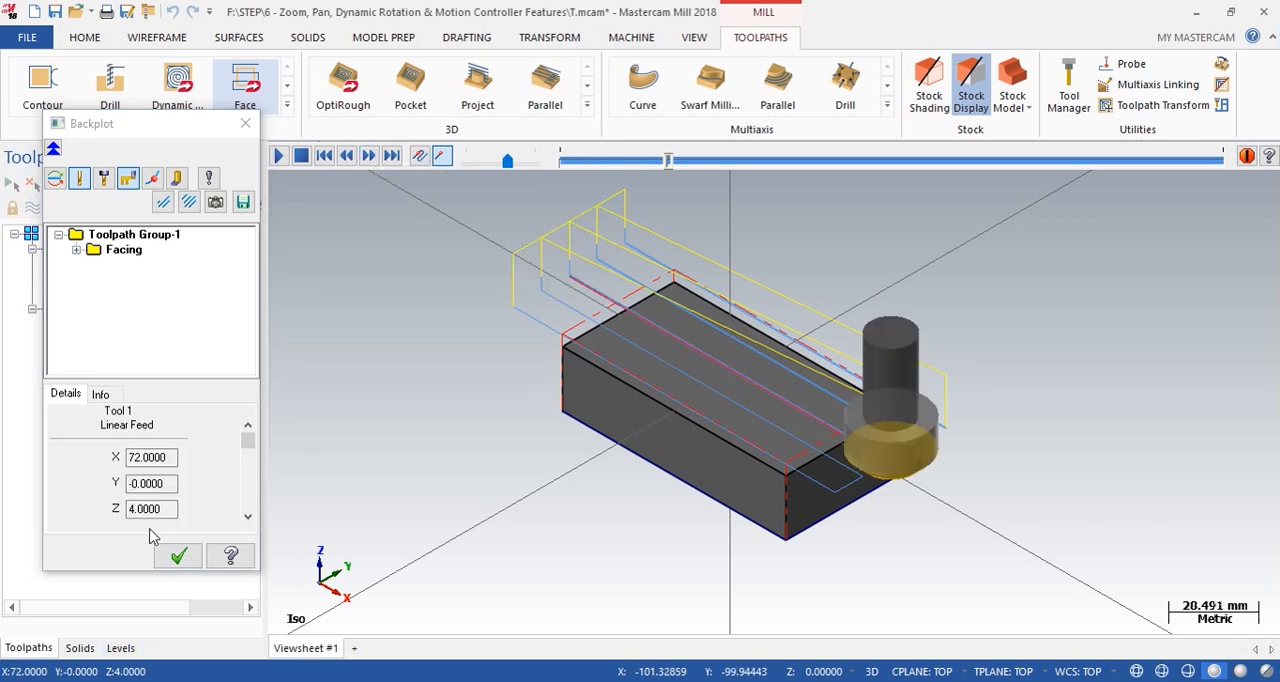
{"action": "left_click", "coordinate": [370, 158]}
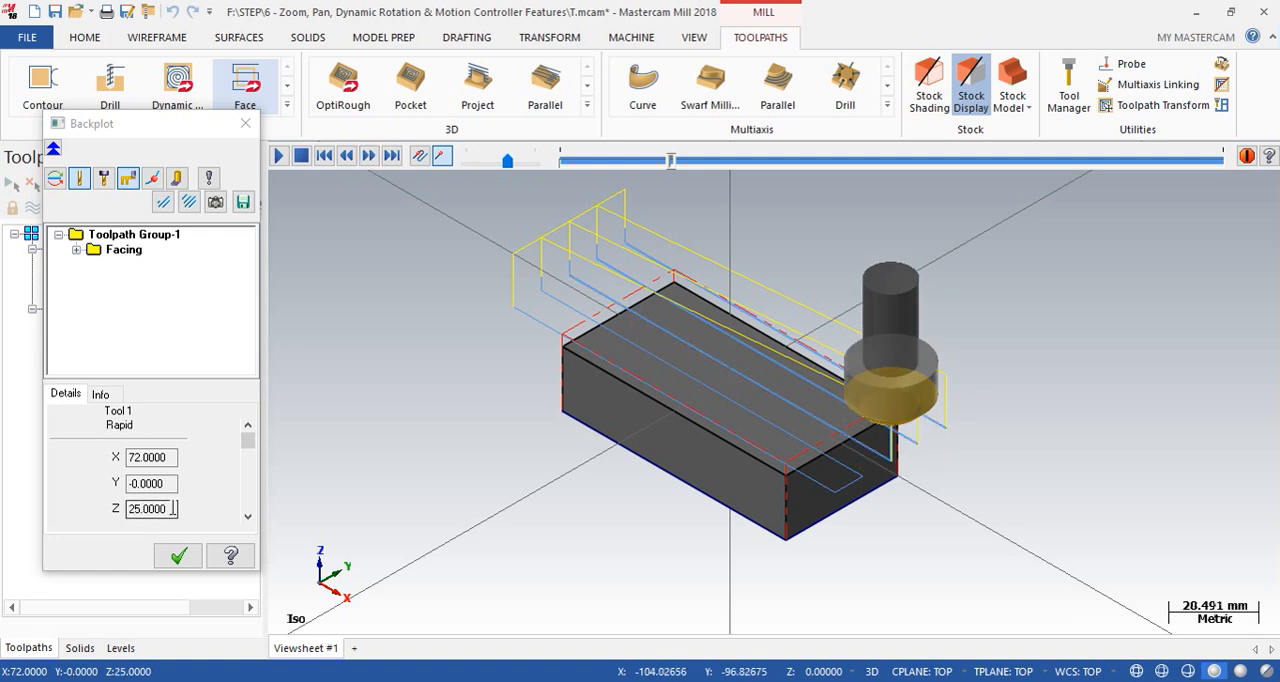
{"action": "left_click_drag", "start_coordinate": [173, 508], "coordinate": [146, 508]}
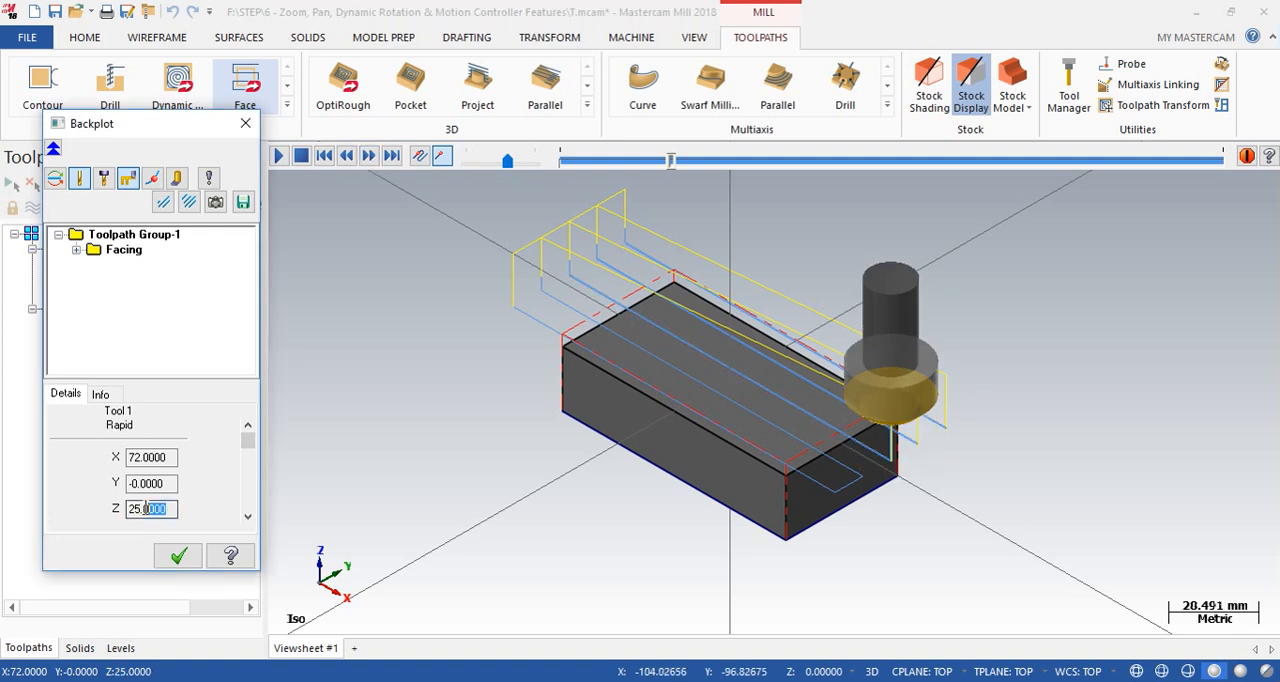
- Follow the rapid return, plunge and final cuts at this depth in the backplot, checking the move type and coordinates
{"action": "left_click", "coordinate": [369, 157]}
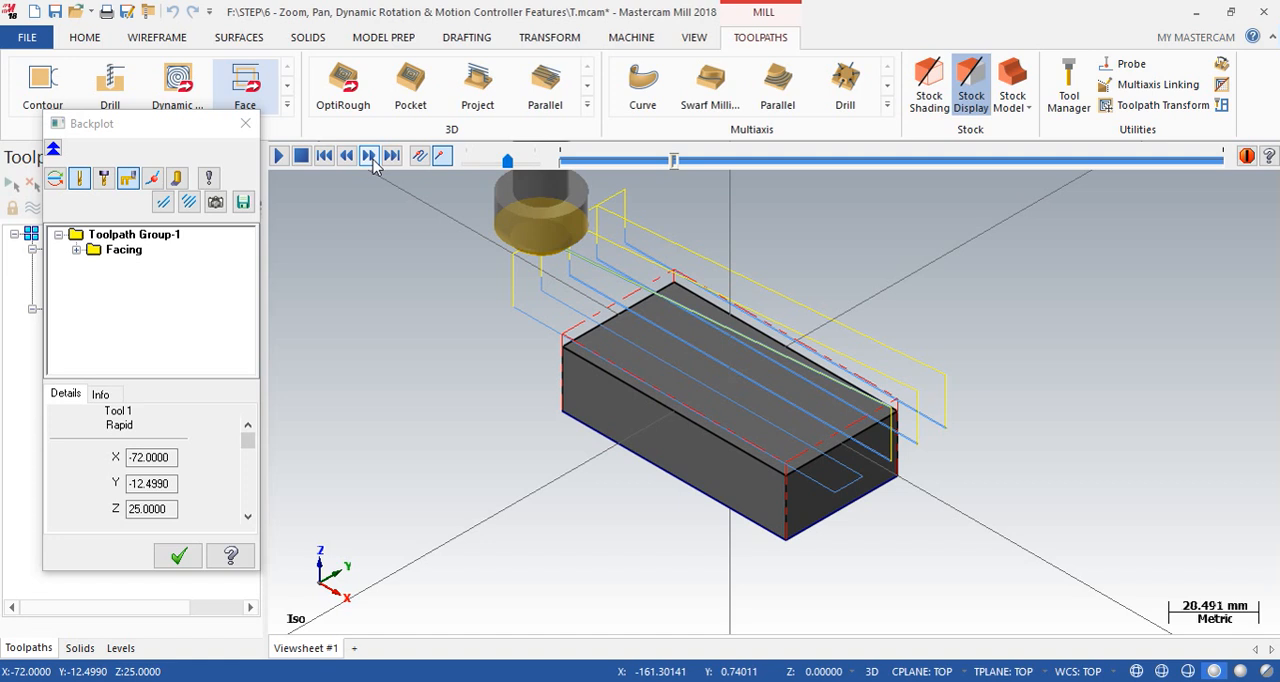
{"action": "left_click", "coordinate": [370, 157]}
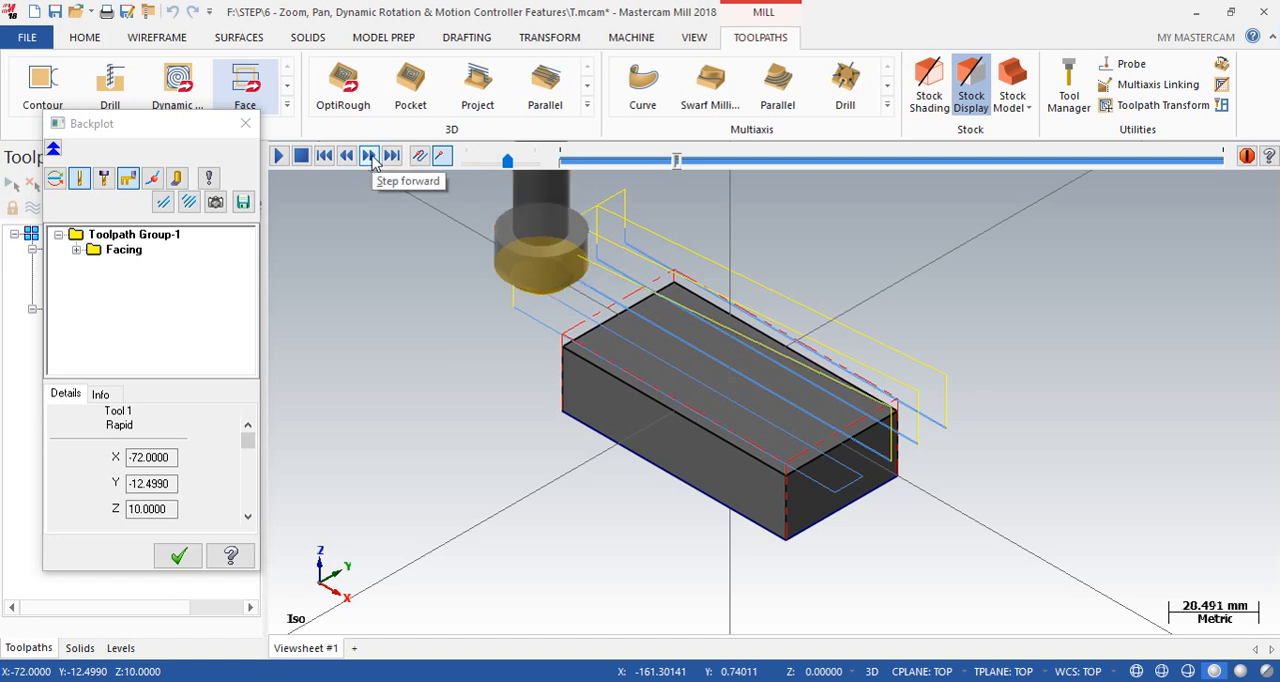
{"action": "left_click", "coordinate": [369, 157]}
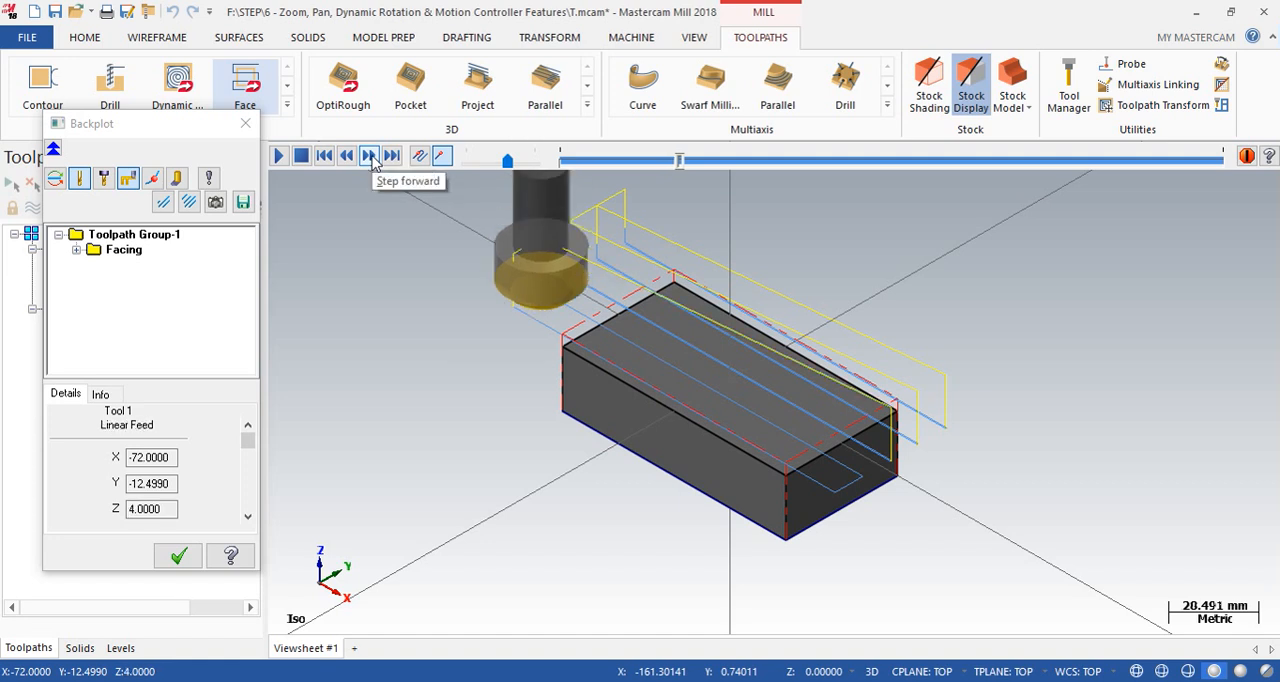
{"action": "left_click", "coordinate": [370, 158]}
{"action": "left_click", "coordinate": [370, 158]}
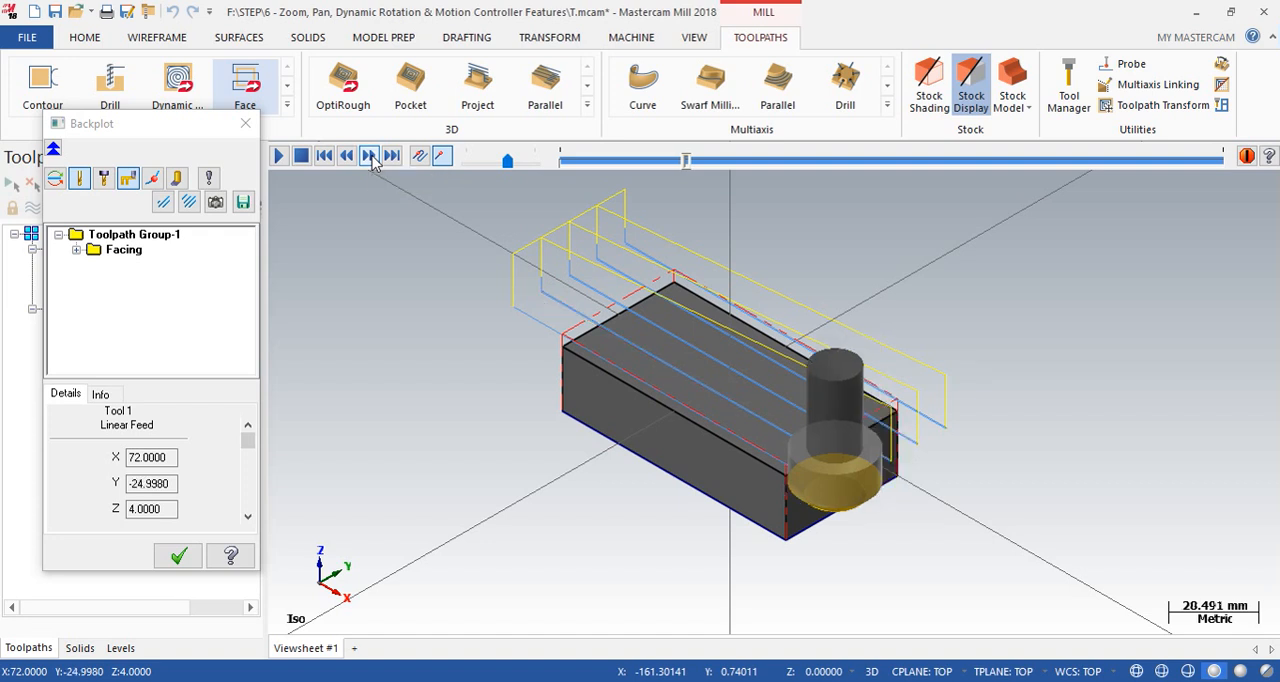
- Advance the backplot through the final cuts and retract to the next depth and check its Z coordinate
{"action": "left_click", "coordinate": [370, 158]}
{"action": "left_click", "coordinate": [370, 158]}
{"action": "left_click", "coordinate": [370, 158]}
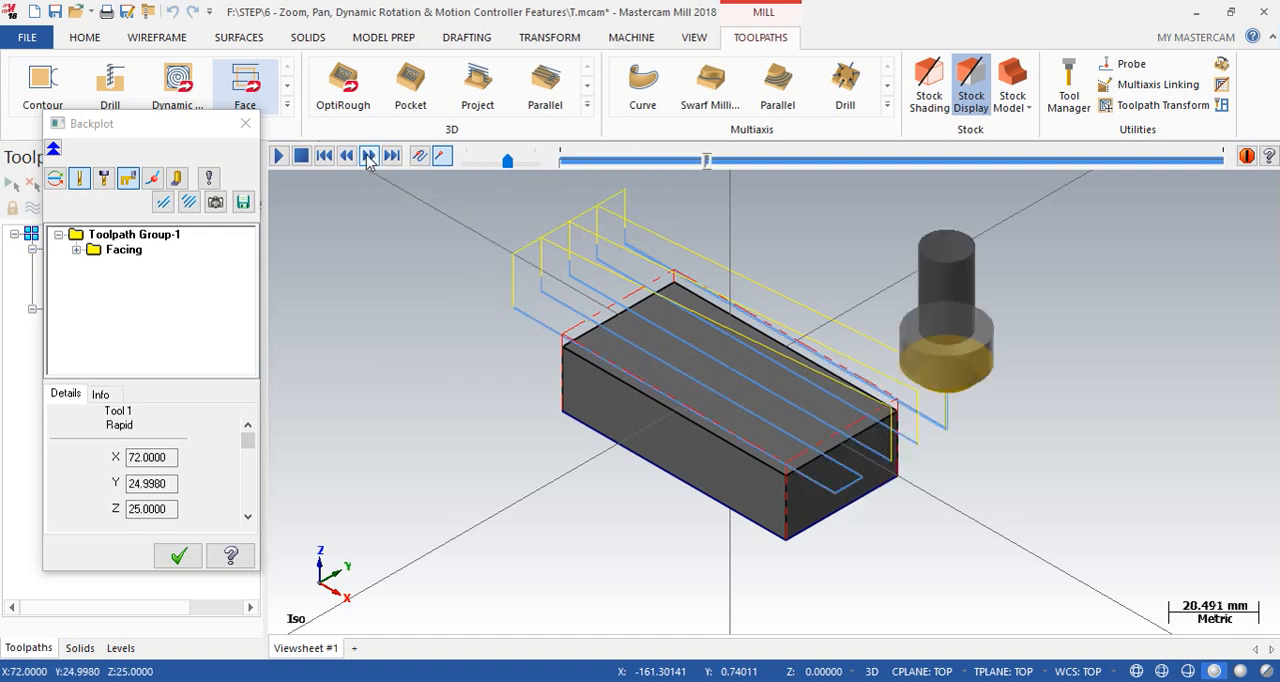
{"action": "left_click", "coordinate": [369, 157]}
{"action": "left_click", "coordinate": [369, 157]}
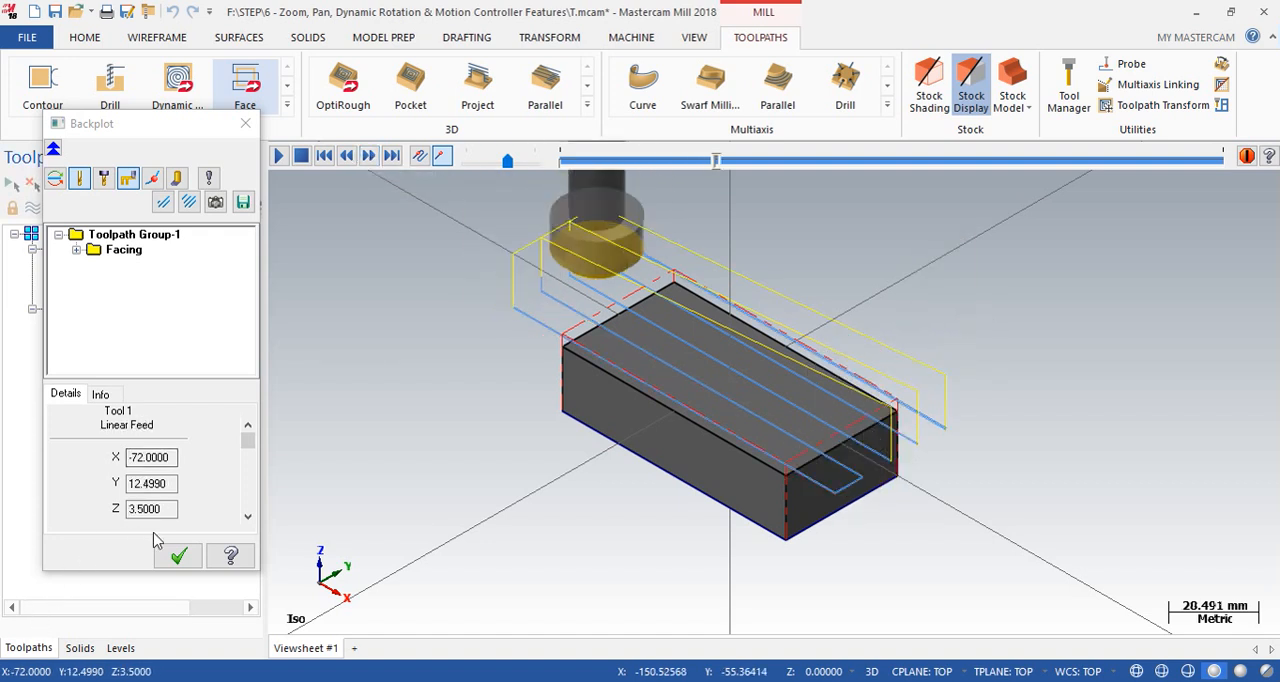
{"action": "left_click_drag", "start_coordinate": [171, 510], "coordinate": [128, 508]}
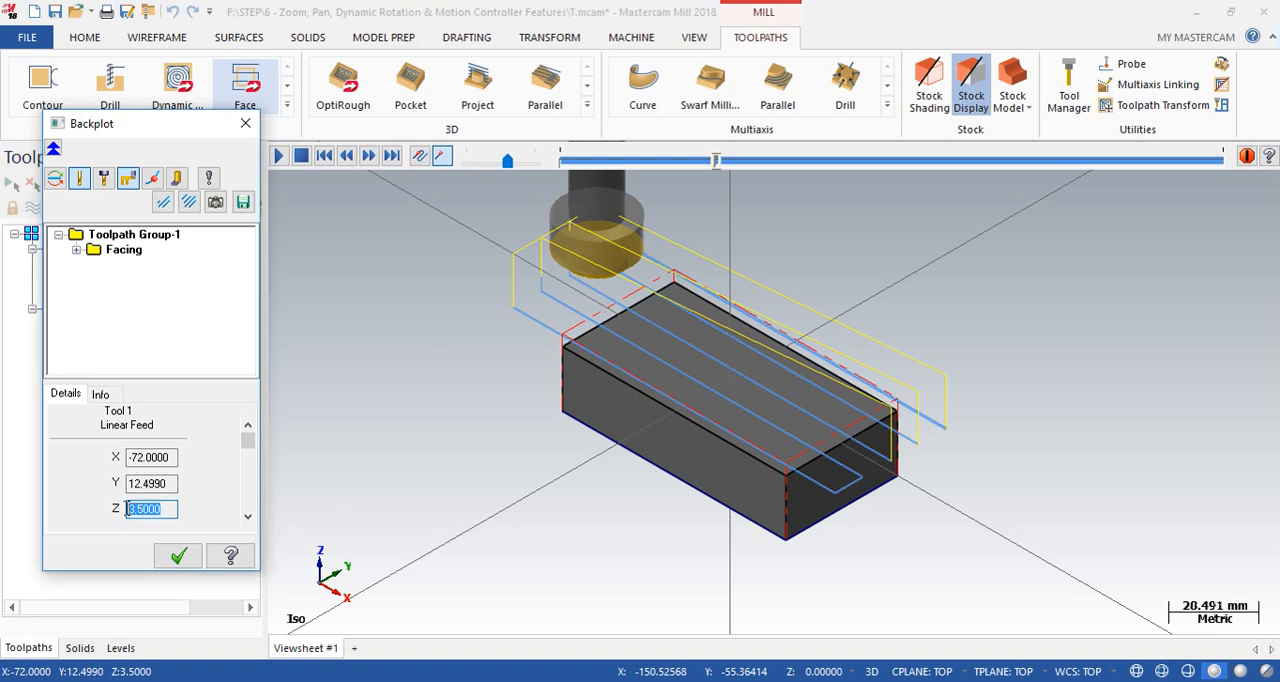
- Follow one cut, retract and rapid return at the new depth in the backplot and close it
{"action": "left_click", "coordinate": [368, 160]}
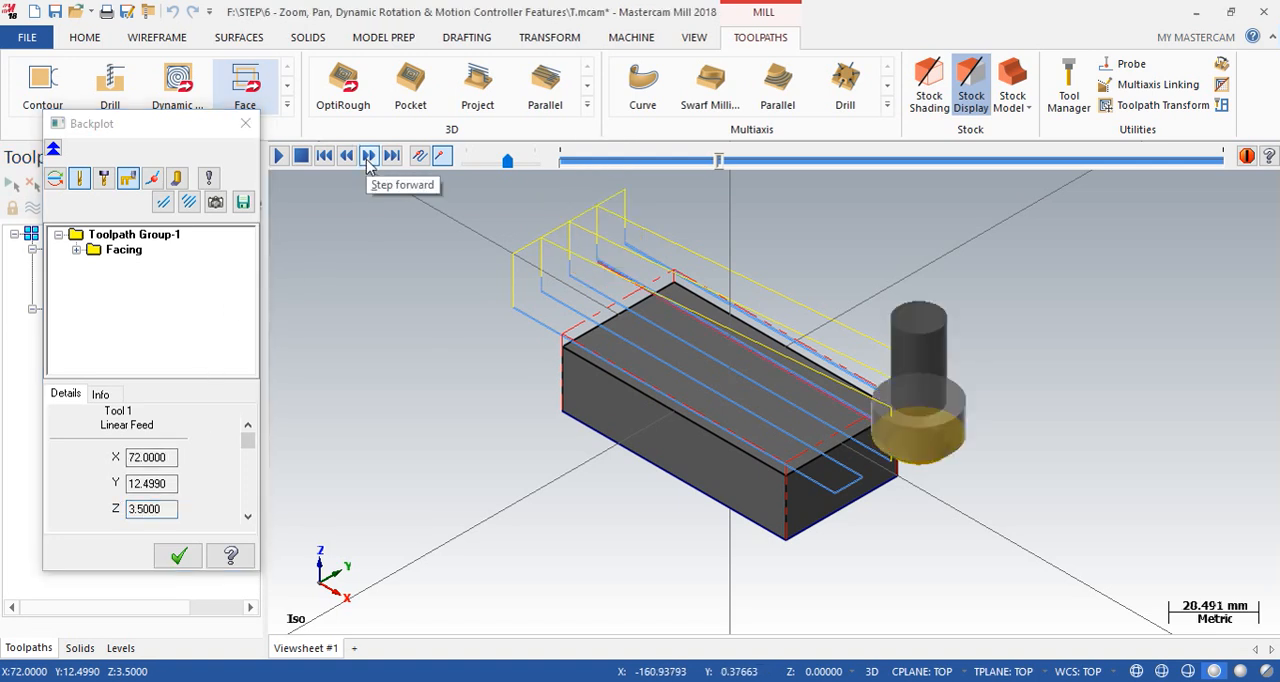
{"action": "left_click", "coordinate": [368, 158]}
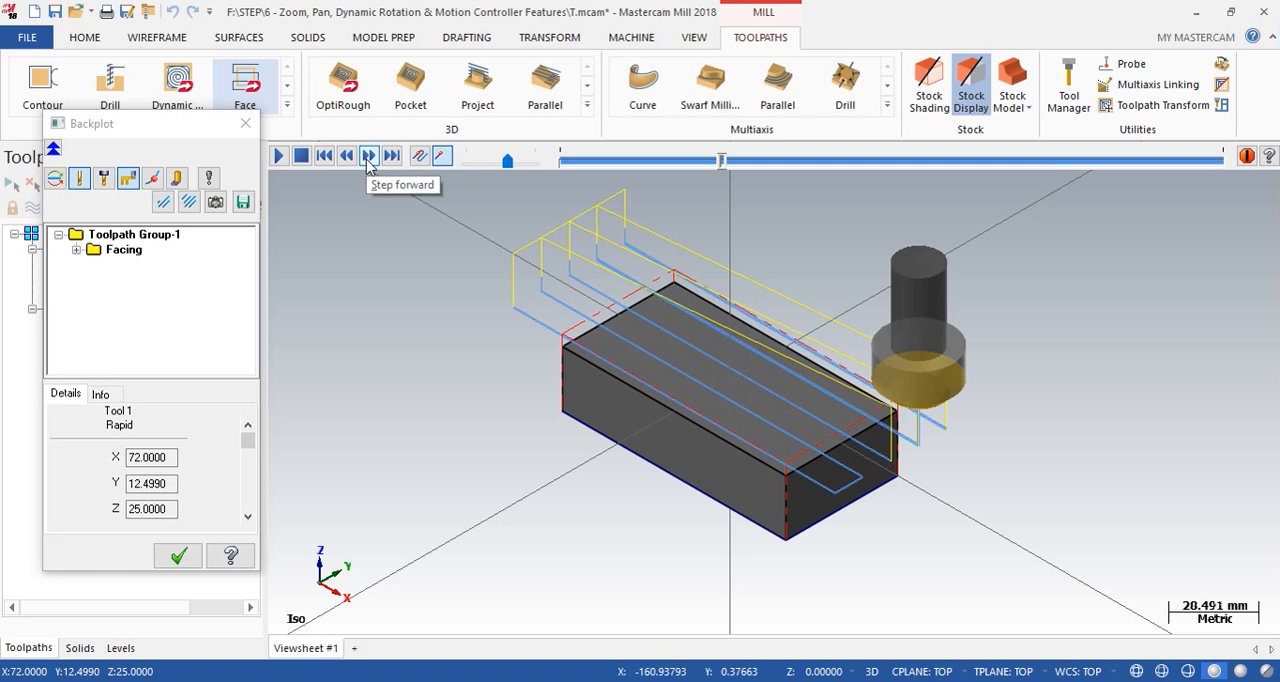
{"action": "left_click", "coordinate": [368, 158]}
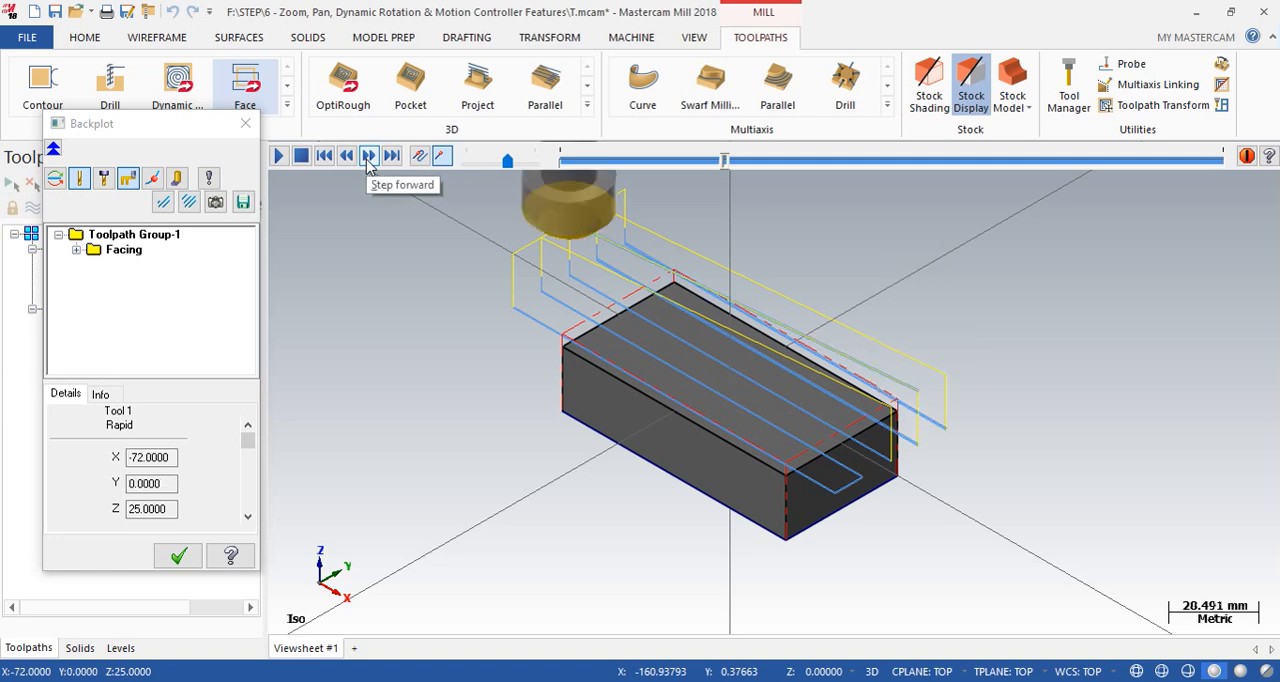
{"action": "left_click", "coordinate": [178, 556]}
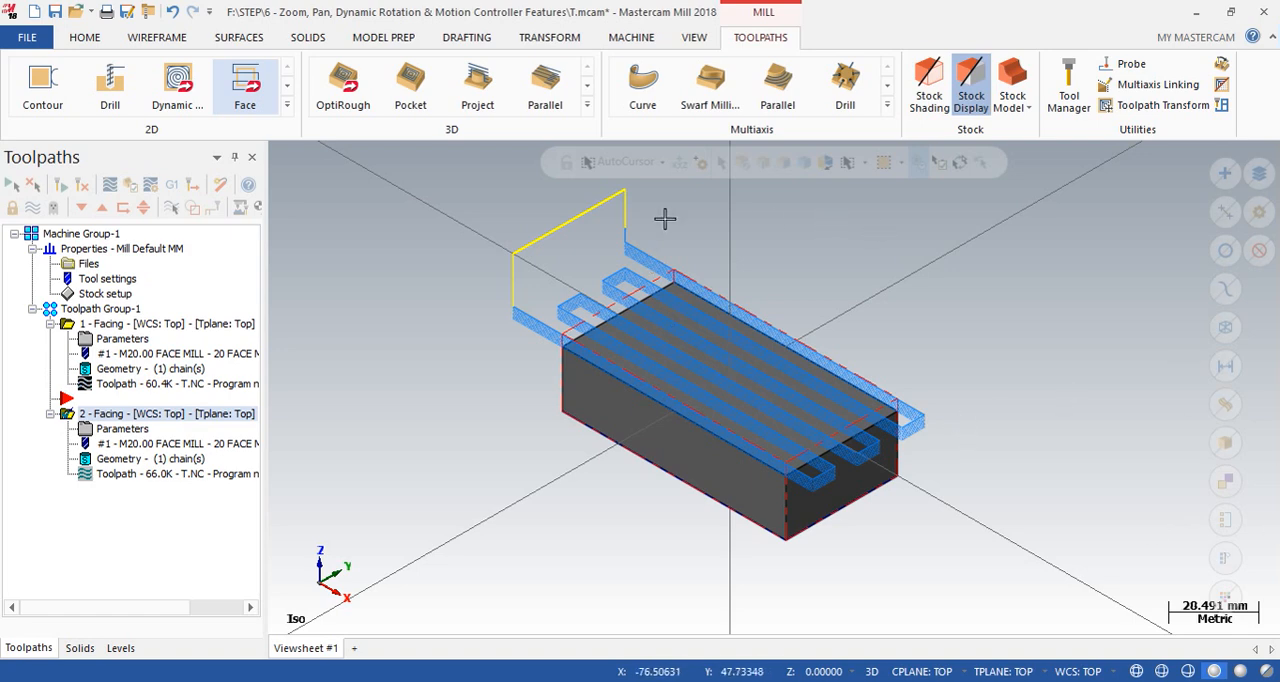
- Review the cutting styles offered for the second Facing operation, cancel its parameters and inspect the toolpath on the part
{"action": "left_click", "coordinate": [86, 428]}
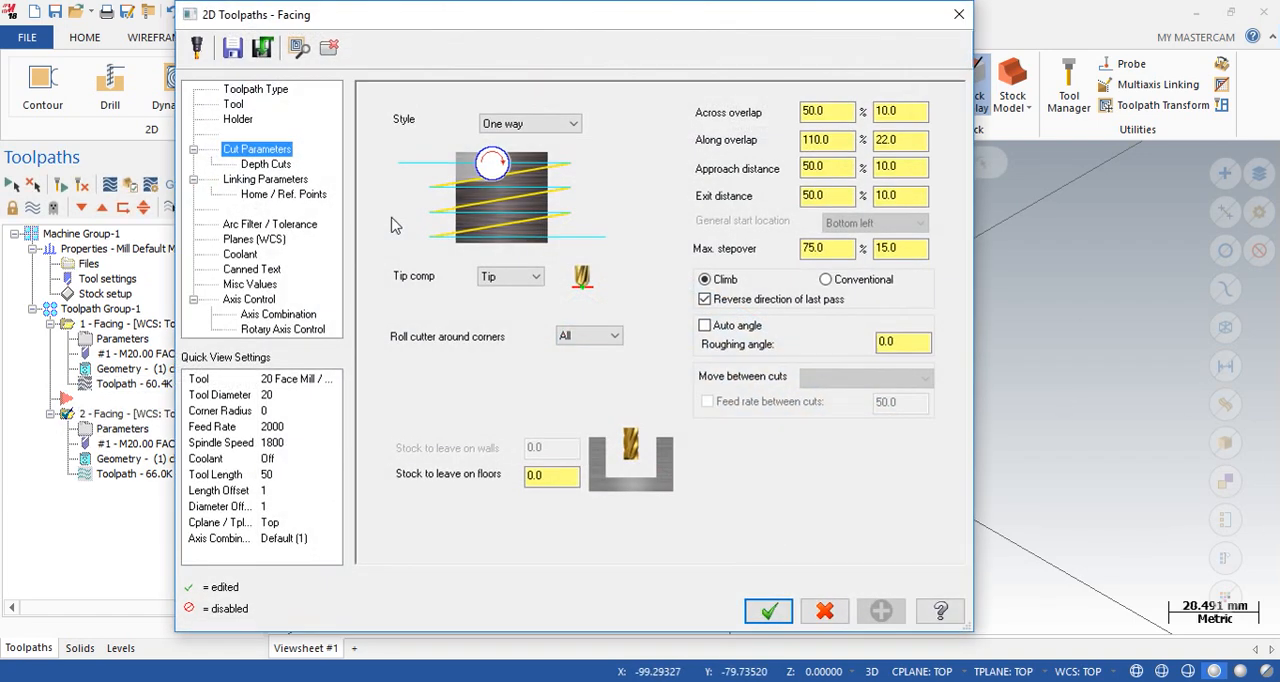
{"action": "left_click", "coordinate": [540, 124]}
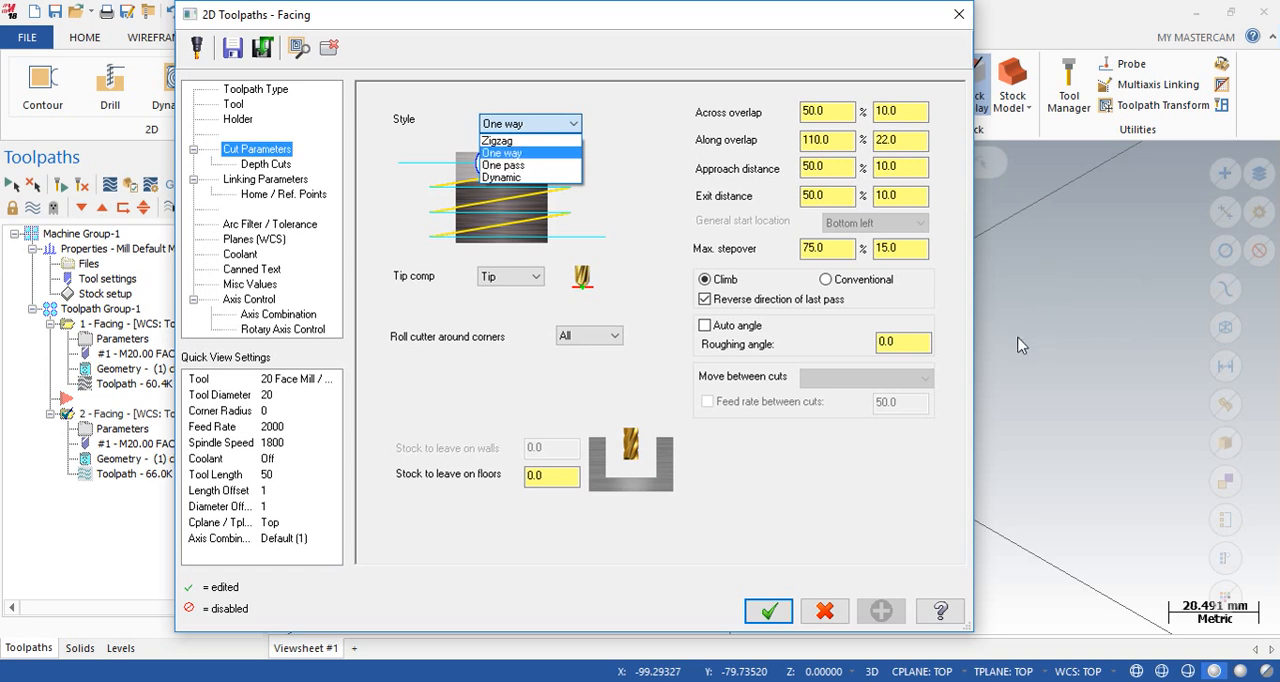
{"action": "left_click", "coordinate": [956, 16]}
{"action": "left_click", "coordinate": [957, 15]}
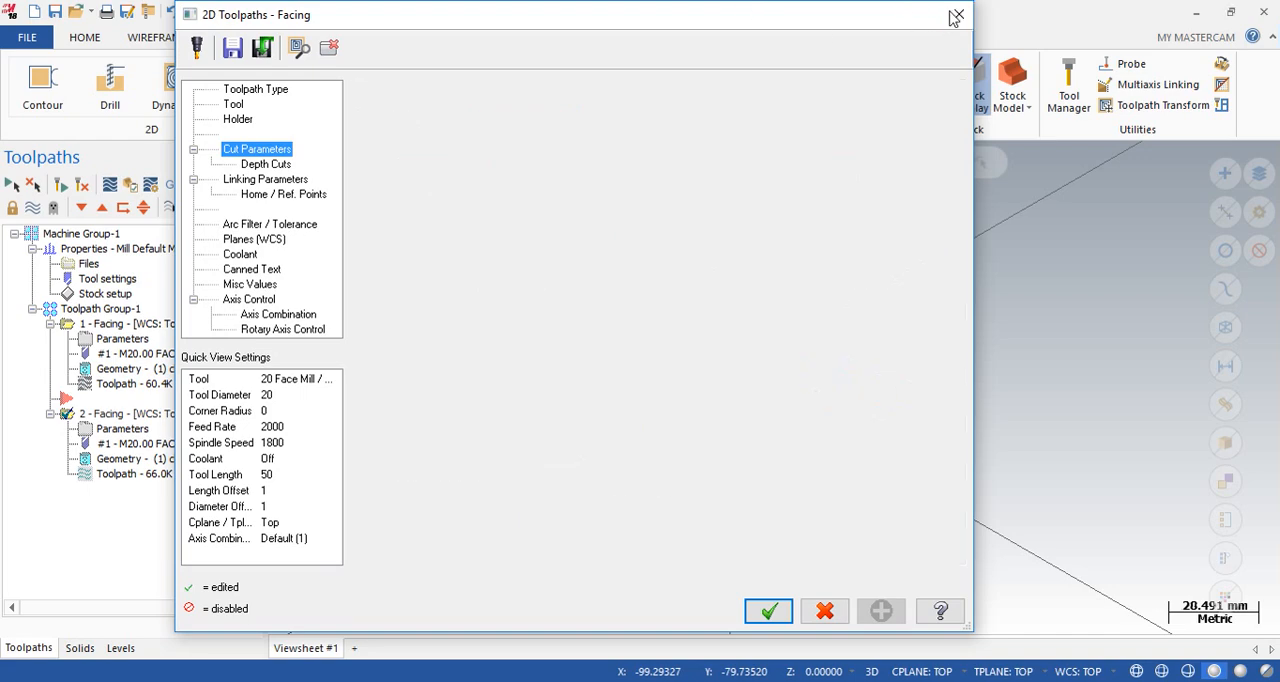
{"action": "scroll", "coordinate": [748, 455], "scroll_direction": "up", "scroll_amount": 5}
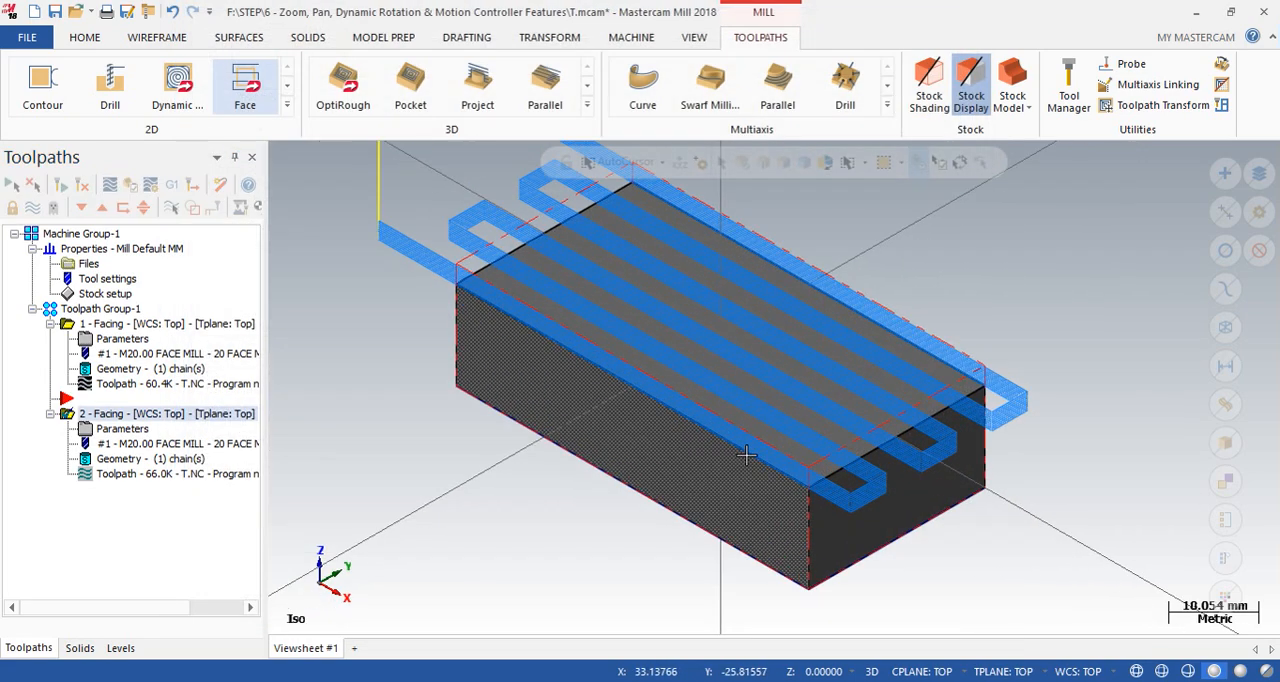
{"action": "middle_click_drag", "start_coordinate": [822, 351], "coordinate": [716, 500]}
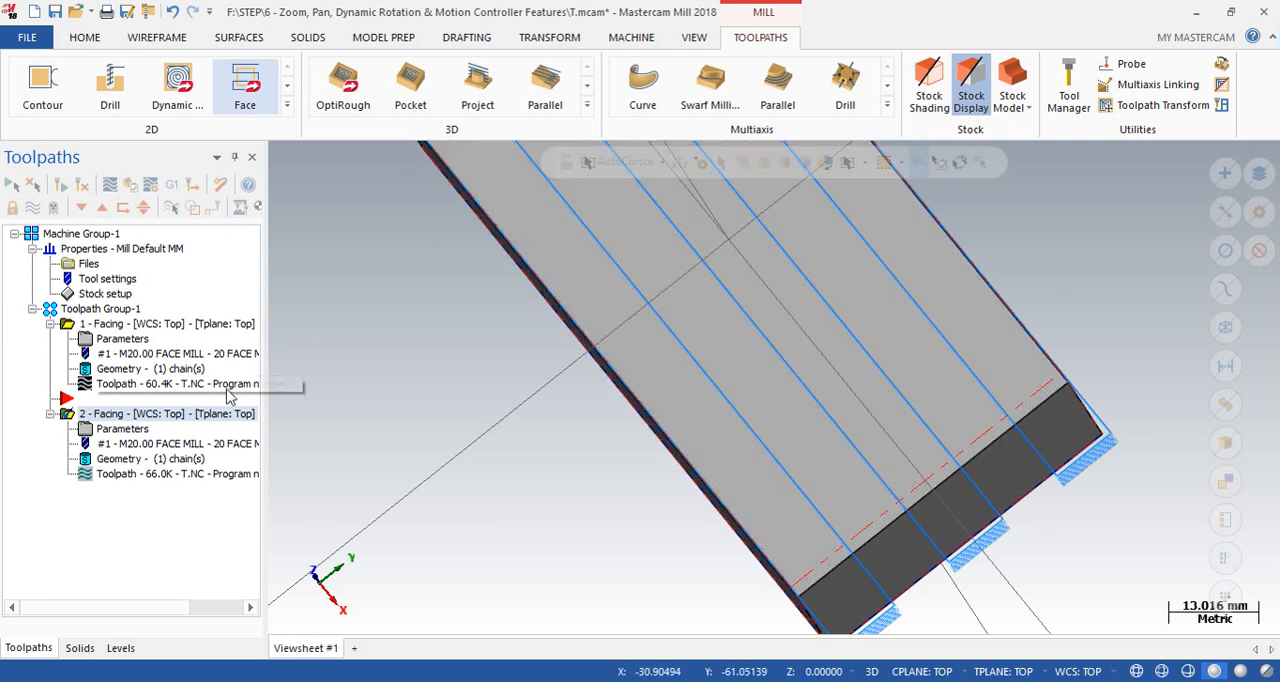
- Change the second Facing operation's cutting style from One way to Dynamic and regenerate its toolpath
{"action": "left_click", "coordinate": [130, 432]}
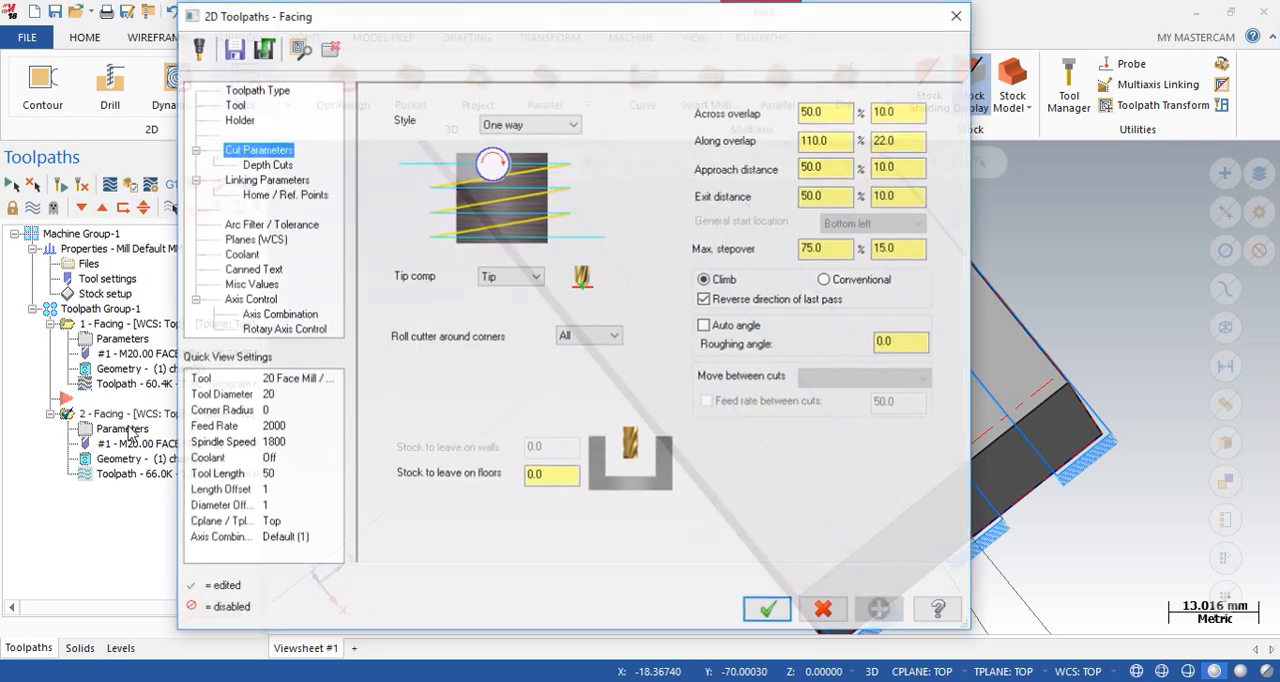
{"action": "left_click", "coordinate": [530, 123]}
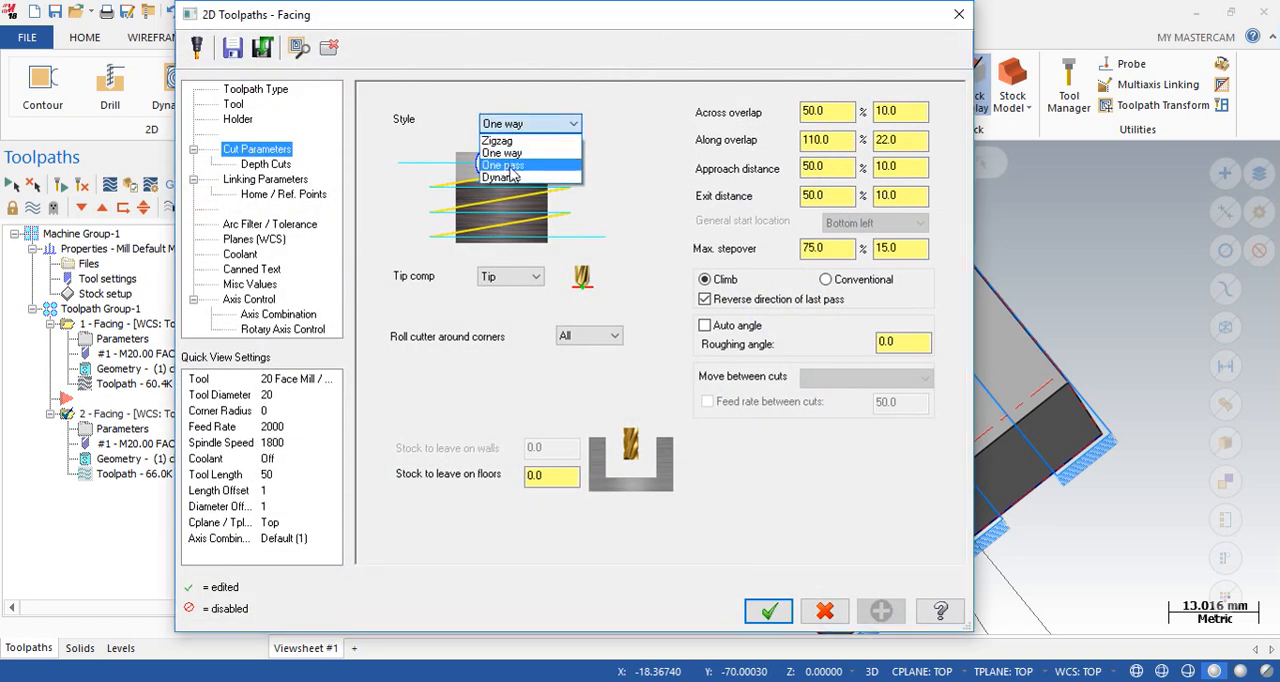
{"action": "left_click", "coordinate": [503, 178]}
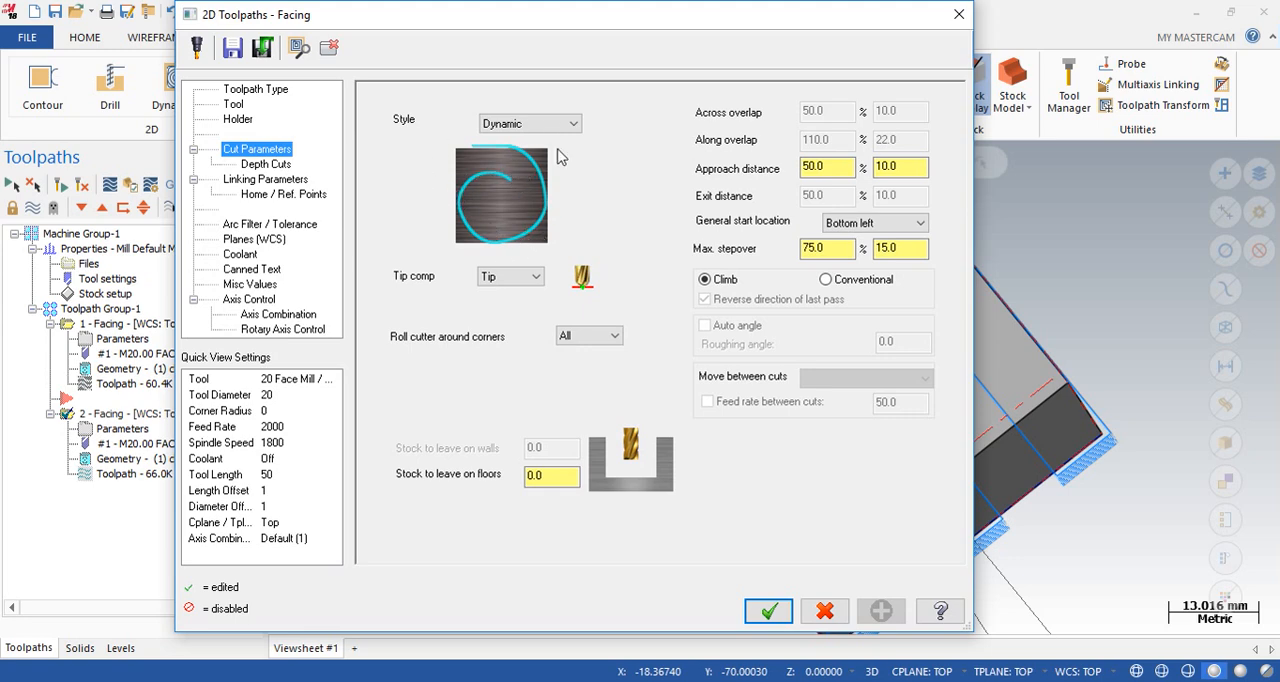
{"action": "left_click", "coordinate": [768, 611]}
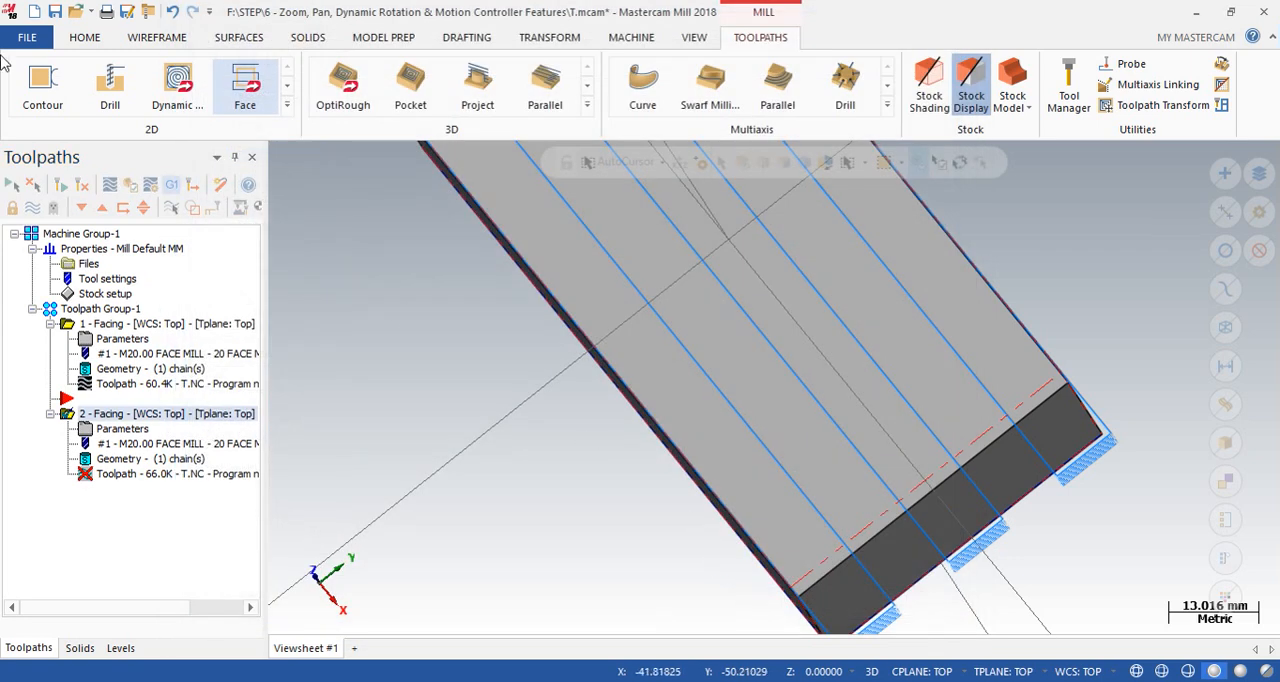
{"action": "left_click", "coordinate": [75, 185]}
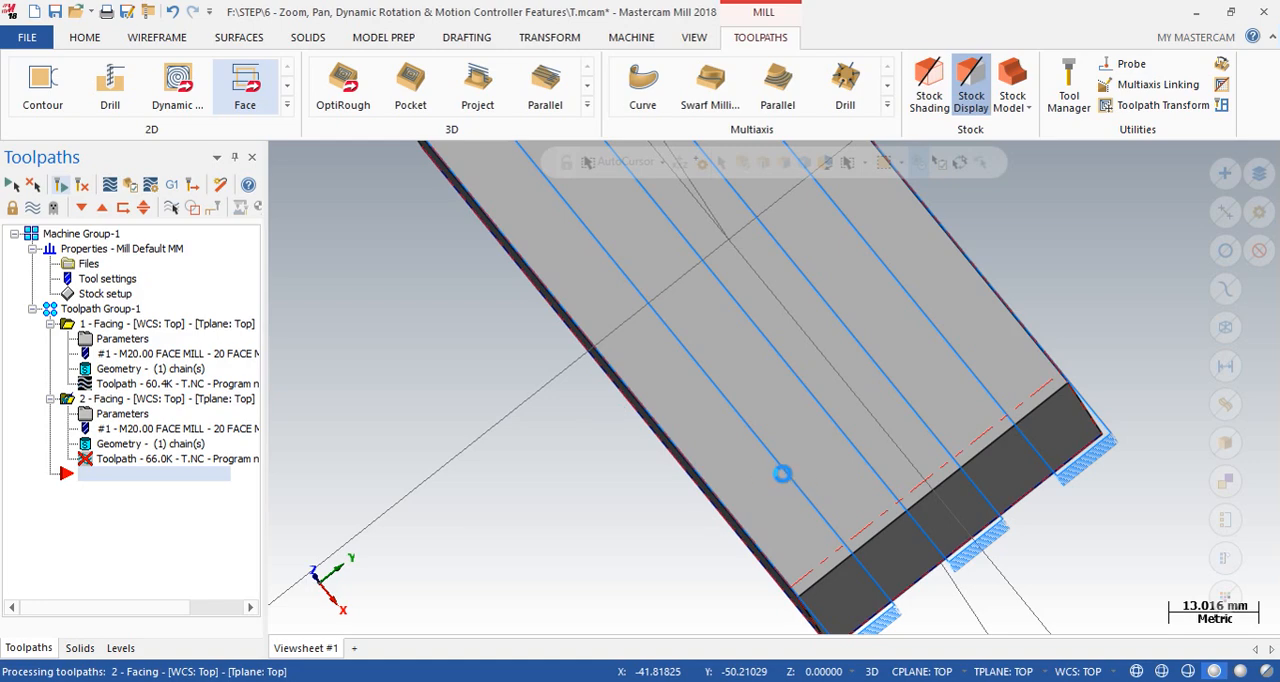
{"action": "scroll", "coordinate": [760, 457], "scroll_direction": "down", "scroll_amount": 7}
{"action": "middle_click_drag", "start_coordinate": [740, 457], "coordinate": [835, 406]}
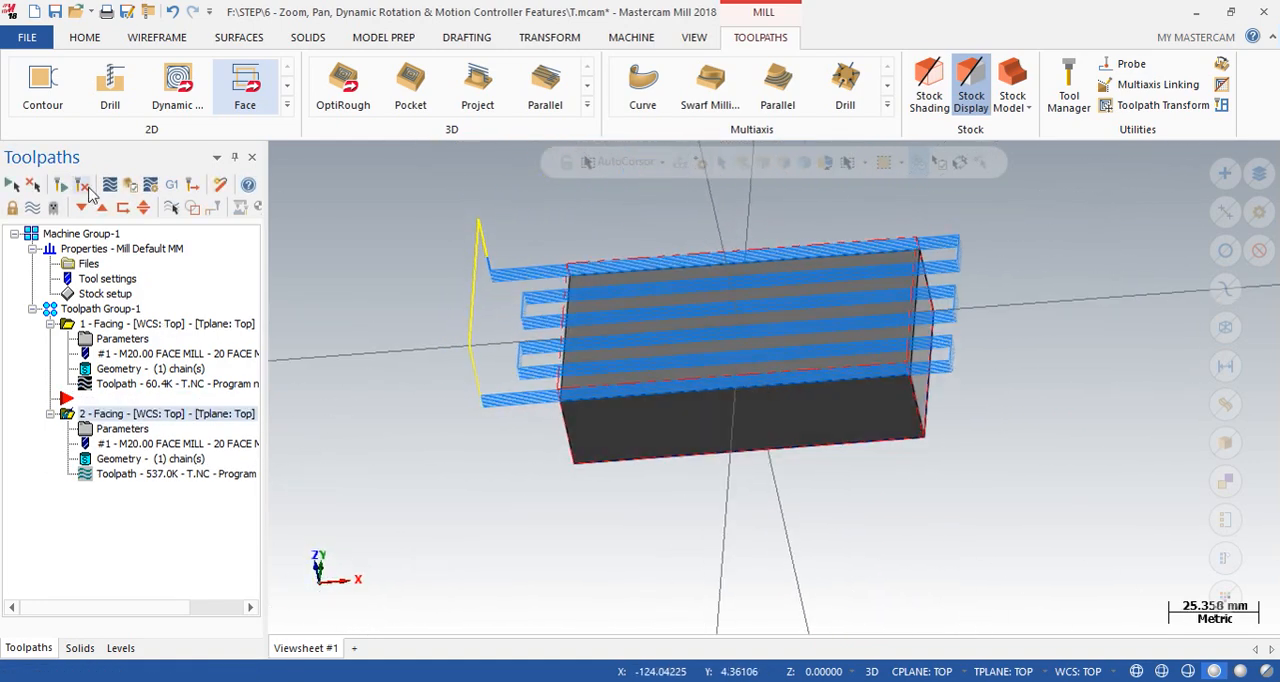
- Backplot the Dynamic Facing toolpath at reduced speed, watch its spiral motion from the Top view and close the backplot
{"action": "left_click", "coordinate": [116, 430]}
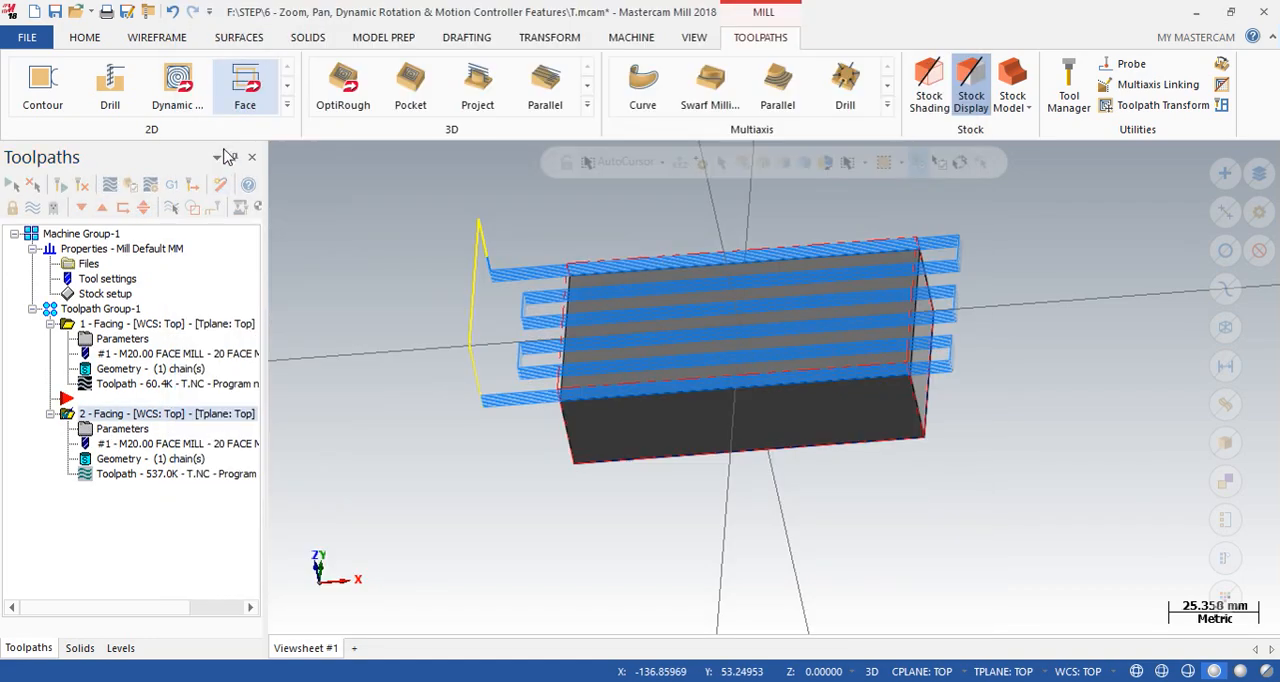
{"action": "left_click", "coordinate": [129, 186]}
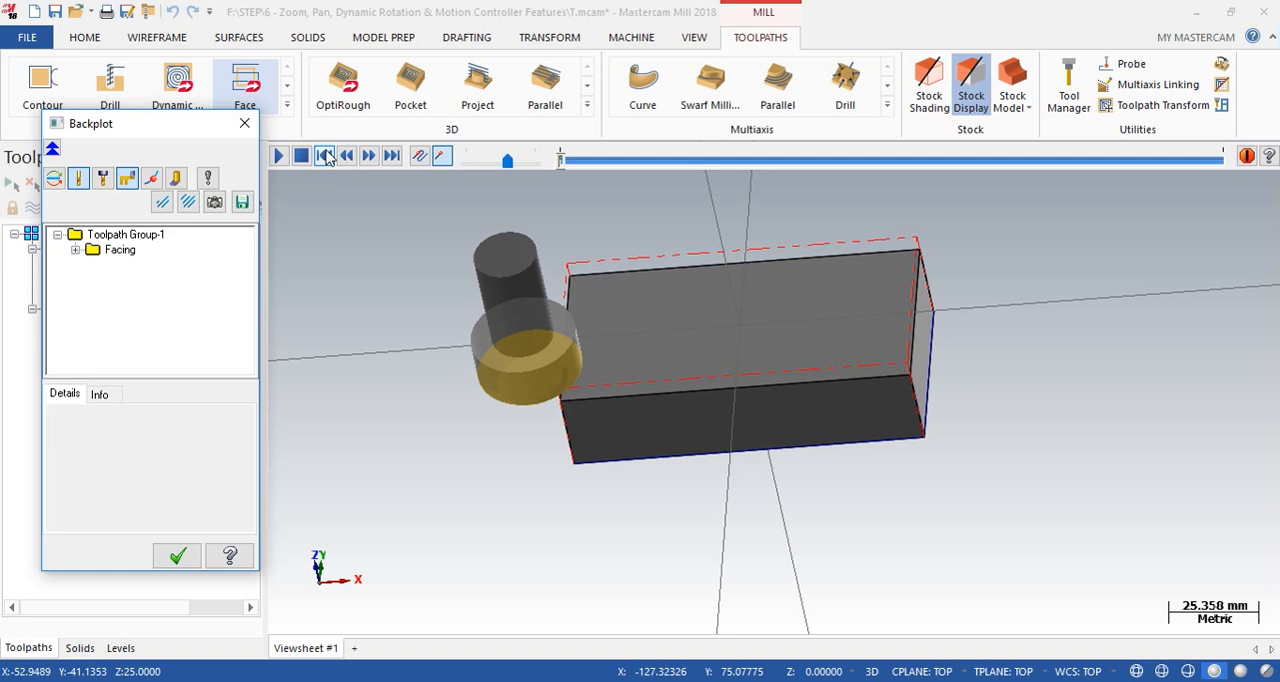
{"action": "left_click", "coordinate": [475, 161]}
{"action": "left_click", "coordinate": [470, 159]}
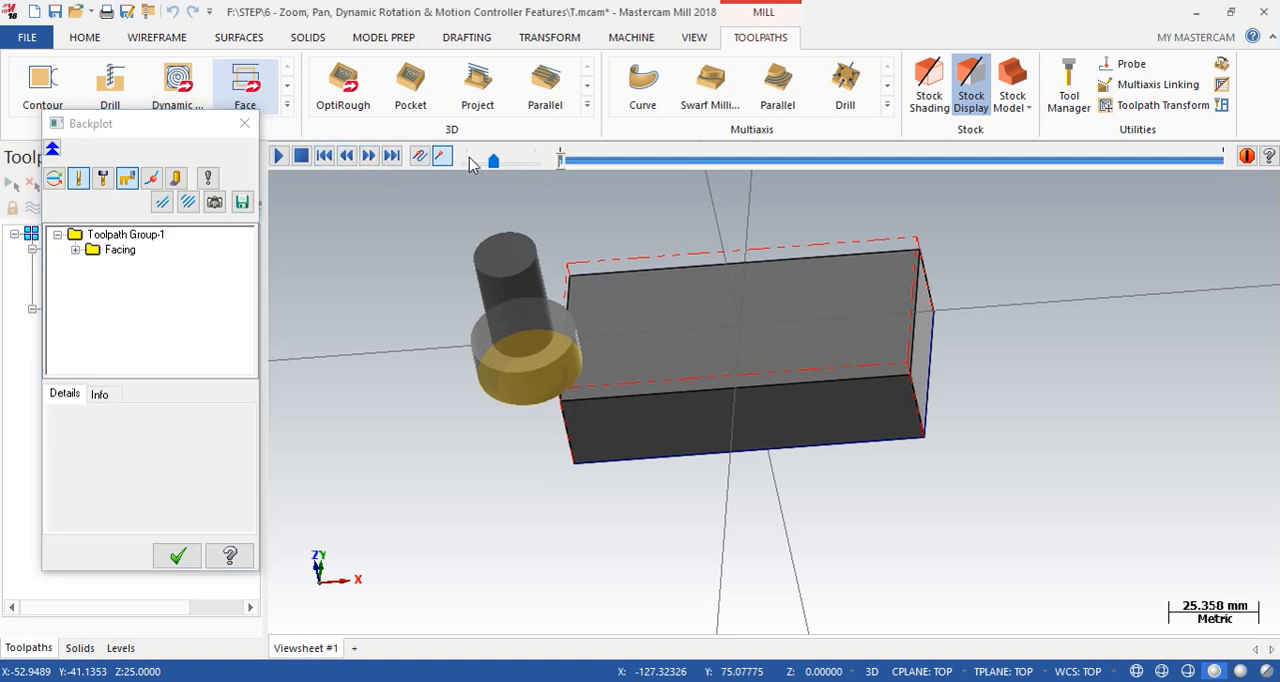
{"action": "left_click", "coordinate": [279, 158]}
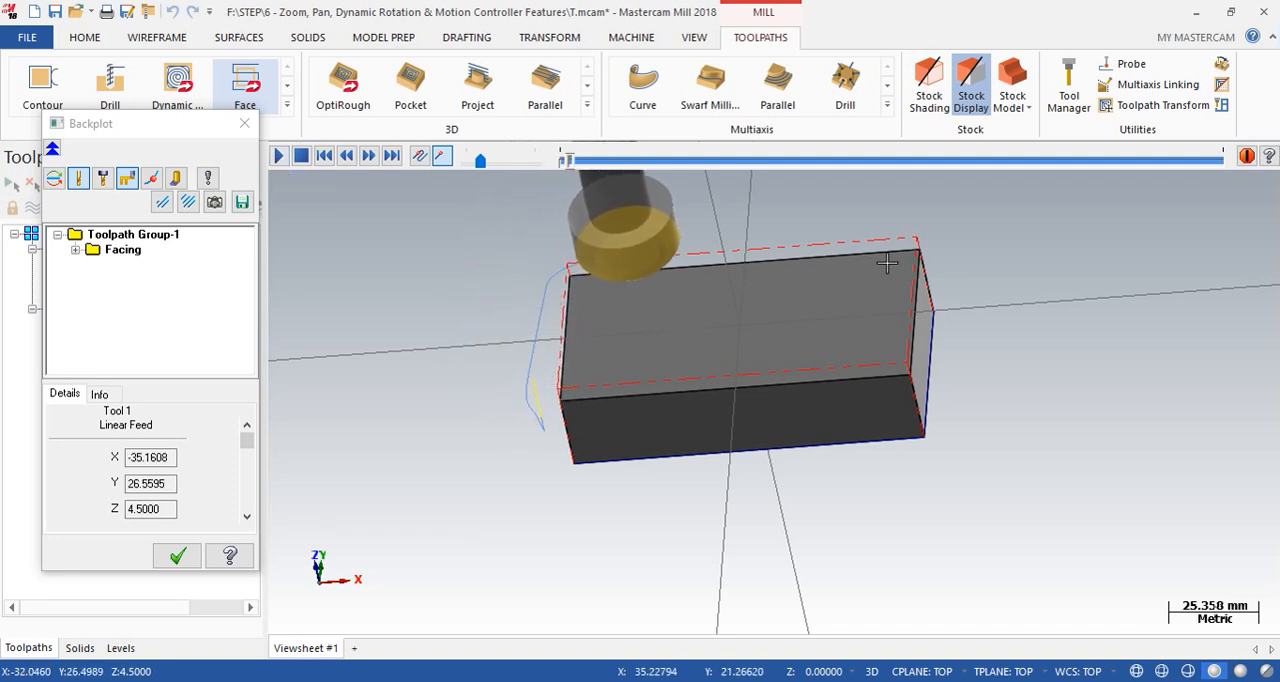
{"action": "right_click", "coordinate": [1100, 321]}
{"action": "left_click", "coordinate": [1066, 430]}
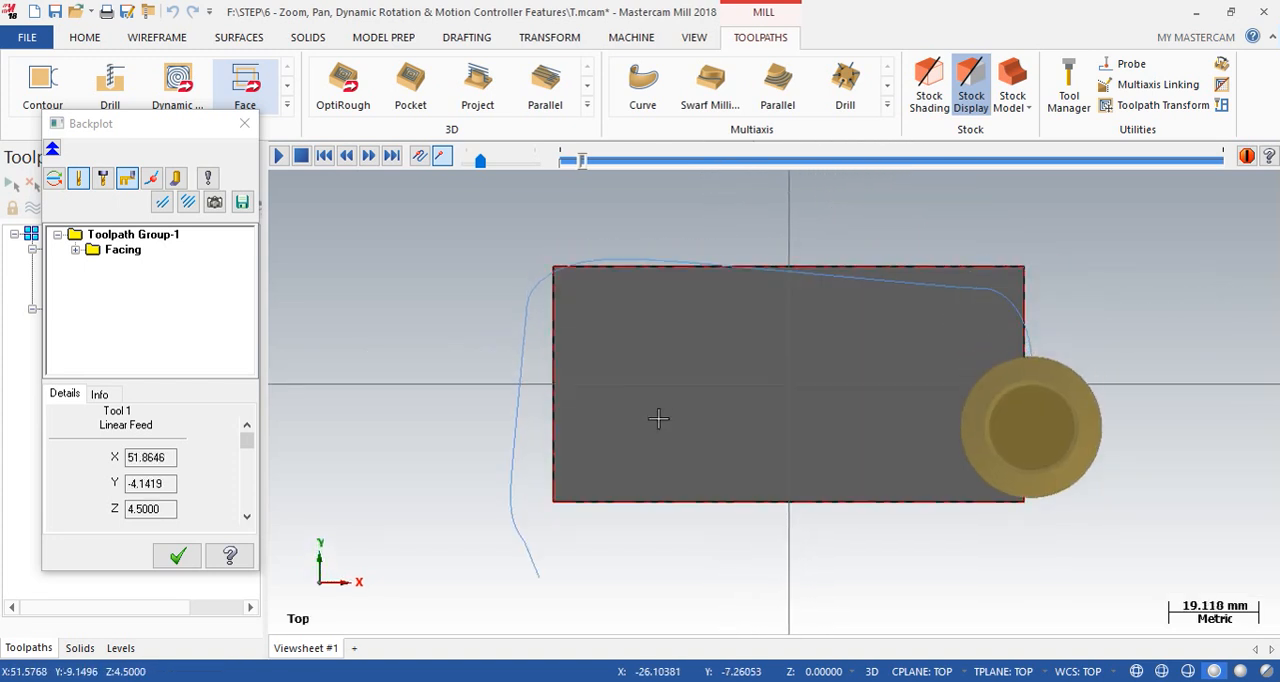
{"action": "left_click", "coordinate": [496, 162]}
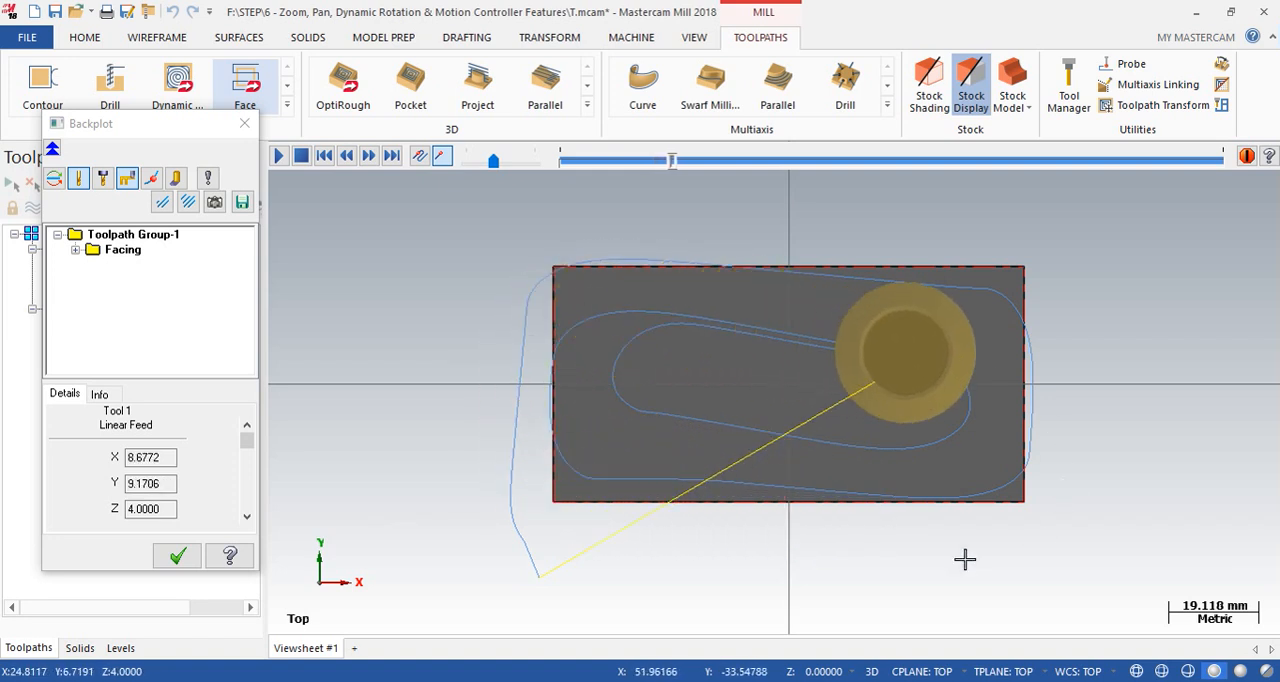
{"action": "left_click", "coordinate": [244, 123]}
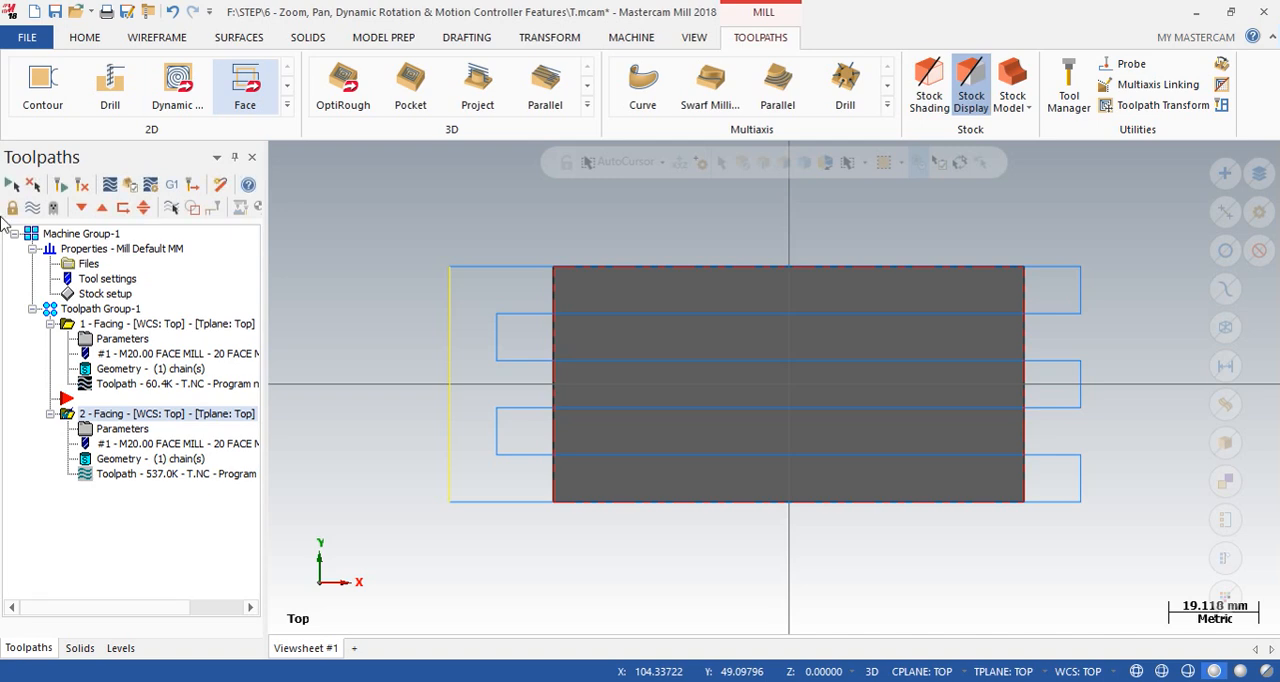
- Set the second Facing operation's cutting style to Zigzag and regenerate its toolpath
{"action": "left_click", "coordinate": [137, 429]}
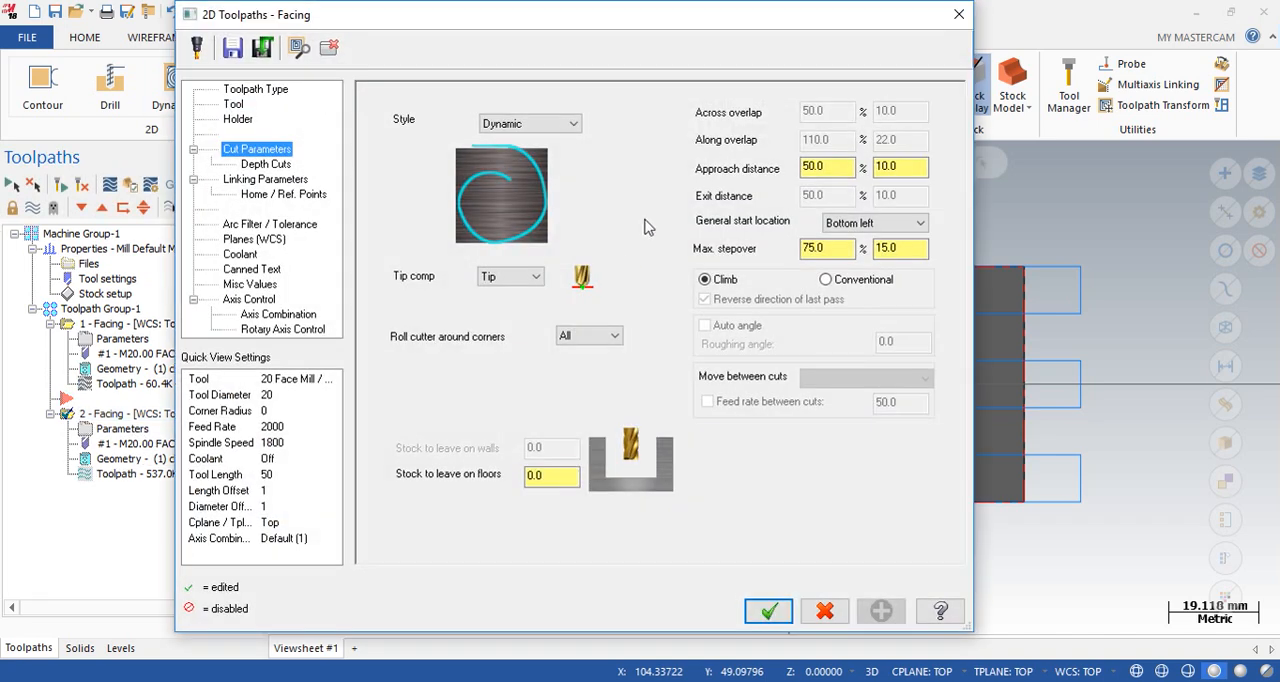
{"action": "left_click", "coordinate": [547, 124]}
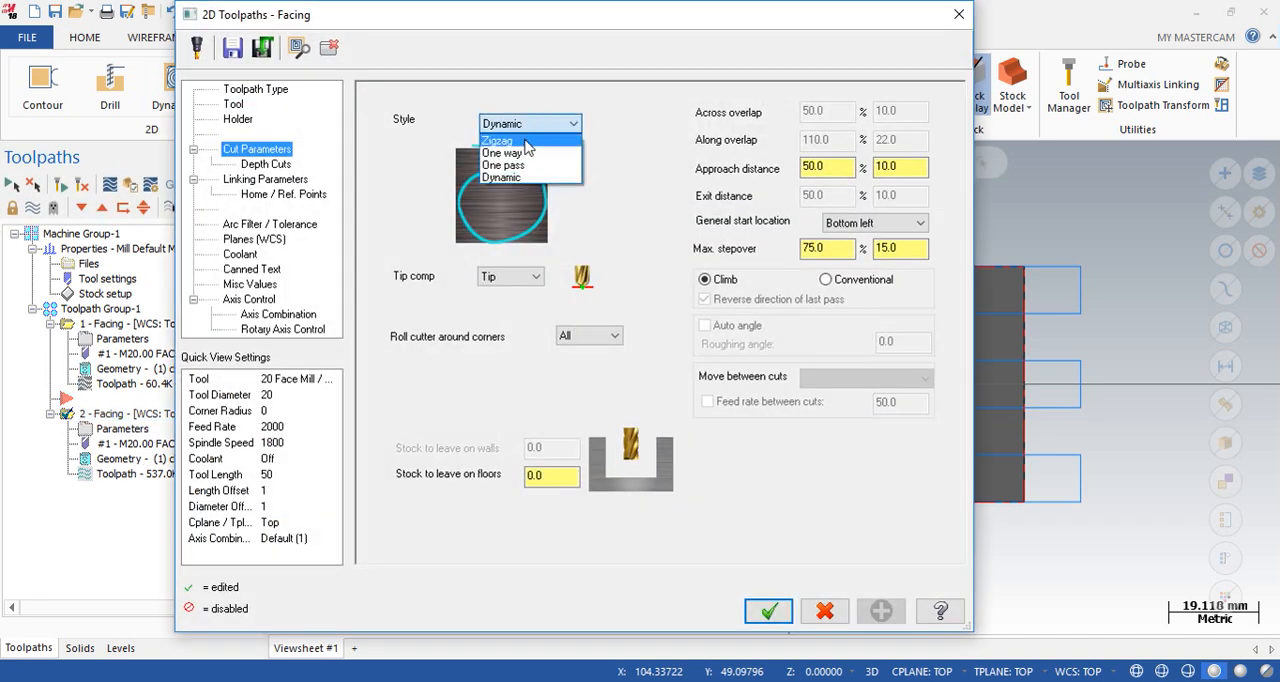
{"action": "left_click", "coordinate": [528, 143]}
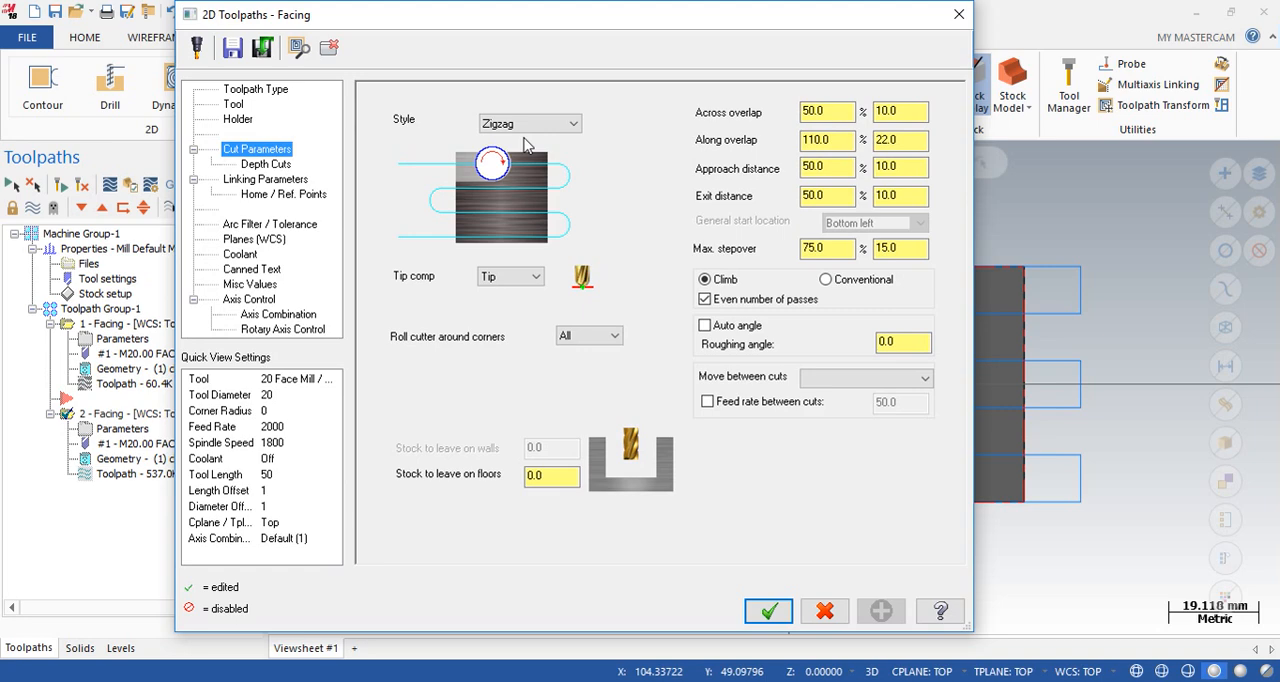
{"action": "left_click", "coordinate": [770, 610]}
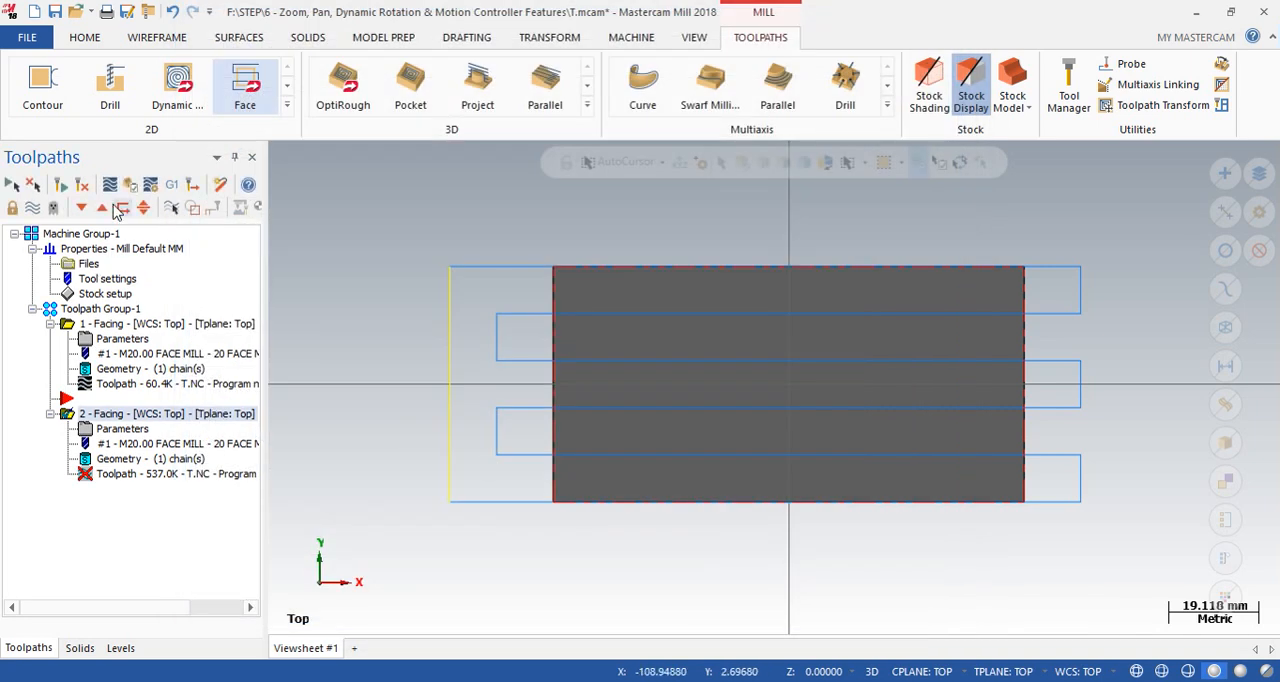
{"action": "left_click", "coordinate": [47, 188]}
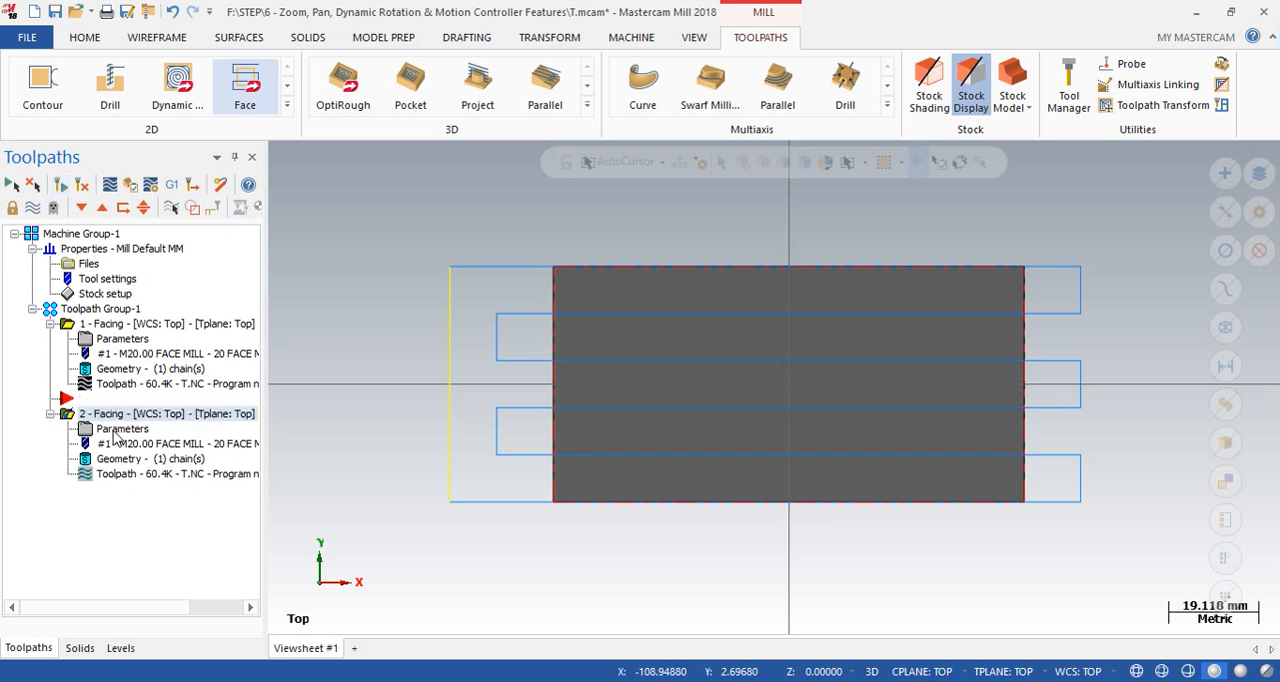
- Check the across overlap setting of the second Facing operation, cancel the parameters and examine the passes at the stock edges
{"action": "left_click", "coordinate": [120, 429]}
{"action": "left_click_drag", "start_coordinate": [848, 112], "coordinate": [775, 178]}
{"action": "left_click", "coordinate": [827, 112]}
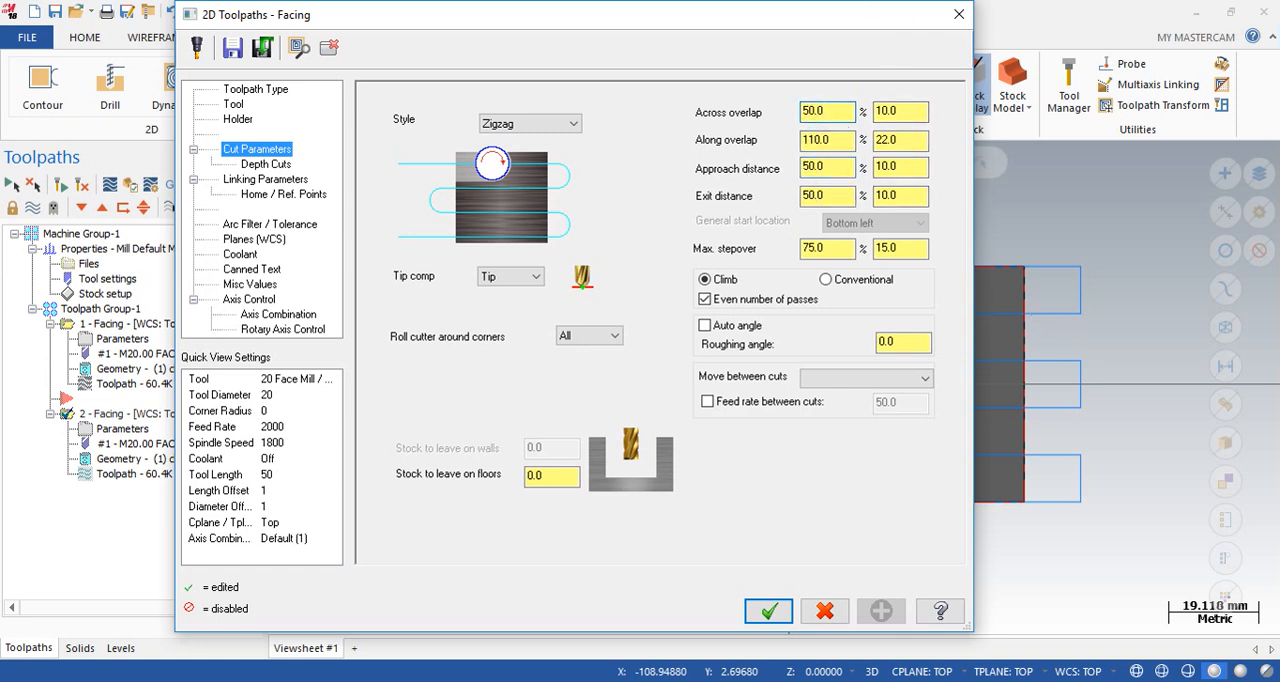
{"action": "left_click_drag", "start_coordinate": [828, 22], "coordinate": [616, 96]}
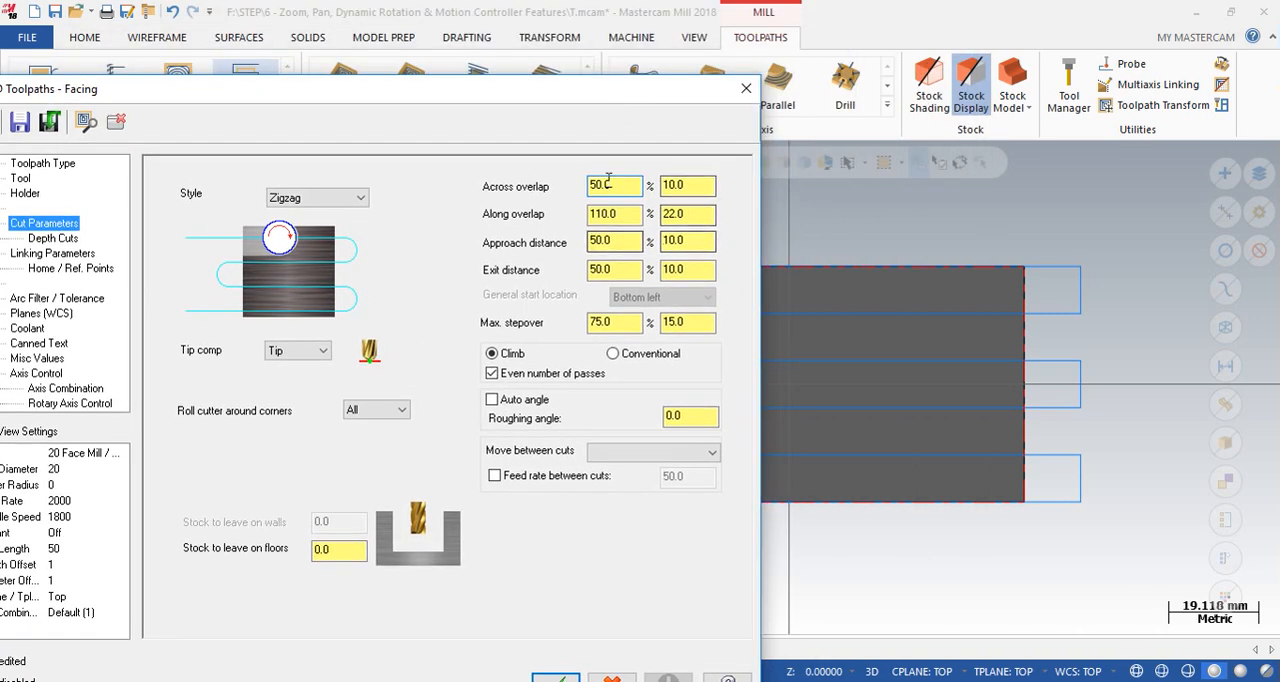
{"action": "left_click", "coordinate": [746, 88]}
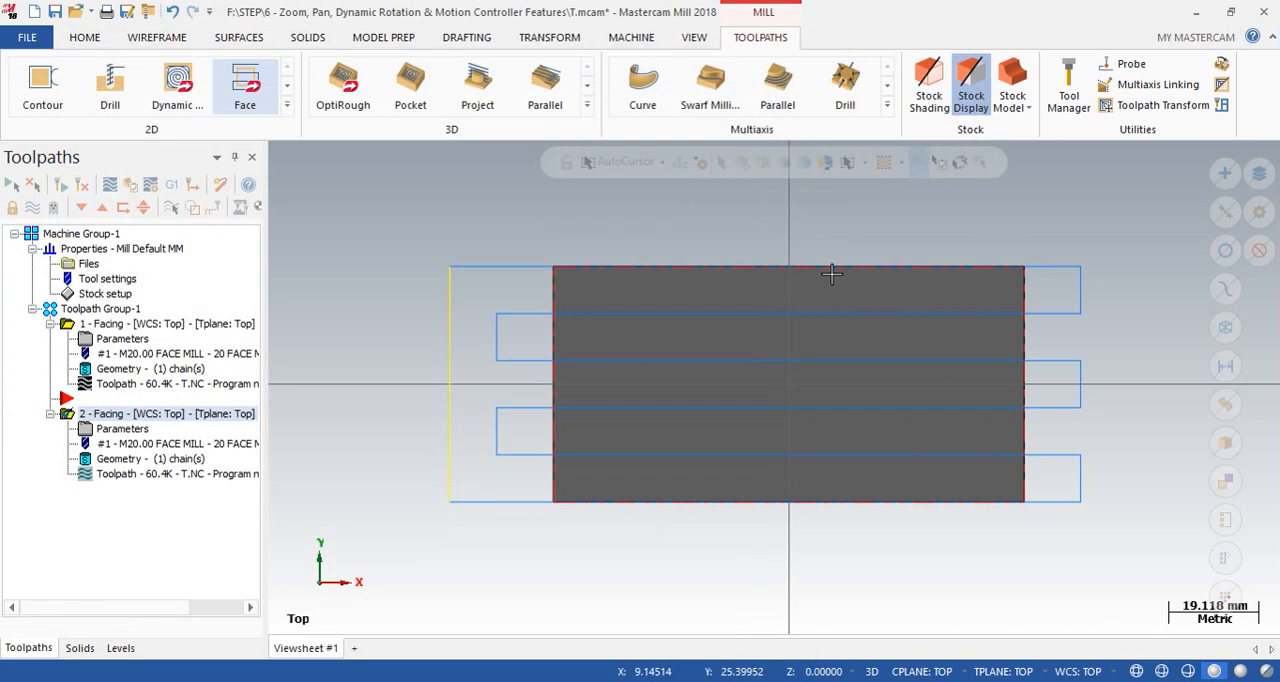
{"action": "scroll", "coordinate": [444, 264], "scroll_direction": "up", "scroll_amount": 2}
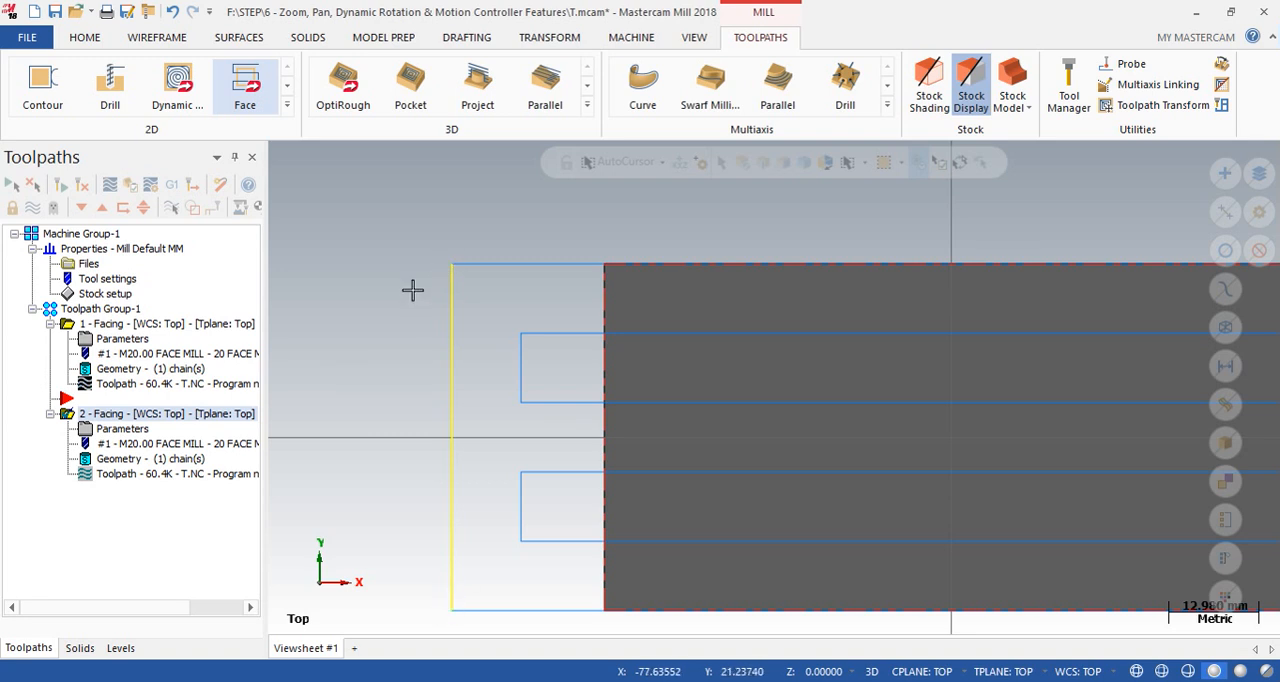
{"action": "scroll", "coordinate": [452, 434], "scroll_direction": "down", "scroll_amount": 2}
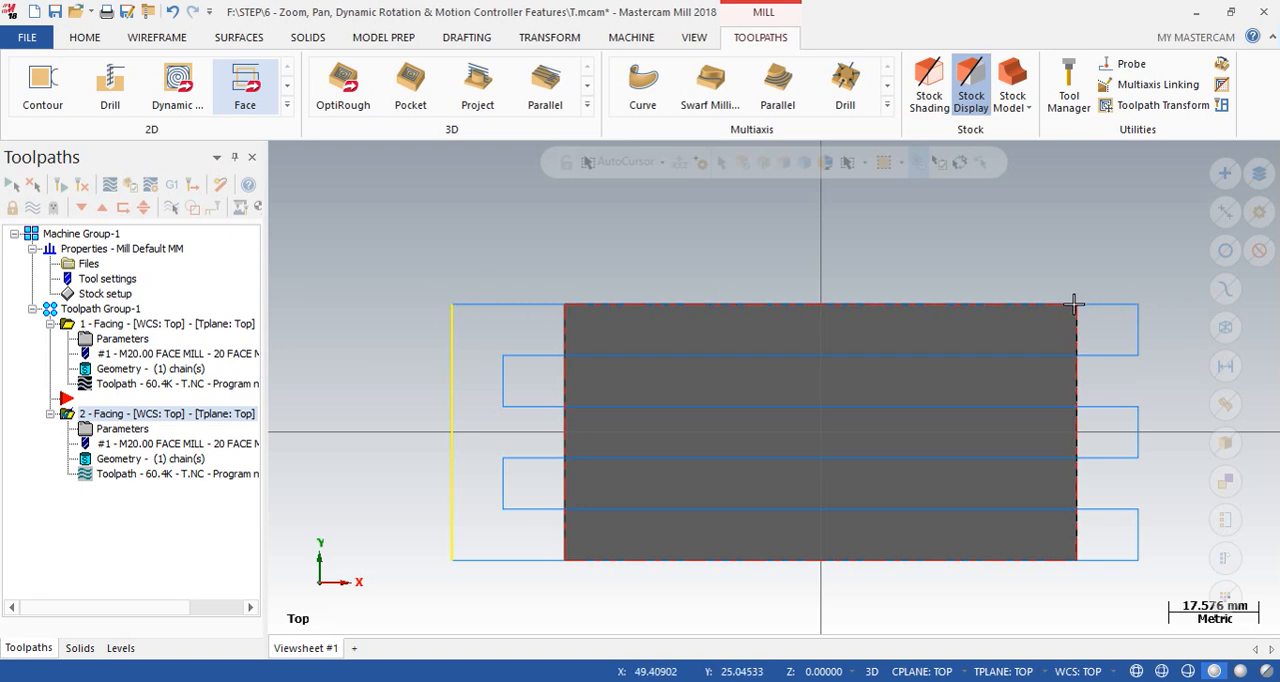
- Set the second Facing operation's along overlap to 200% and regenerate its toolpath
{"action": "scroll", "coordinate": [1075, 302], "scroll_direction": "up", "scroll_amount": 5}
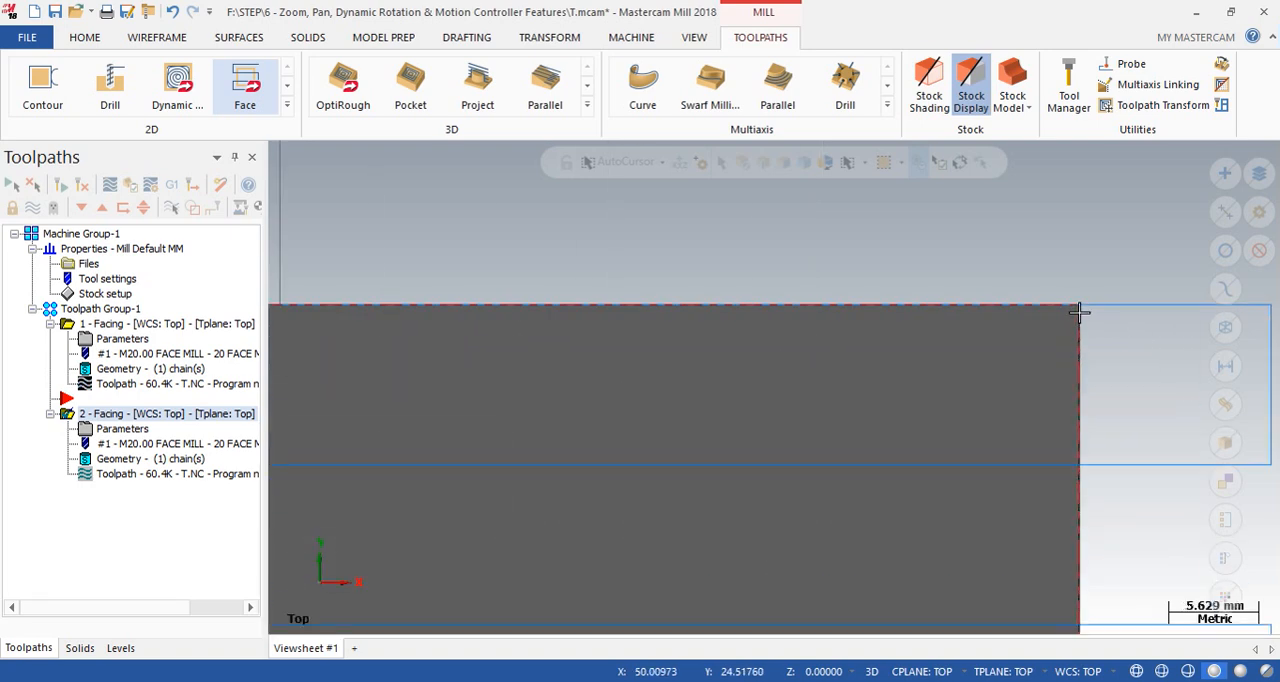
{"action": "scroll", "coordinate": [1078, 312], "scroll_direction": "down", "scroll_amount": 2}
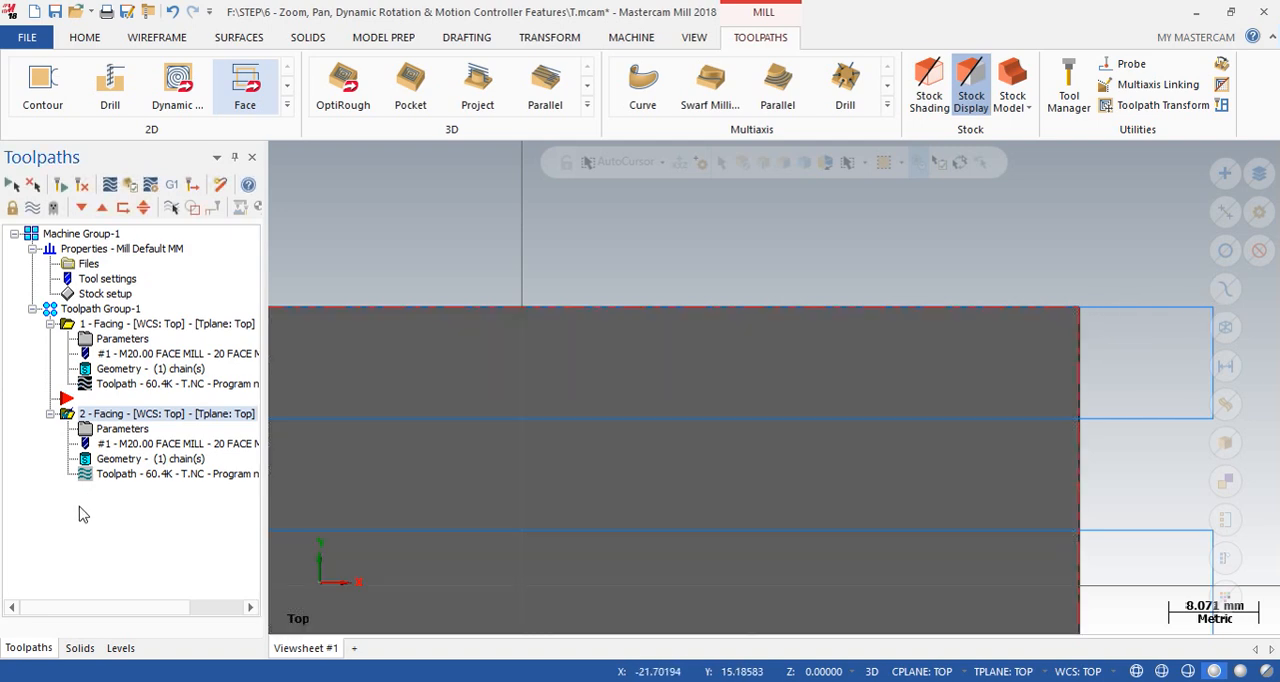
{"action": "left_click", "coordinate": [118, 429]}
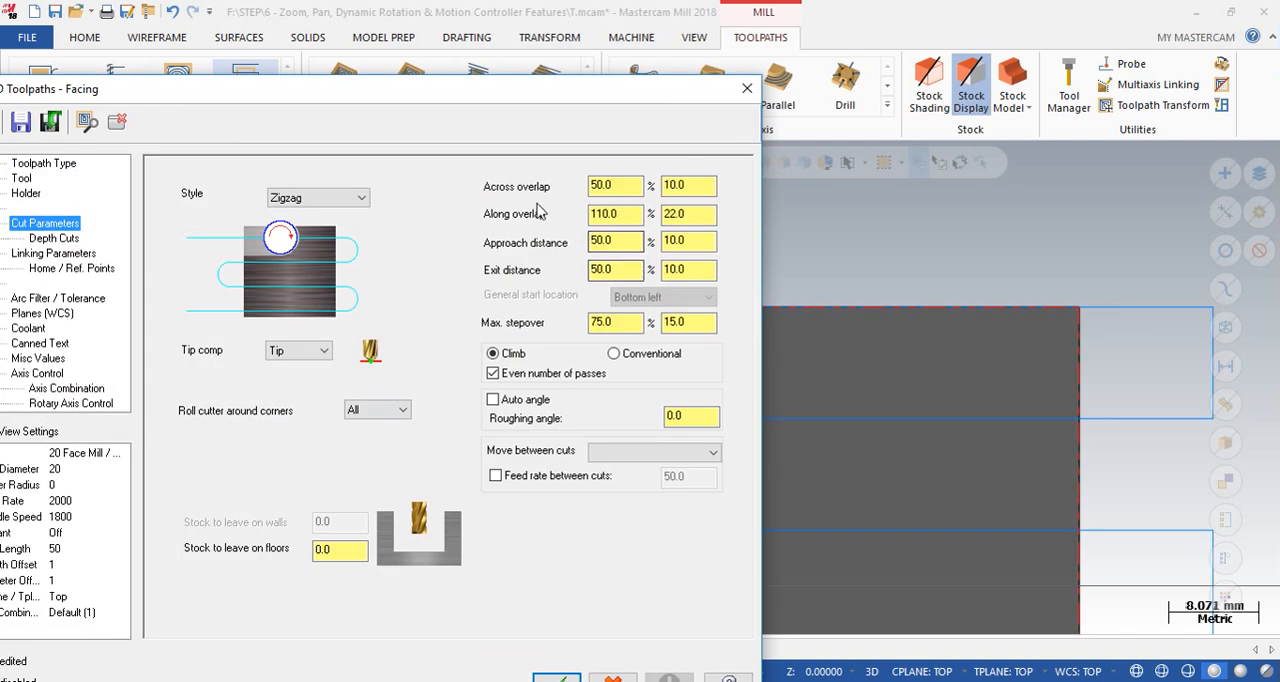
{"action": "left_click_drag", "start_coordinate": [690, 212], "coordinate": [667, 213]}
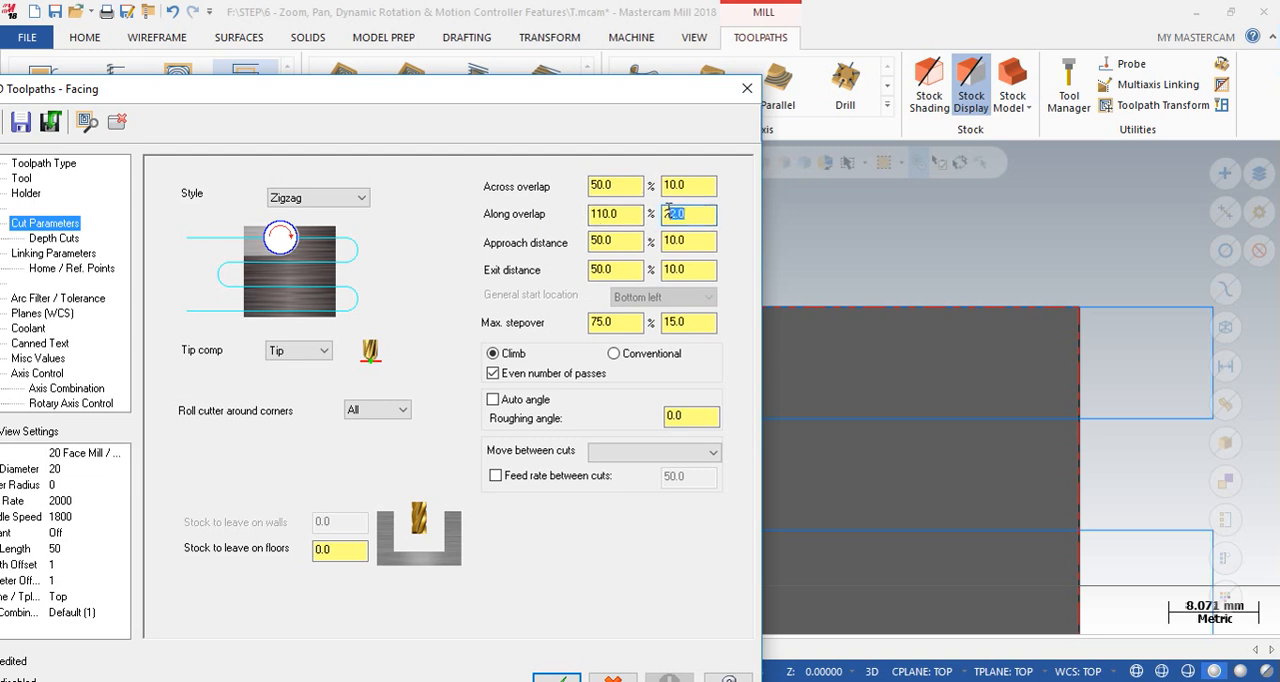
{"action": "left_click", "coordinate": [698, 214]}
{"action": "left_click_drag", "start_coordinate": [623, 214], "coordinate": [640, 217]}
{"action": "left_click_drag", "start_coordinate": [618, 217], "coordinate": [582, 220]}
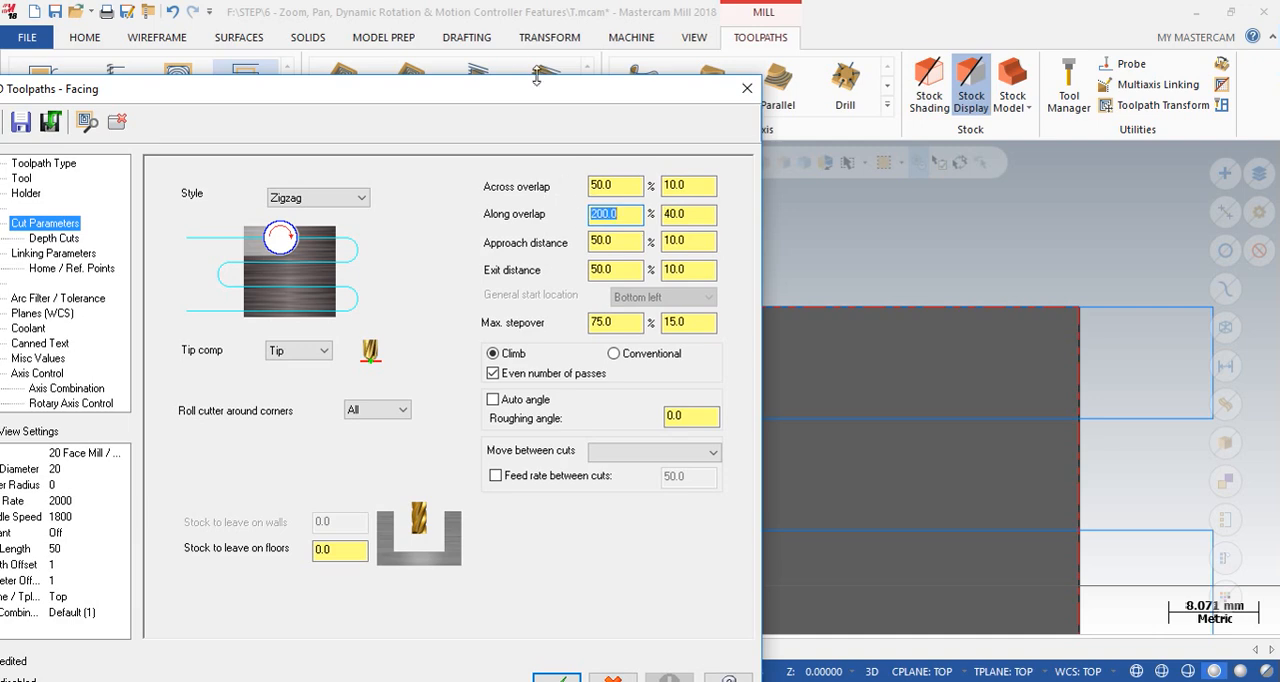
{"action": "left_click_drag", "start_coordinate": [504, 94], "coordinate": [550, 49]}
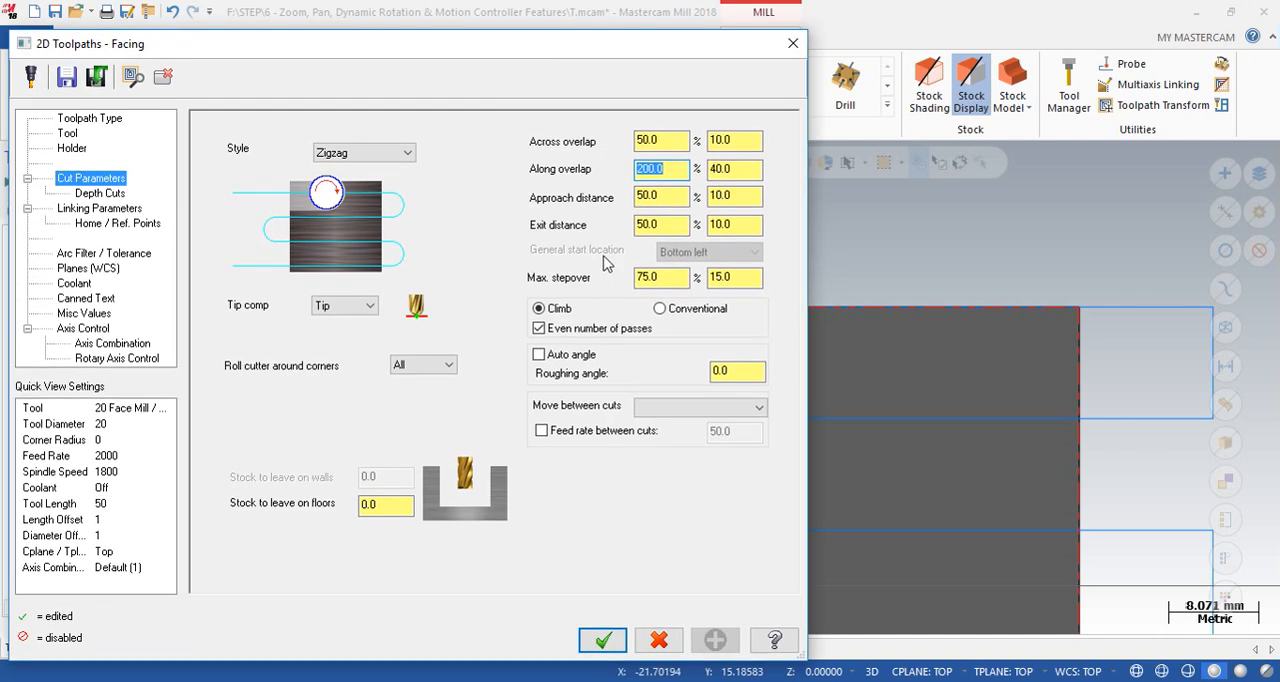
{"action": "left_click", "coordinate": [603, 640]}
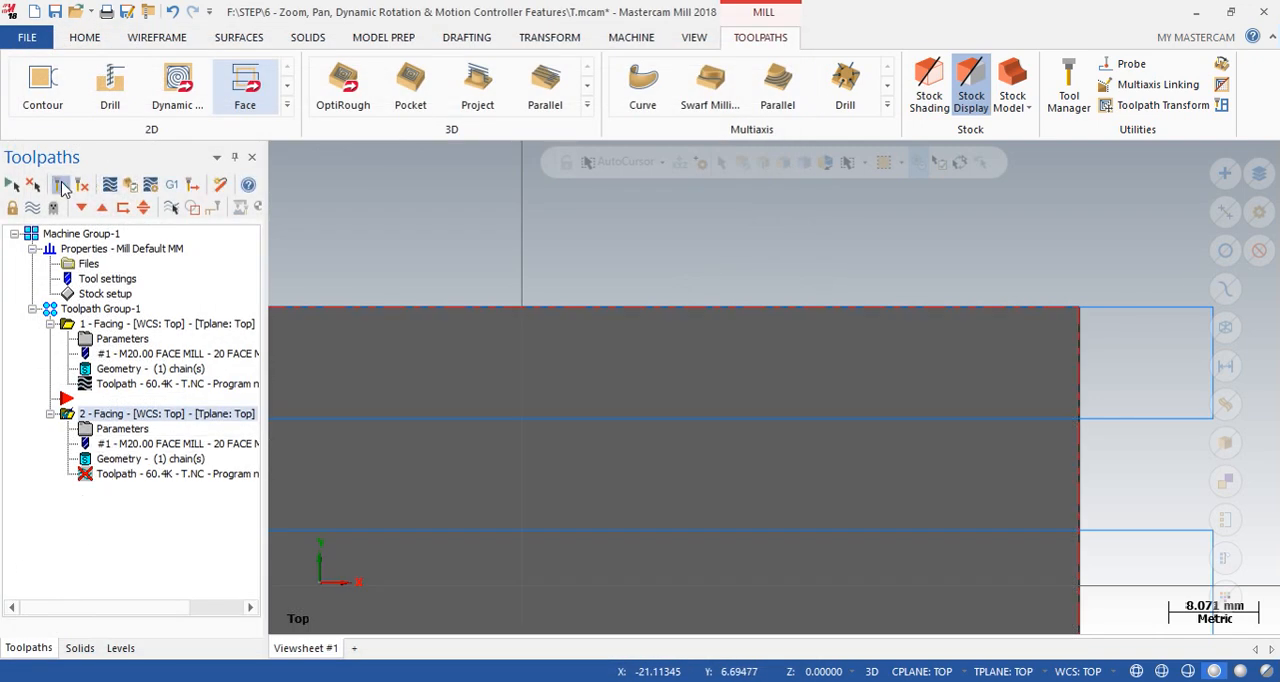
{"action": "scroll", "coordinate": [917, 351], "scroll_direction": "down", "scroll_amount": 4}
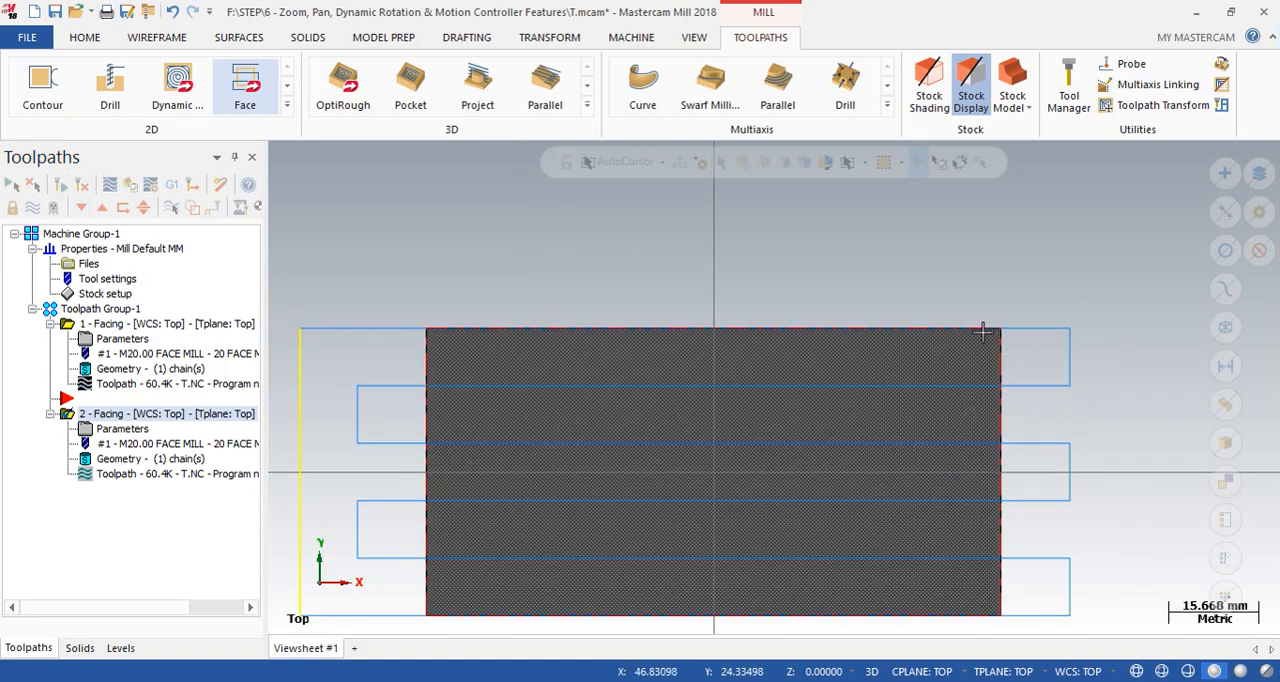
- Increase the second Facing operation's along overlap to 500% and regenerate its toolpath
{"action": "left_click", "coordinate": [113, 429]}
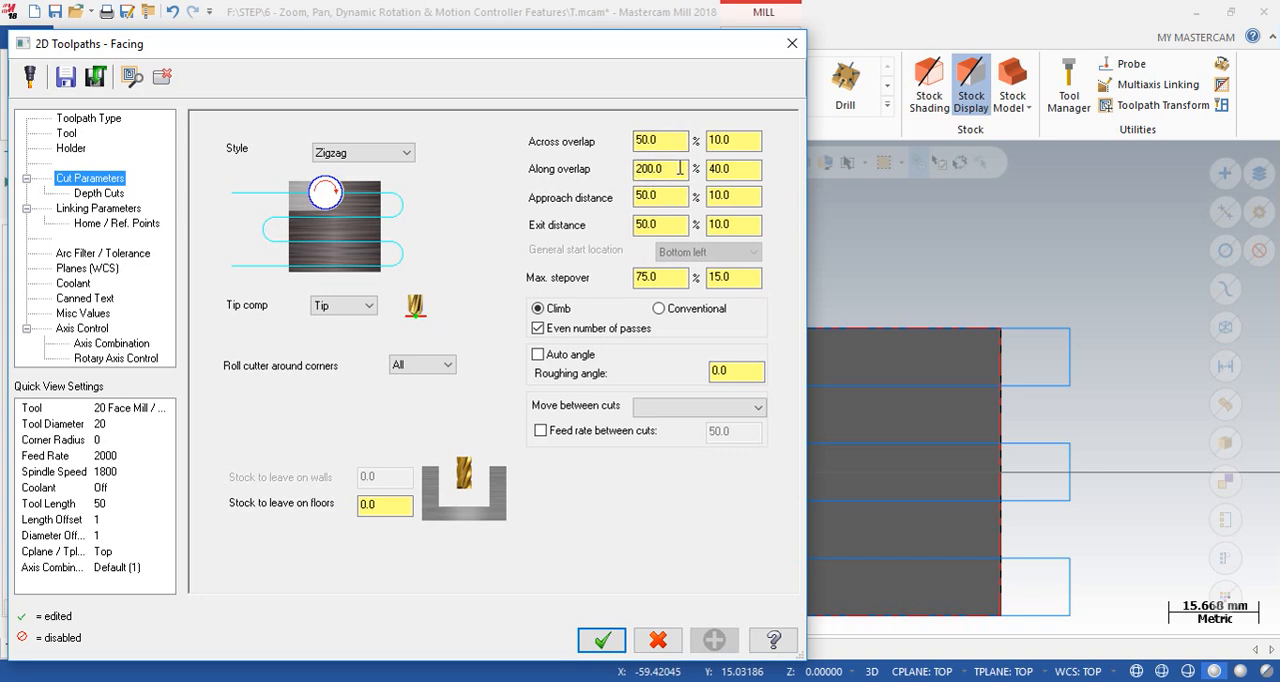
{"action": "left_click_drag", "start_coordinate": [680, 168], "coordinate": [654, 168]}
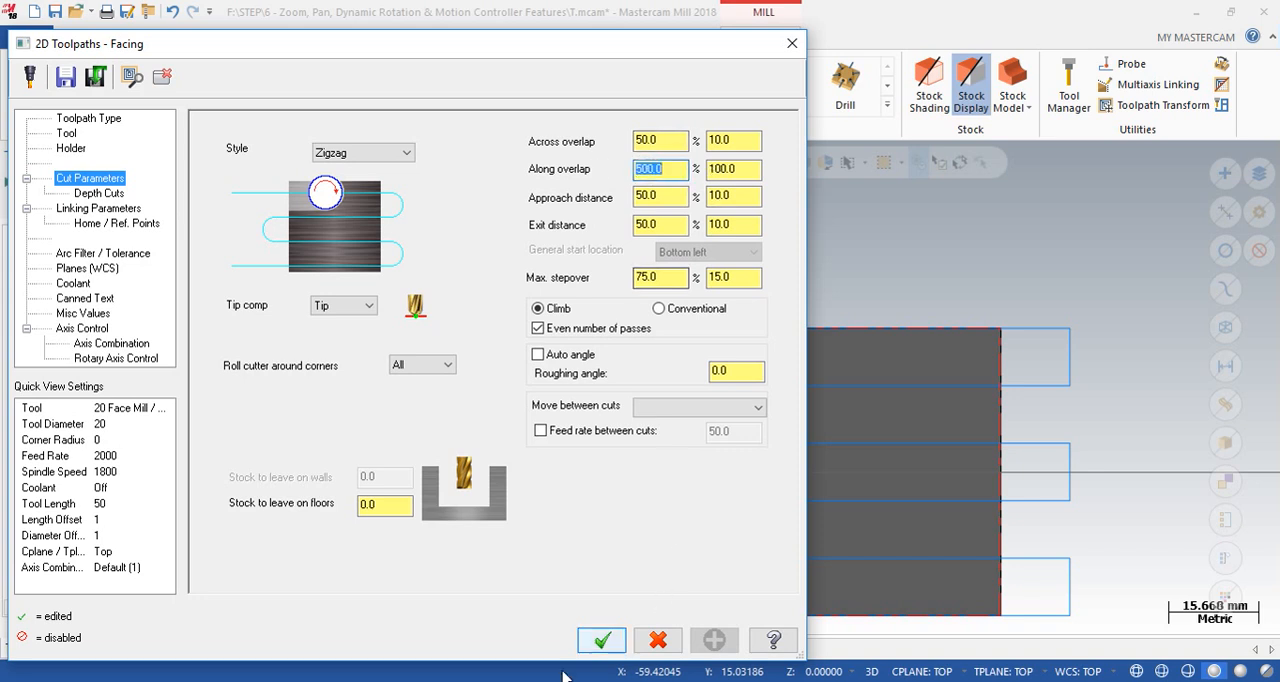
{"action": "left_click", "coordinate": [602, 640]}
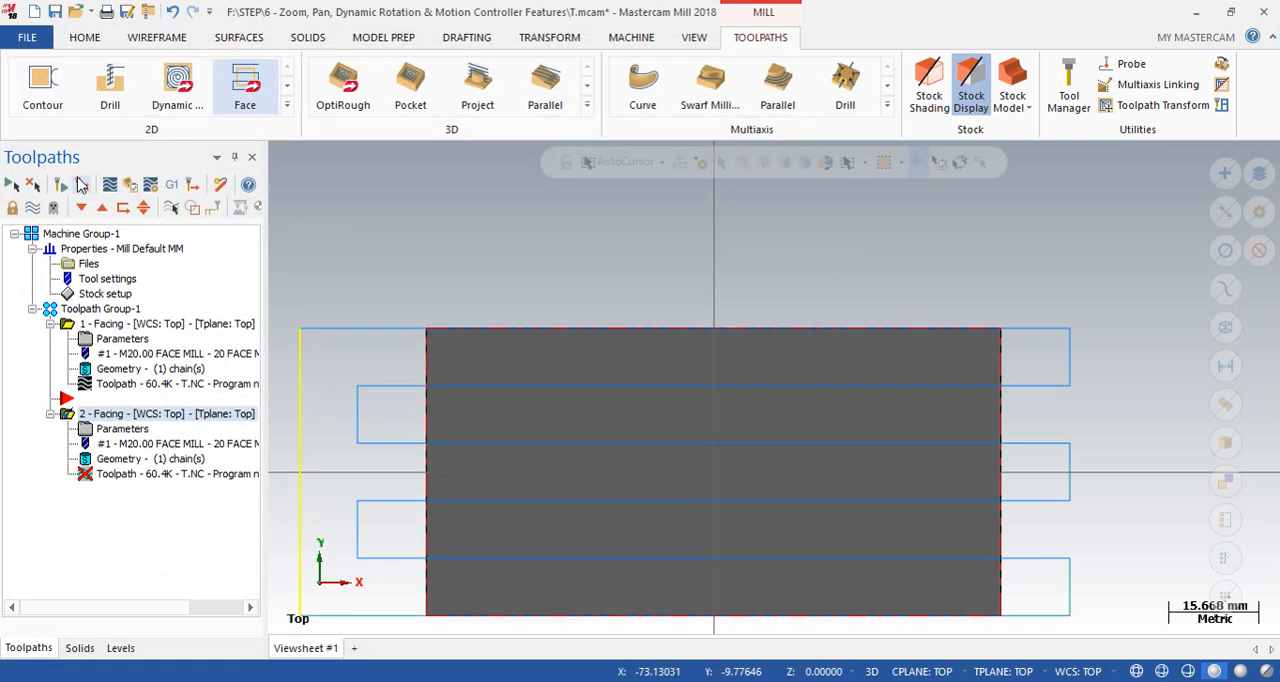
{"action": "left_click", "coordinate": [60, 187]}
{"action": "scroll", "coordinate": [425, 395], "scroll_direction": "down", "scroll_amount": 2}
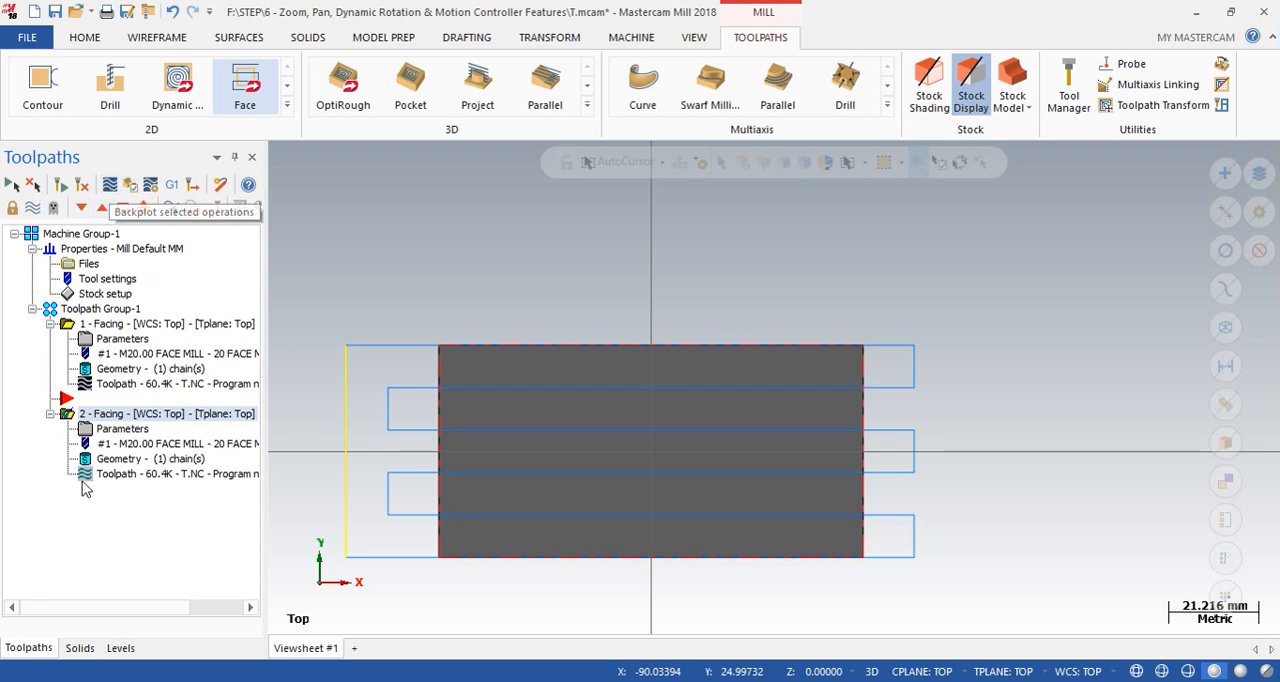
- Set the second Facing operation's across overlap to 100%, accept the parameters and regenerate its toolpath
{"action": "left_click", "coordinate": [122, 428]}
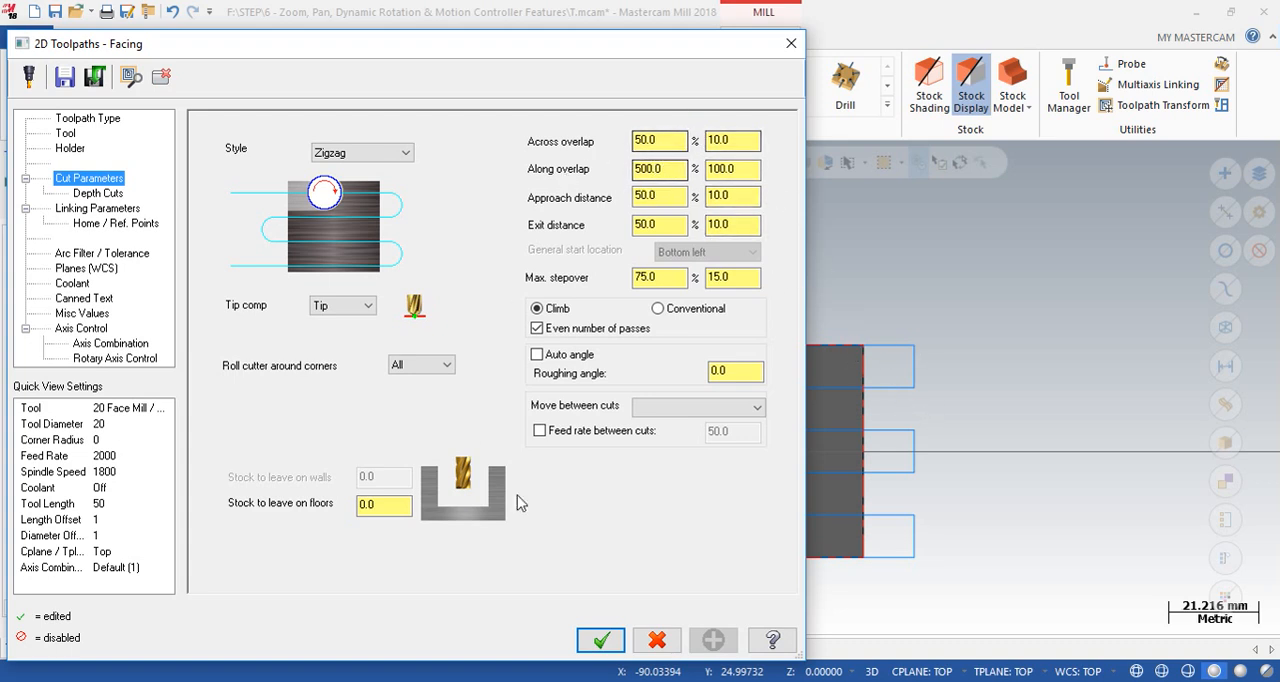
{"action": "left_click_drag", "start_coordinate": [673, 141], "coordinate": [597, 131]}
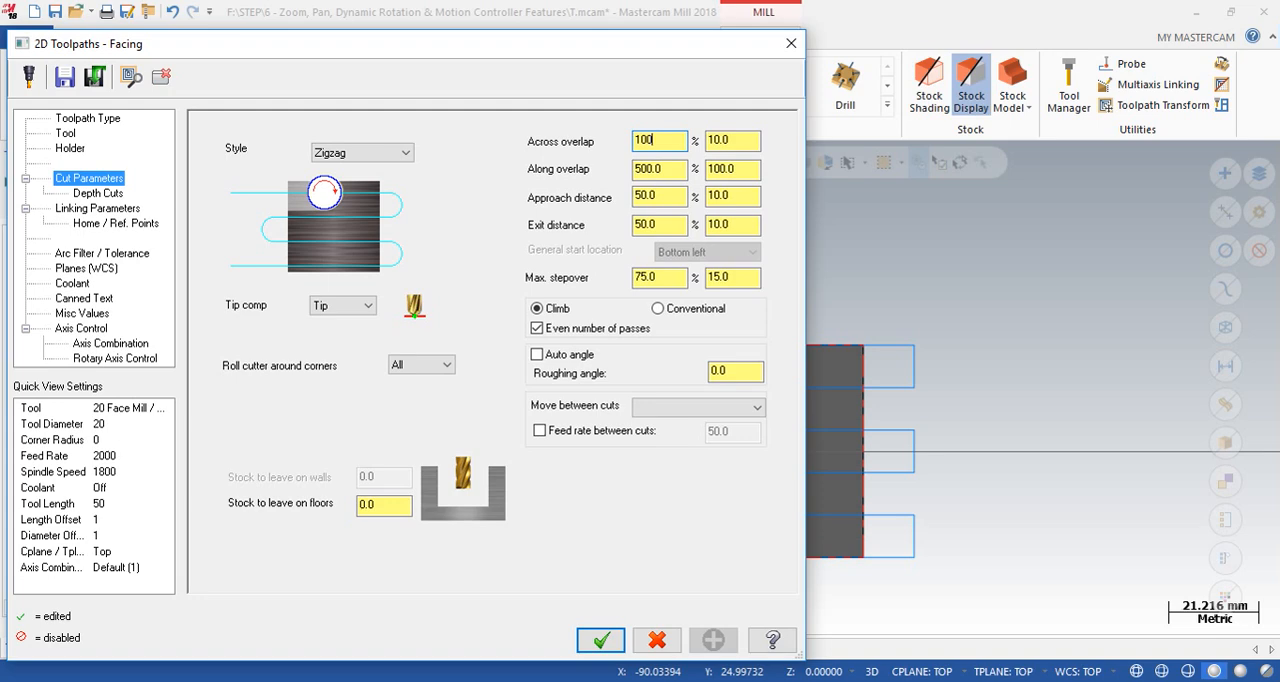
{"action": "left_click", "coordinate": [603, 643]}
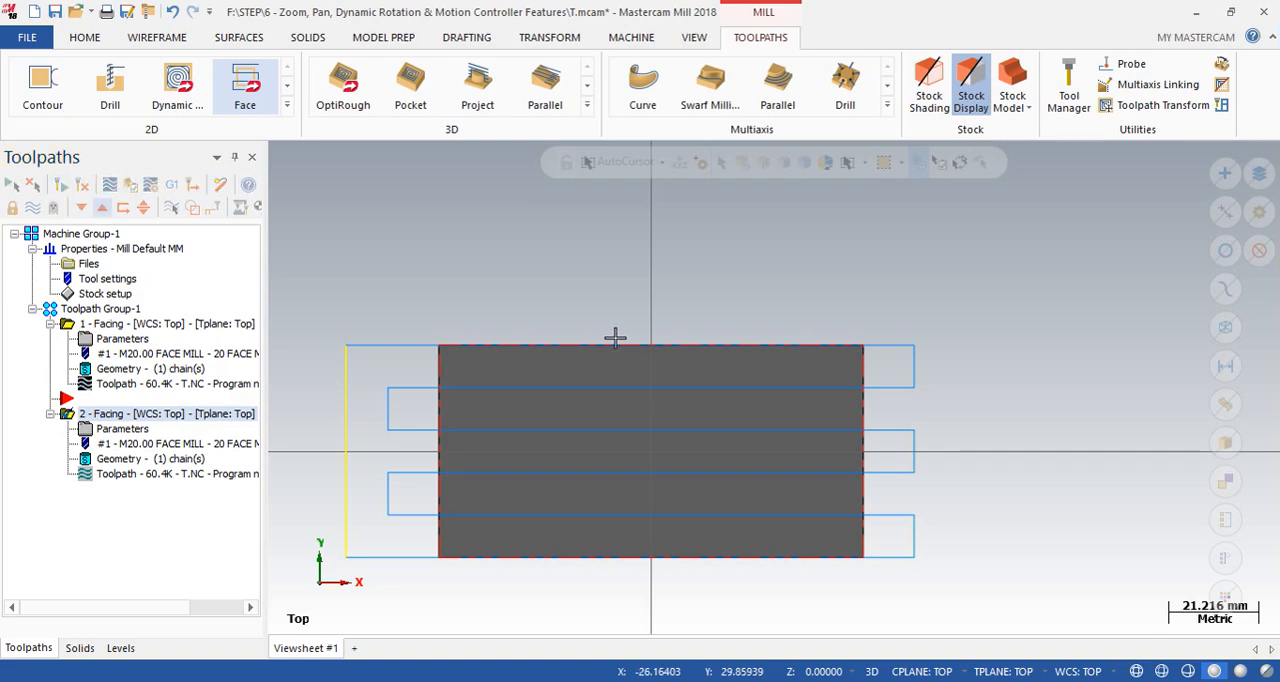
- Switch to the Isometric view, hide the first Facing operation's toolpath and display the second one's
{"action": "middle_click_drag", "start_coordinate": [631, 463], "coordinate": [809, 329]}
{"action": "right_click", "coordinate": [812, 322]}
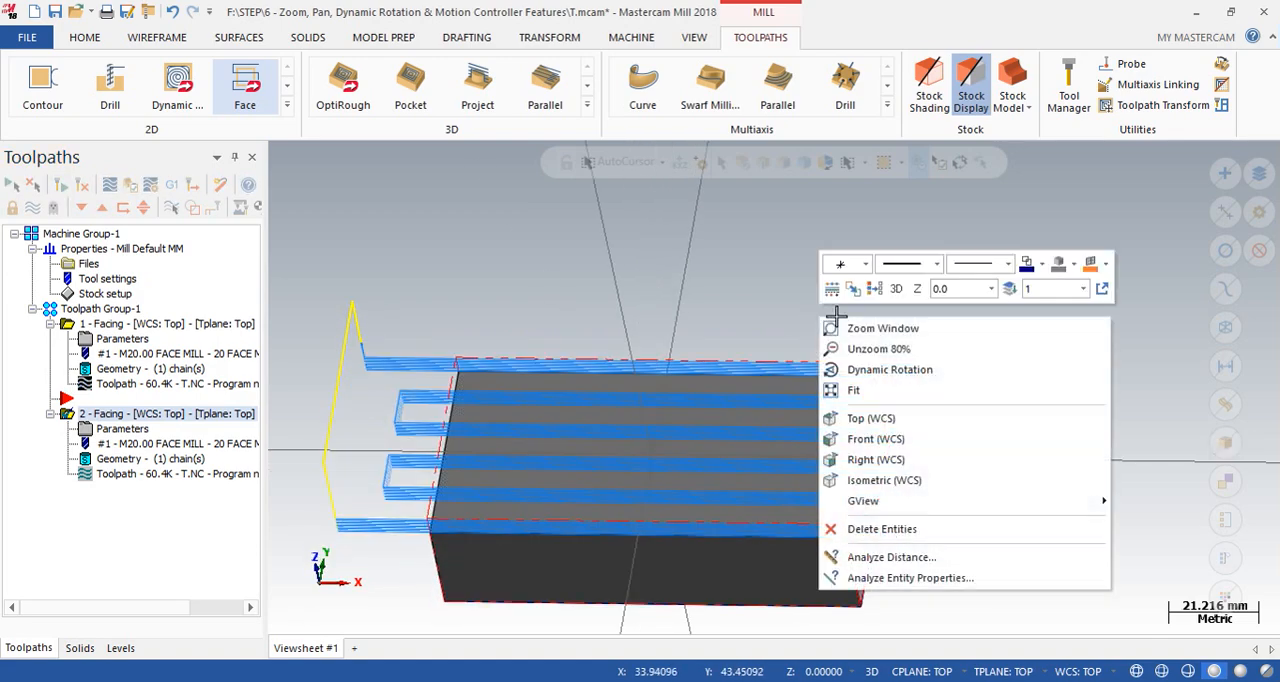
{"action": "left_click", "coordinate": [869, 478]}
{"action": "scroll", "coordinate": [869, 478], "scroll_direction": "down", "scroll_amount": 3}
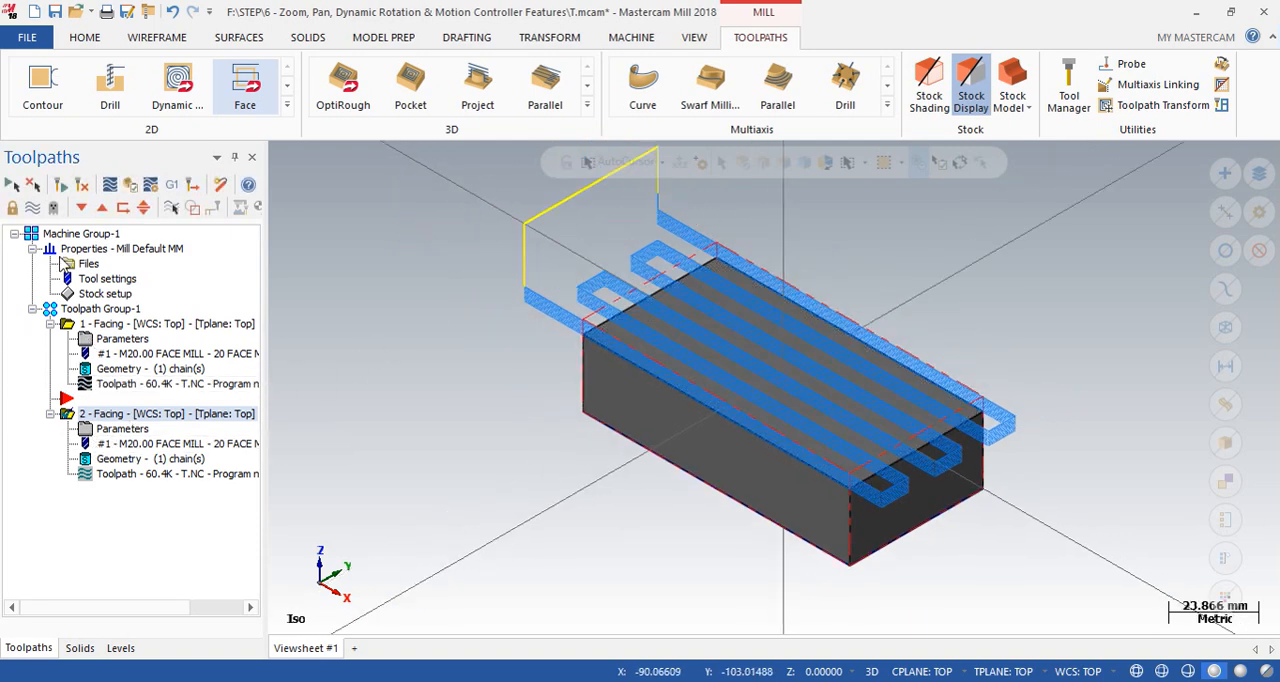
{"action": "left_click", "coordinate": [32, 208]}
{"action": "left_click", "coordinate": [32, 208]}
{"action": "left_click", "coordinate": [32, 208]}
{"action": "left_click", "coordinate": [32, 208]}
{"action": "left_click", "coordinate": [68, 324]}
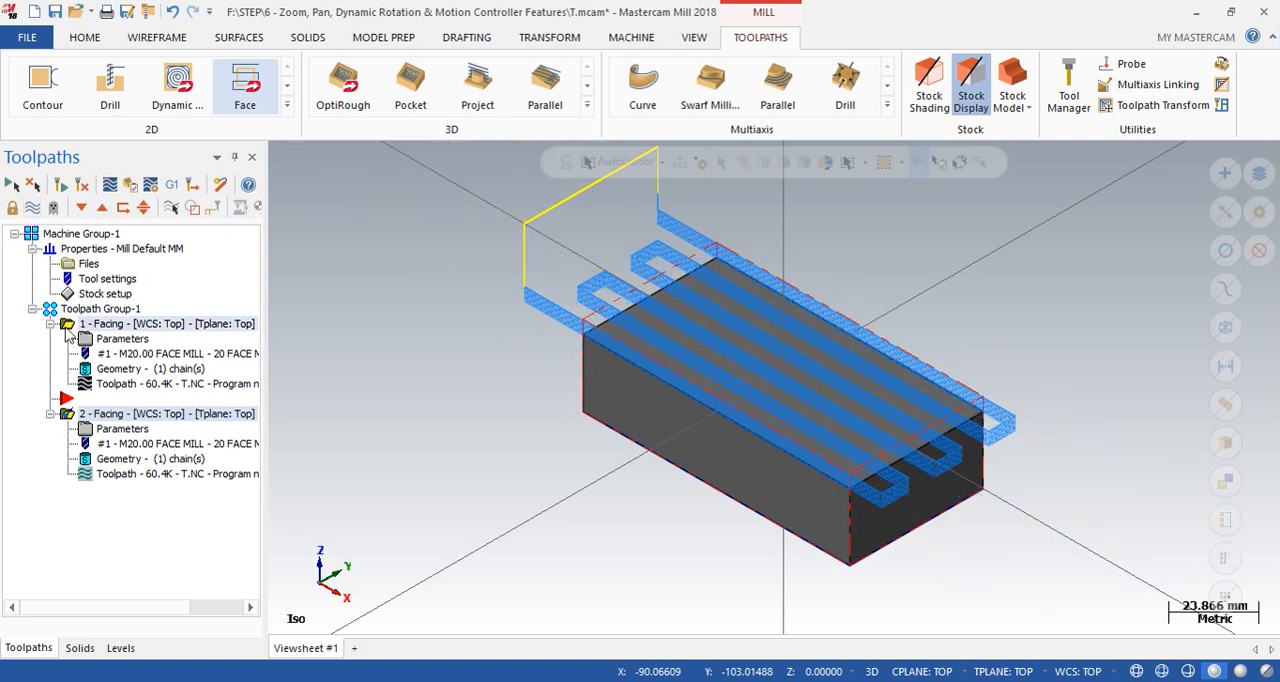
{"action": "left_click", "coordinate": [37, 214]}
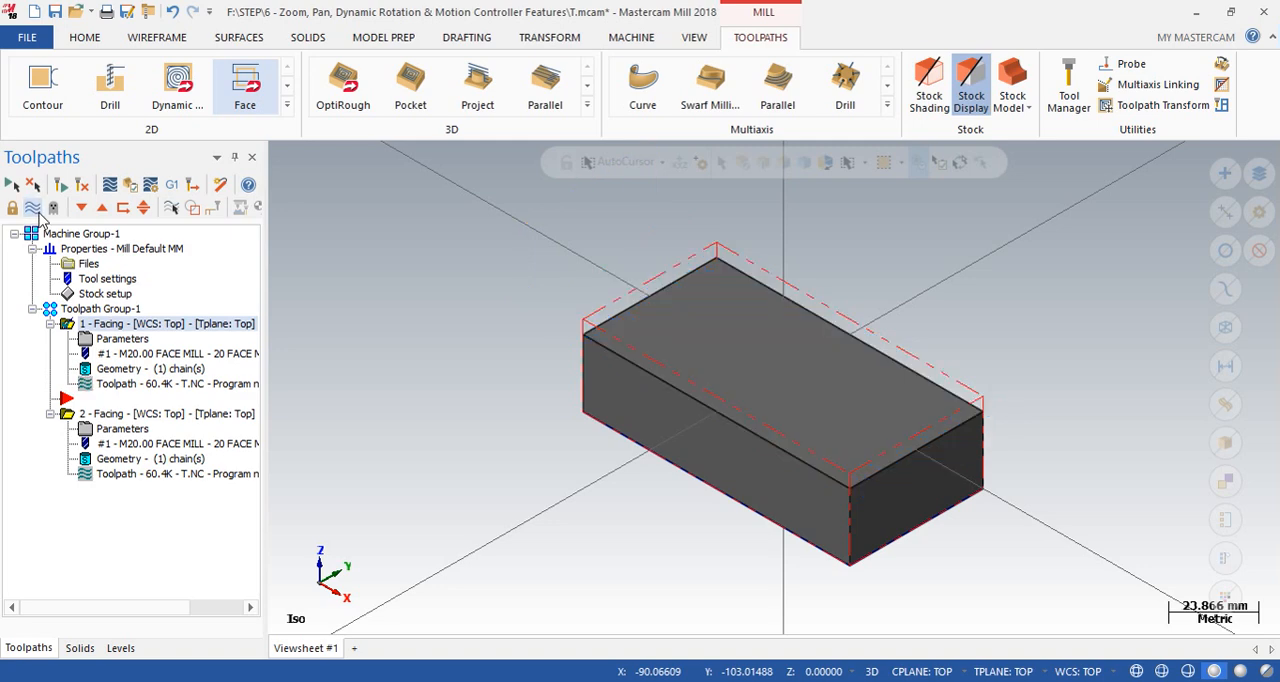
{"action": "left_click", "coordinate": [70, 414]}
{"action": "left_click", "coordinate": [34, 208]}
- Examine how far the second Facing toolpath extends beyond the stock, from rotated views and the Top view
{"action": "scroll", "coordinate": [523, 470], "scroll_direction": "down", "scroll_amount": 3}
{"action": "middle_click_drag", "start_coordinate": [527, 454], "coordinate": [127, 430]}
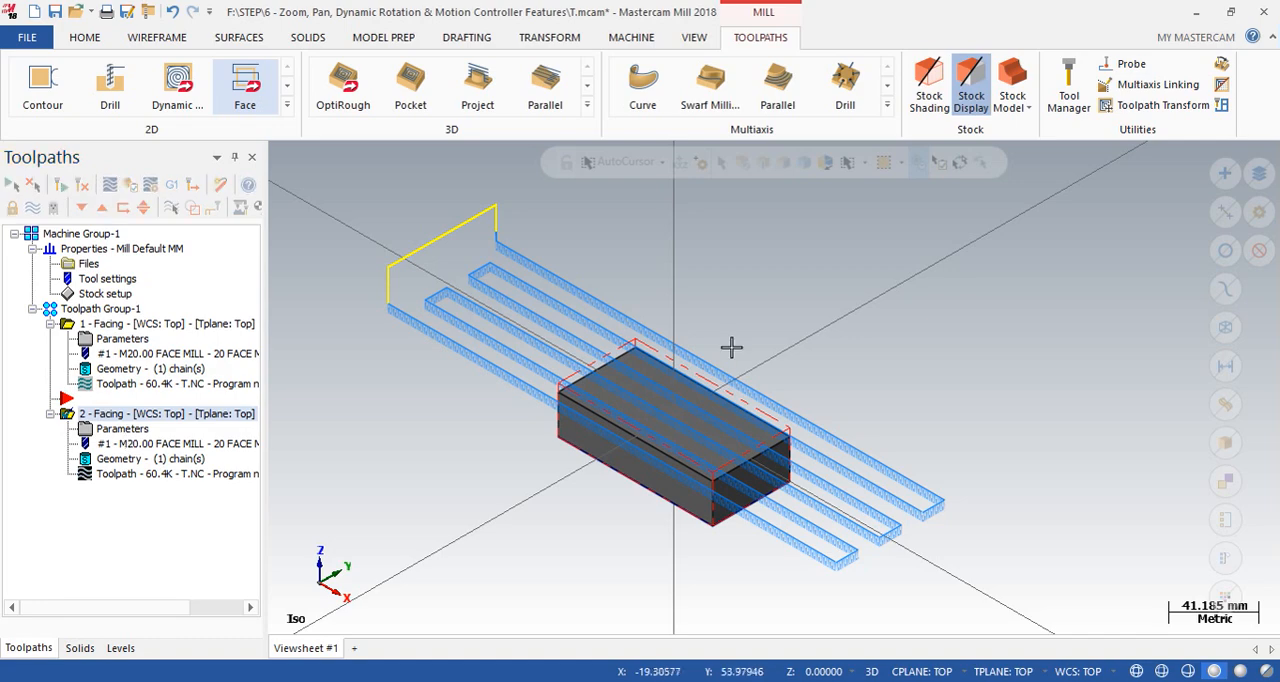
{"action": "middle_click_drag", "start_coordinate": [814, 459], "coordinate": [768, 449]}
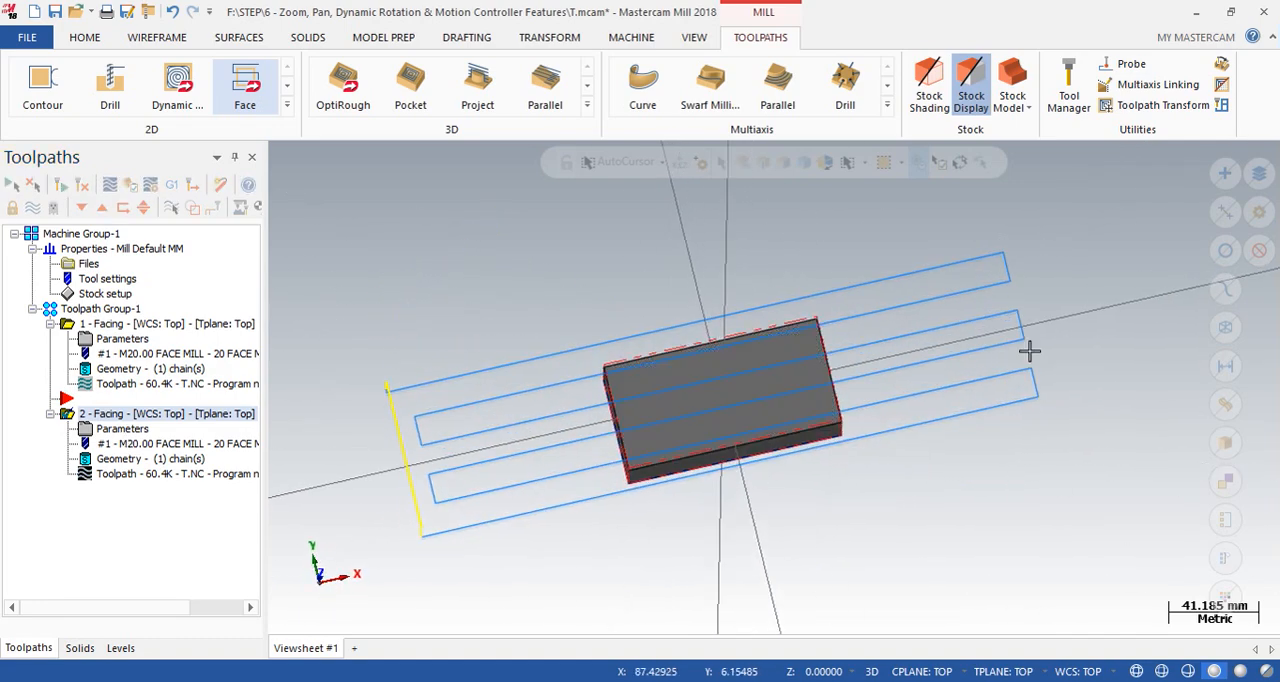
{"action": "right_click", "coordinate": [1088, 300]}
{"action": "left_click", "coordinate": [1050, 404]}
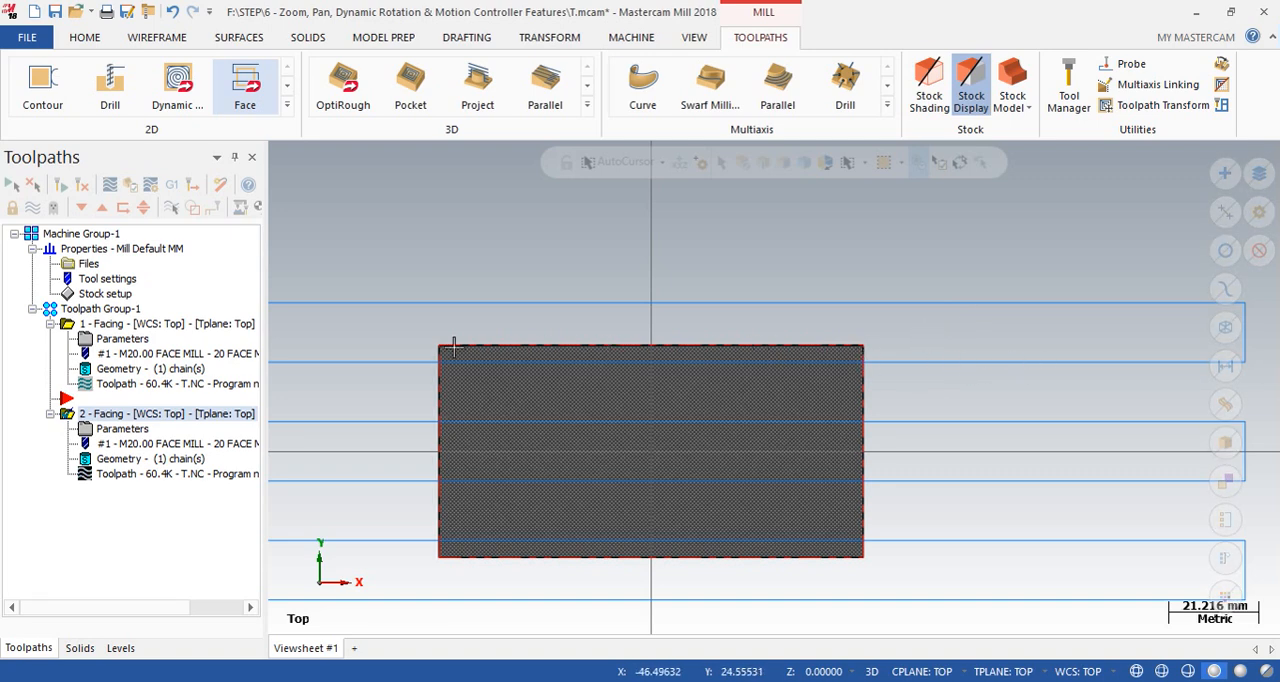
- Reduce the second Facing operation's along overlap to 200% and regenerate its toolpath
{"action": "left_click", "coordinate": [124, 430]}
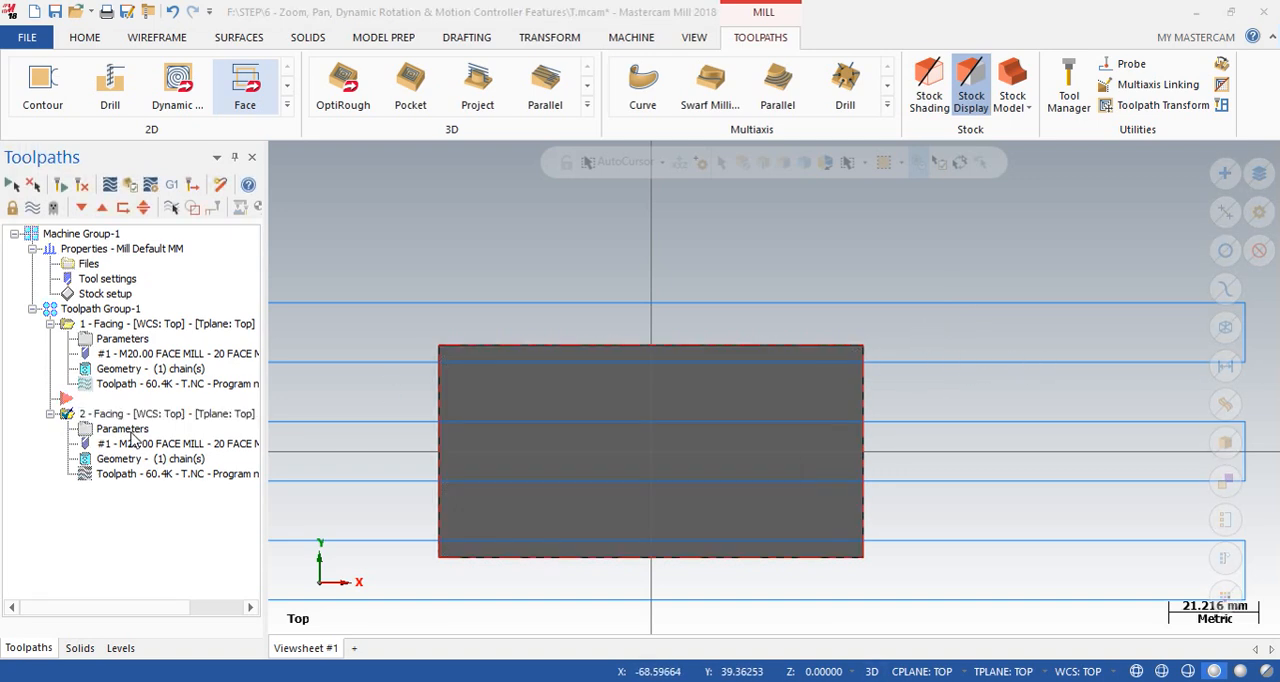
{"action": "double_click", "coordinate": [674, 170]}
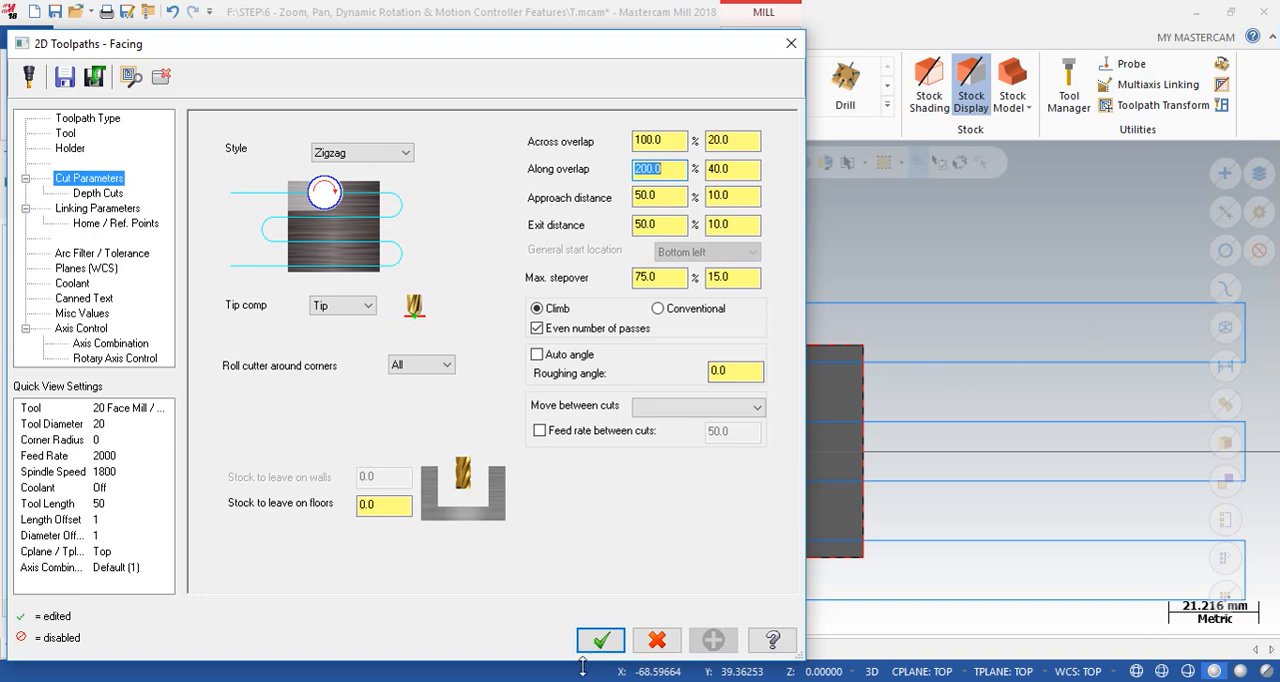
{"action": "left_click", "coordinate": [600, 641]}
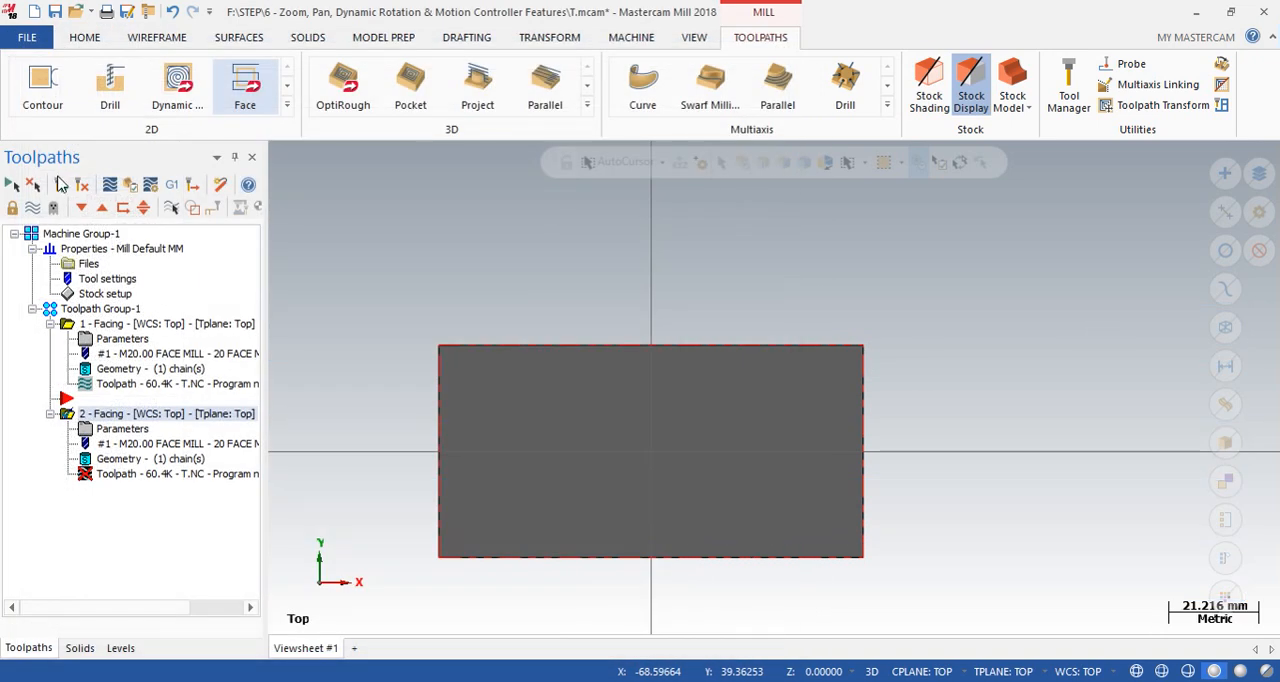
{"action": "left_click", "coordinate": [68, 185]}
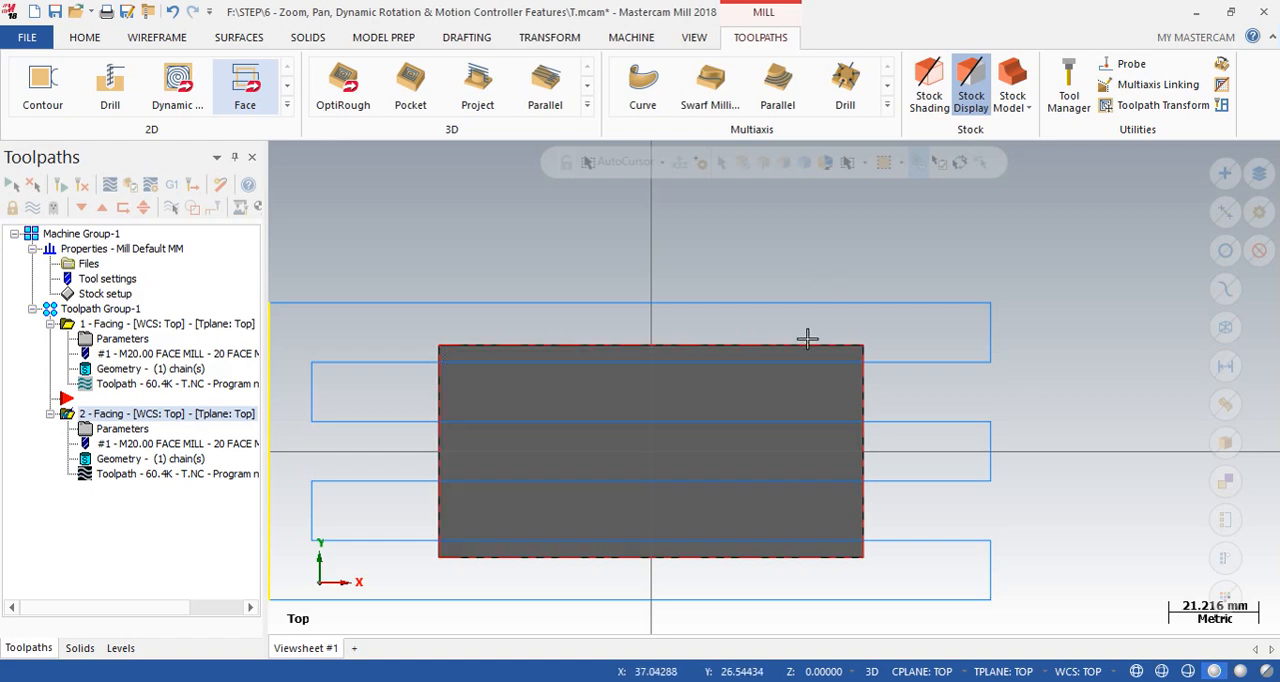
- Set the second Facing operation's across overlap to 50% and regenerate its toolpath
{"action": "left_click", "coordinate": [122, 428]}
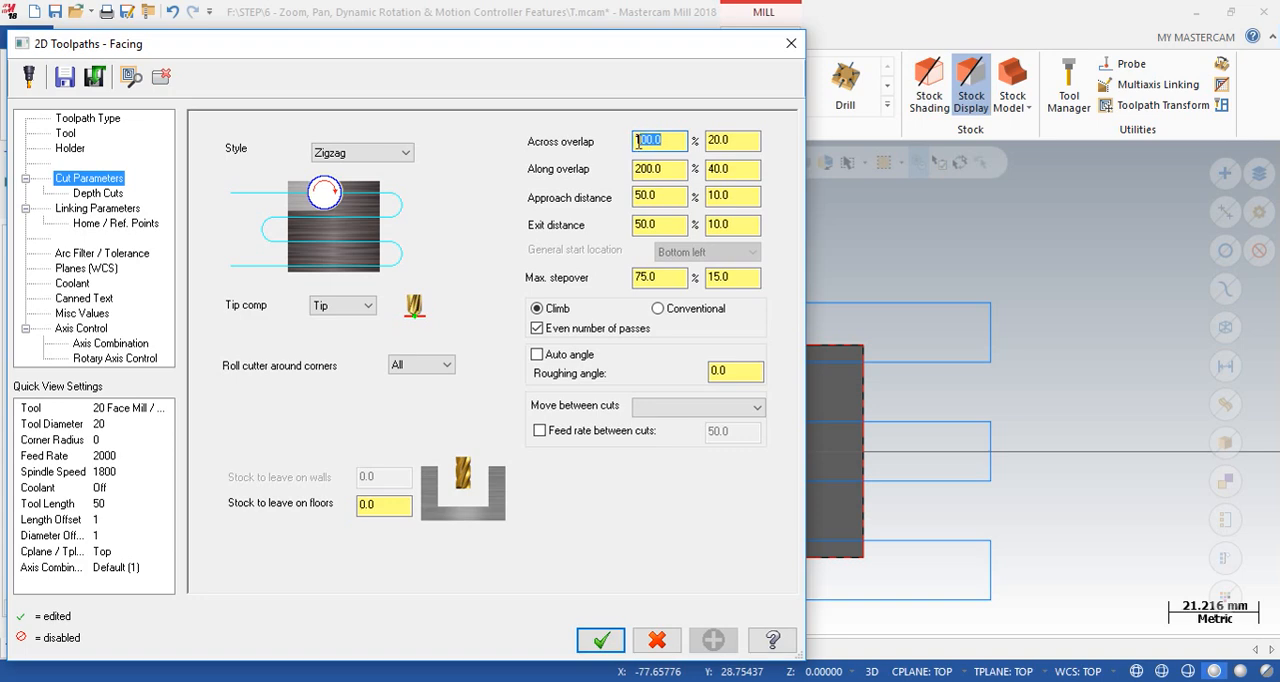
{"action": "left_click", "coordinate": [791, 43]}
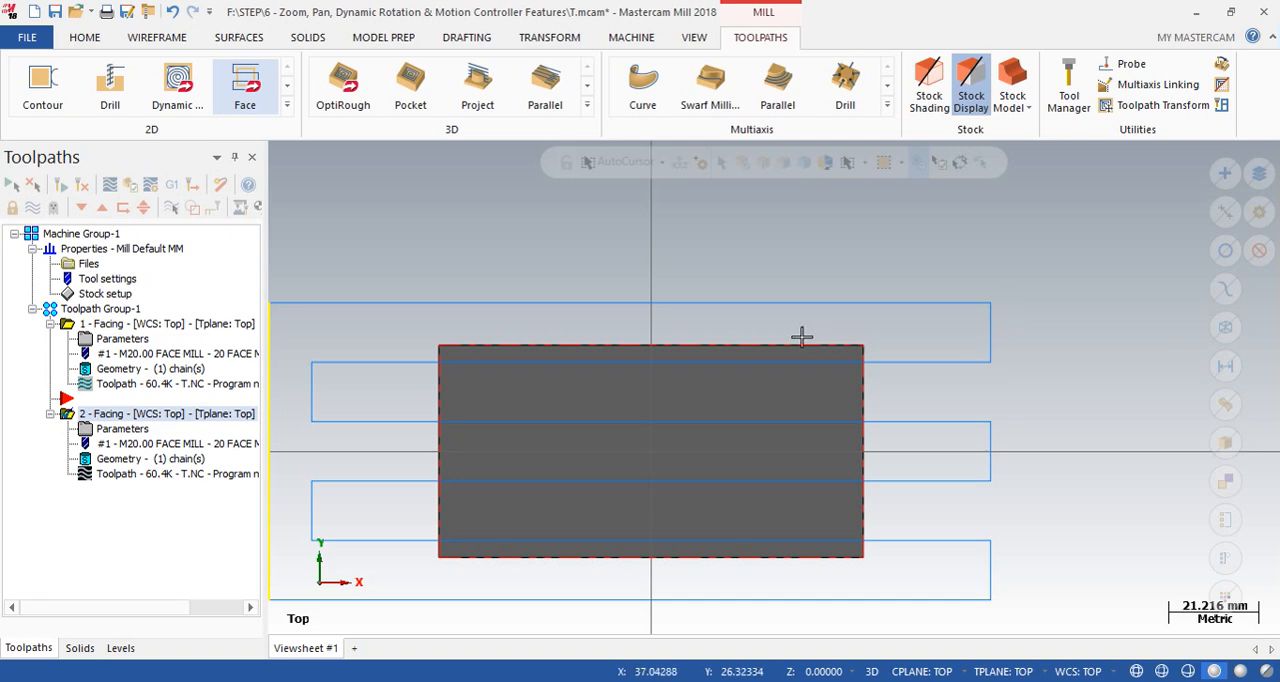
{"action": "left_click", "coordinate": [121, 430]}
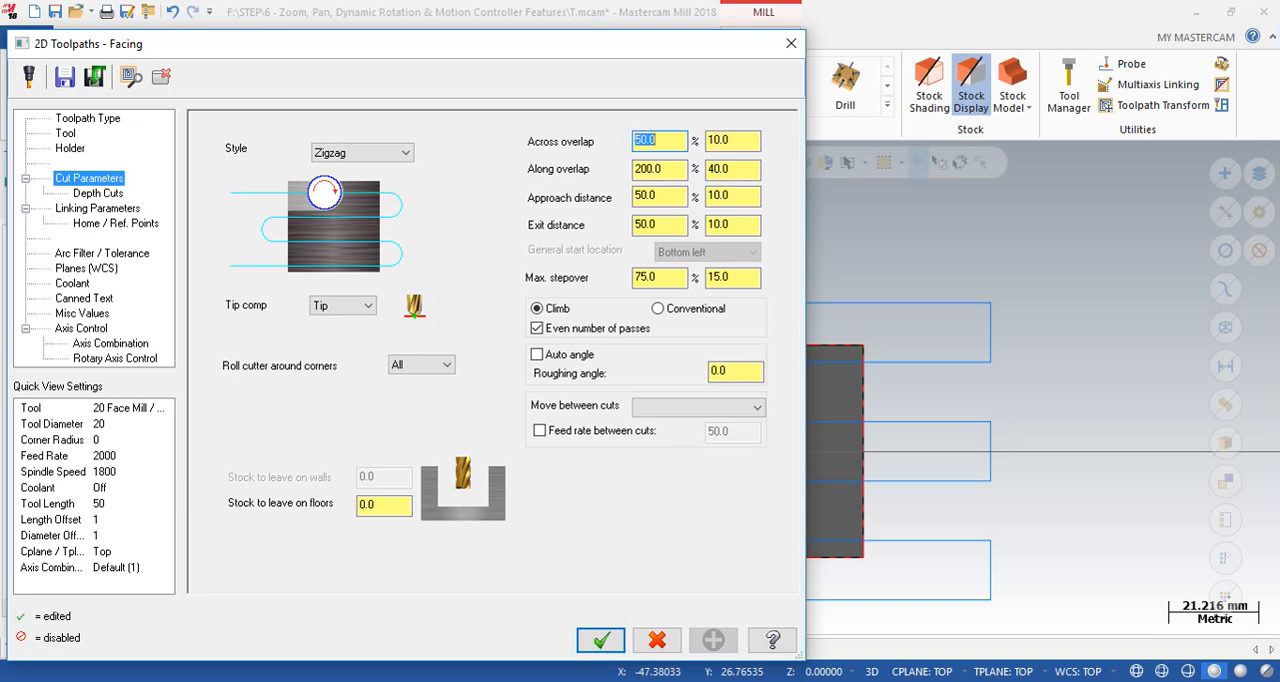
{"action": "left_click", "coordinate": [600, 640]}
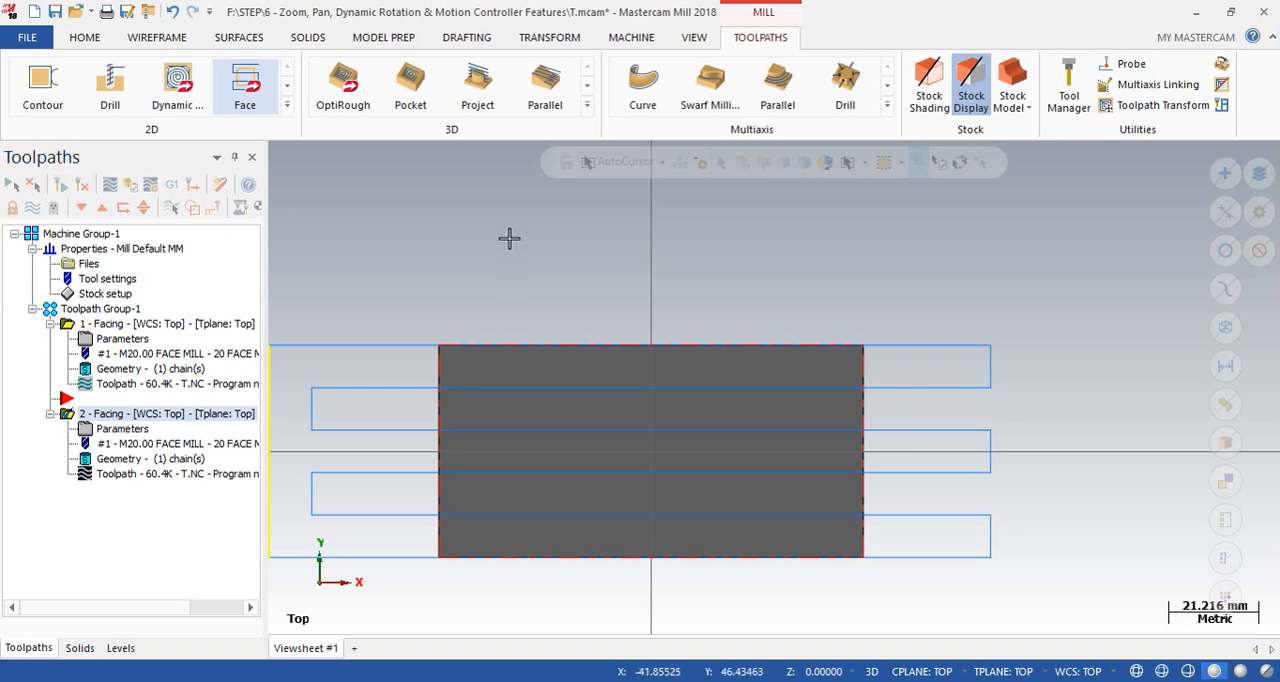
- Backplot the second Facing operation, stepping forward through its first moves and playing the toolpath with the cutter over the stock edge
{"action": "left_click", "coordinate": [109, 188]}
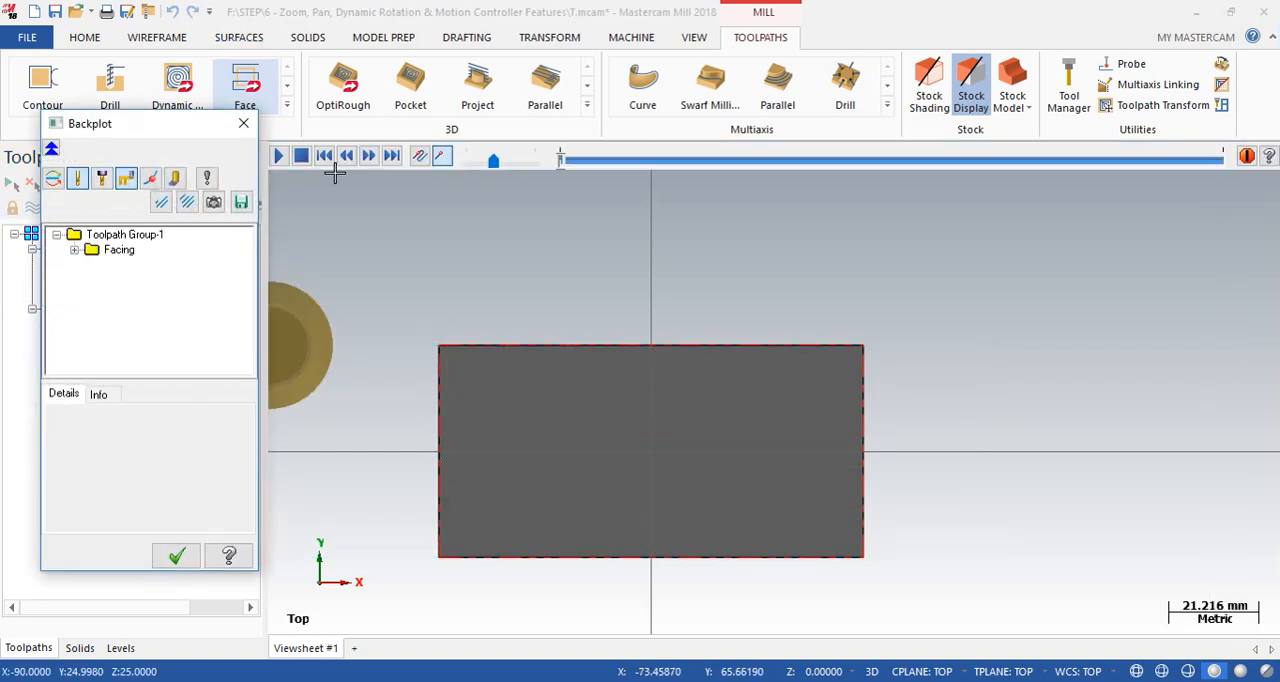
{"action": "left_click", "coordinate": [376, 163]}
{"action": "left_click", "coordinate": [376, 163]}
{"action": "left_click", "coordinate": [376, 163]}
{"action": "left_click", "coordinate": [376, 163]}
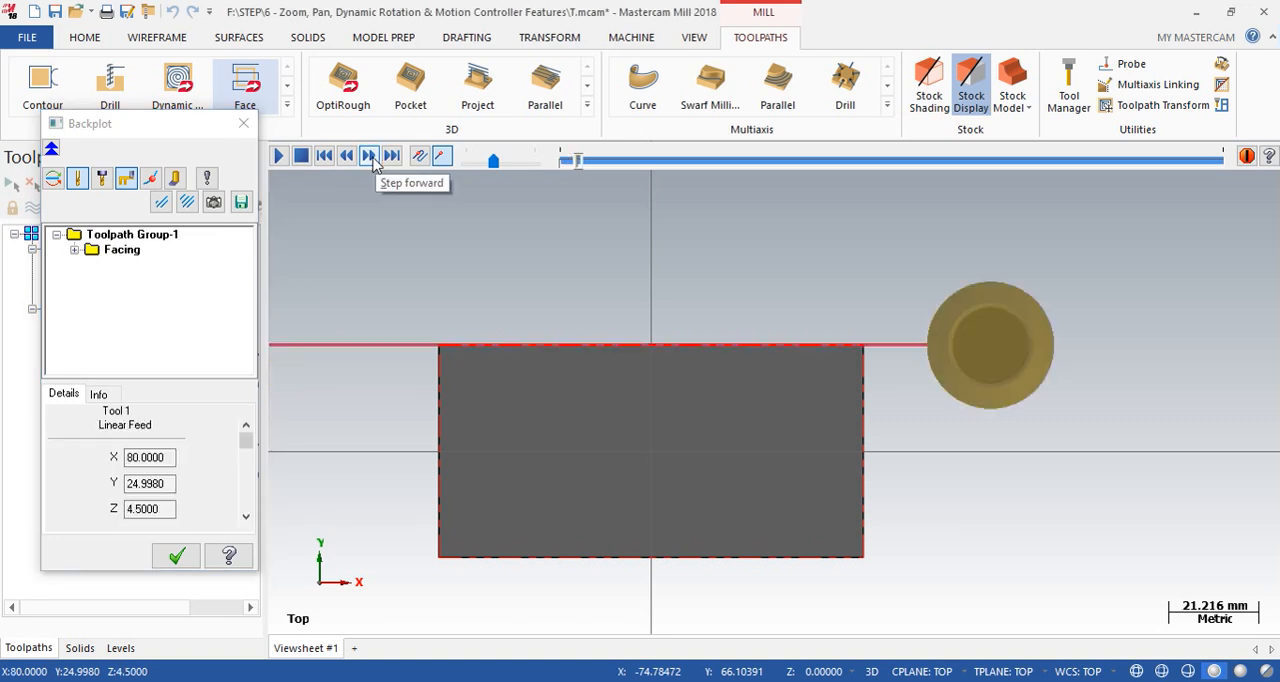
{"action": "left_click", "coordinate": [281, 158]}
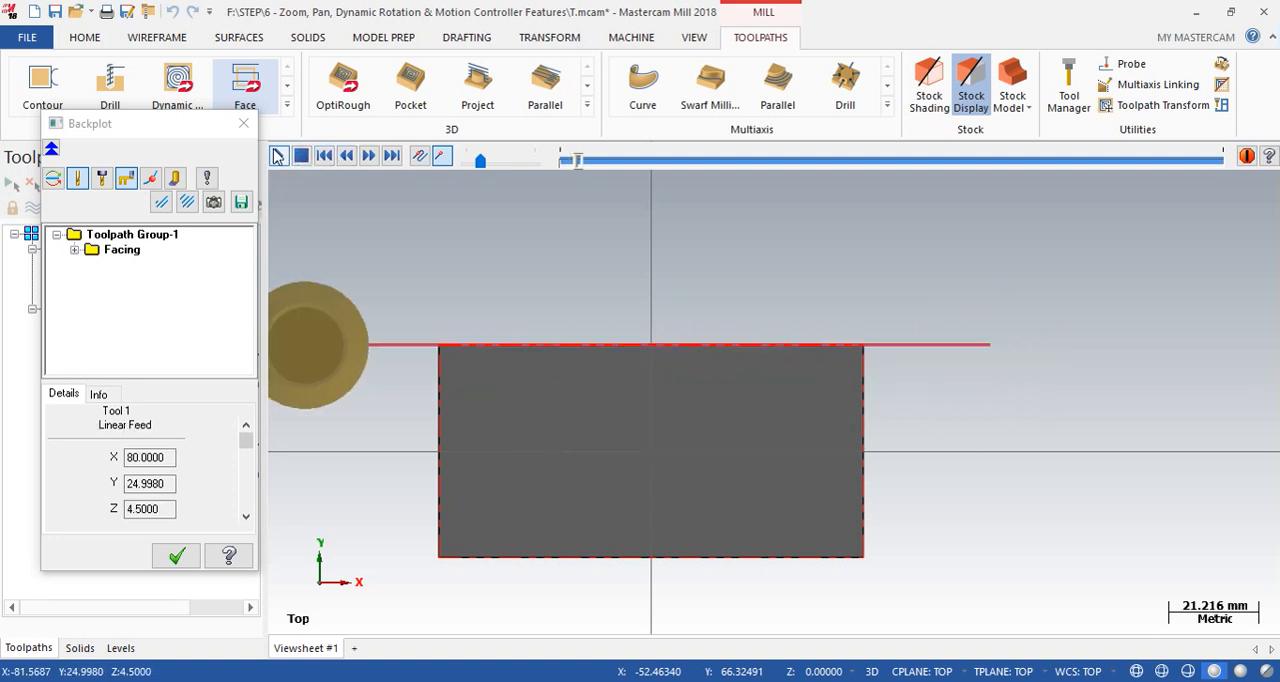
{"action": "left_click", "coordinate": [279, 157]}
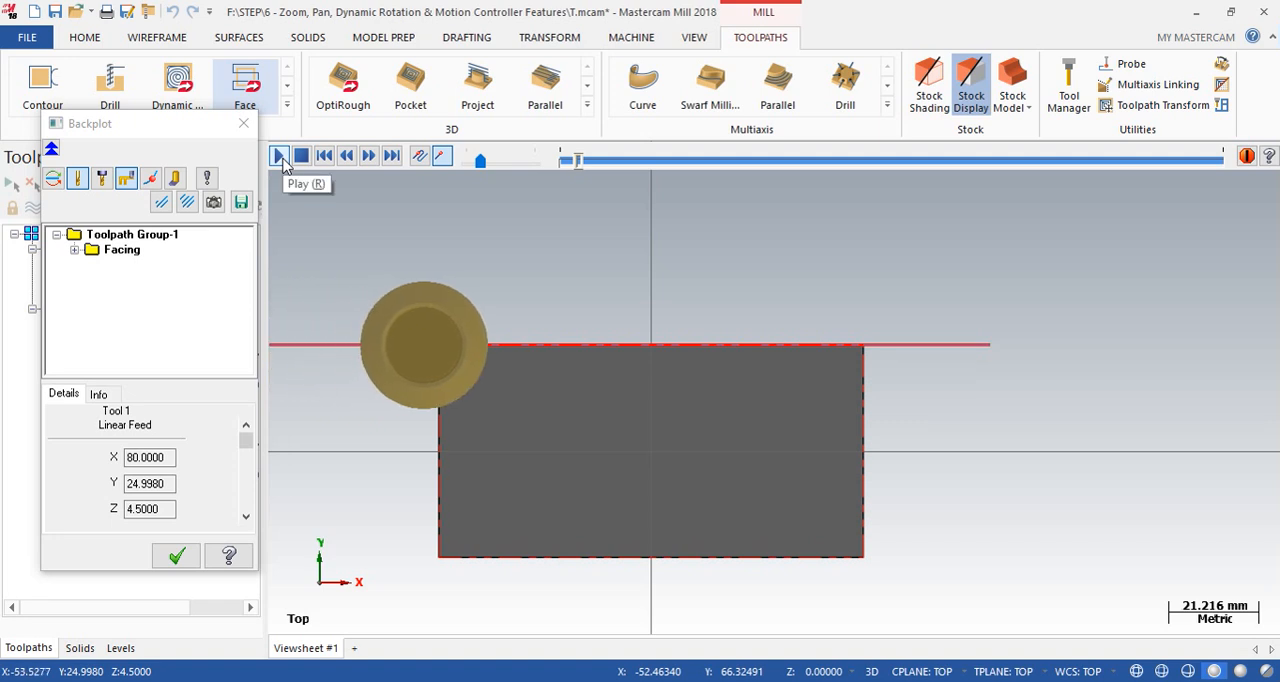
{"action": "left_click", "coordinate": [283, 165]}
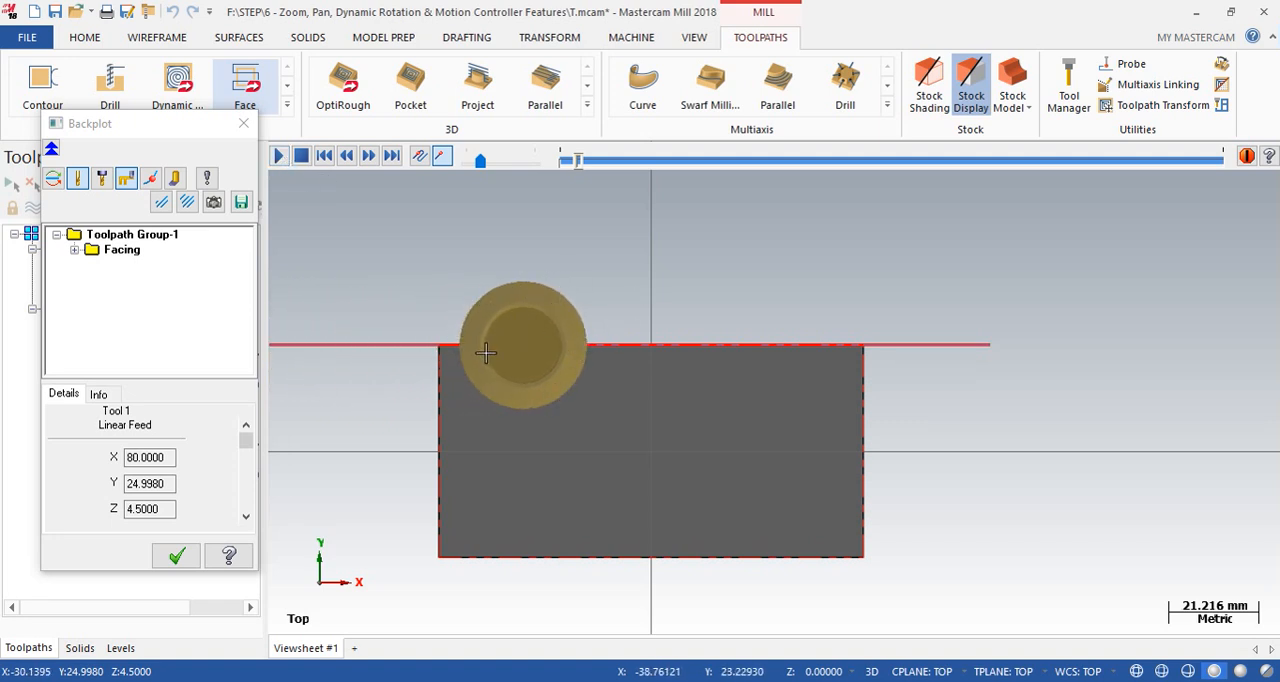
- Examine the cutter's overlap at the stock edge from a rotated view and return to the Top view
{"action": "scroll", "coordinate": [485, 352], "scroll_direction": "up", "scroll_amount": 1}
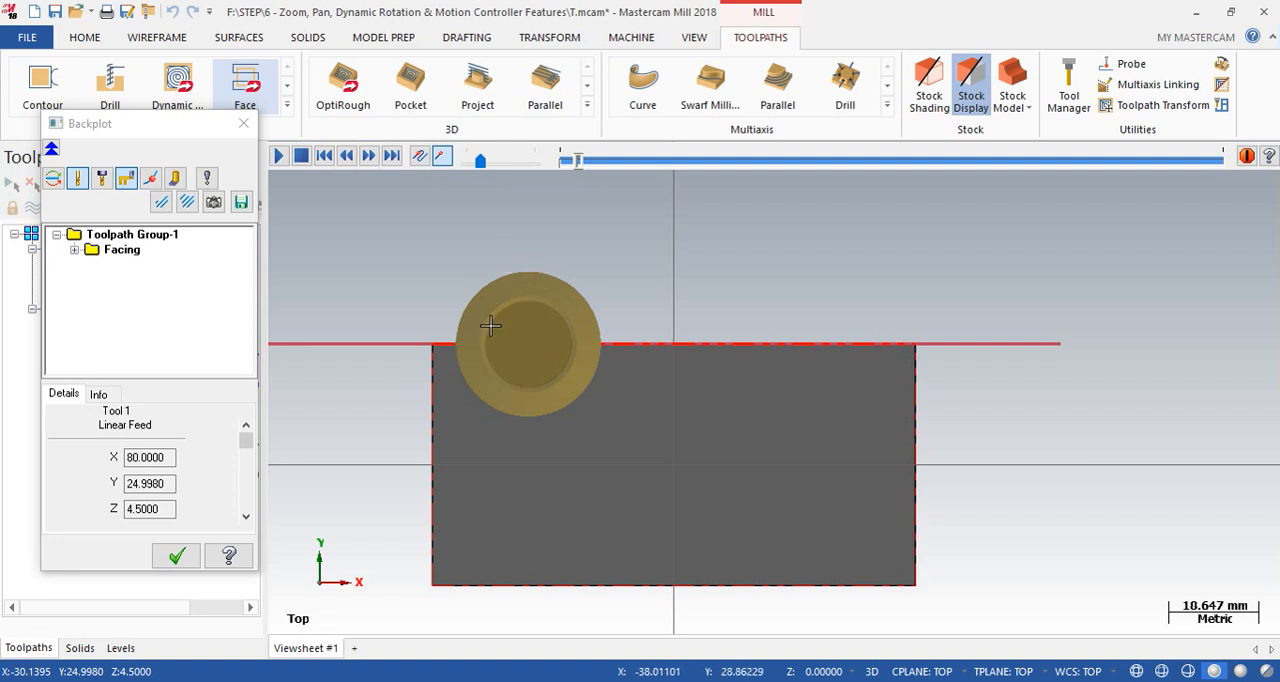
{"action": "middle_click_drag", "start_coordinate": [466, 273], "coordinate": [566, 208]}
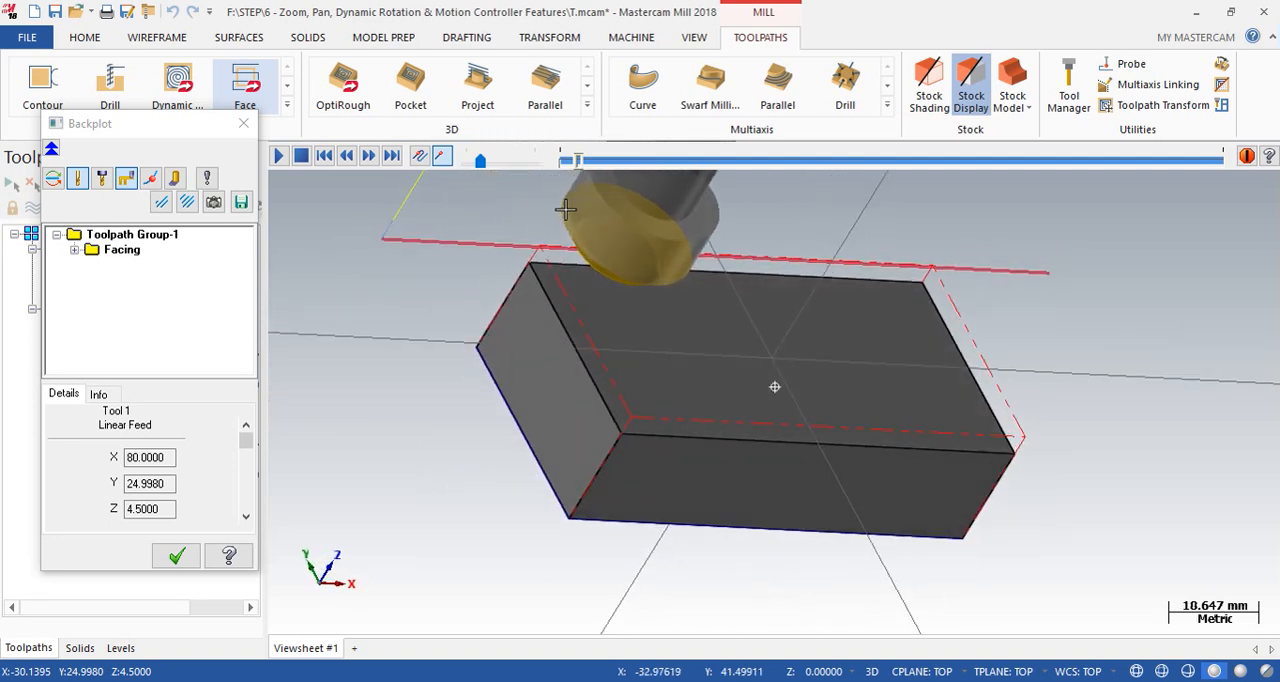
{"action": "right_click", "coordinate": [1123, 344]}
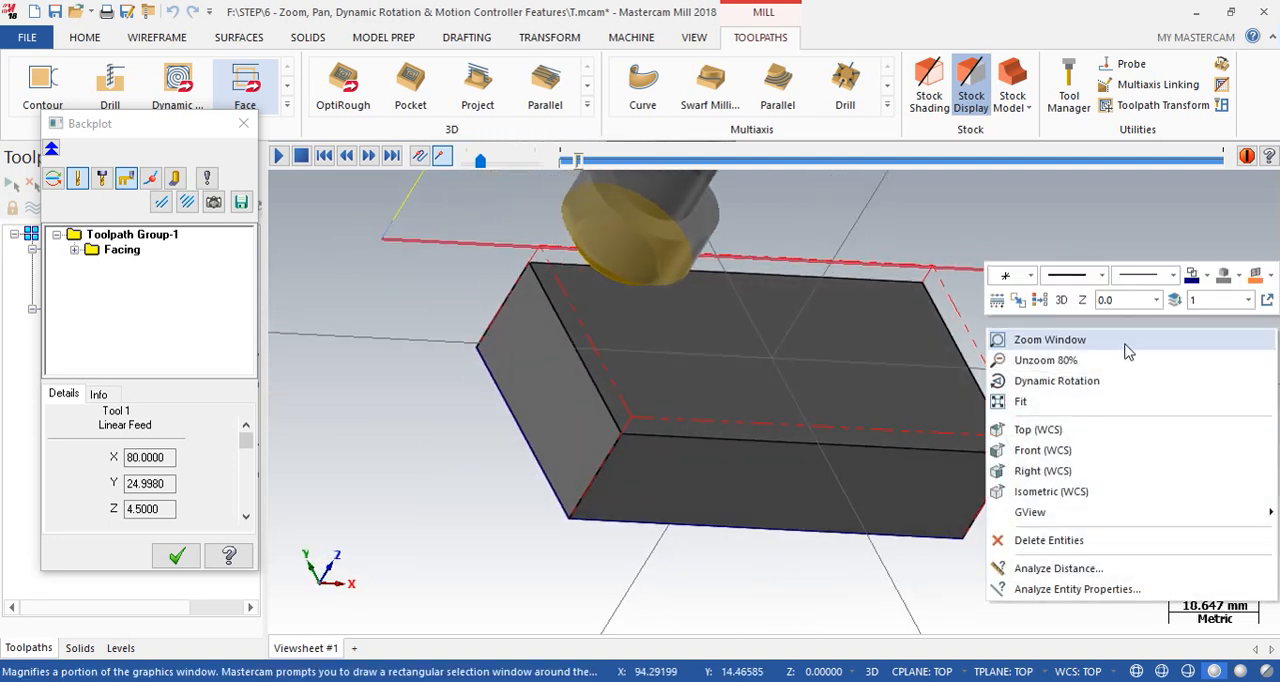
{"action": "left_click", "coordinate": [1050, 426]}
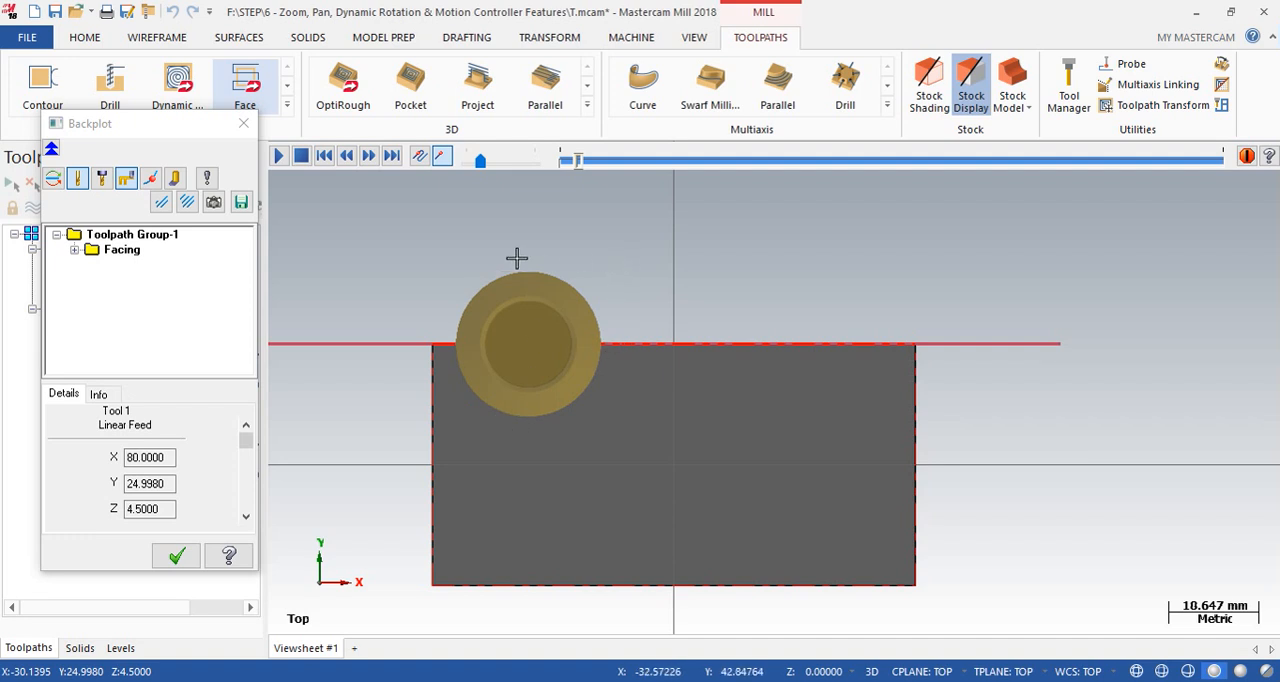
{"action": "left_click", "coordinate": [245, 85]}
{"action": "left_click", "coordinate": [733, 103]}
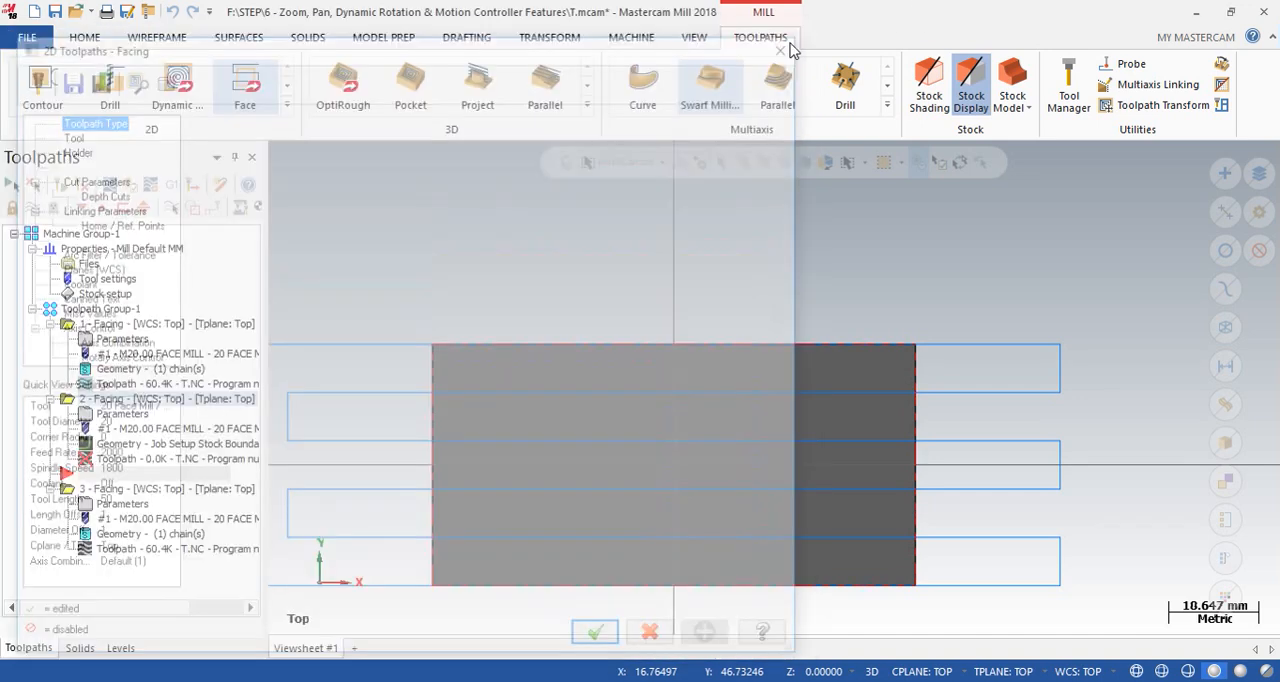
{"action": "left_click", "coordinate": [791, 43]}
{"action": "left_click", "coordinate": [728, 393]}
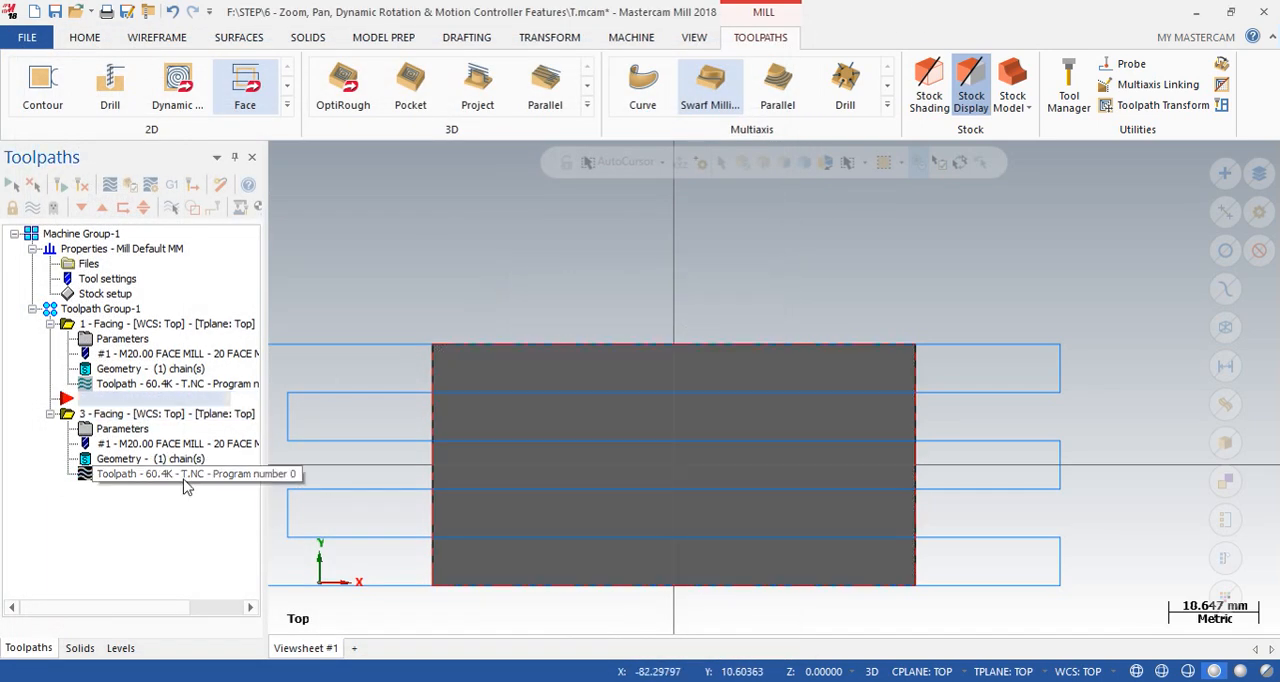
- Compare the remaining Facing operation's overlap and approach distance parameters with its full toolpath around the stock
{"action": "left_click", "coordinate": [120, 429]}
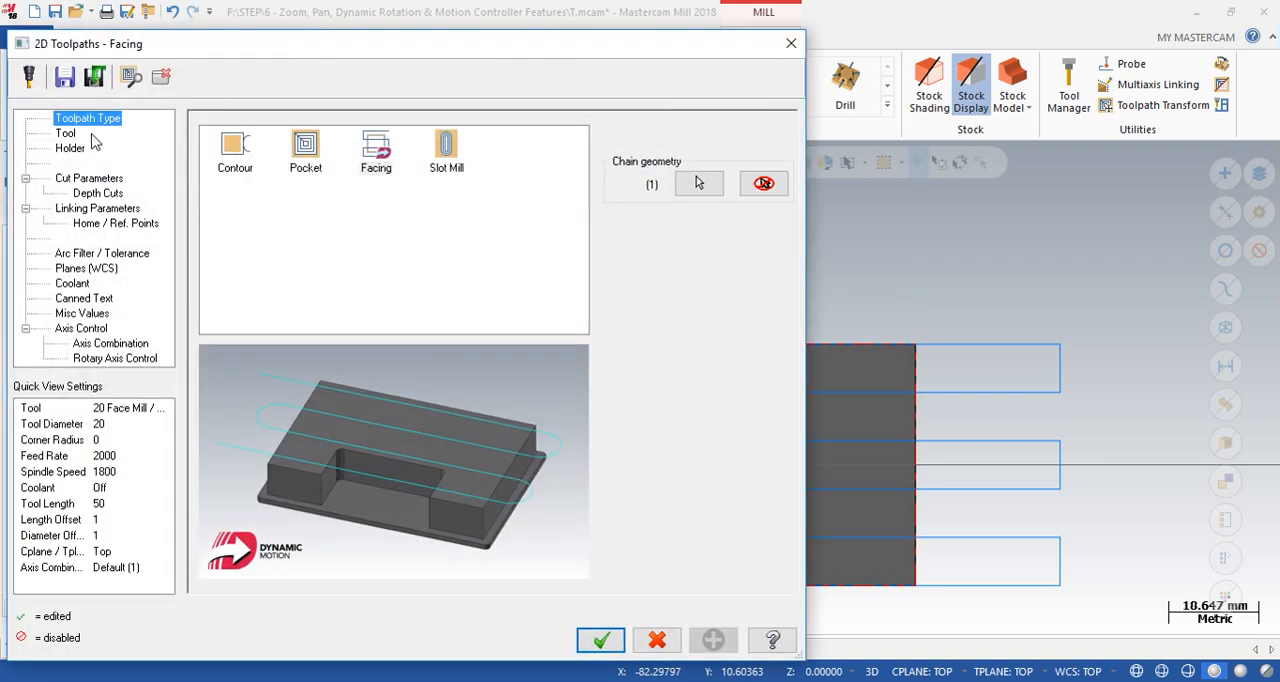
{"action": "left_click", "coordinate": [88, 179]}
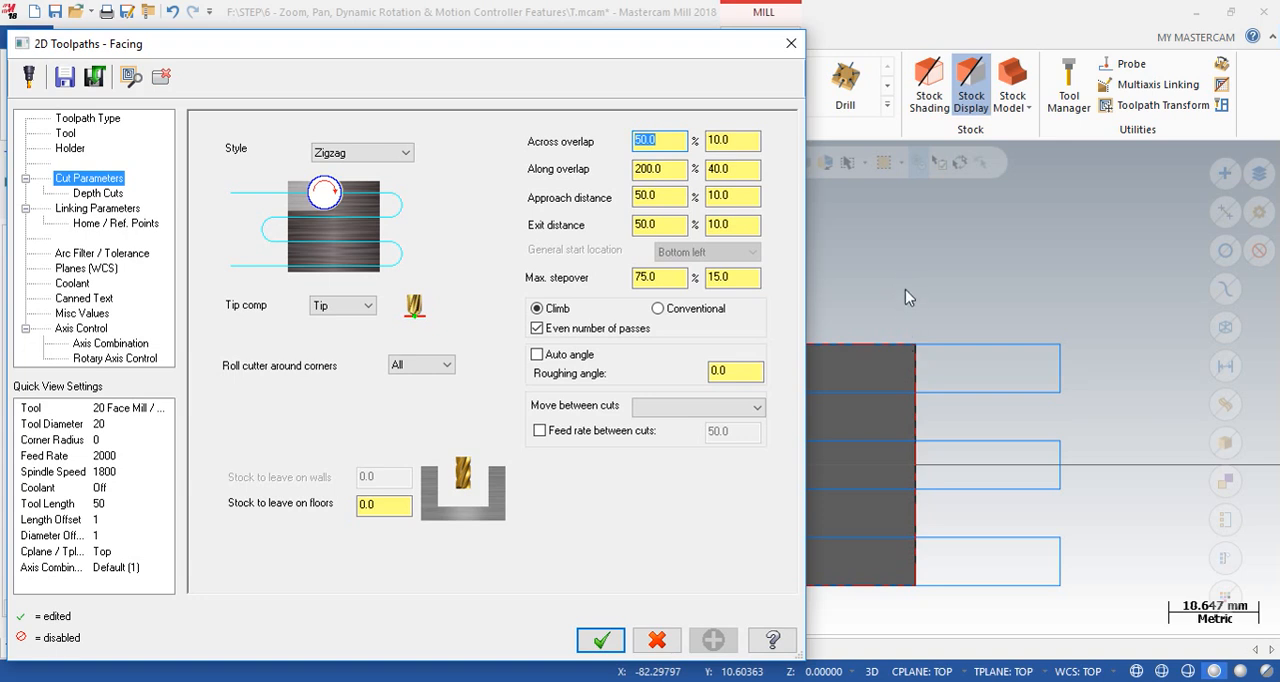
{"action": "left_click", "coordinate": [666, 173]}
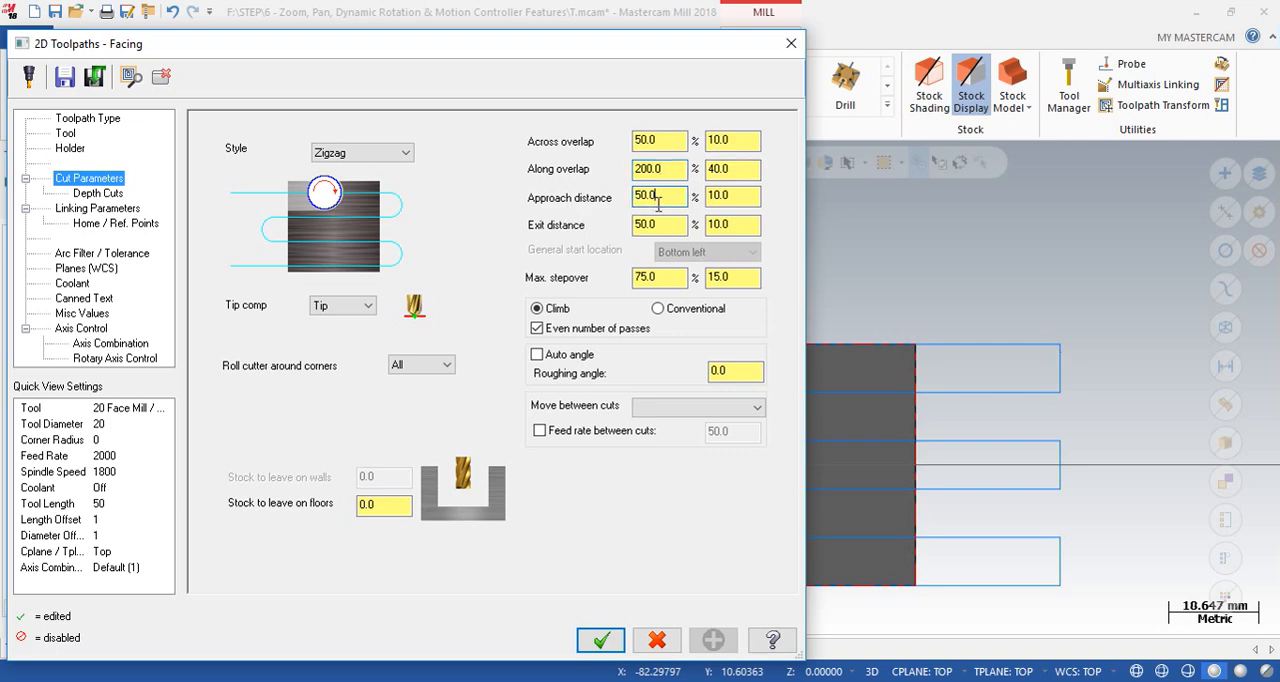
{"action": "left_click_drag", "start_coordinate": [591, 45], "coordinate": [1279, 53]}
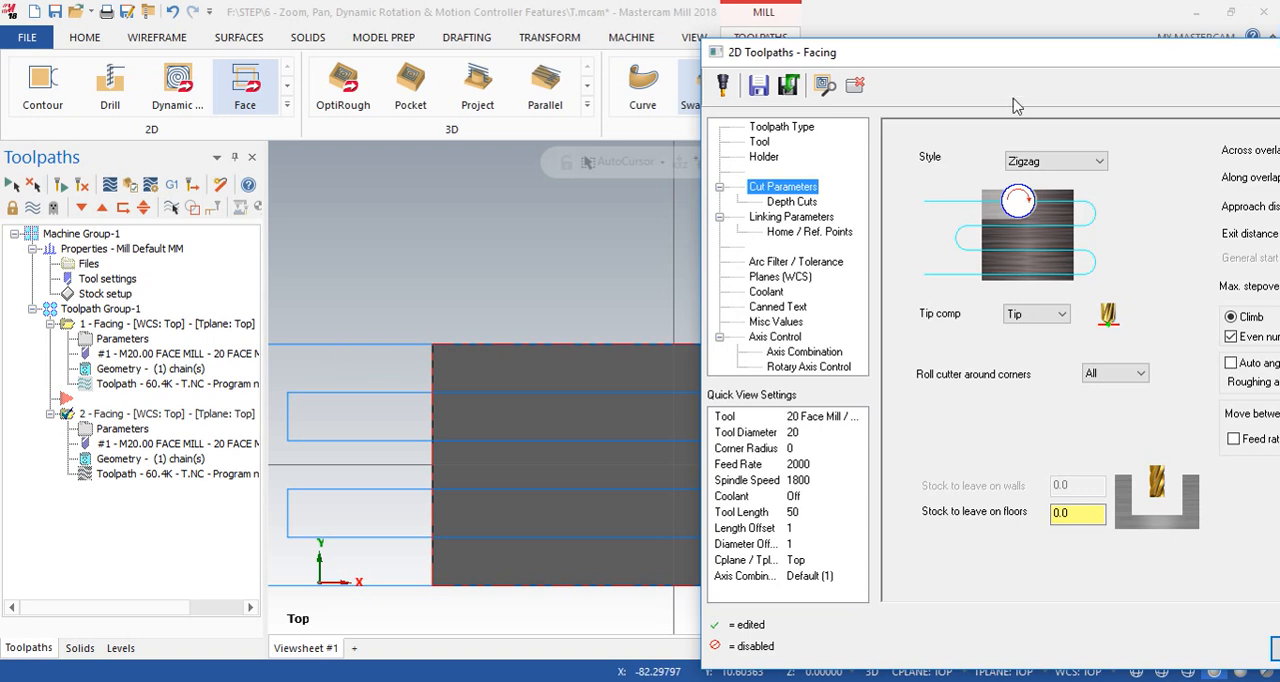
{"action": "left_click_drag", "start_coordinate": [1136, 57], "coordinate": [750, 51]}
{"action": "left_click", "coordinate": [1103, 45]}
{"action": "scroll", "coordinate": [660, 298], "scroll_direction": "down", "scroll_amount": 3}
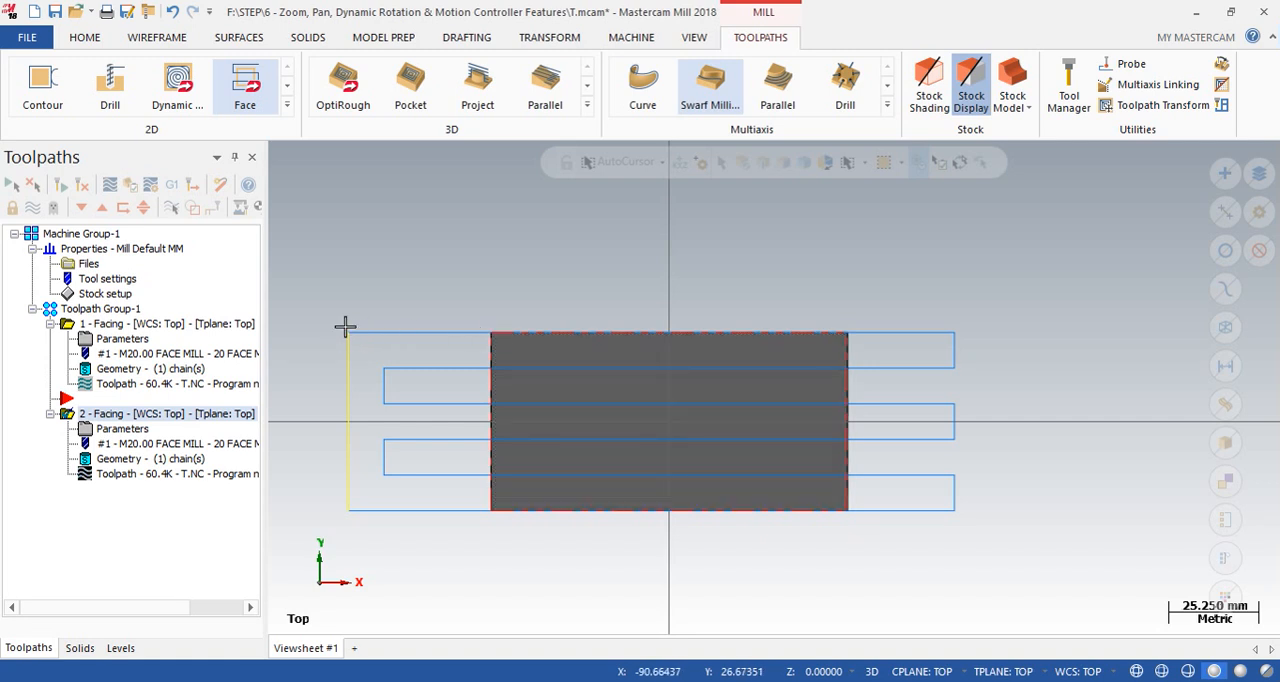
- Set the second Facing operation's approach distance to 100% and regenerate its toolpath
{"action": "double_click", "coordinate": [122, 428]}
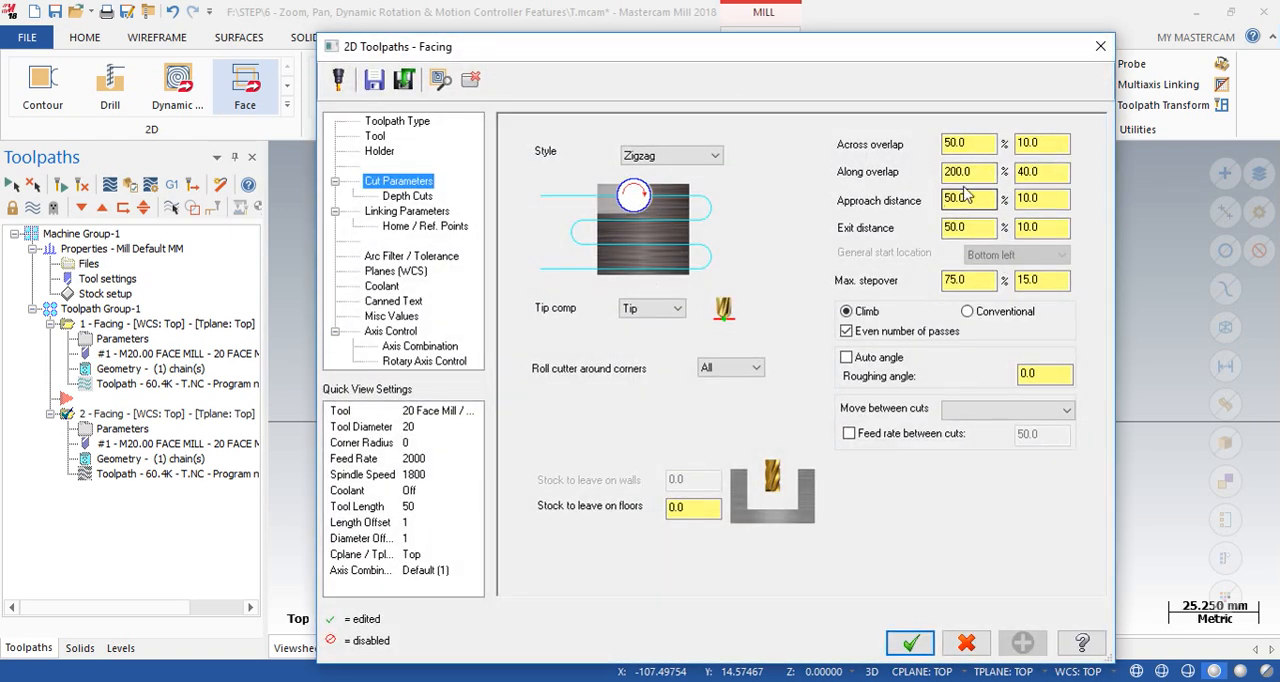
{"action": "double_click", "coordinate": [978, 199]}
{"action": "left_click_drag", "start_coordinate": [984, 228], "coordinate": [955, 228]}
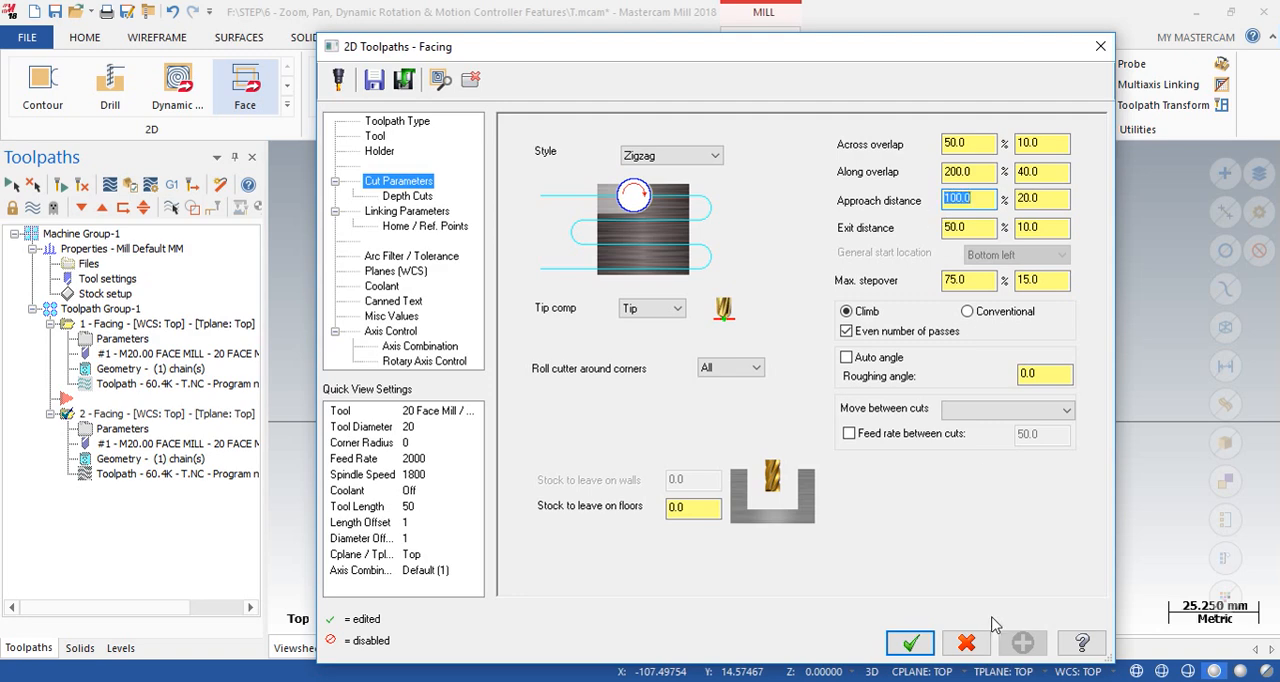
{"action": "left_click", "coordinate": [918, 648]}
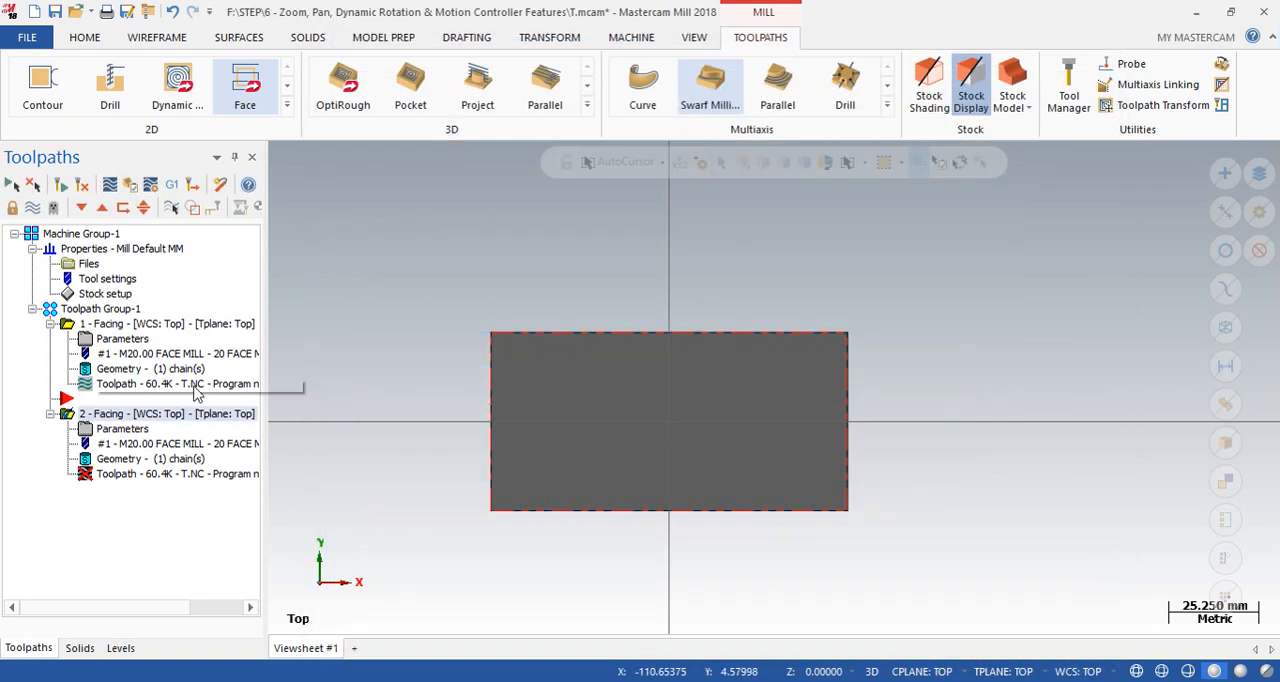
{"action": "left_click", "coordinate": [61, 184]}
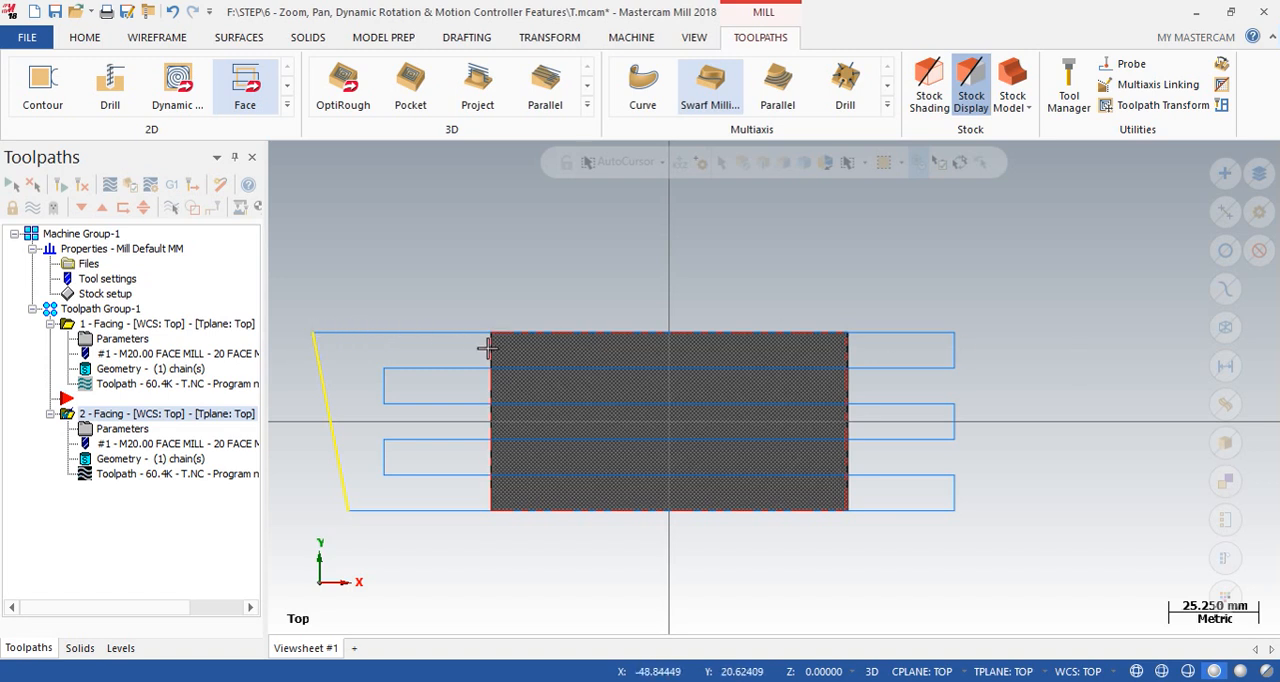
- Set the second Facing operation's exit distance to 100% and regenerate its toolpath
{"action": "left_click", "coordinate": [122, 428]}
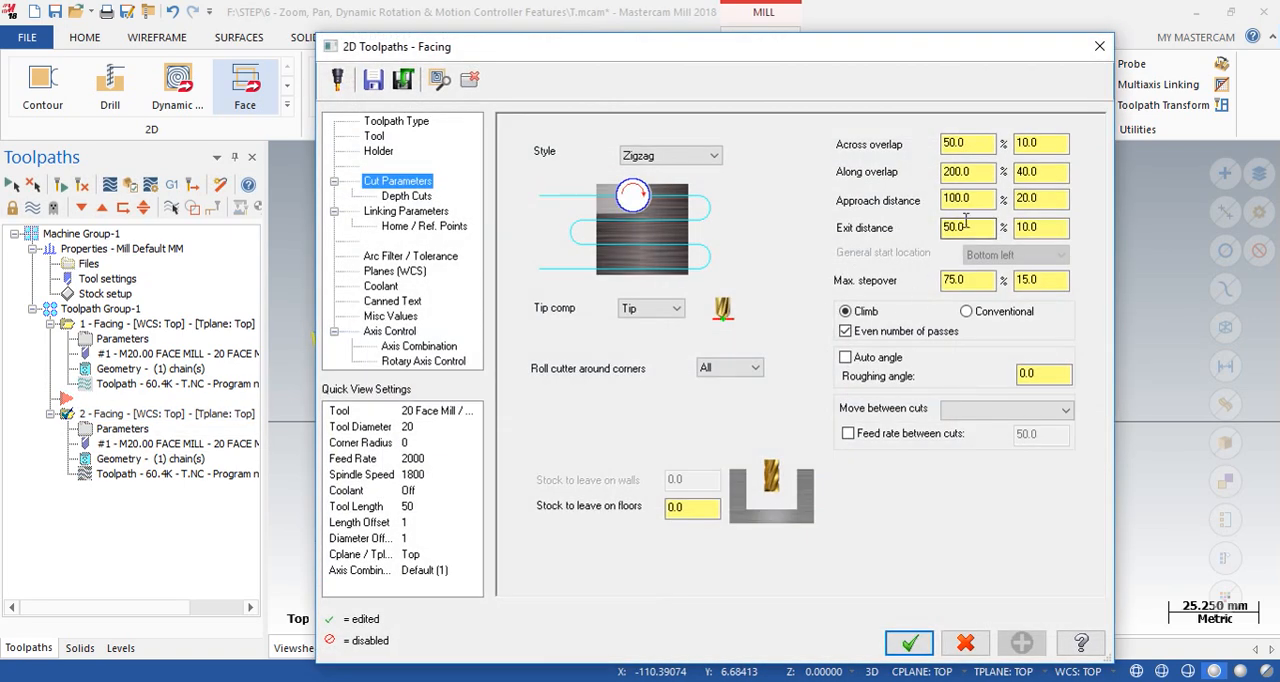
{"action": "double_click", "coordinate": [955, 228]}
{"action": "left_click", "coordinate": [906, 644]}
{"action": "left_click", "coordinate": [58, 186]}
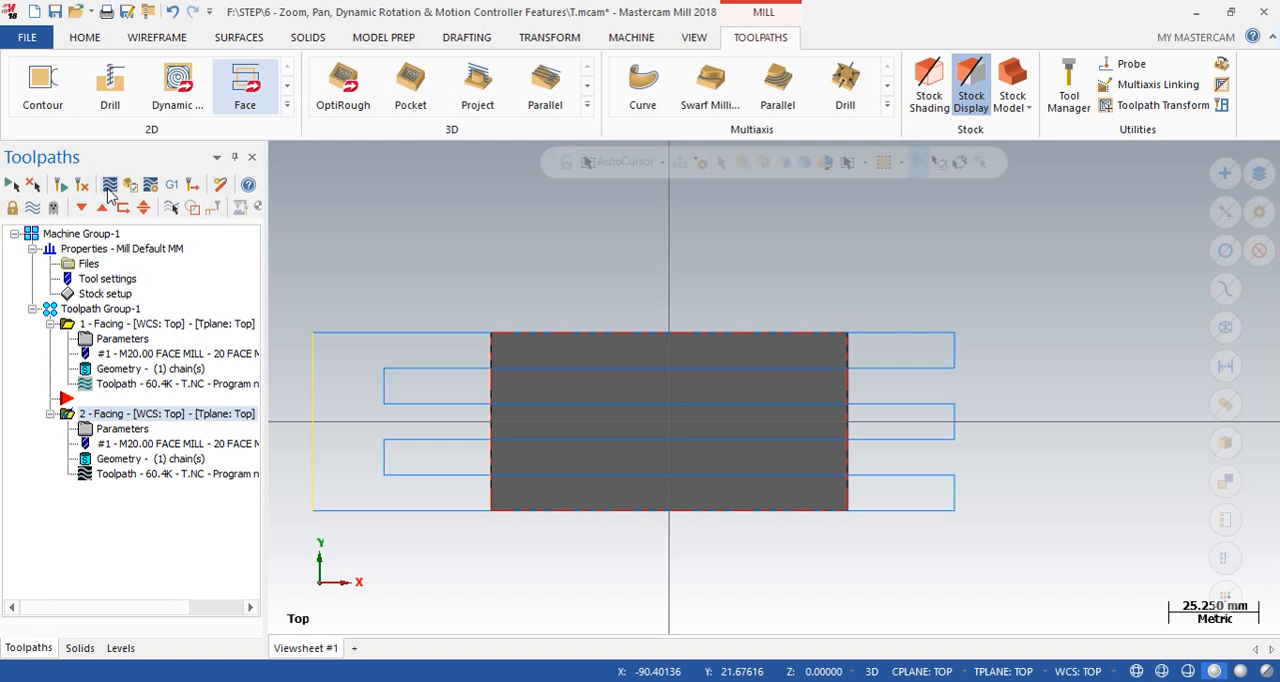
- Play a backplot of the regenerated second Facing toolpath to check its approach, then close the backplot
{"action": "left_click", "coordinate": [108, 183]}
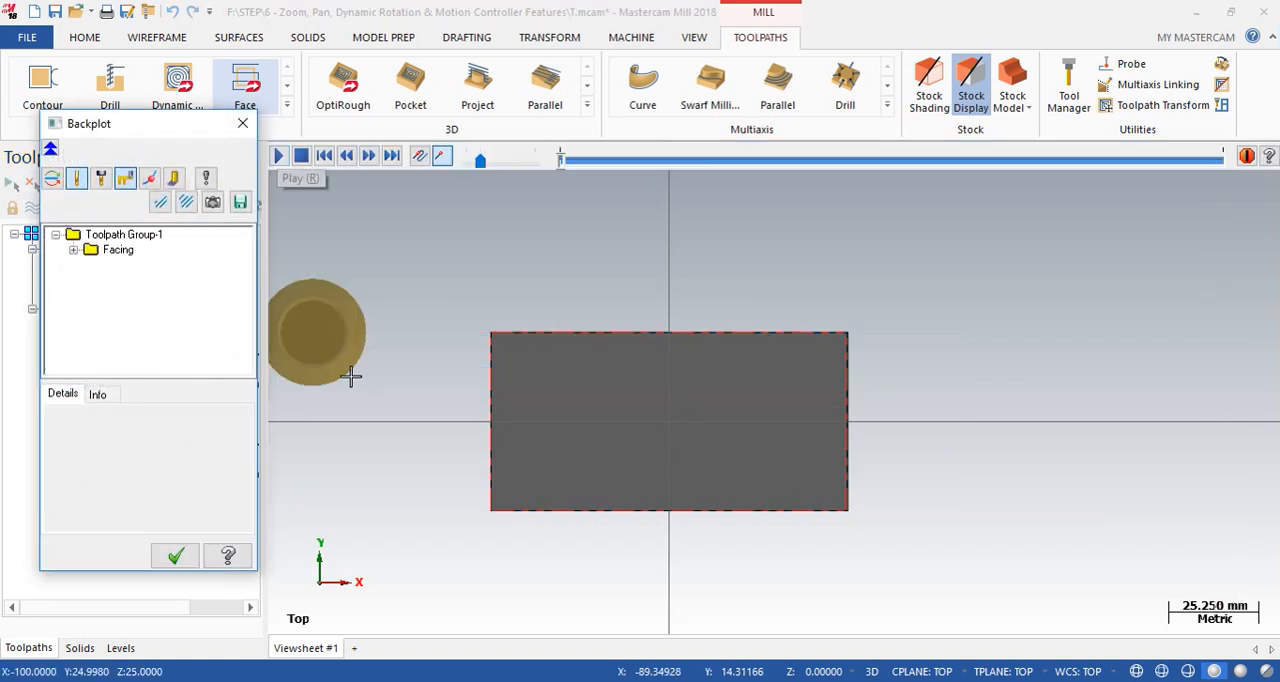
{"action": "left_click", "coordinate": [281, 162]}
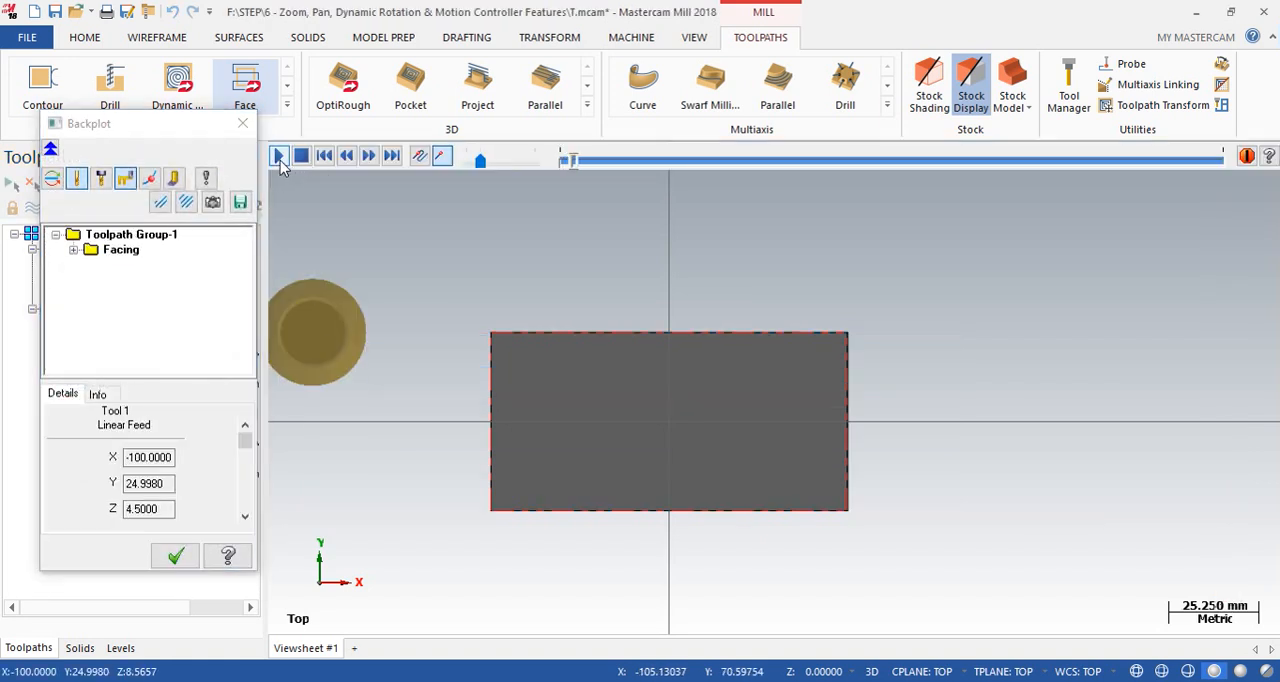
{"action": "left_click", "coordinate": [242, 123]}
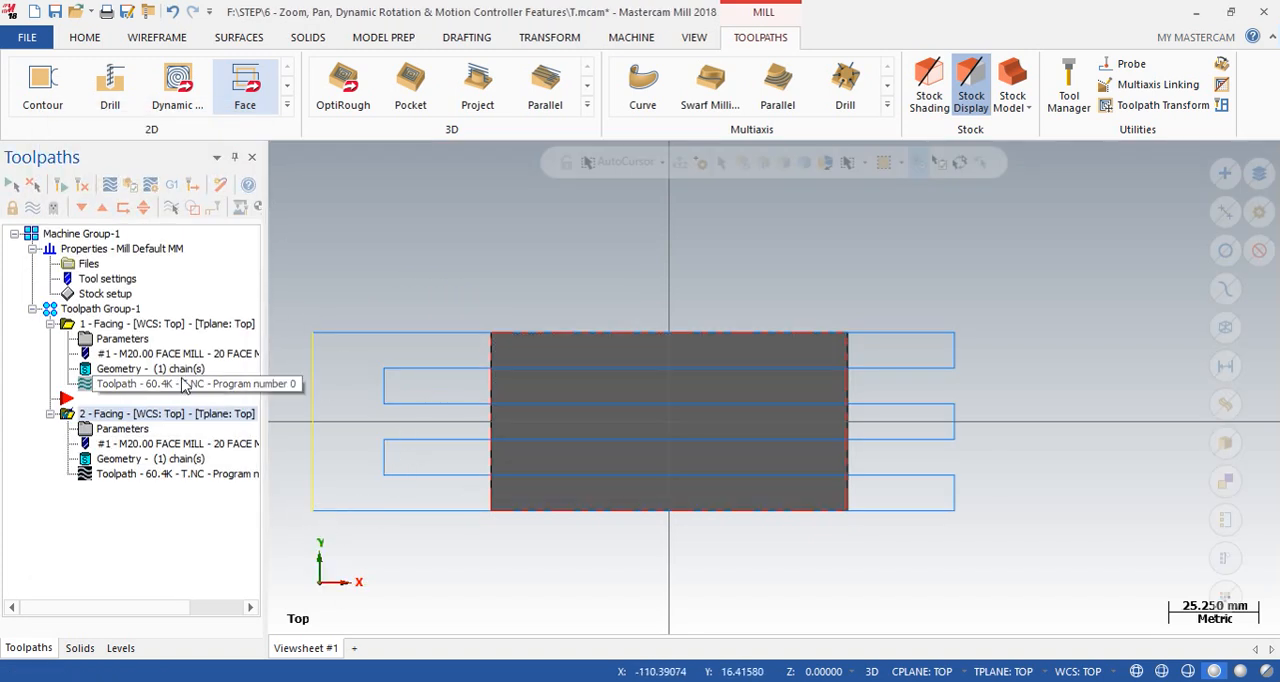
- Compare the second Facing operation's maximum stepover setting with the spacing between passes beyond the stock edge
{"action": "left_click", "coordinate": [127, 430]}
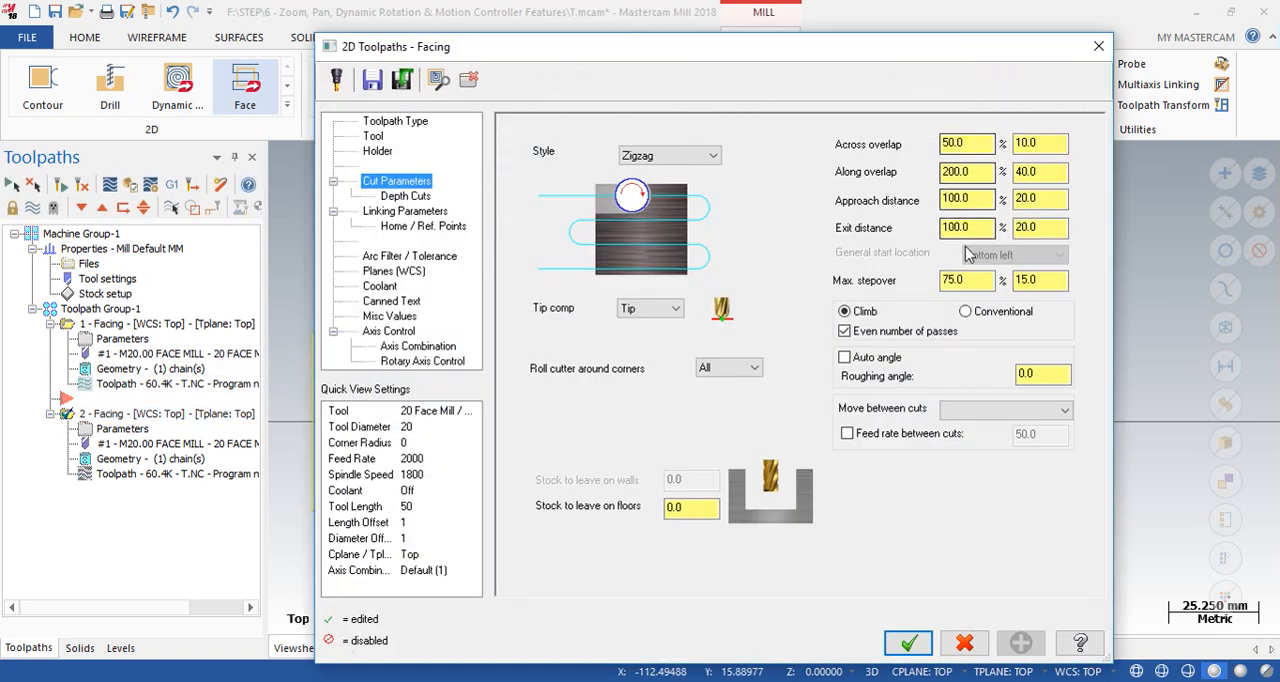
{"action": "left_click_drag", "start_coordinate": [978, 279], "coordinate": [932, 292]}
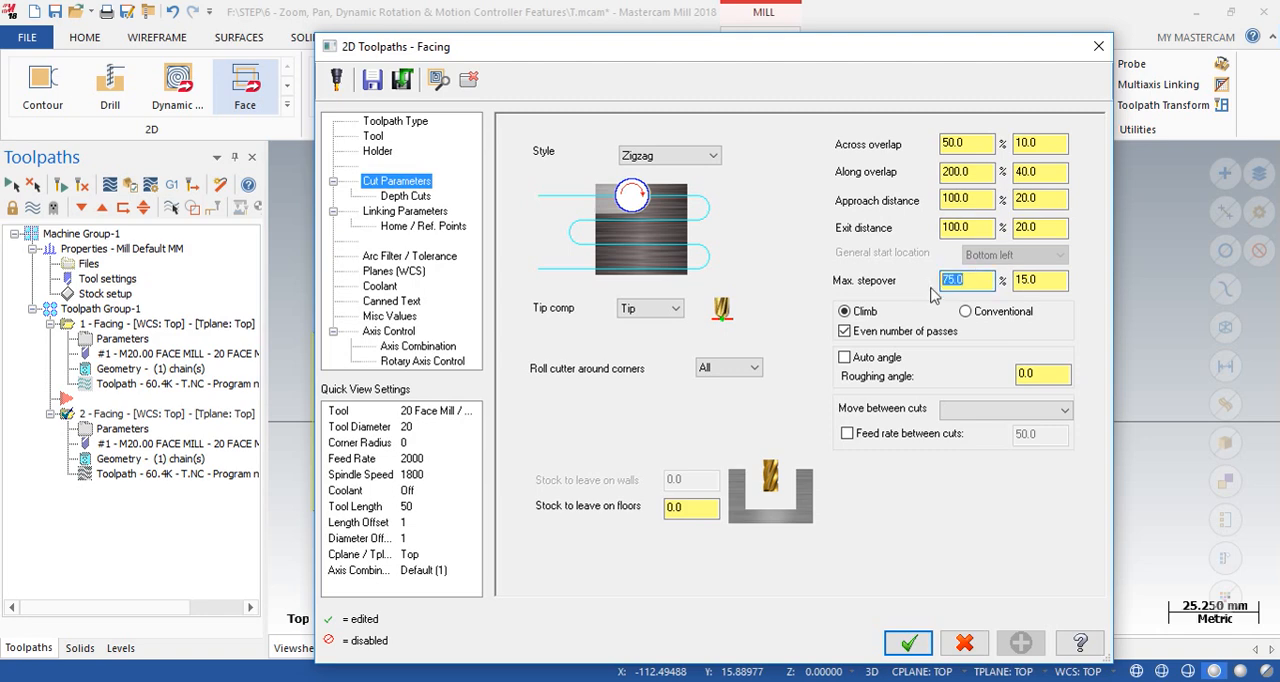
{"action": "left_click_drag", "start_coordinate": [910, 47], "coordinate": [452, 151]}
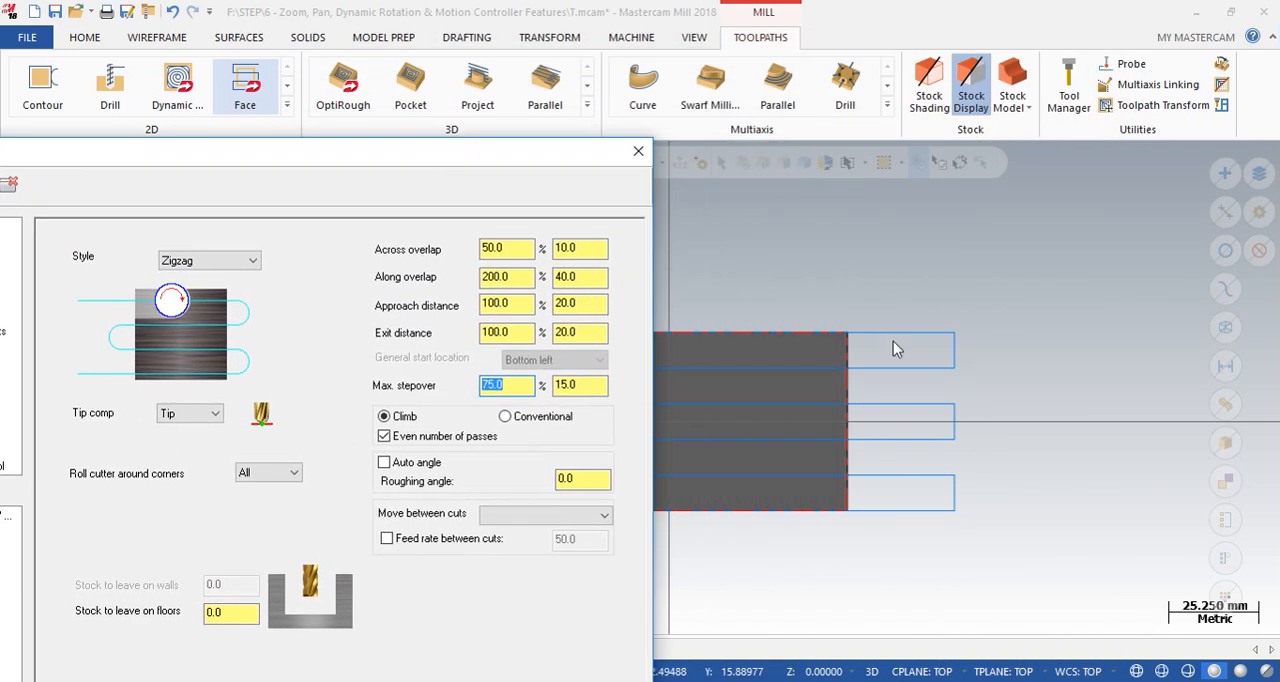
{"action": "left_click", "coordinate": [638, 150]}
{"action": "scroll", "coordinate": [934, 386], "scroll_direction": "up", "scroll_amount": 5}
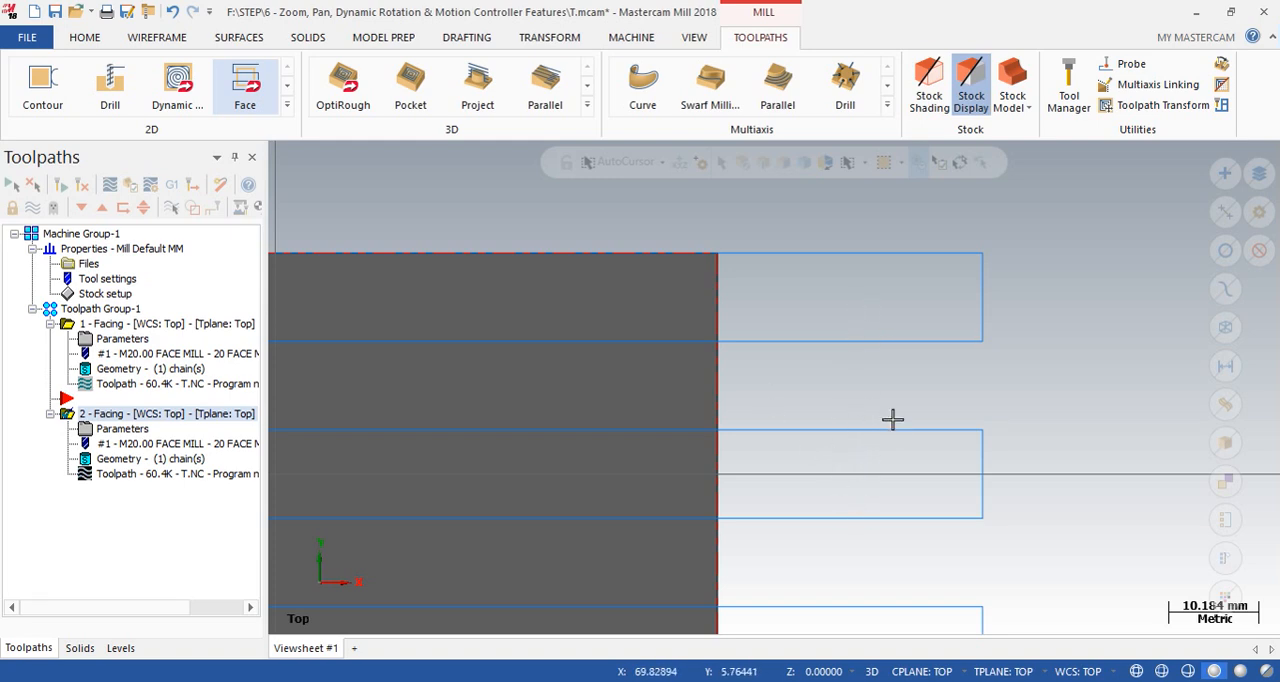
- Set the second Facing operation's maximum stepover to 50% and accept the cut parameters
{"action": "left_click", "coordinate": [110, 429]}
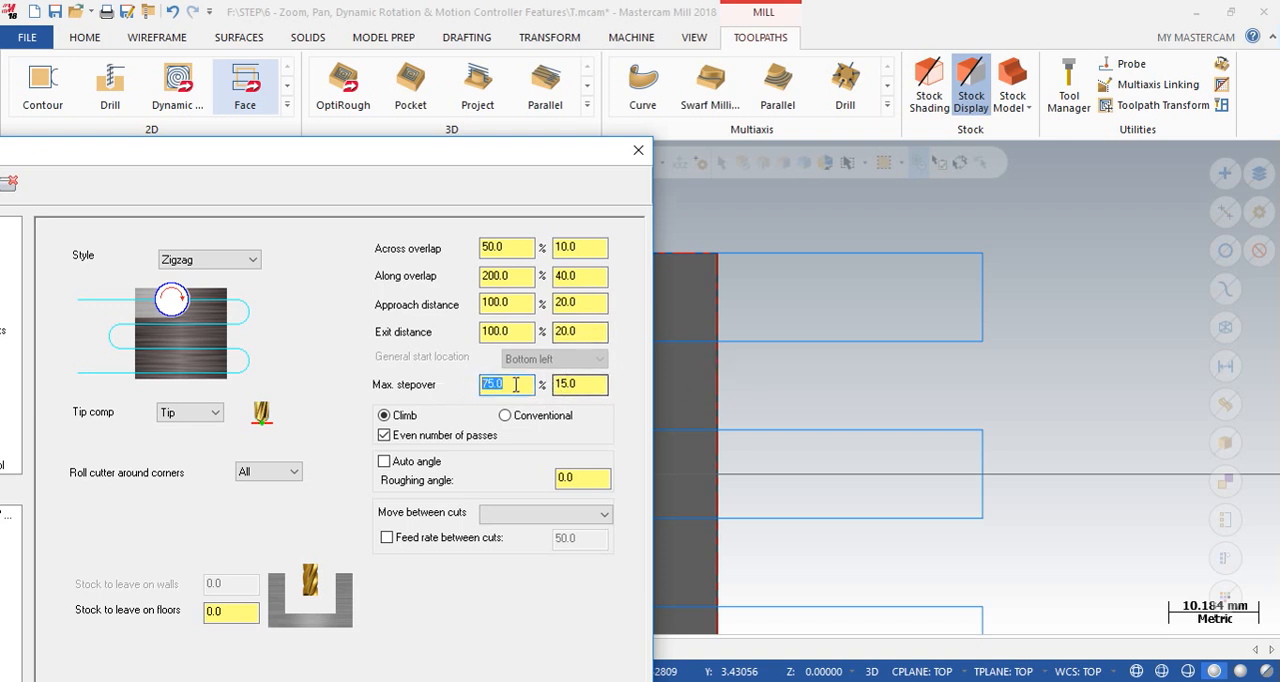
{"action": "left_click", "coordinate": [600, 387]}
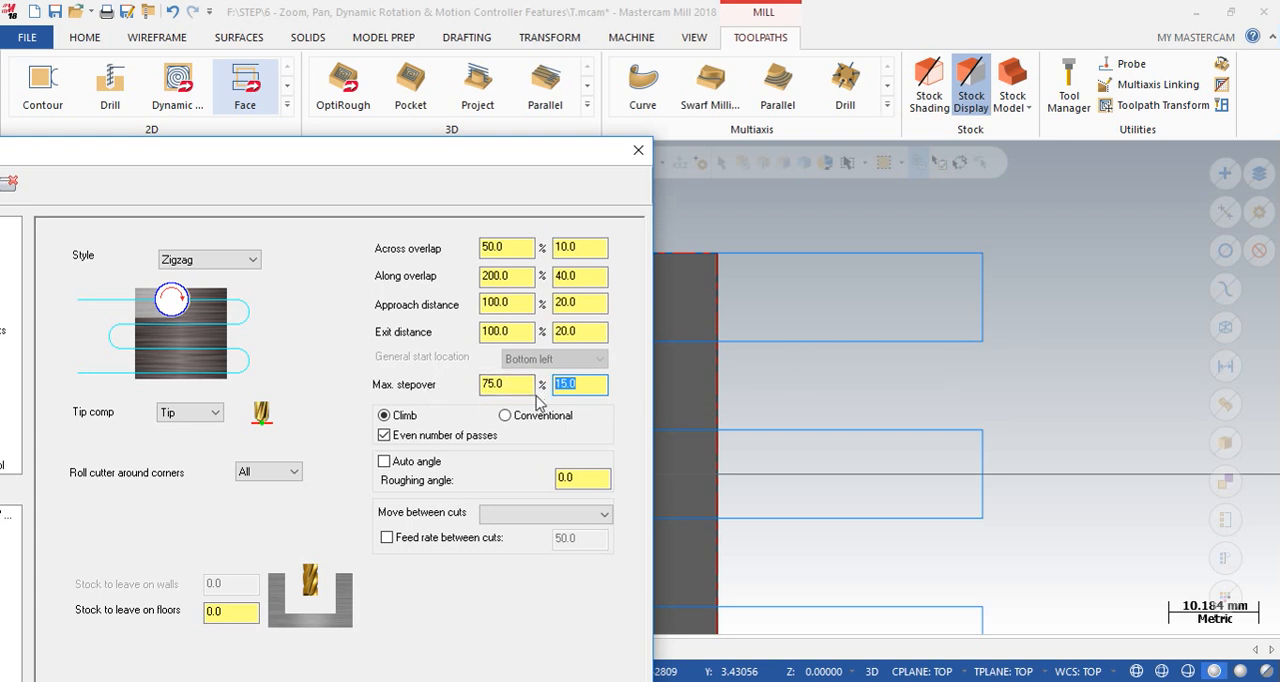
{"action": "left_click", "coordinate": [519, 390]}
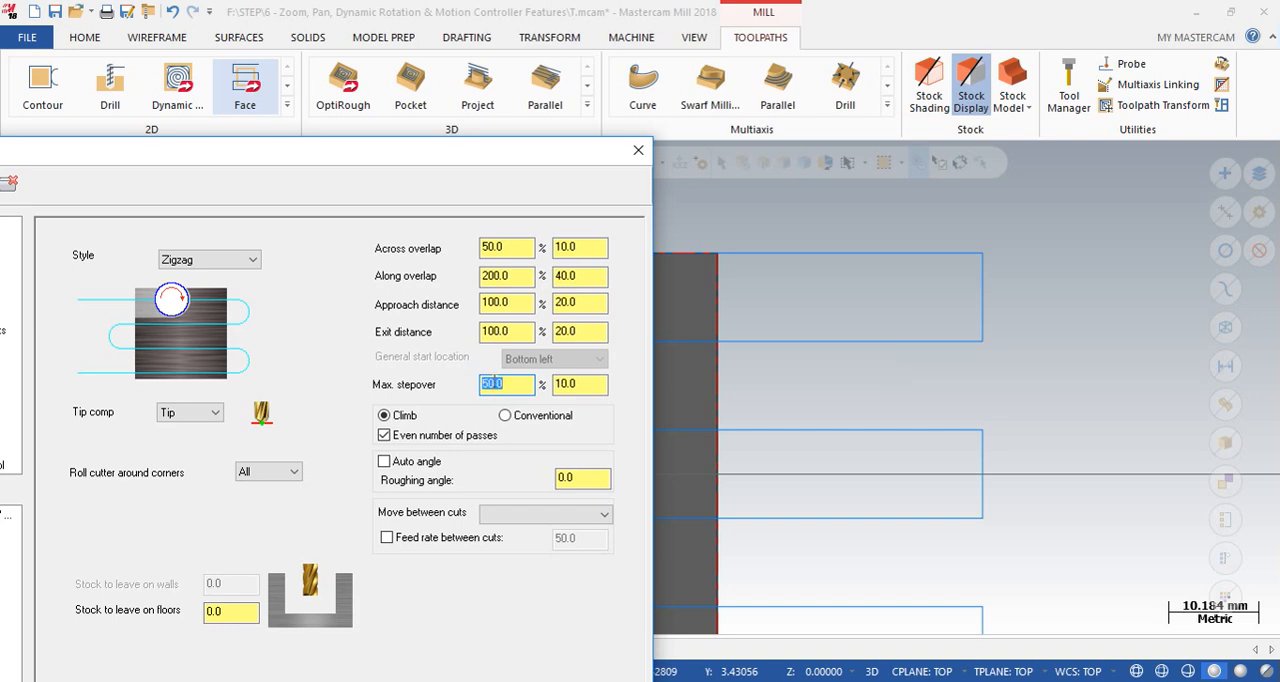
{"action": "left_click_drag", "start_coordinate": [595, 163], "coordinate": [643, 86]}
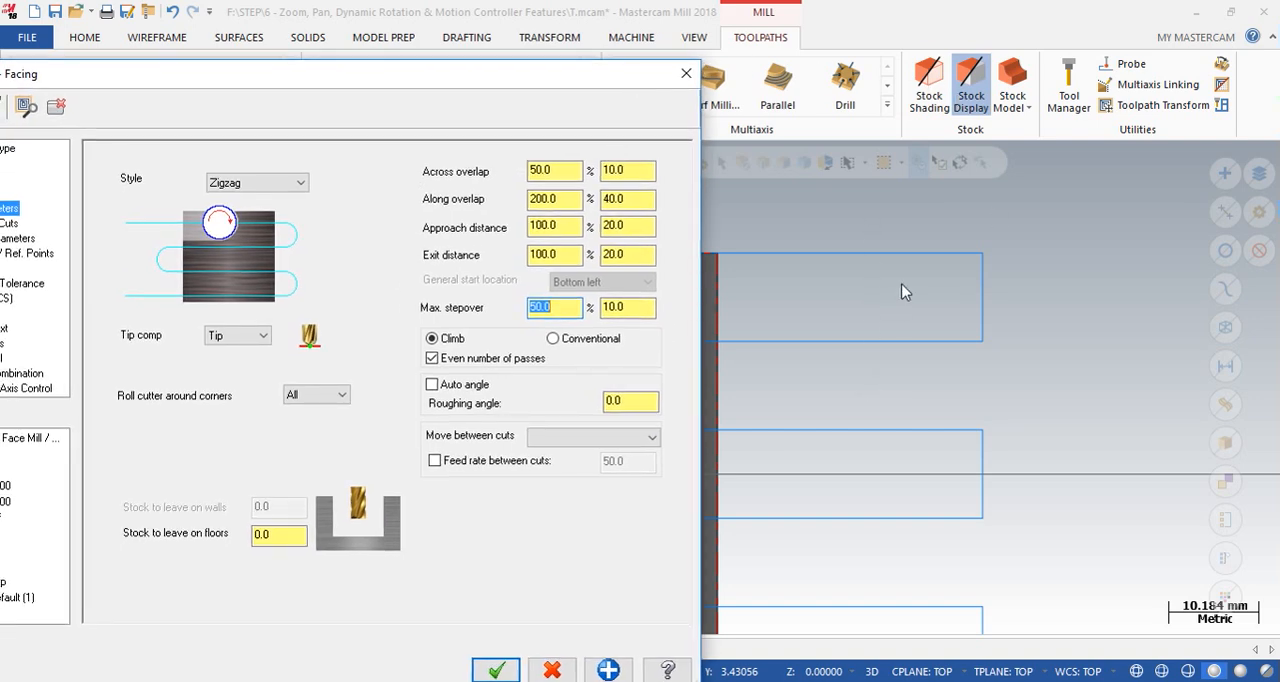
{"action": "left_click", "coordinate": [496, 669]}
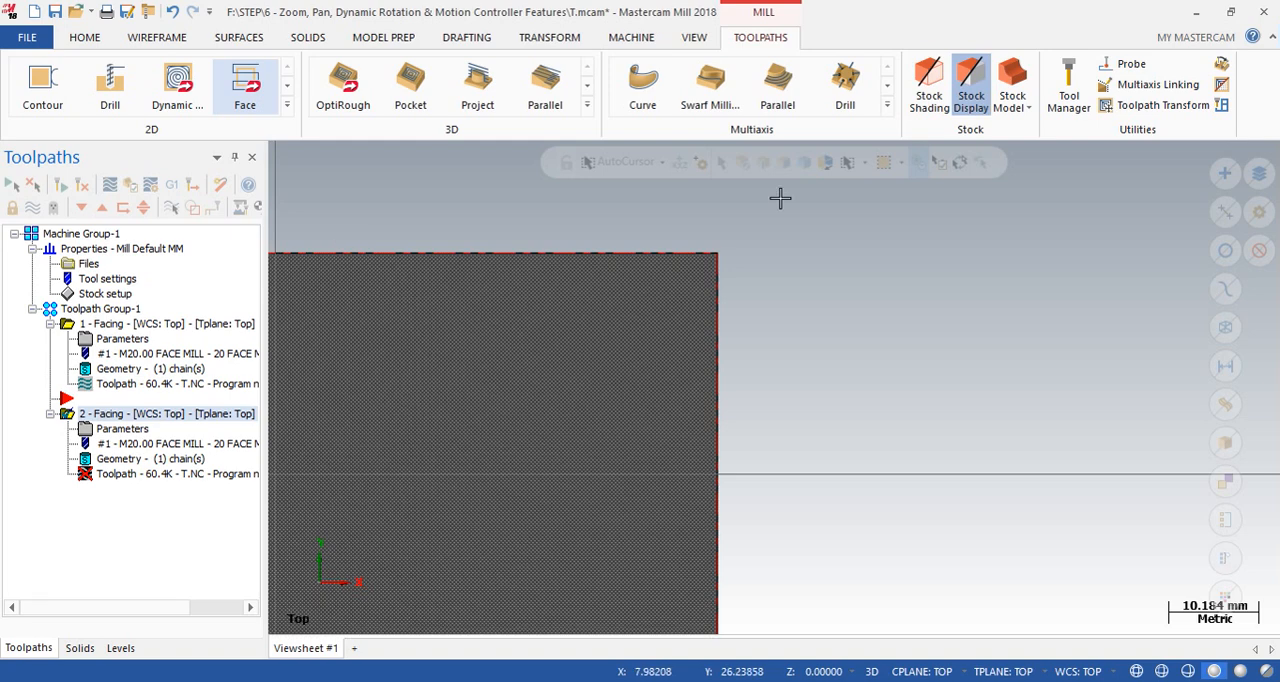
- Regenerate the second Facing toolpath and examine the spacing of its passes across the whole stock
{"action": "left_click", "coordinate": [60, 184]}
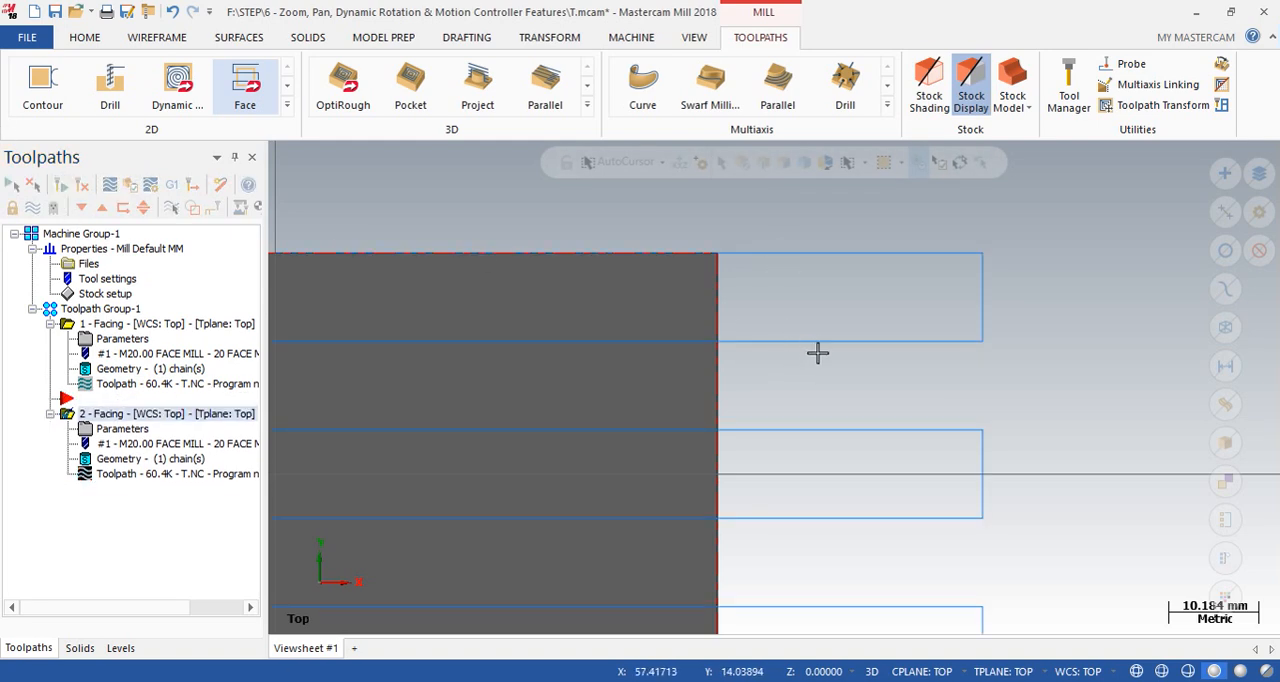
{"action": "scroll", "coordinate": [789, 358], "scroll_direction": "down", "scroll_amount": 3}
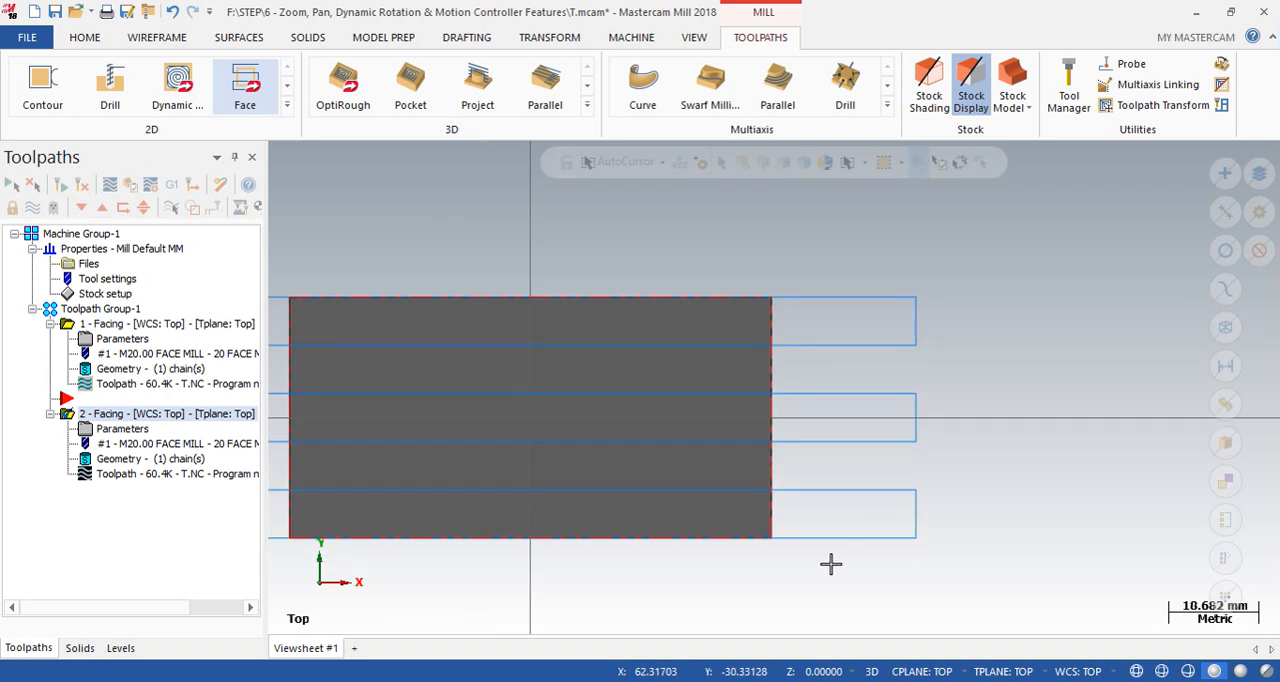
{"action": "left_click", "coordinate": [33, 208]}
{"action": "left_click", "coordinate": [33, 208]}
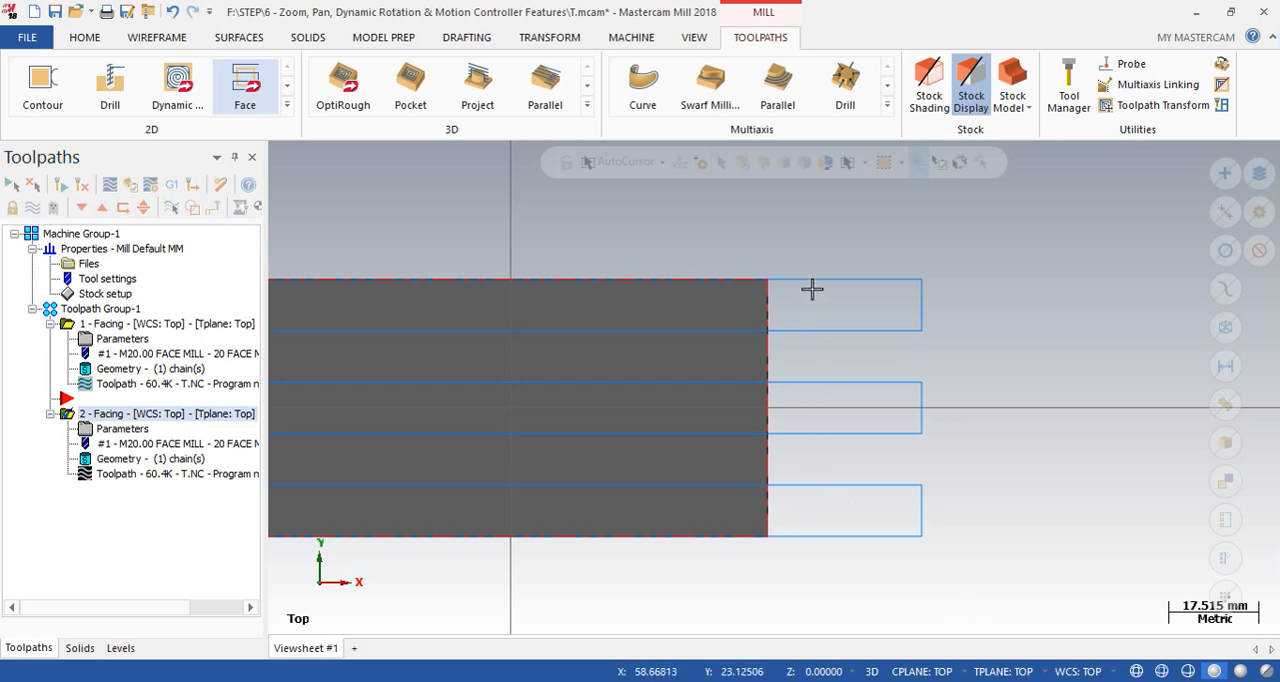
- Set the second Facing operation's maximum stepover to 20%, regenerate its toolpath and inspect the spacing of the passes
{"action": "left_click", "coordinate": [122, 428]}
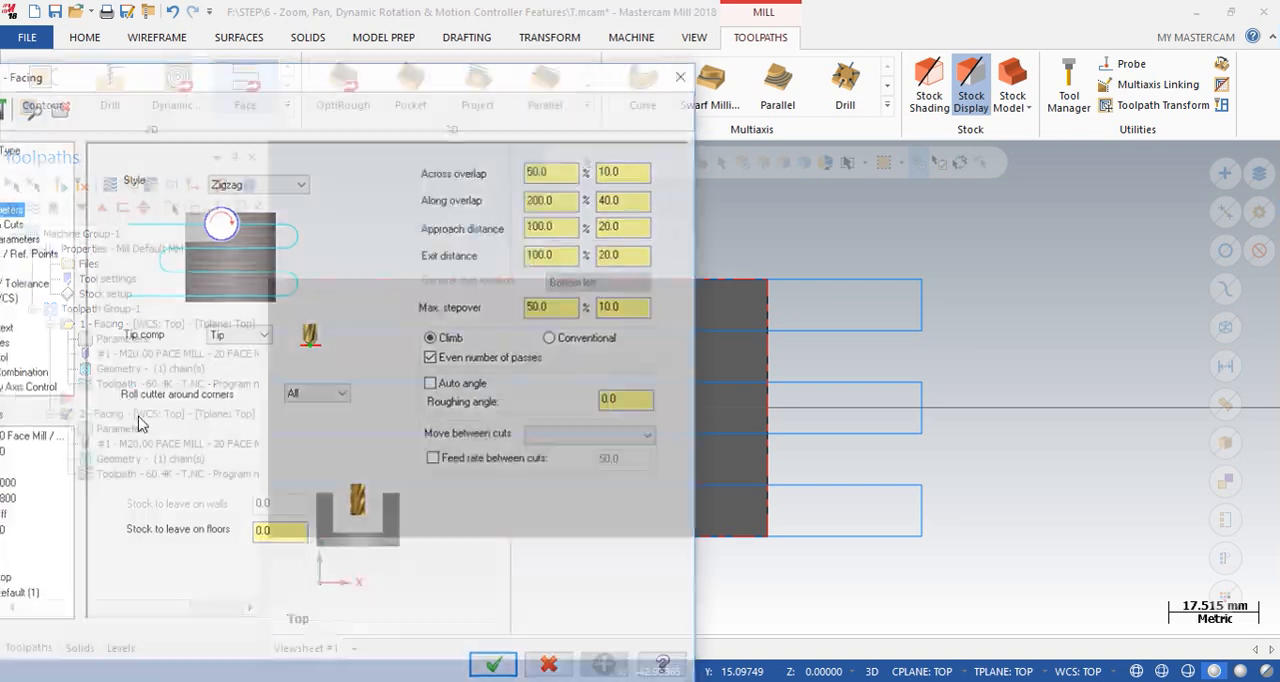
{"action": "double_click", "coordinate": [562, 308]}
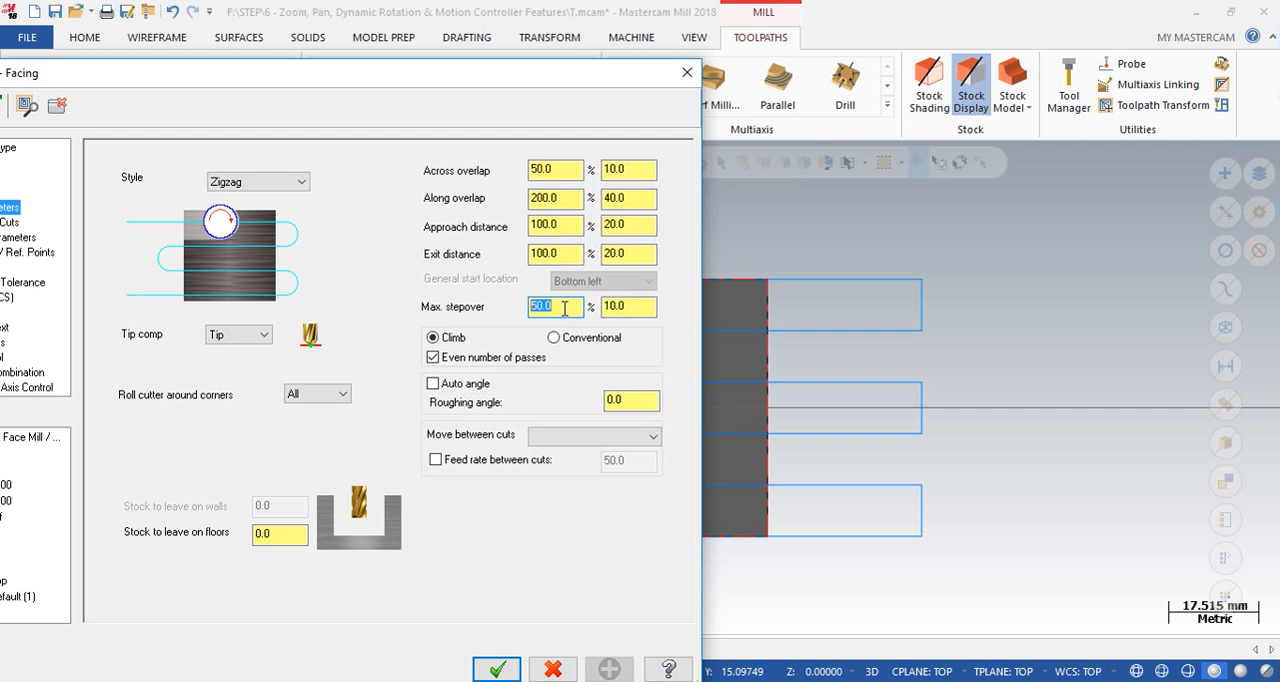
{"action": "key", "text": "Return"}
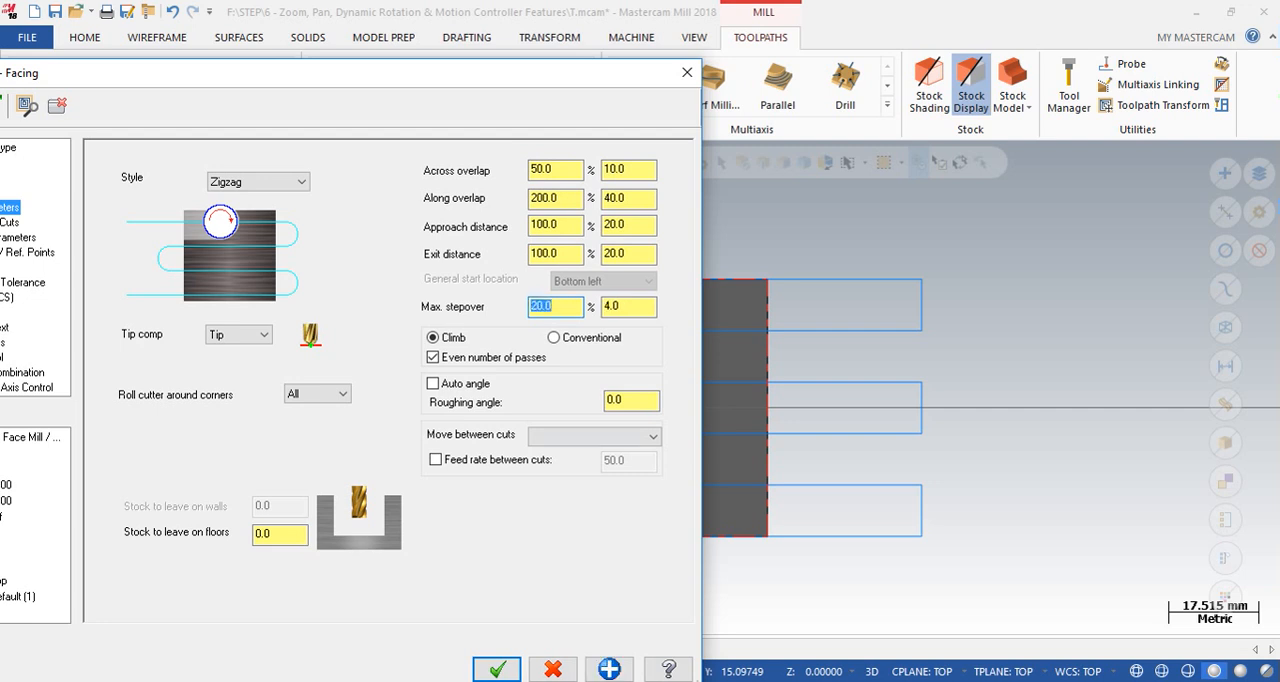
{"action": "left_click", "coordinate": [496, 669]}
{"action": "left_click", "coordinate": [56, 188]}
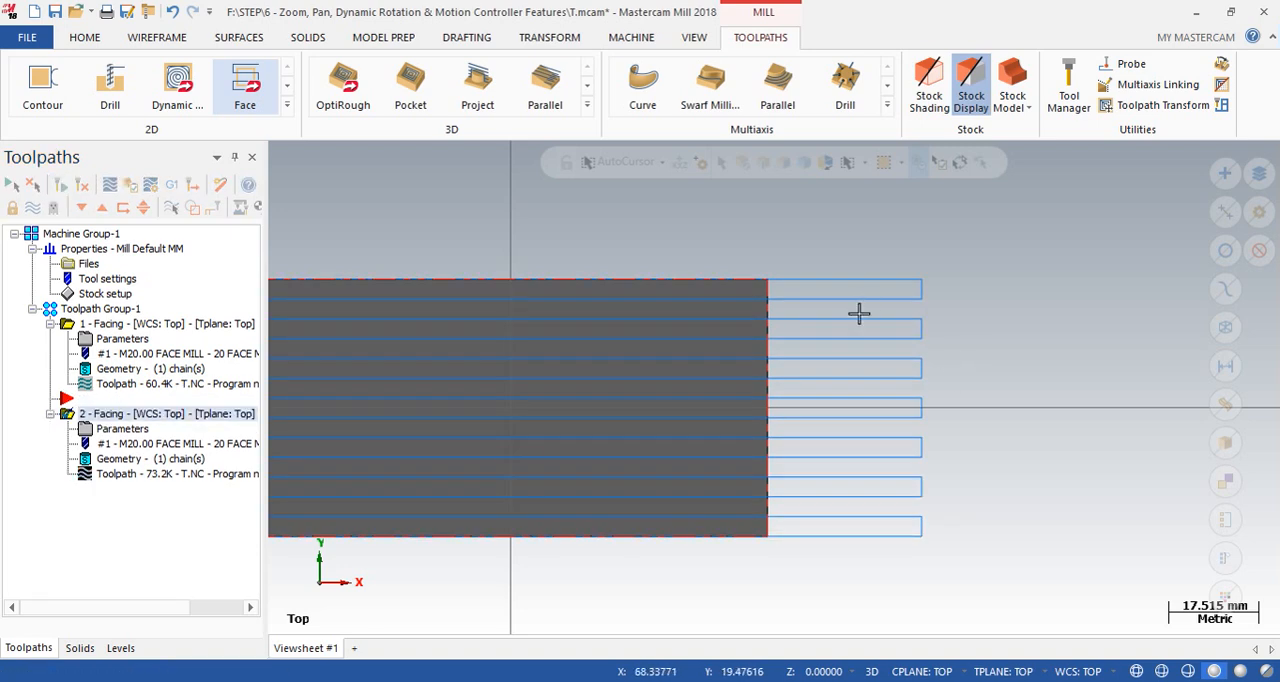
{"action": "scroll", "coordinate": [766, 303], "scroll_direction": "up", "scroll_amount": 2}
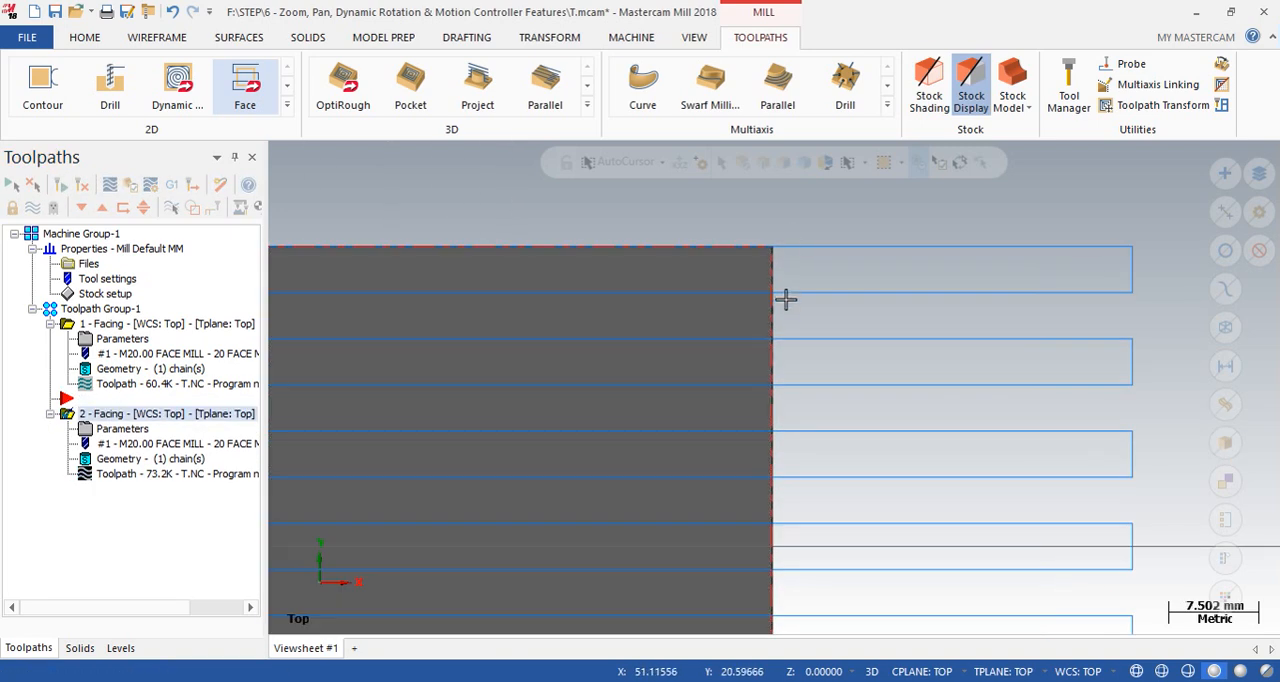
{"action": "scroll", "coordinate": [808, 308], "scroll_direction": "down", "scroll_amount": 2}
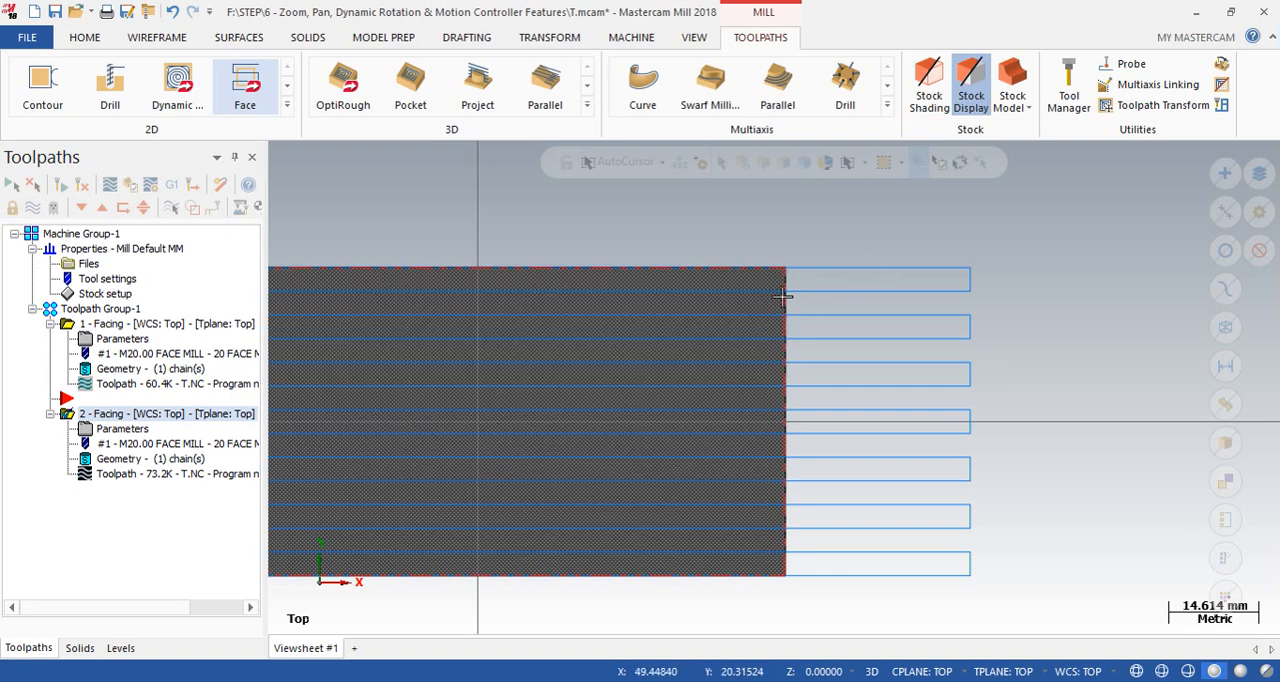
- Check the second Facing operation's maximum stepover distance against its pass spacing, then close the parameters without changes
{"action": "left_click", "coordinate": [117, 432]}
{"action": "left_click_drag", "start_coordinate": [557, 305], "coordinate": [493, 320]}
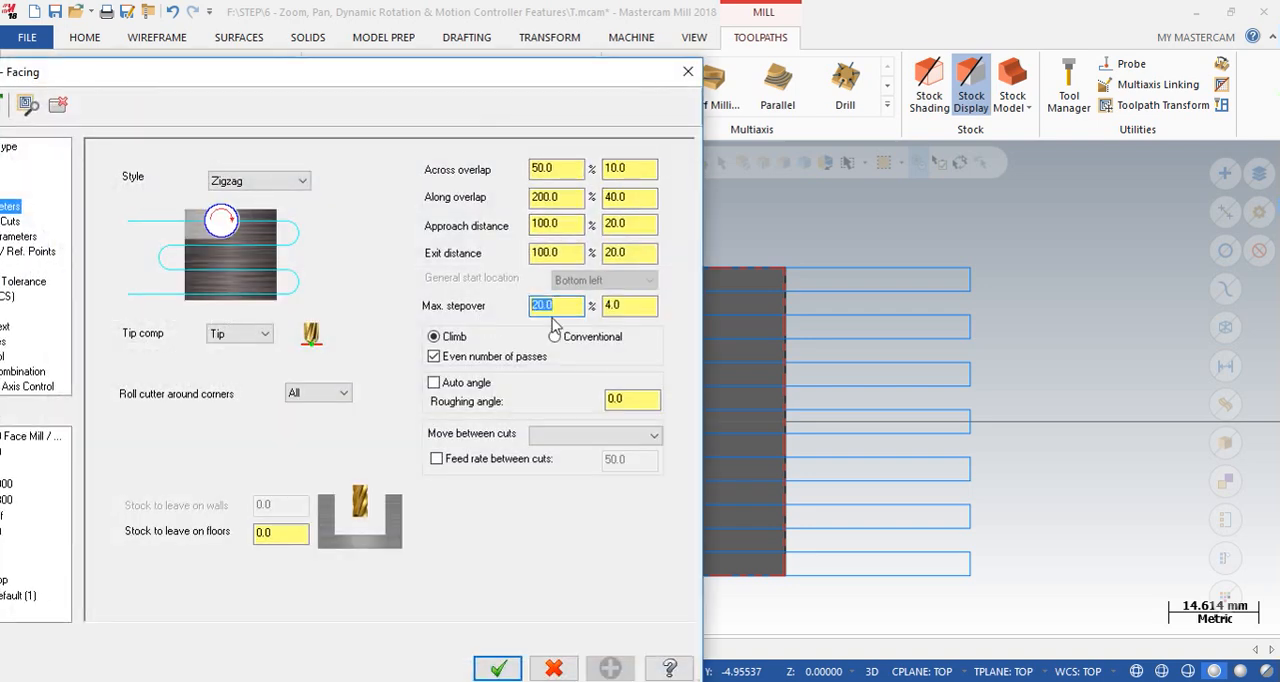
{"action": "left_click", "coordinate": [688, 71]}
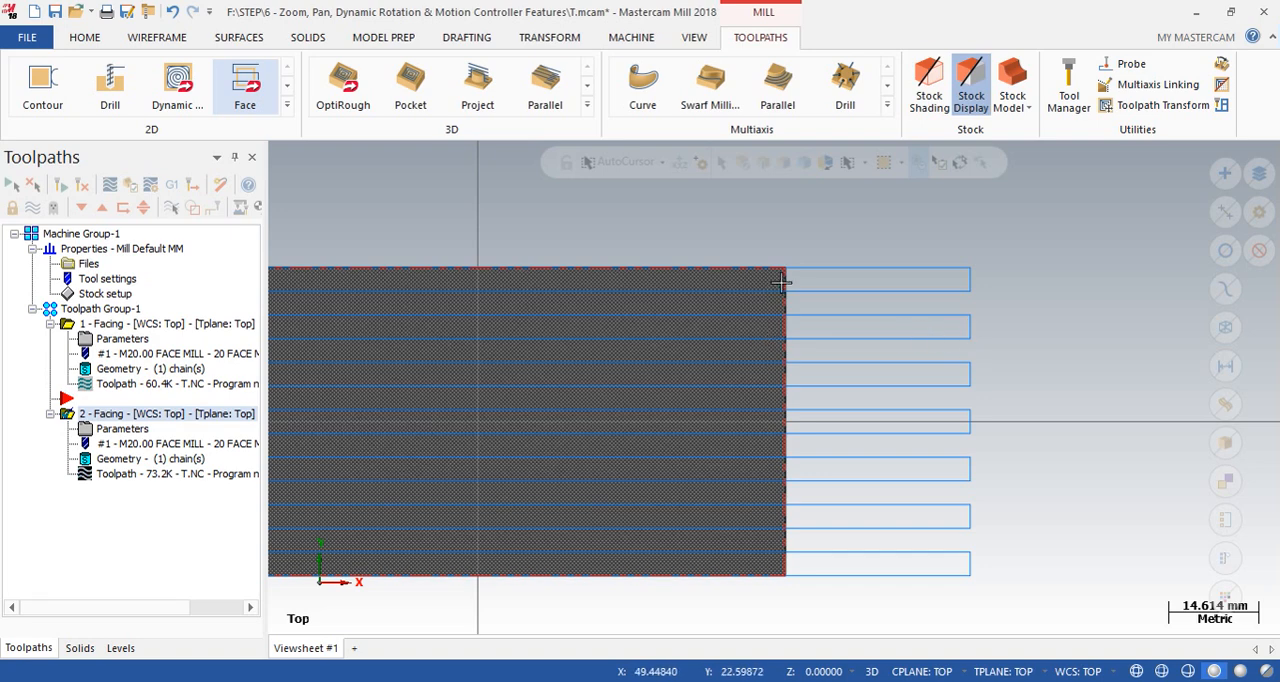
- Set the second Facing operation's maximum stepover to 80% and regenerate its toolpath
{"action": "double_click", "coordinate": [104, 432]}
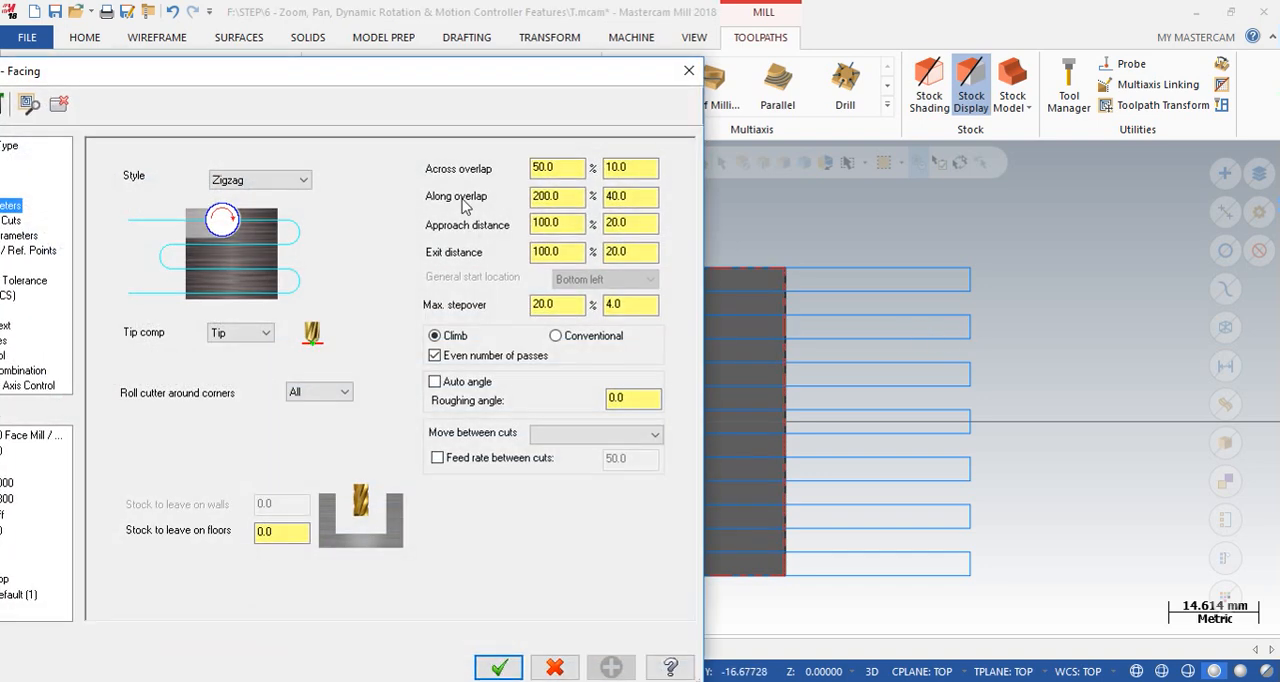
{"action": "double_click", "coordinate": [568, 307]}
{"action": "type", "text": "80"}
{"action": "key", "text": "Return"}
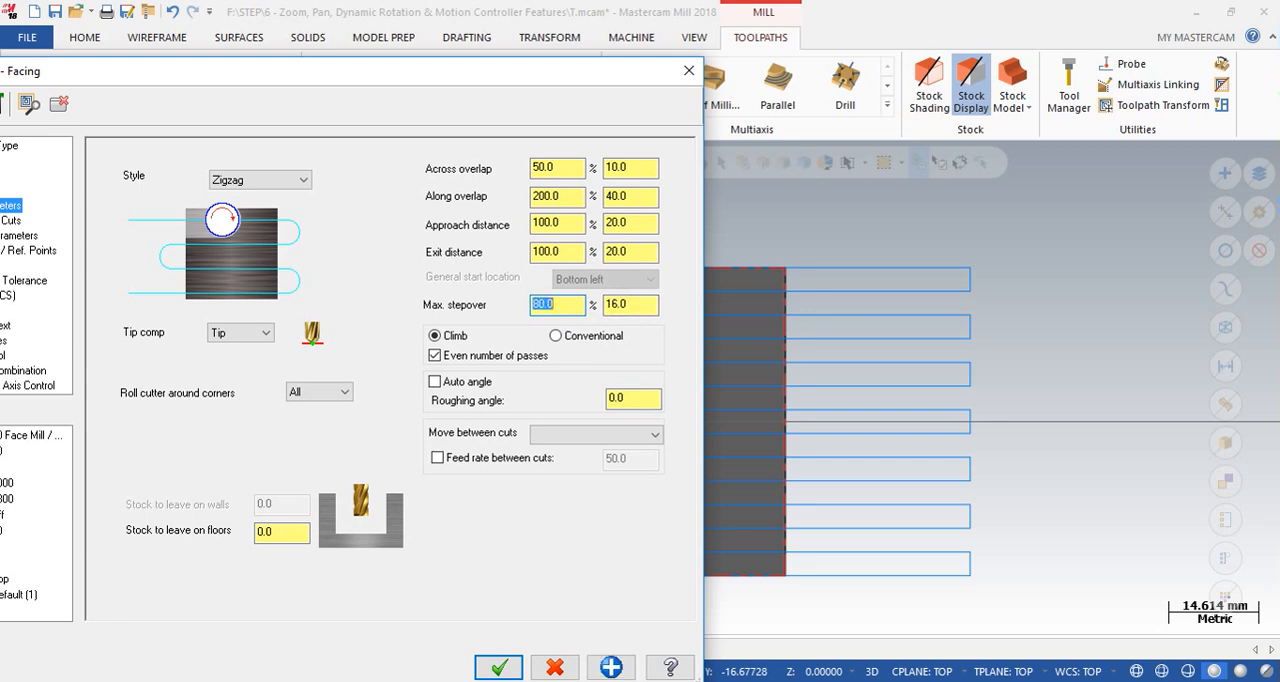
{"action": "left_click", "coordinate": [505, 670]}
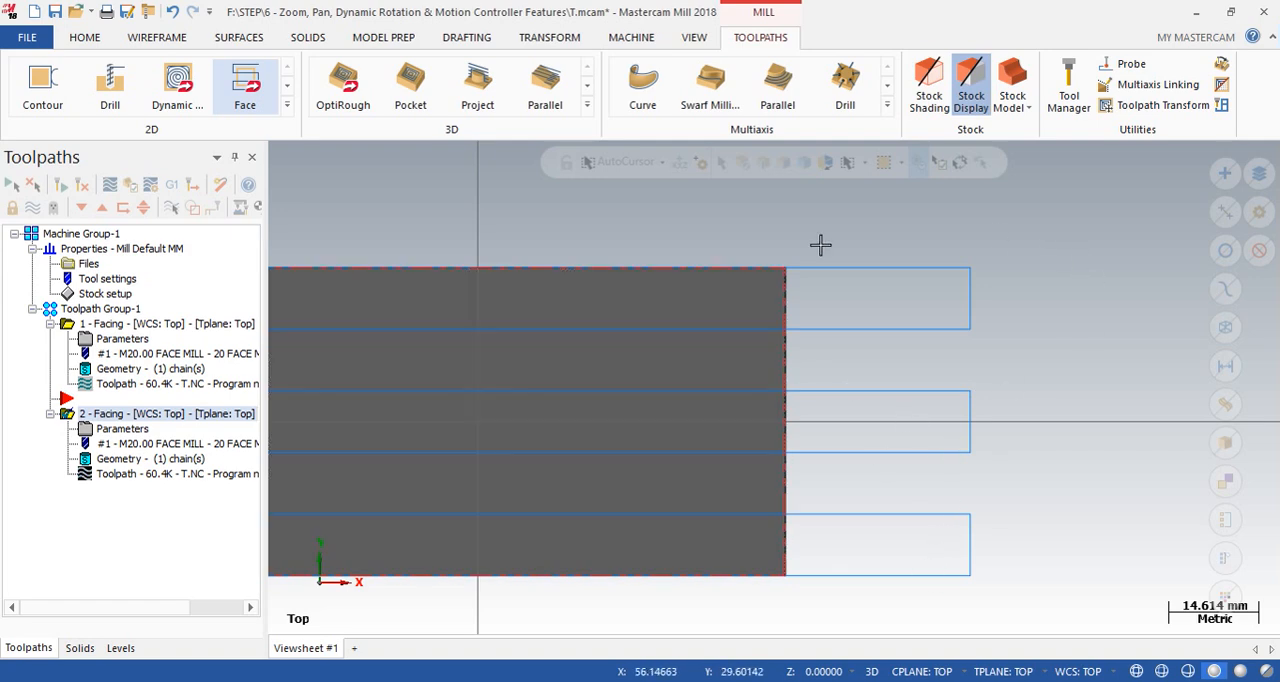
- Set the second Facing operation's roughing angle to 45 degrees and regenerate the toolpath to view the direction of its passes
{"action": "left_click", "coordinate": [120, 428]}
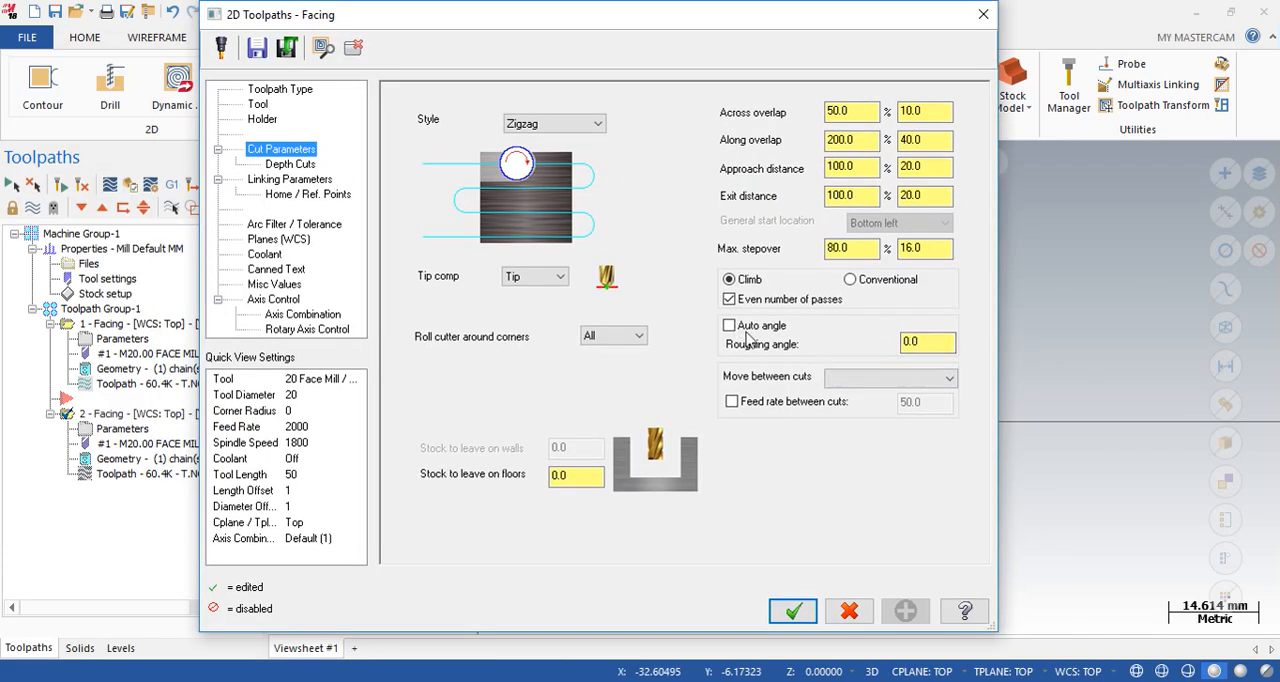
{"action": "left_click_drag", "start_coordinate": [935, 344], "coordinate": [836, 336]}
{"action": "left_click_drag", "start_coordinate": [868, 22], "coordinate": [620, 284]}
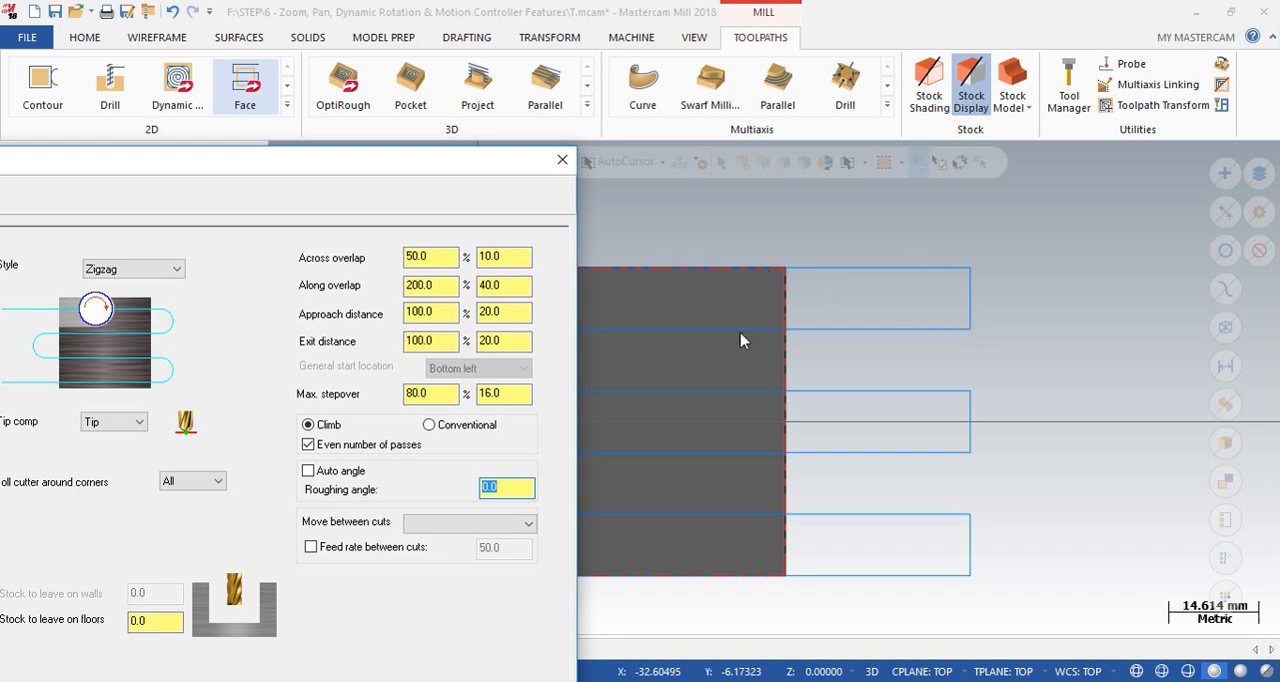
{"action": "left_click_drag", "start_coordinate": [460, 176], "coordinate": [777, 87]}
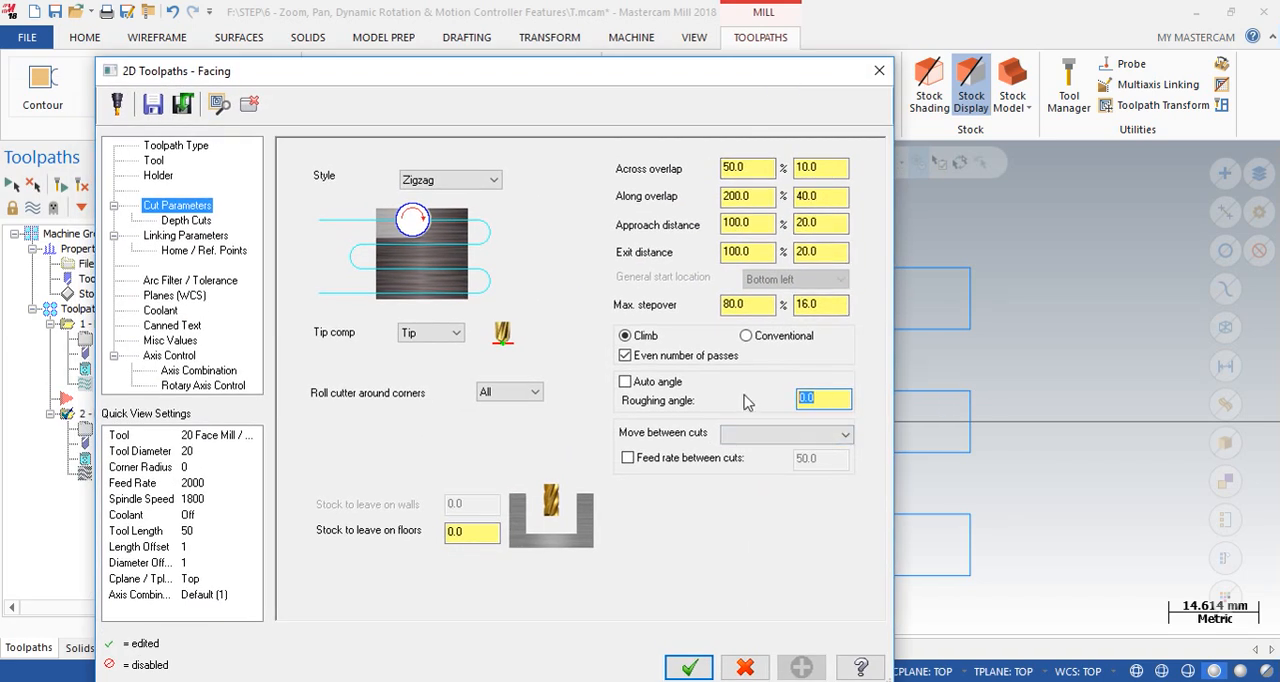
{"action": "type", "text": "45"}
{"action": "left_click", "coordinate": [689, 667]}
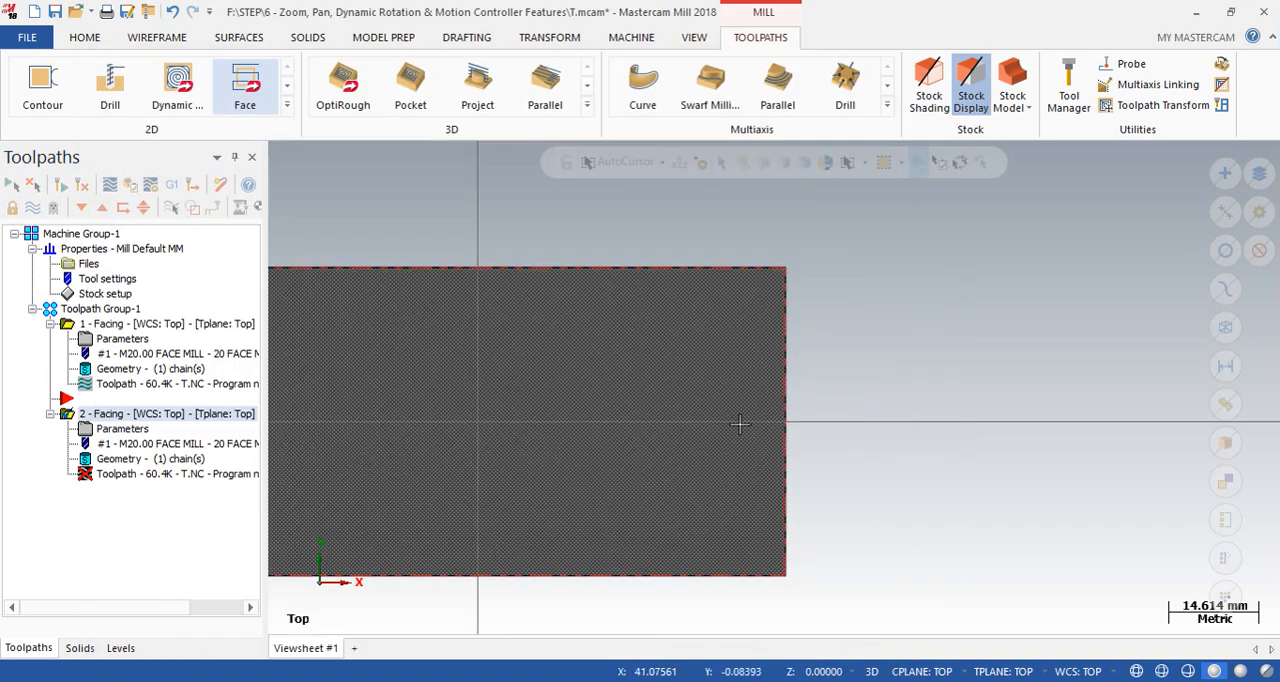
{"action": "scroll", "coordinate": [851, 371], "scroll_direction": "down", "scroll_amount": 2}
{"action": "left_click", "coordinate": [57, 190]}
{"action": "scroll", "coordinate": [674, 423], "scroll_direction": "down", "scroll_amount": 1}
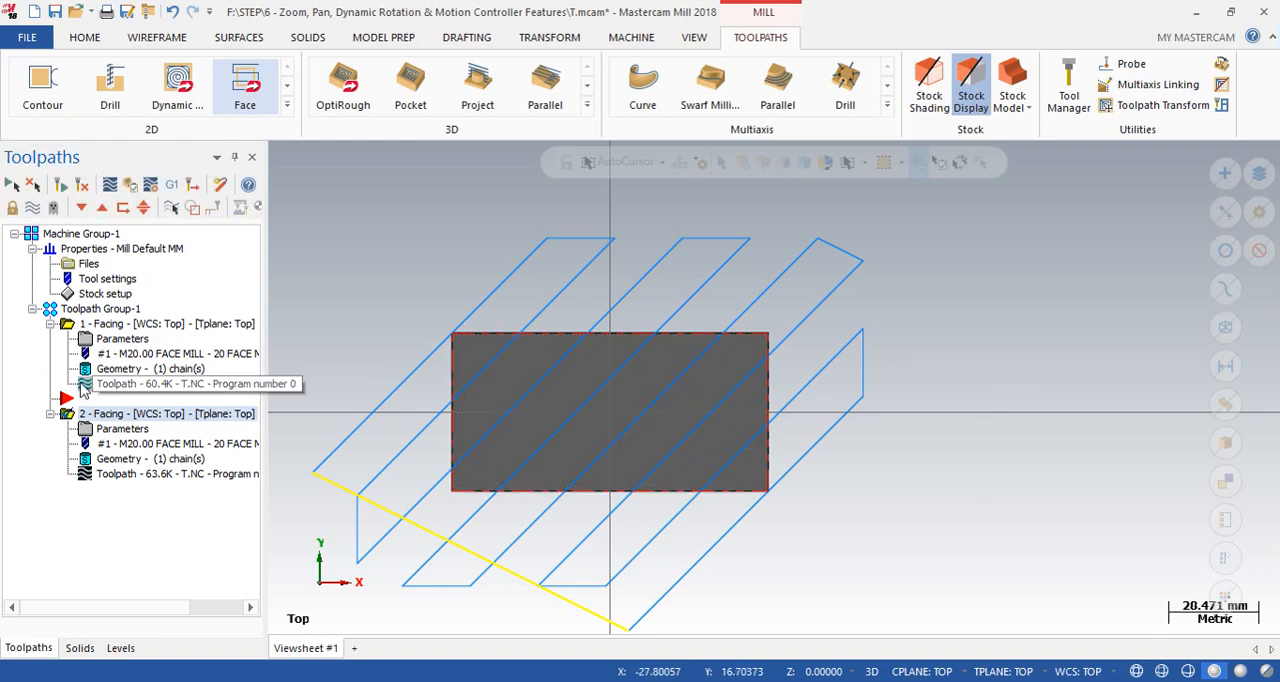
- Set the second Facing operation's roughing angle back to 0 and regenerate its toolpath
{"action": "left_click", "coordinate": [112, 430]}
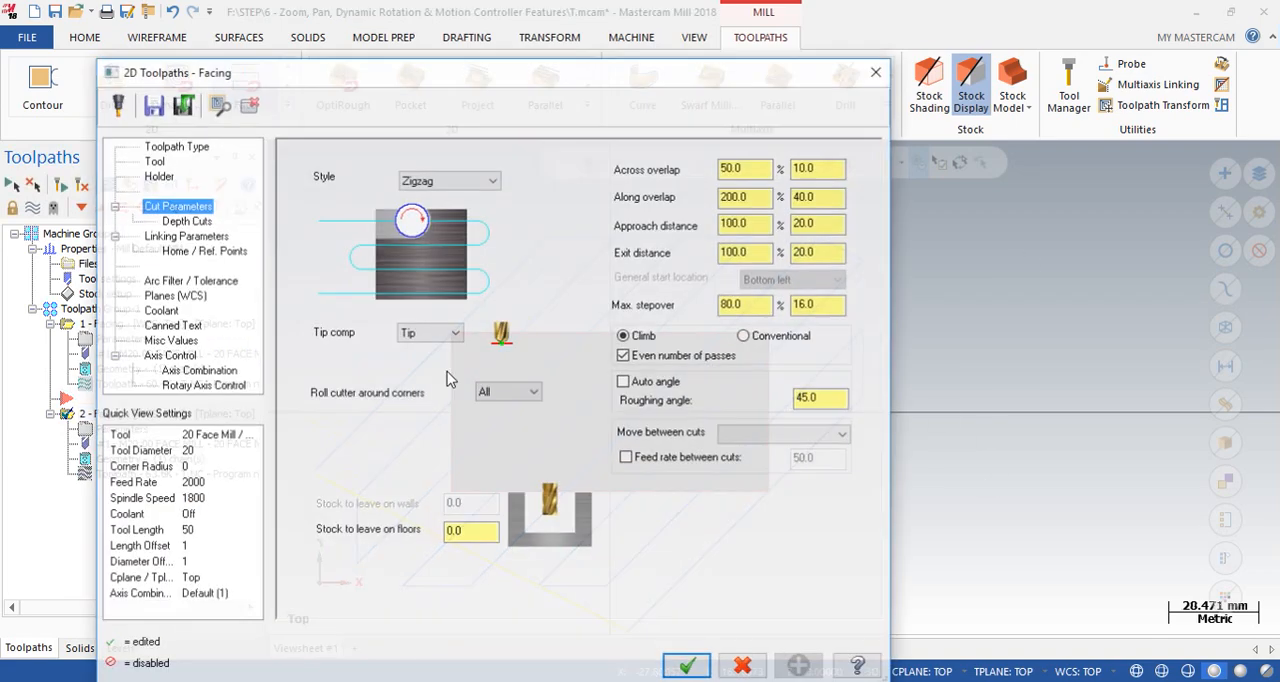
{"action": "double_click", "coordinate": [829, 399]}
{"action": "type", "text": "0"}
{"action": "key", "text": "Return"}
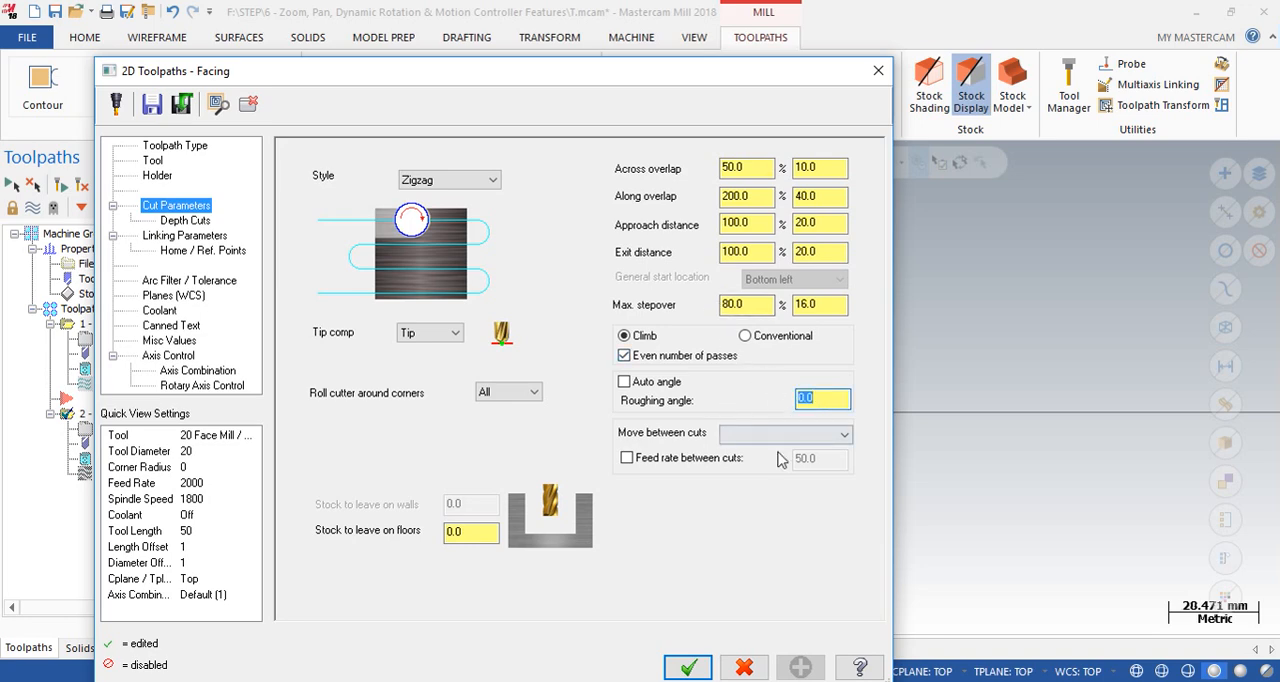
{"action": "left_click", "coordinate": [692, 670]}
{"action": "left_click", "coordinate": [60, 184]}
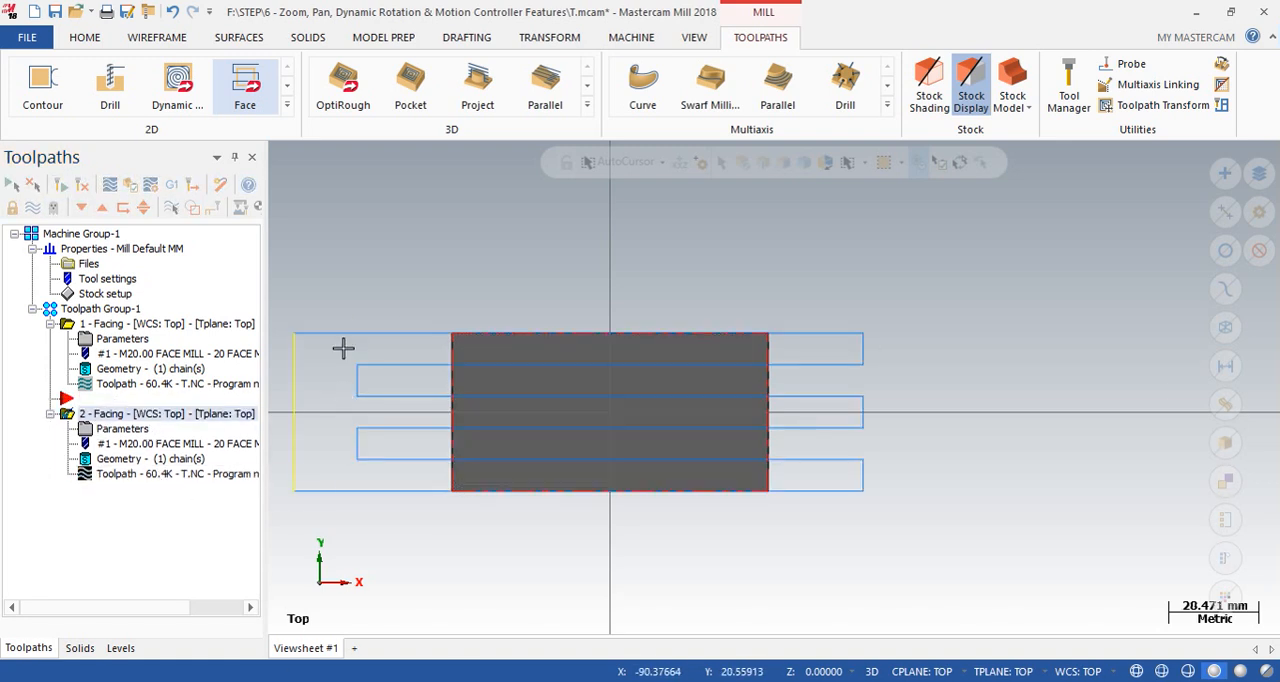
- Set the second Facing operation's move between cuts to High speed loops and regenerate its toolpath
{"action": "left_click", "coordinate": [122, 429]}
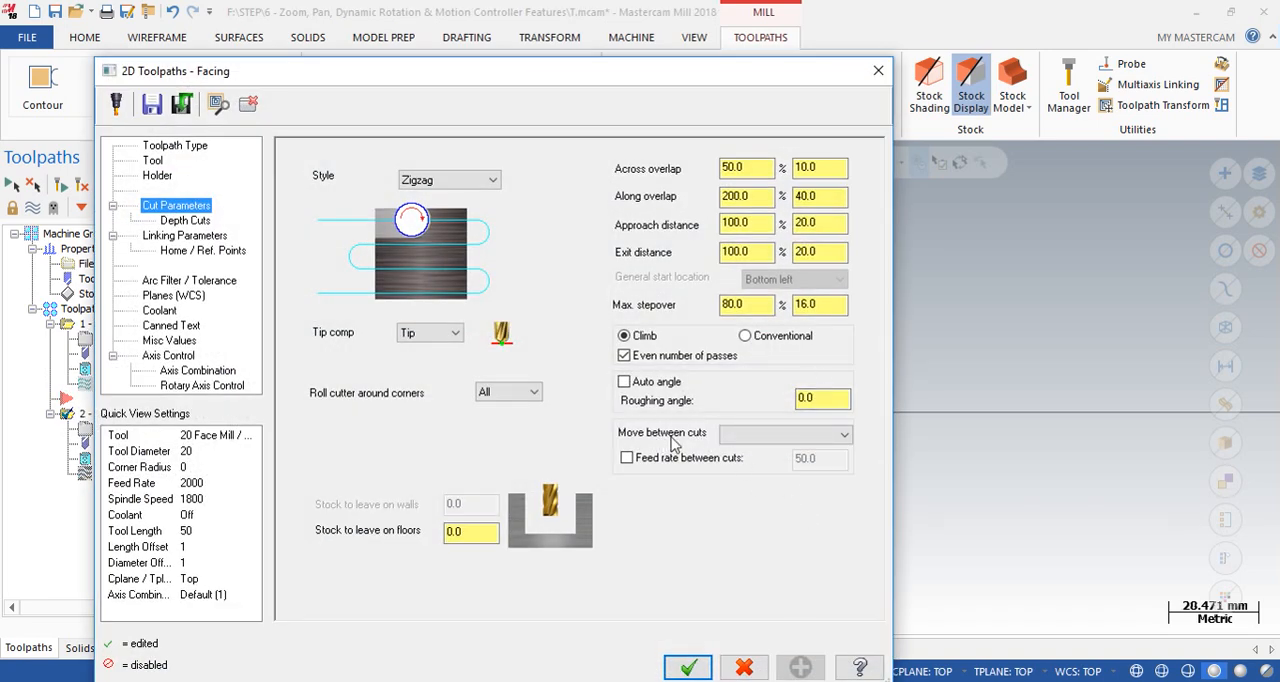
{"action": "left_click", "coordinate": [752, 437]}
{"action": "left_click", "coordinate": [770, 455]}
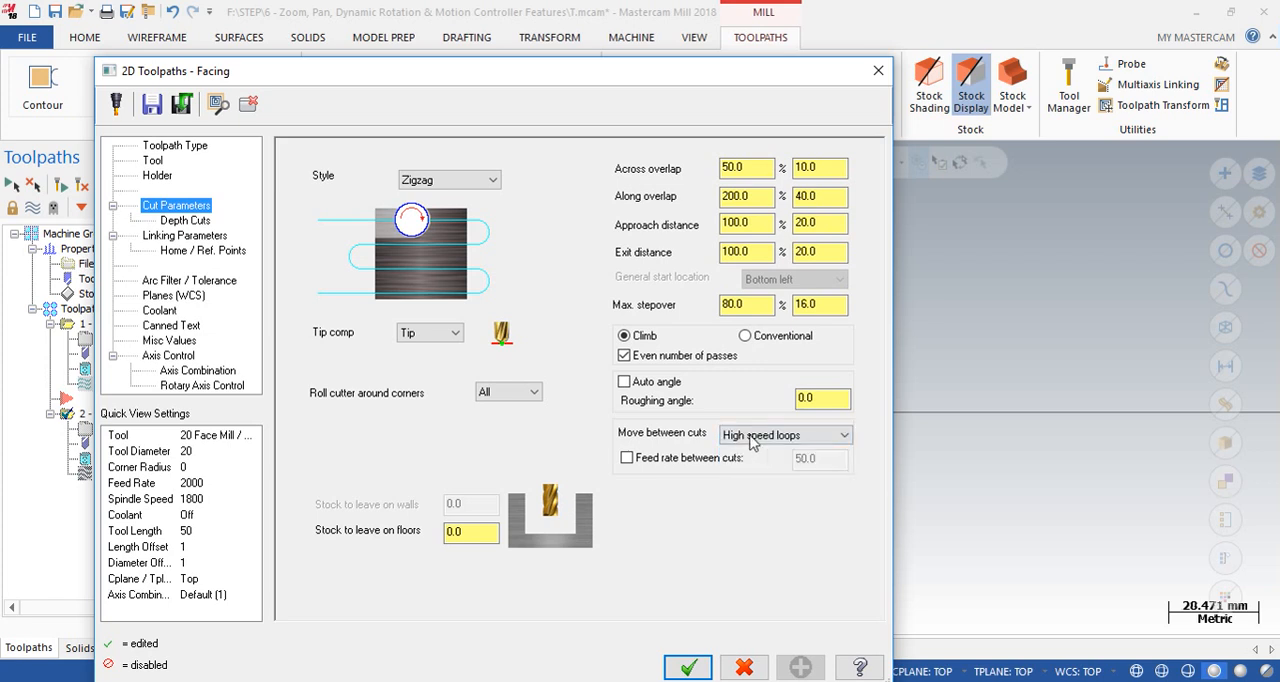
{"action": "left_click_drag", "start_coordinate": [655, 72], "coordinate": [205, 170]}
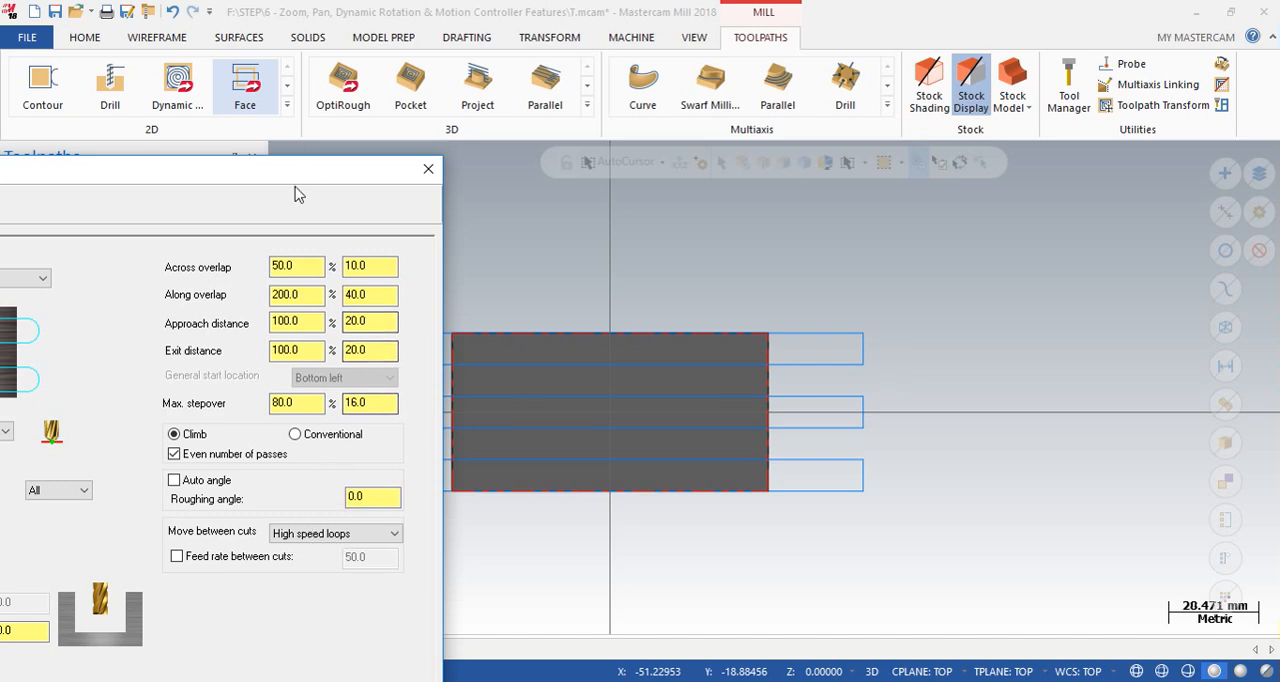
{"action": "left_click_drag", "start_coordinate": [306, 171], "coordinate": [690, 30]}
{"action": "left_click", "coordinate": [640, 637]}
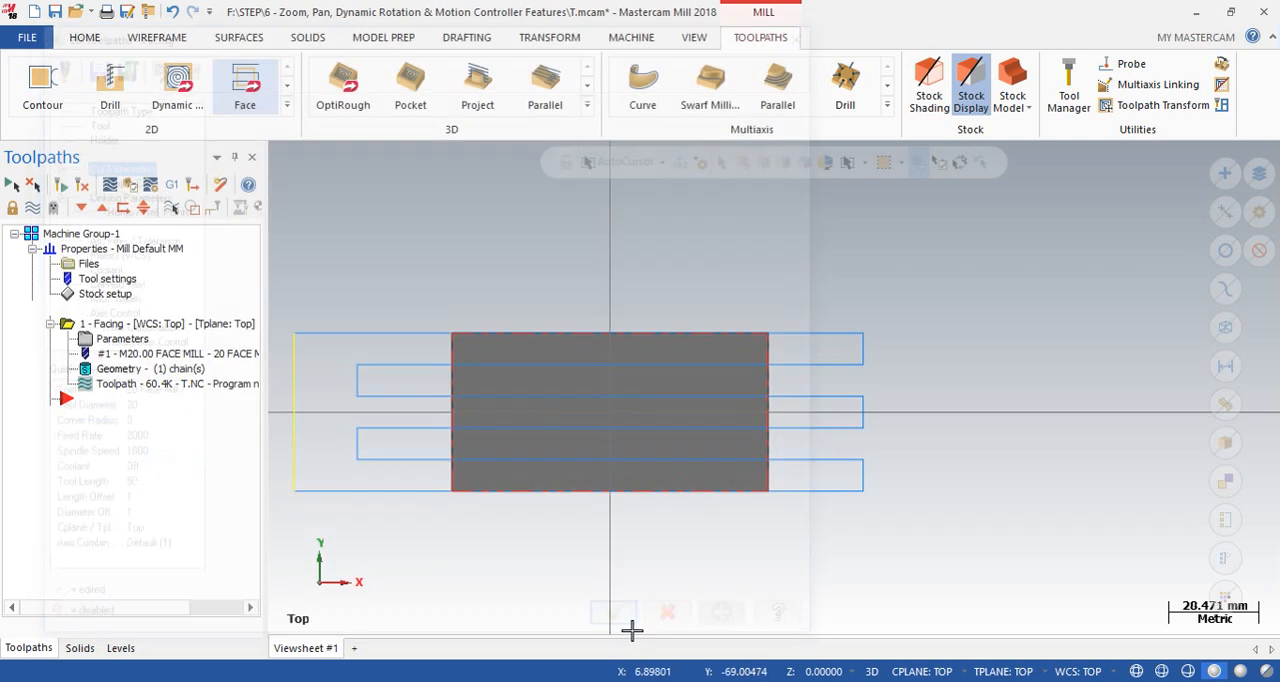
{"action": "left_click", "coordinate": [82, 186]}
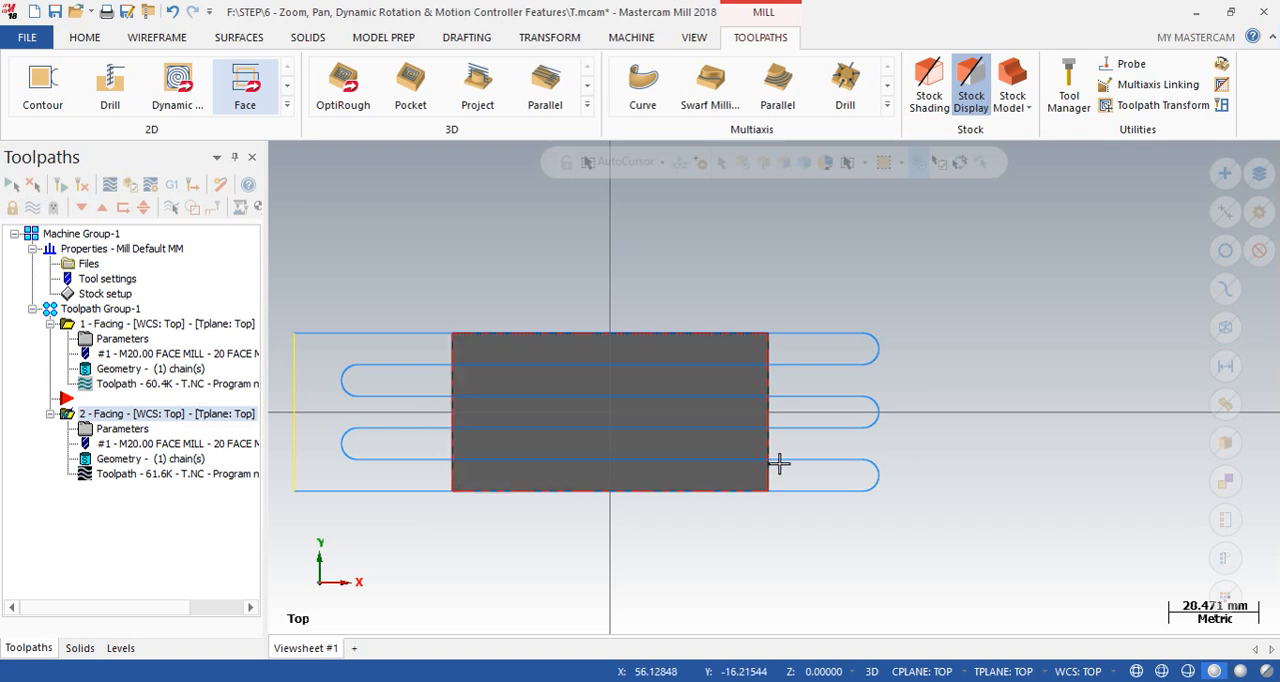
- Enable the feed rate between cuts for the second Facing operation to examine its value, then disable it again
{"action": "left_click", "coordinate": [105, 429]}
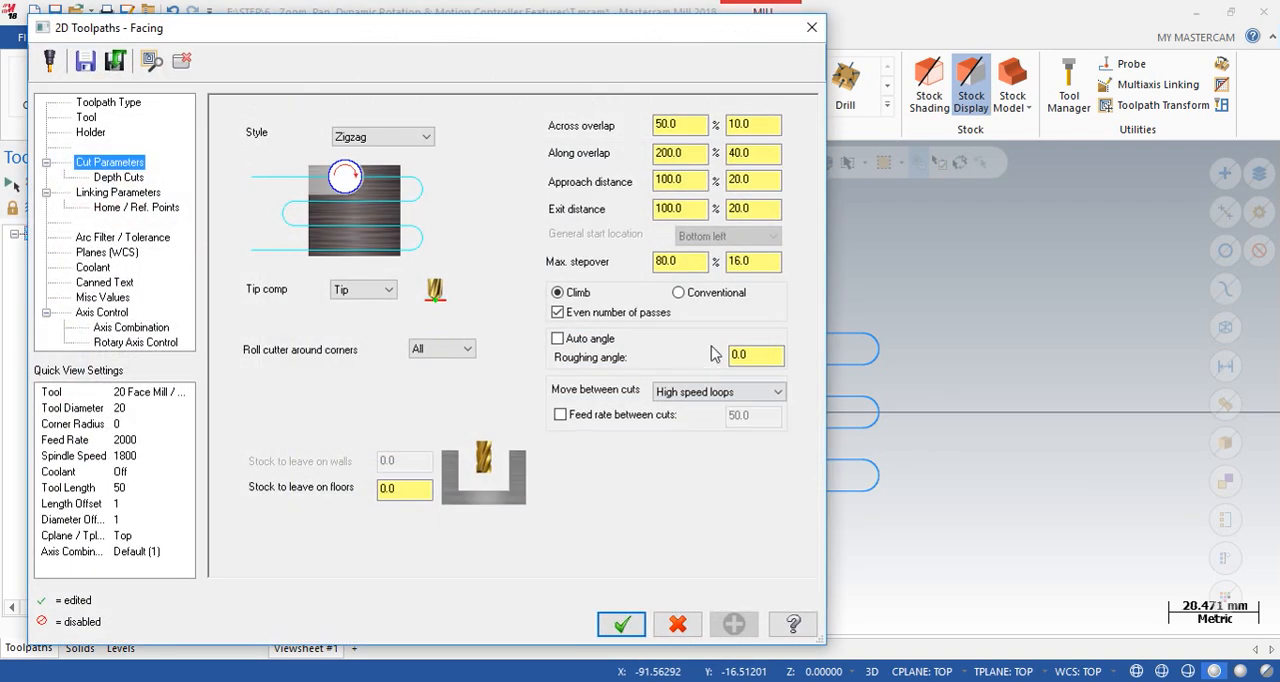
{"action": "left_click", "coordinate": [559, 416]}
{"action": "left_click_drag", "start_coordinate": [752, 416], "coordinate": [737, 416]}
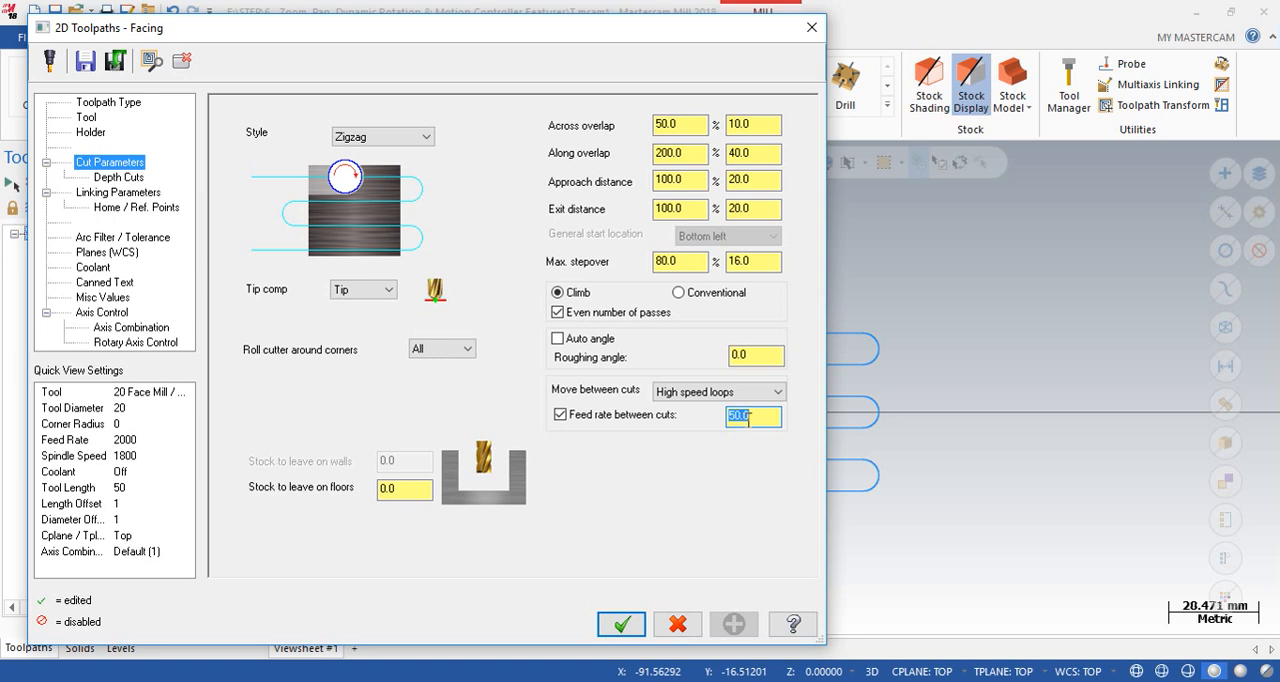
{"action": "left_click", "coordinate": [560, 415]}
- Review the second Facing operation's depth cuts and linking parameters, then close the parameters without changes
{"action": "left_click", "coordinate": [116, 178]}
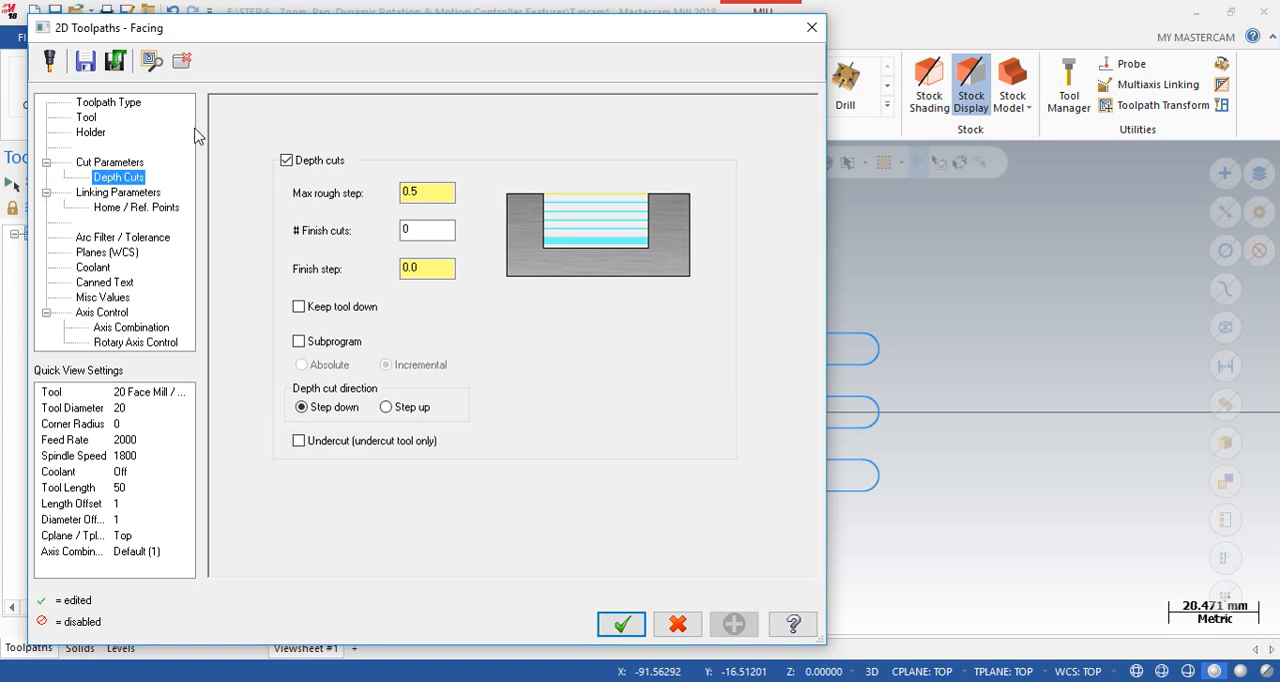
{"action": "left_click", "coordinate": [128, 195]}
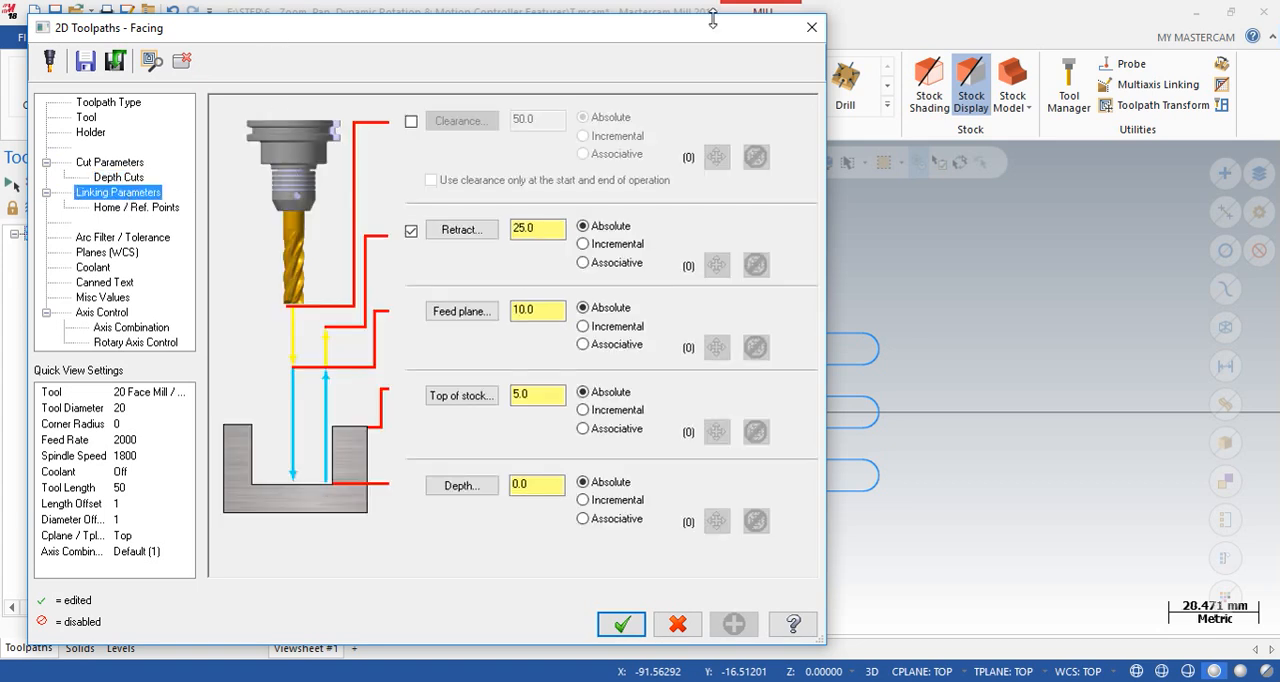
{"action": "left_click", "coordinate": [812, 28]}
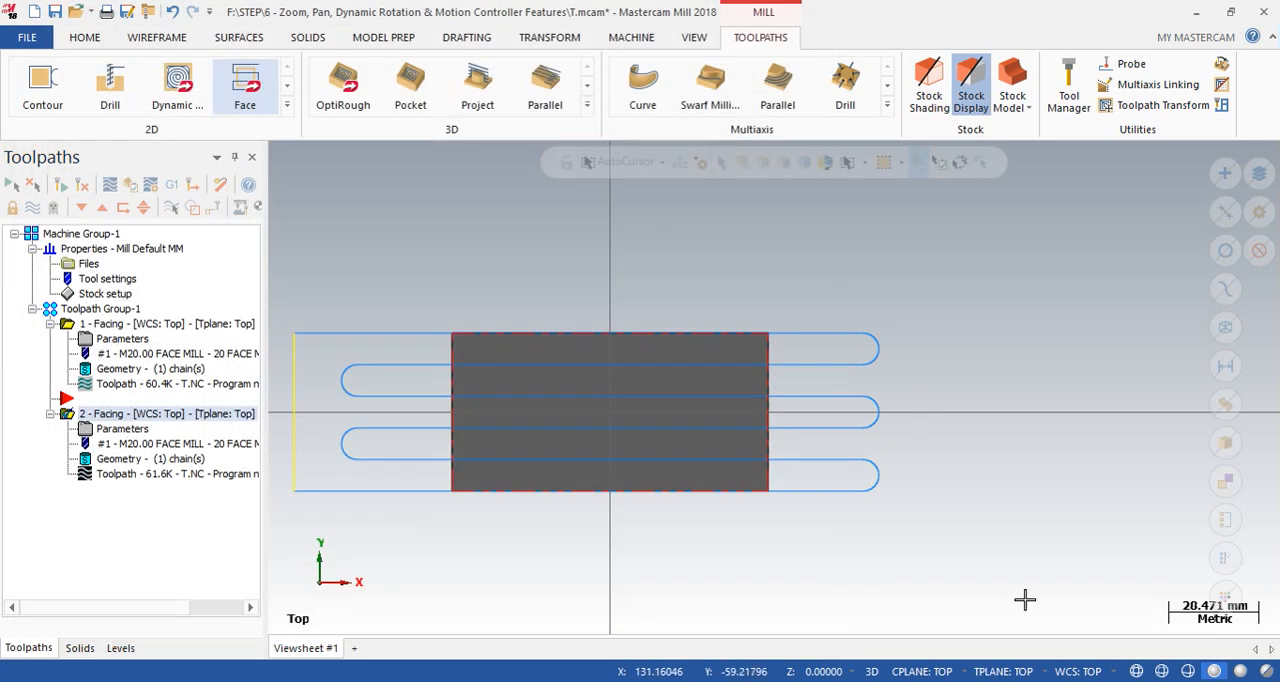